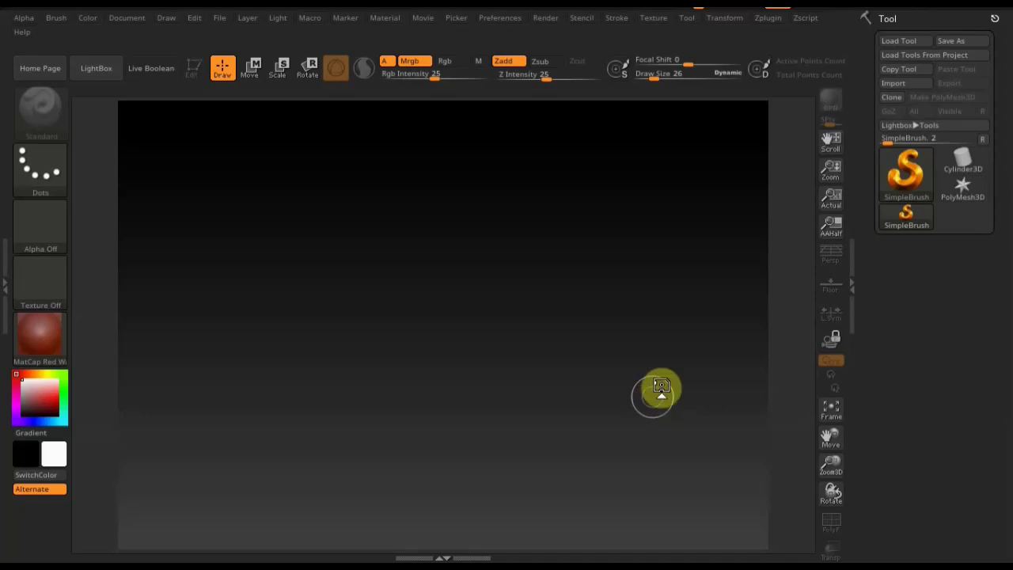
# - Open the Tool palette's tool library listing 3D Meshes and 2.5D Brushes
pyautogui.click(898, 89)
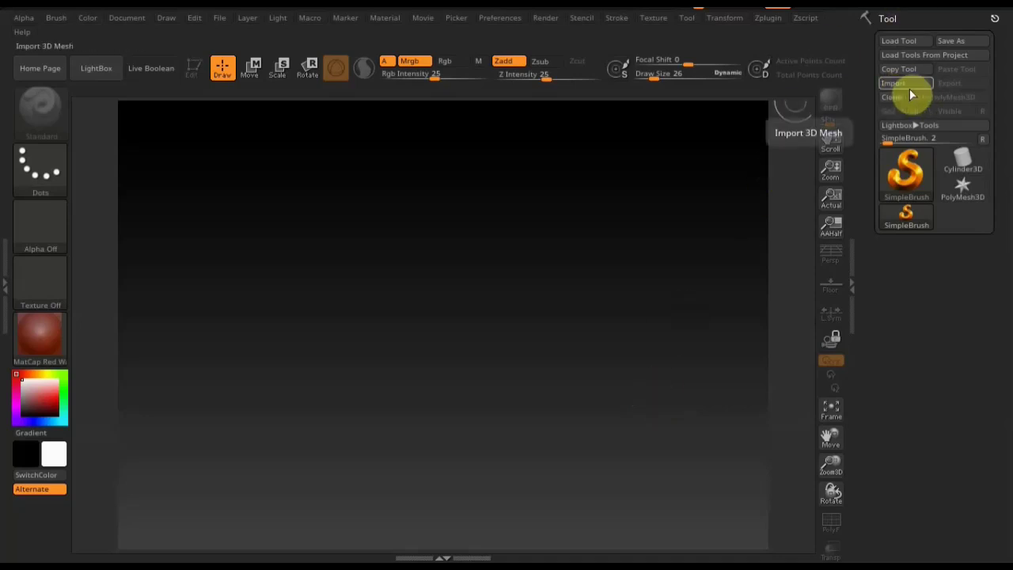
pyautogui.click(914, 178)
pyautogui.click(907, 180)
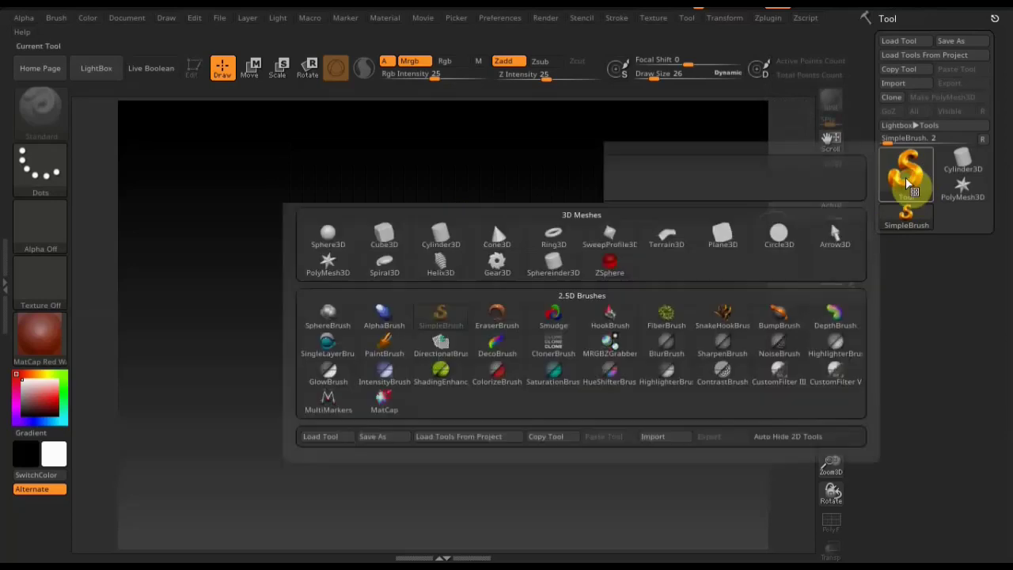
# - Pick Cube3D, draw the cube in the middle of the canvas, and enter Edit mode
pyautogui.click(385, 235)
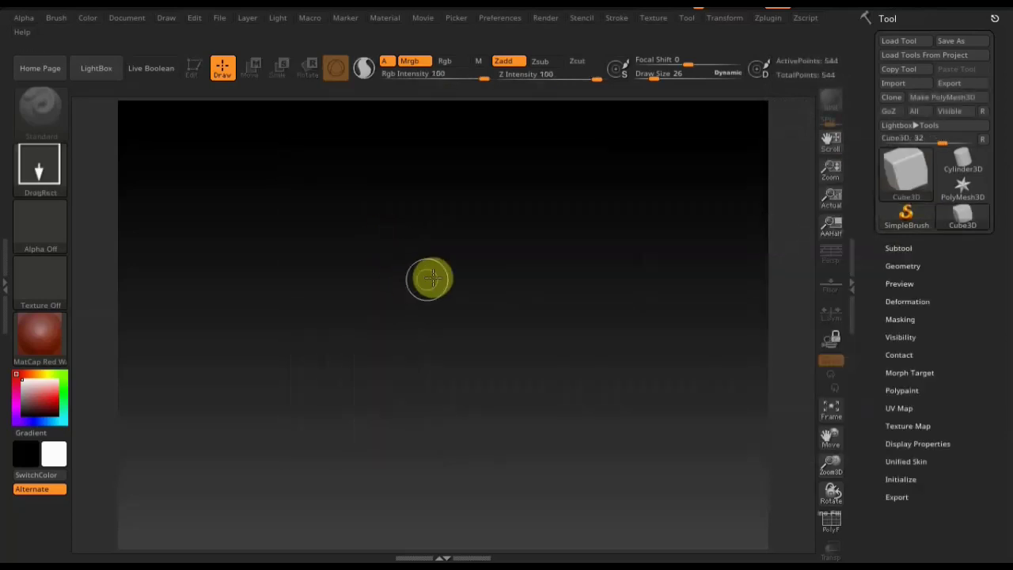
pyautogui.moveTo(443, 265); pyautogui.dragTo(442, 404)
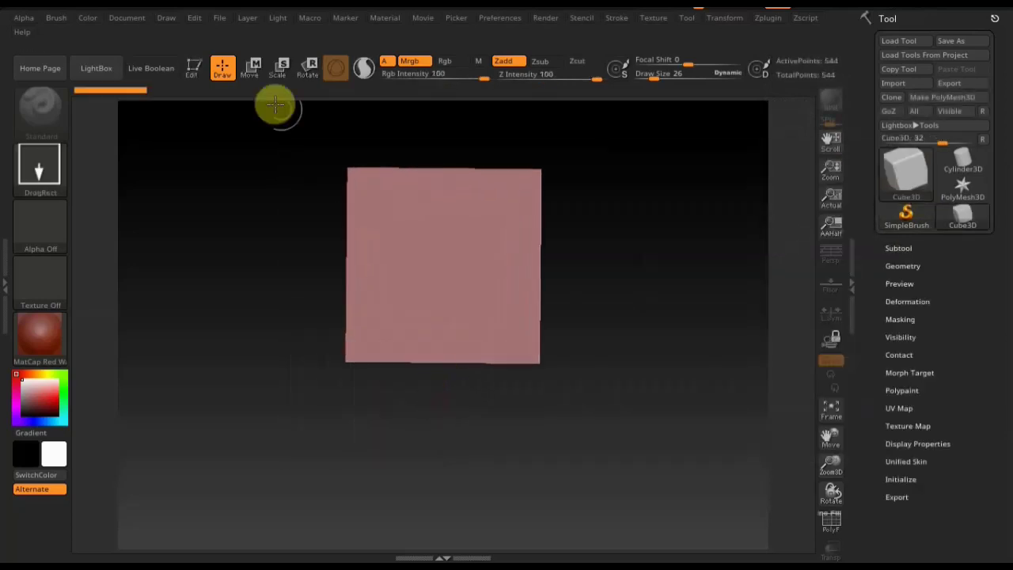
pyautogui.click(194, 70)
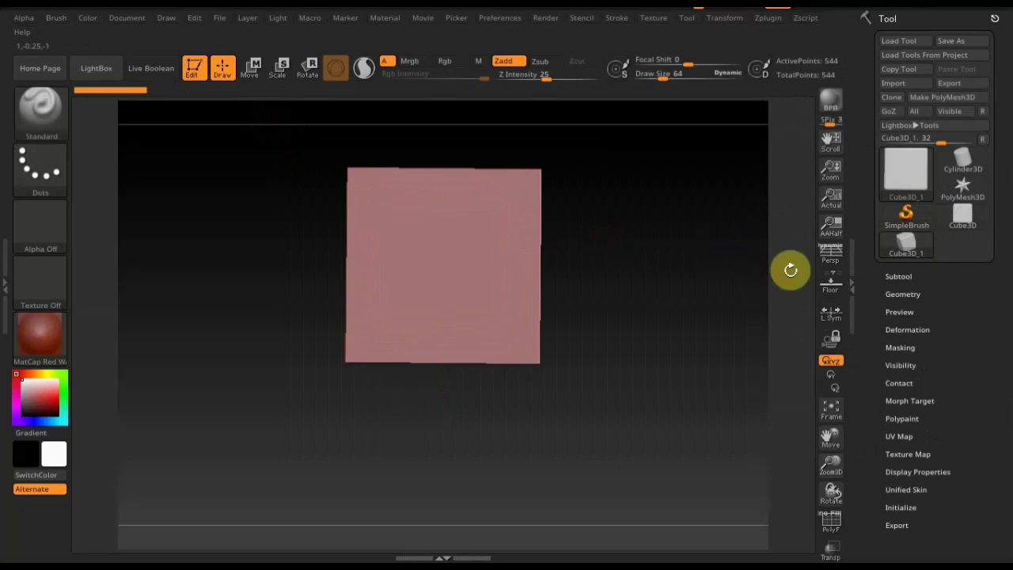
# - Turn on the floor grid and snap the view to a straight front view
pyautogui.click(831, 285)
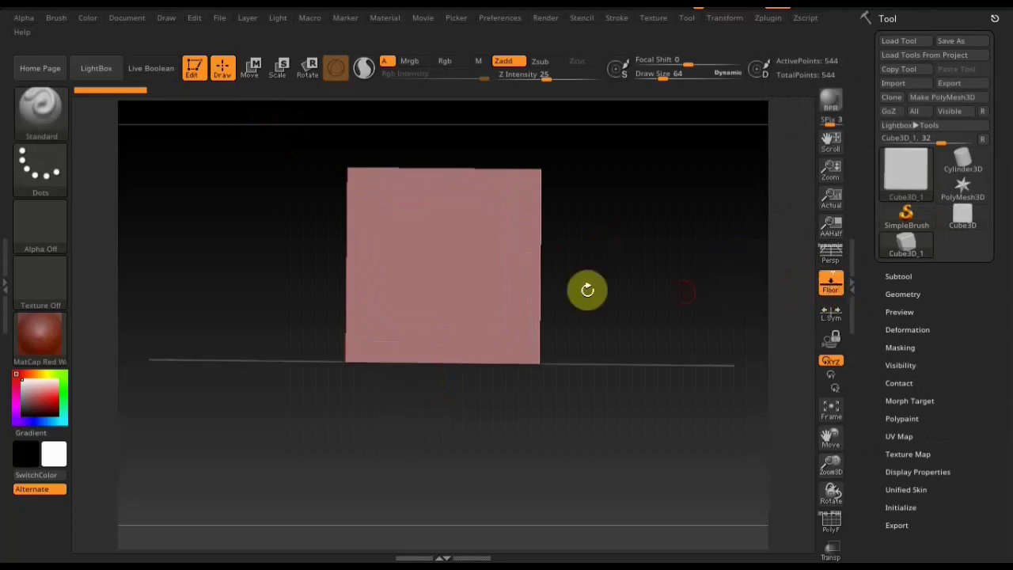
pyautogui.press('shift')
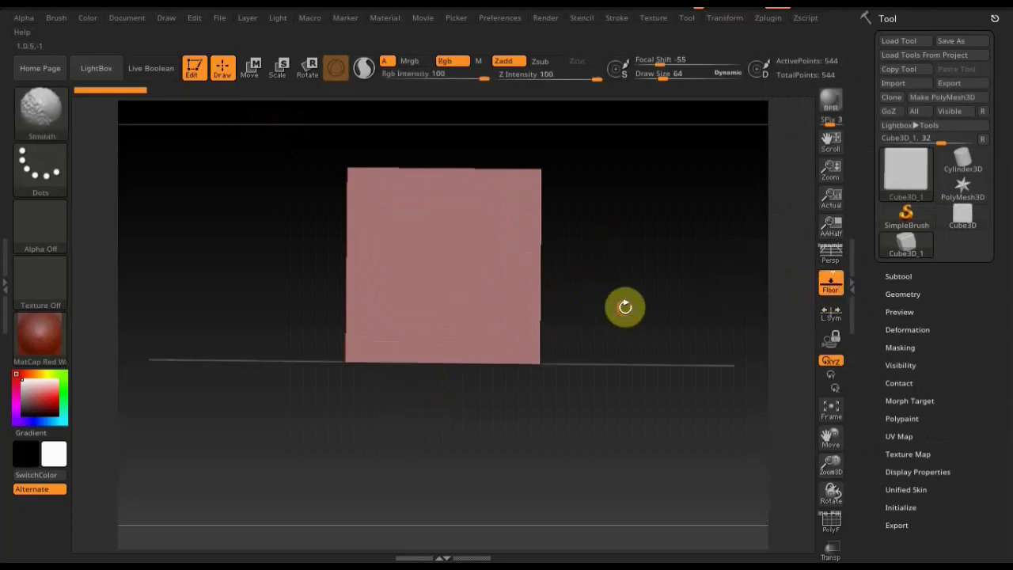
pyautogui.keyDown('shift'); pyautogui.moveTo(625, 307); pyautogui.dragTo(628, 304); pyautogui.keyUp('shift')
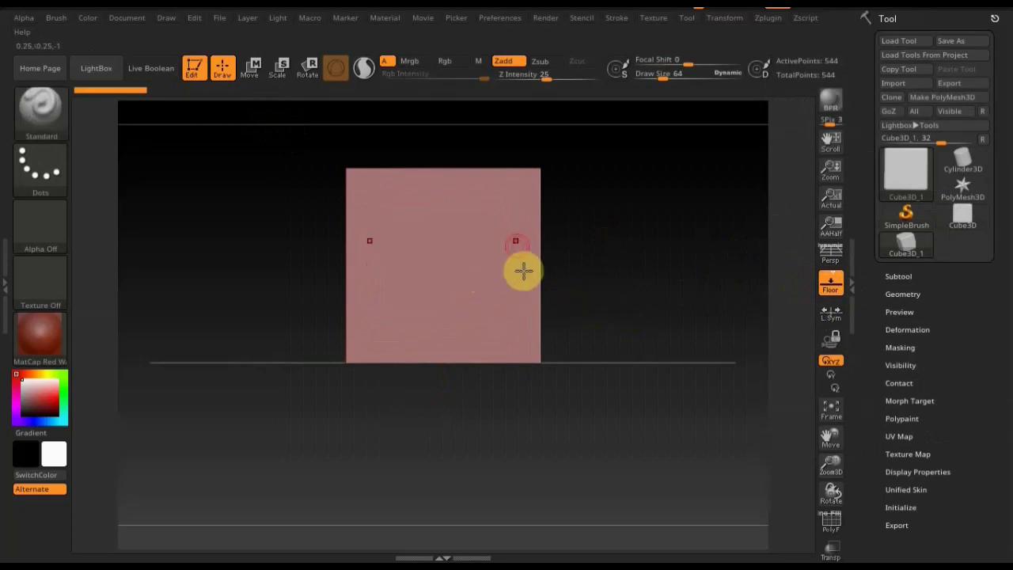
# - Convert the cube to the PM3D_Cube3D_1 polymesh, check it from the side, and clear a test mask
pyautogui.click(947, 97)
pyautogui.moveTo(668, 230); pyautogui.dragTo(597, 235)
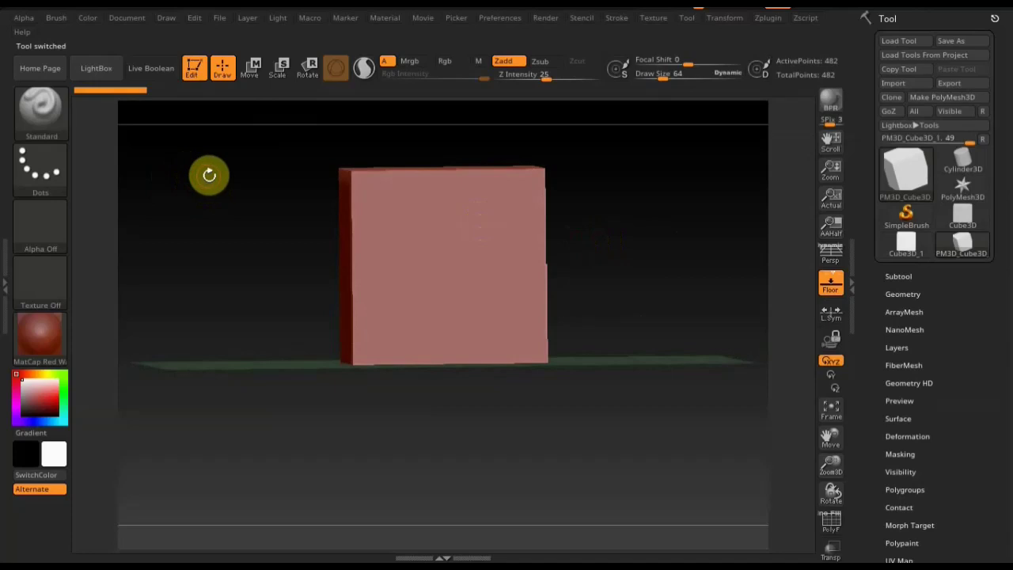
pyautogui.moveTo(213, 177)
pyautogui.mouseDown()
pyautogui.moveTo(226, 199)
pyautogui.moveTo(269, 187)
pyautogui.moveTo(278, 208)
pyautogui.mouseUp()
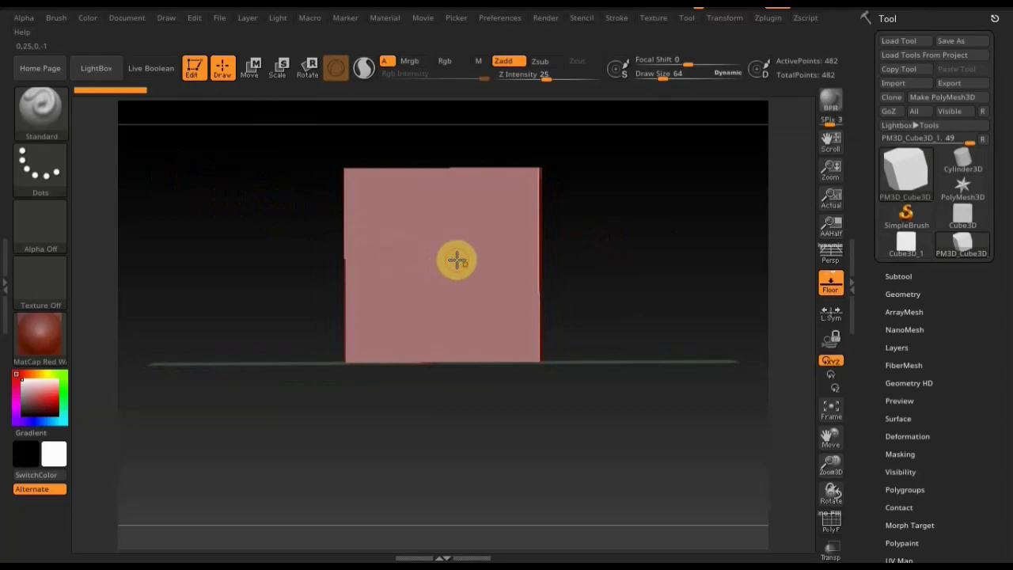
pyautogui.keyDown('shift'); pyautogui.moveTo(585, 271); pyautogui.dragTo(588, 275); pyautogui.keyUp('shift')
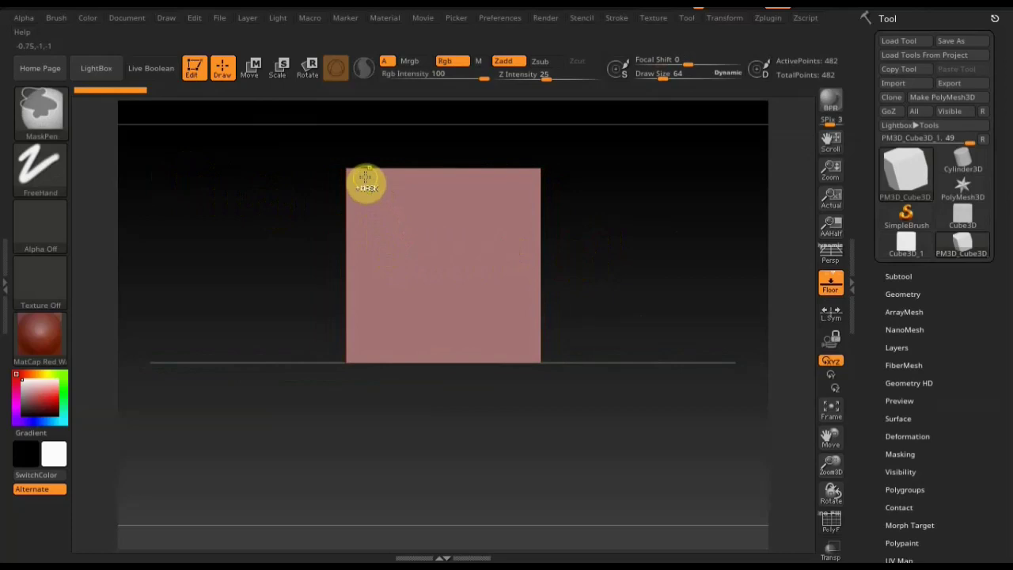
pyautogui.keyDown('ctrl'); pyautogui.moveTo(362, 181); pyautogui.dragTo(378, 274); pyautogui.keyUp('ctrl')
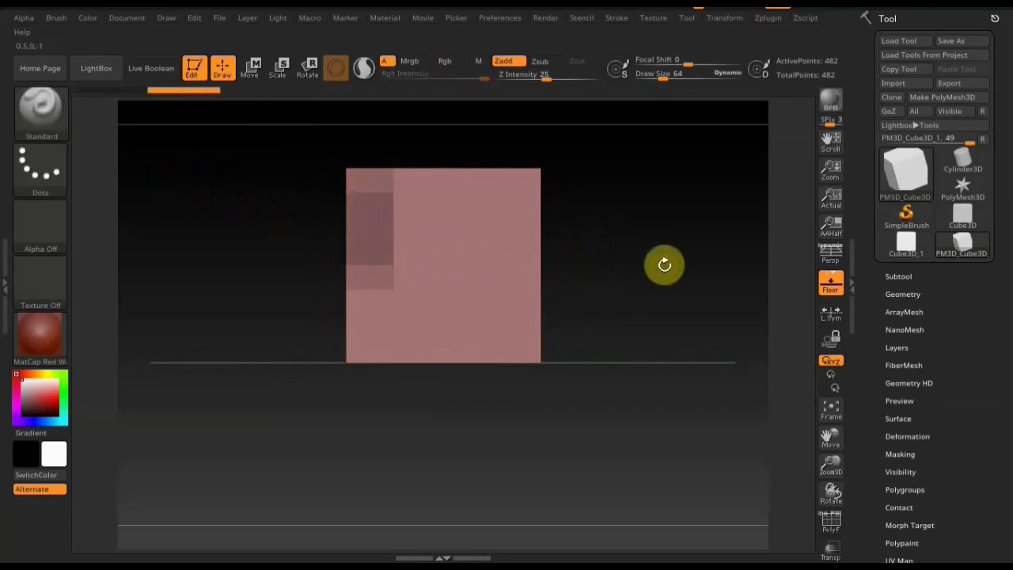
pyautogui.keyDown('ctrl'); pyautogui.click(665, 264); pyautogui.keyUp('ctrl')
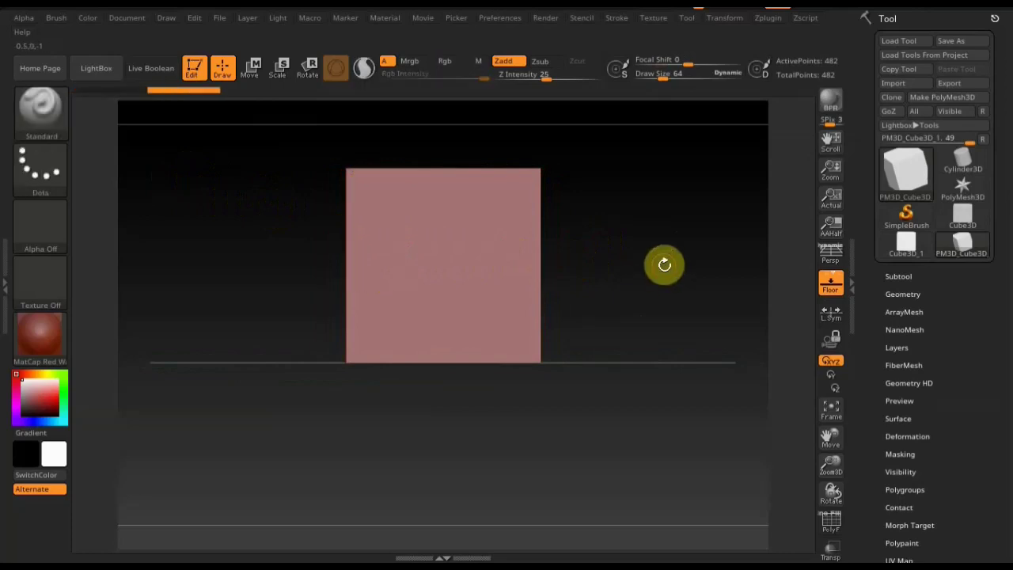
# - DynaMesh the box at Resolution 128, reaching 98,113 points, and check its wireframe with PolyF
pyautogui.click(903, 294)
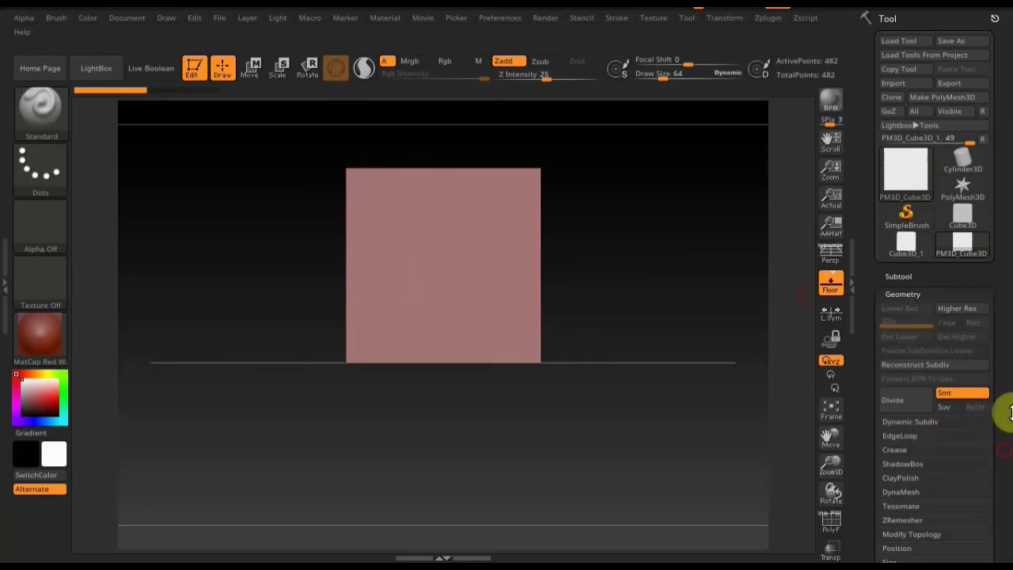
pyautogui.scroll(-5, 1006, 380)
pyautogui.click(905, 277)
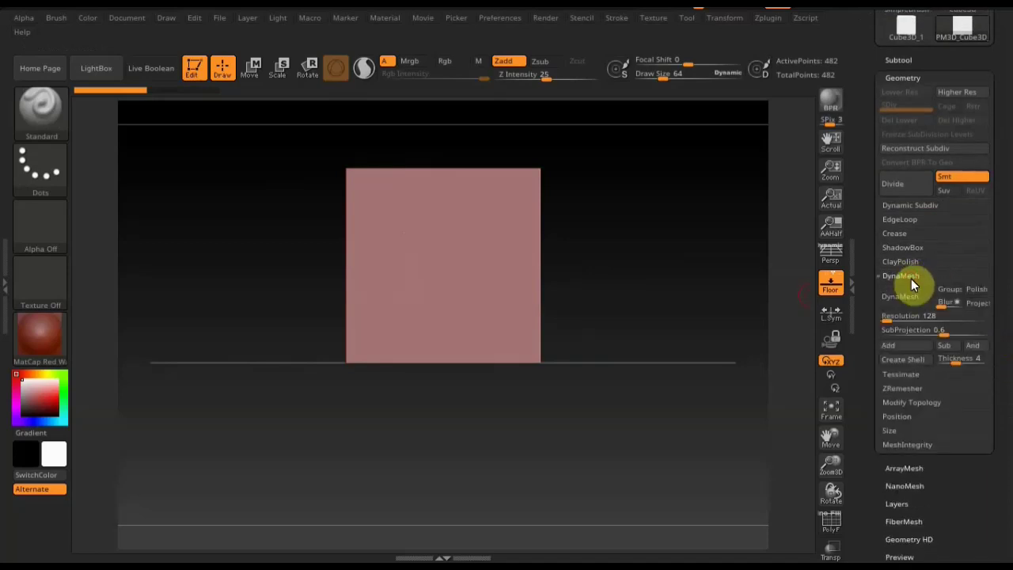
pyautogui.click(906, 299)
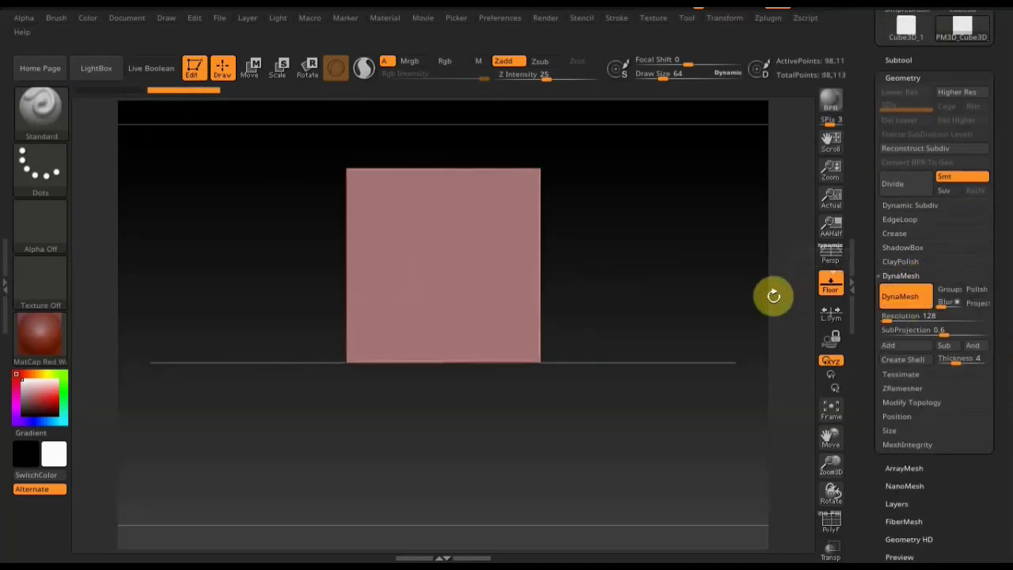
pyautogui.click(831, 524)
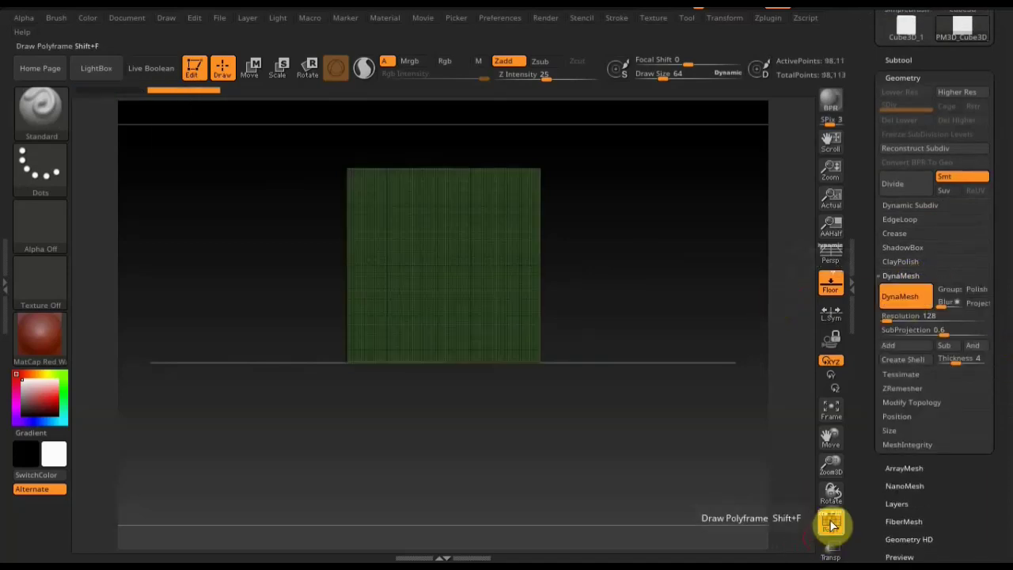
pyautogui.click(831, 524)
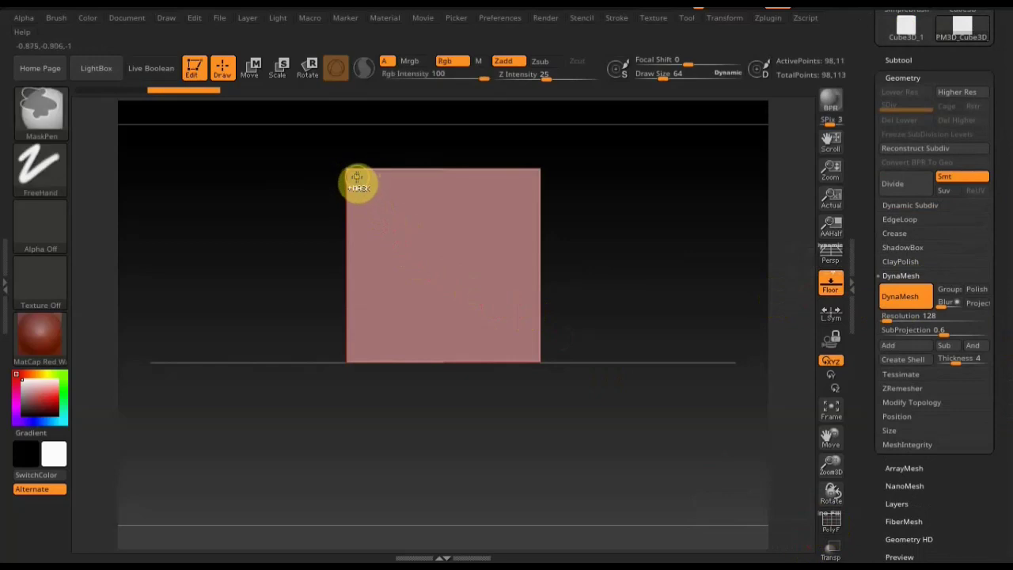
pyautogui.moveTo(360, 180)
pyautogui.keyDown('ctrl'); pyautogui.mouseDown()
pyautogui.moveTo(368, 294)
pyautogui.moveTo(404, 356)
pyautogui.mouseUp(); pyautogui.keyUp('ctrl')
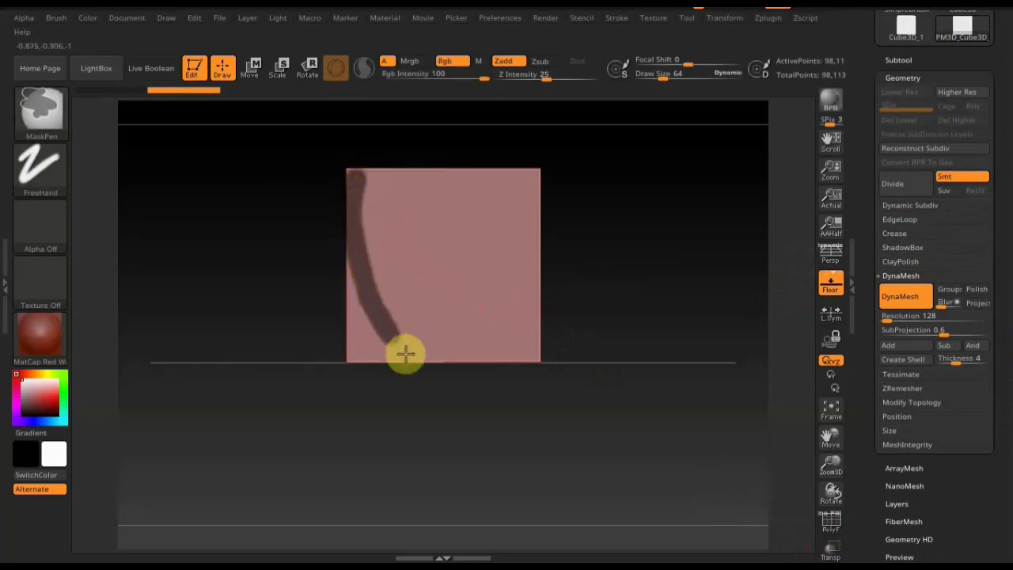
pyautogui.moveTo(554, 172)
pyautogui.keyDown('ctrl'); pyautogui.mouseDown()
pyautogui.moveTo(519, 239)
pyautogui.moveTo(493, 335)
pyautogui.moveTo(470, 364)
pyautogui.moveTo(530, 265)
pyautogui.moveTo(535, 183)
pyautogui.mouseUp(); pyautogui.keyUp('ctrl')
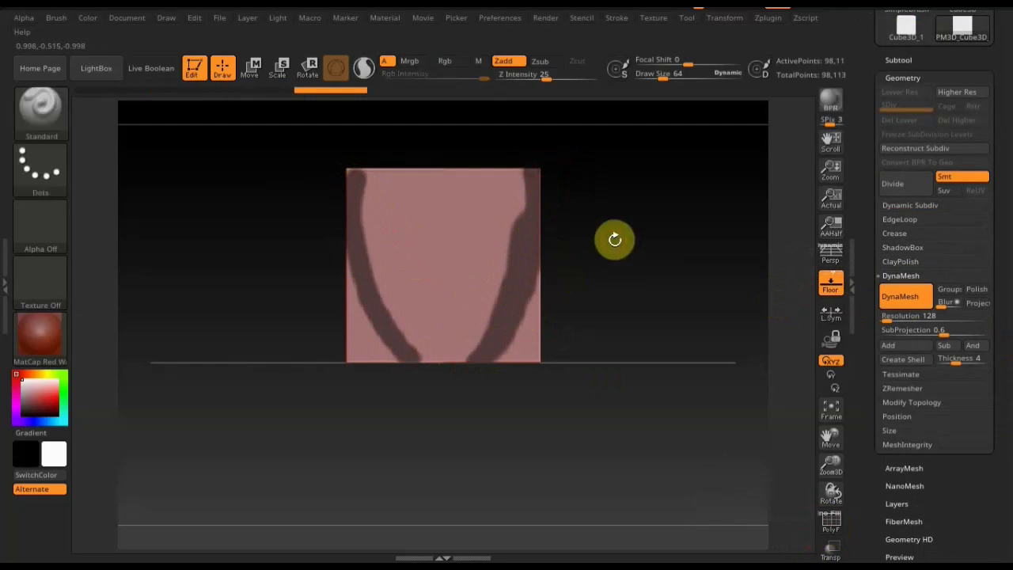
pyautogui.moveTo(639, 203)
pyautogui.keyDown('ctrl'); pyautogui.mouseDown()
pyautogui.moveTo(651, 281)
pyautogui.moveTo(576, 334)
pyautogui.mouseUp(); pyautogui.keyUp('ctrl')
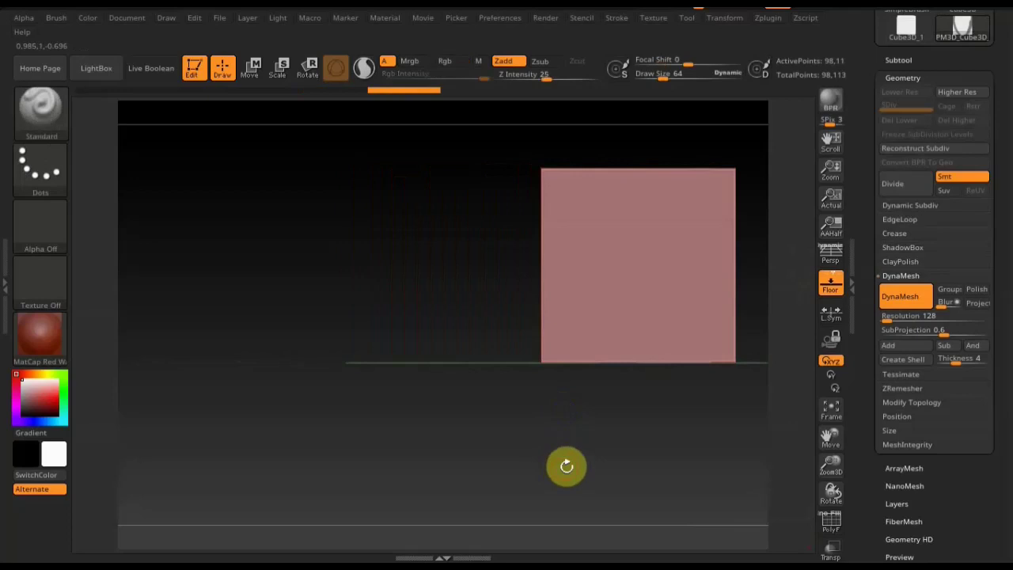
pyautogui.moveTo(565, 466)
pyautogui.keyDown('alt'); pyautogui.mouseDown()
pyautogui.moveTo(554, 456)
pyautogui.moveTo(420, 453)
pyautogui.moveTo(420, 462)
pyautogui.mouseUp(); pyautogui.keyUp('alt')
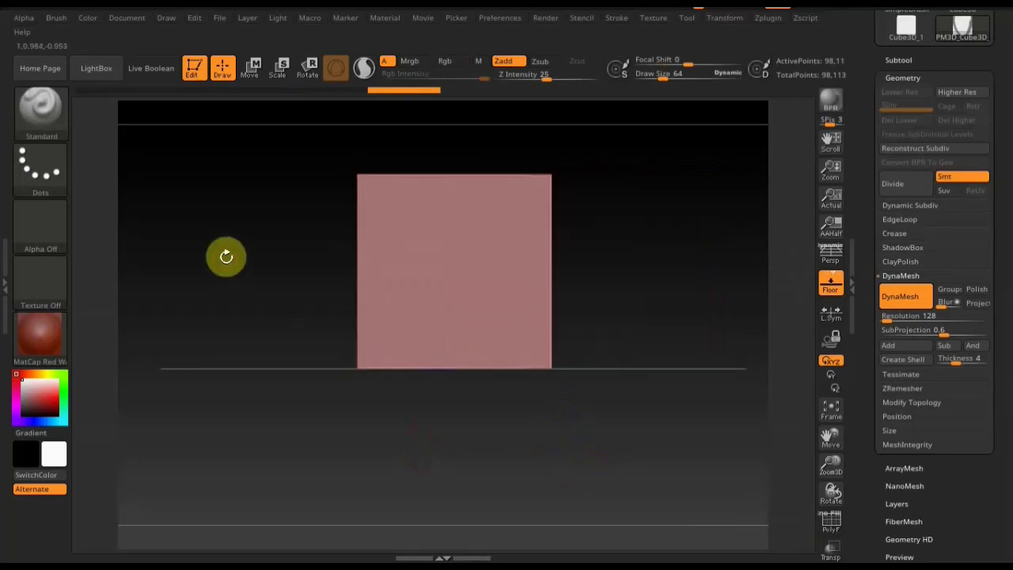
# - Widen the box to about 1.62 with the Move gizmo's scale handle, then return to Draw mode
pyautogui.click(248, 68)
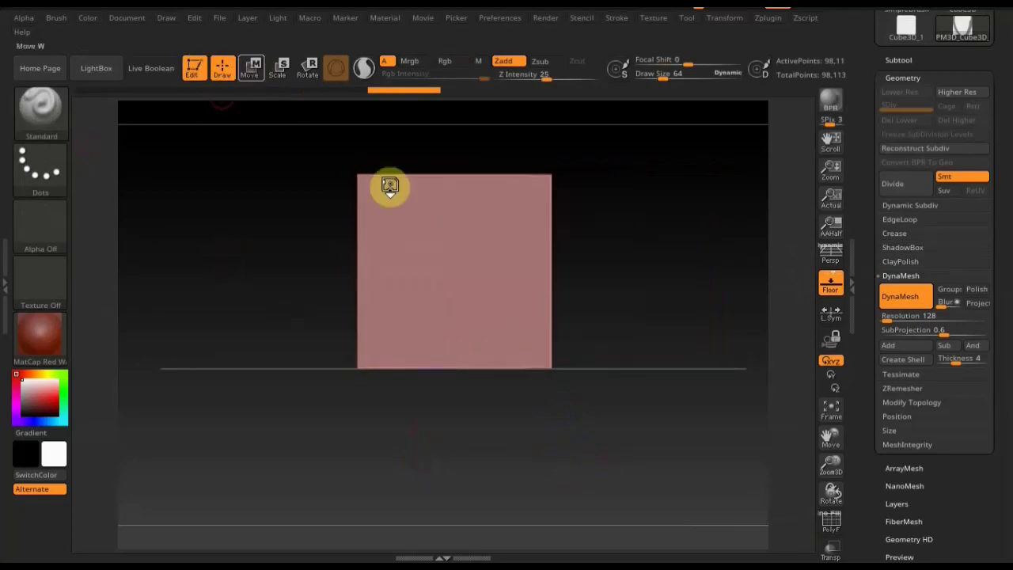
pyautogui.moveTo(402, 267); pyautogui.dragTo(319, 268)
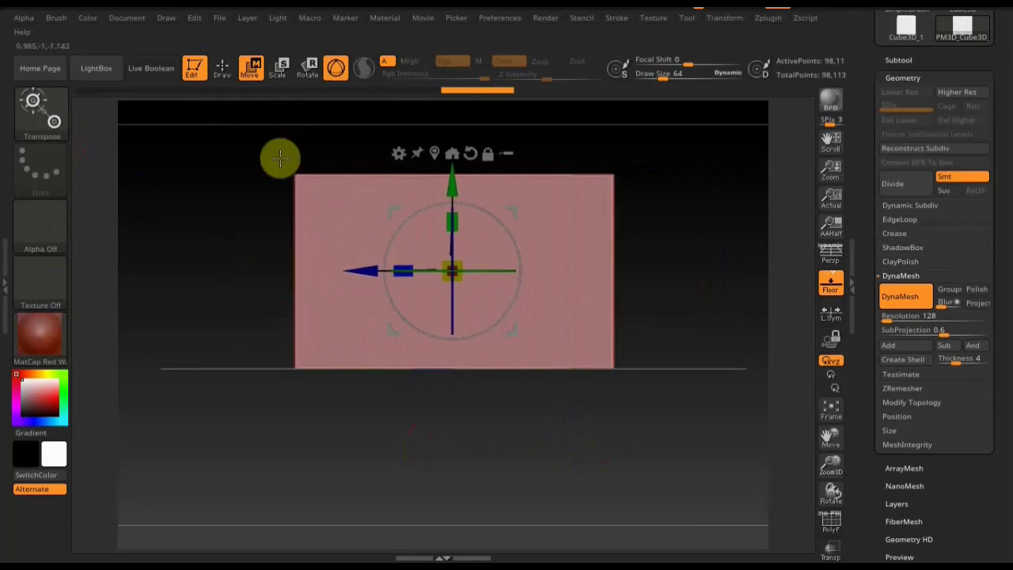
pyautogui.moveTo(253, 169)
pyautogui.mouseDown()
pyautogui.moveTo(306, 178)
pyautogui.moveTo(245, 169)
pyautogui.moveTo(634, 185)
pyautogui.moveTo(706, 209)
pyautogui.mouseUp()
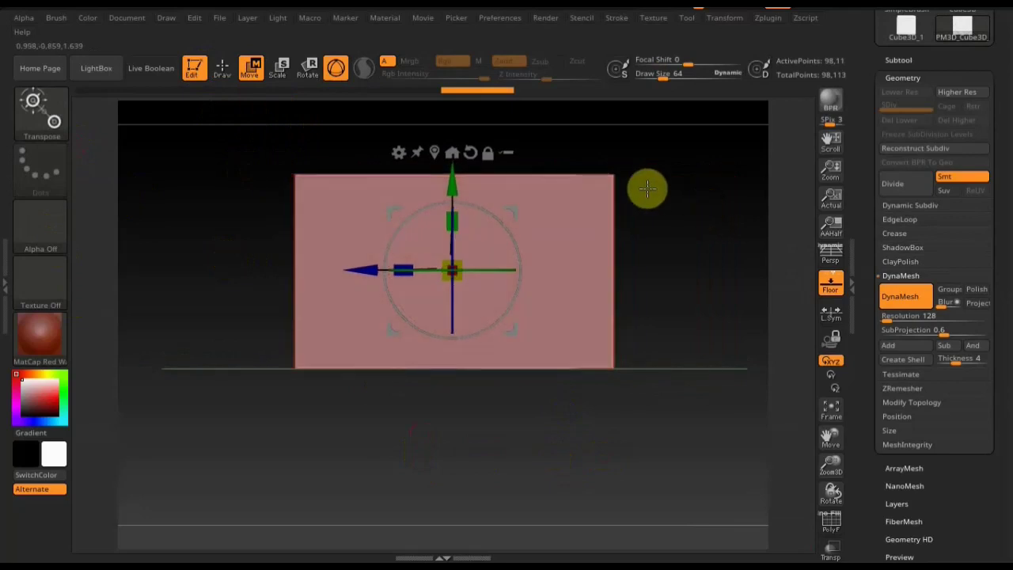
pyautogui.click(222, 68)
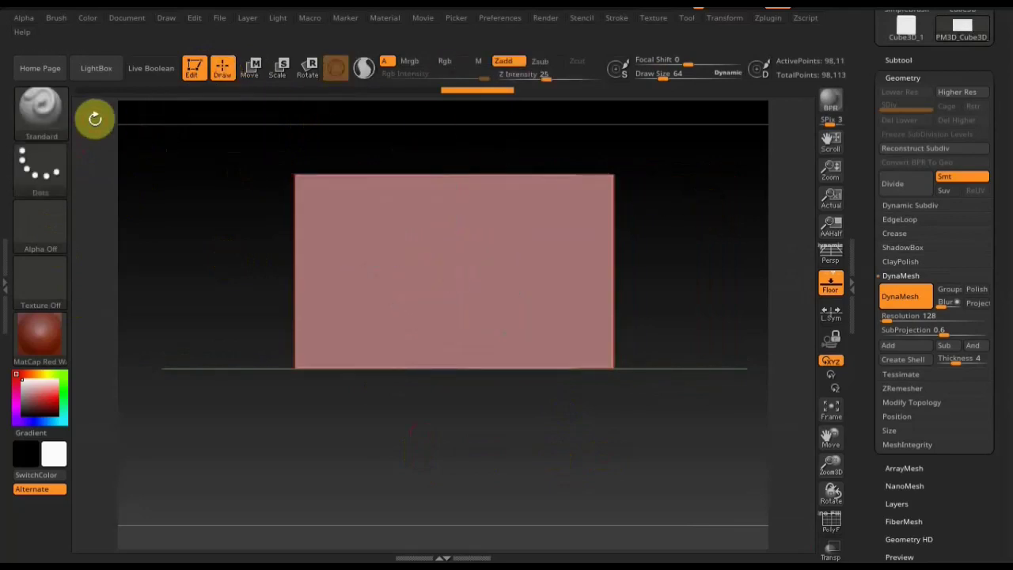
pyautogui.keyDown('ctrl'); pyautogui.keyDown('shift'); pyautogui.click(56, 115); pyautogui.keyUp('shift'); pyautogui.keyUp('ctrl')
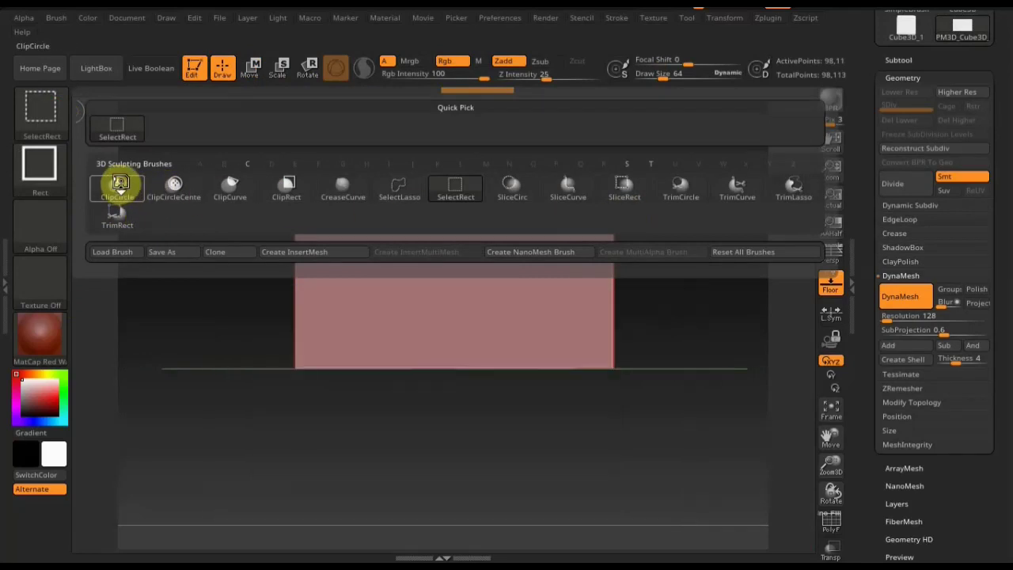
# - Try a ClipCircle trim over the wide block, then undo it to restore the plain rectangle
pyautogui.click(120, 184)
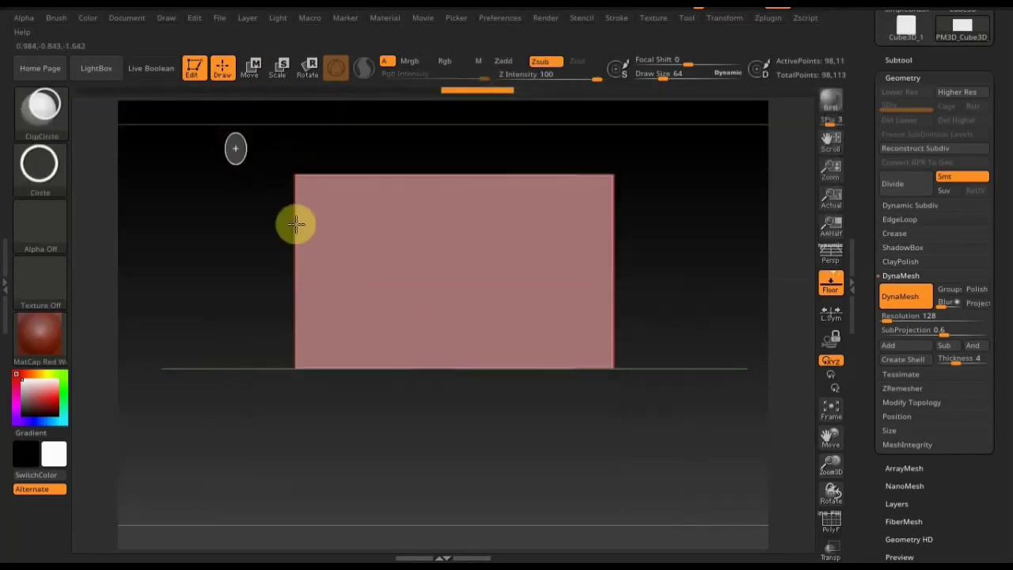
pyautogui.moveTo(296, 224)
pyautogui.keyDown('ctrl'); pyautogui.keyDown('shift'); pyautogui.mouseDown()
pyautogui.moveTo(532, 446)
pyautogui.moveTo(557, 416)
pyautogui.moveTo(657, 452)
pyautogui.moveTo(615, 428)
pyautogui.moveTo(612, 450)
pyautogui.moveTo(563, 448)
pyautogui.moveTo(622, 444)
pyautogui.moveTo(499, 438)
pyautogui.moveTo(615, 434)
pyautogui.mouseUp(); pyautogui.keyUp('shift'); pyautogui.keyUp('ctrl')
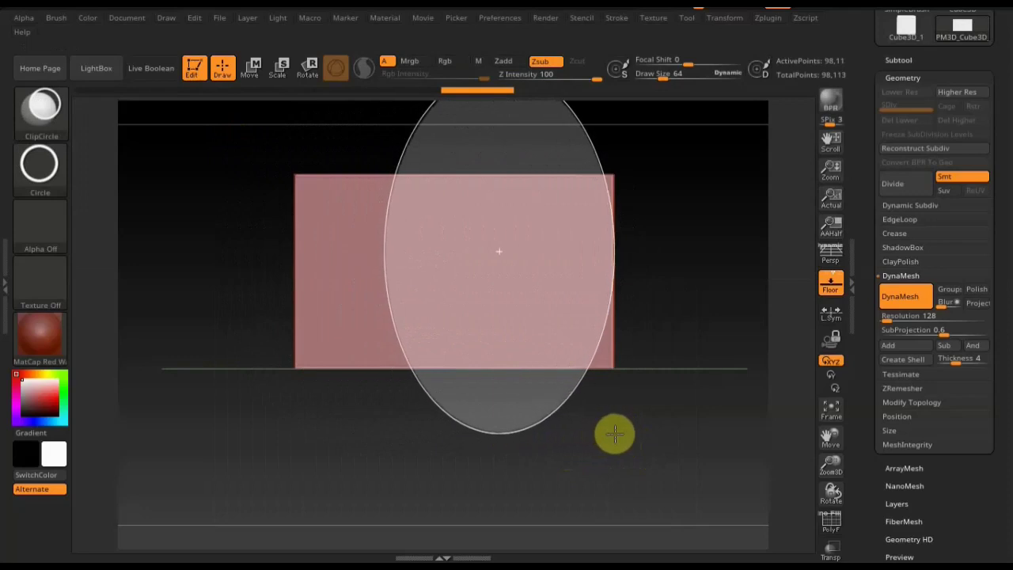
pyautogui.moveTo(615, 434)
pyautogui.keyDown('ctrl'); pyautogui.keyDown('shift'); pyautogui.mouseDown()
pyautogui.moveTo(538, 421)
pyautogui.moveTo(622, 425)
pyautogui.mouseUp(); pyautogui.keyUp('shift'); pyautogui.keyUp('ctrl')
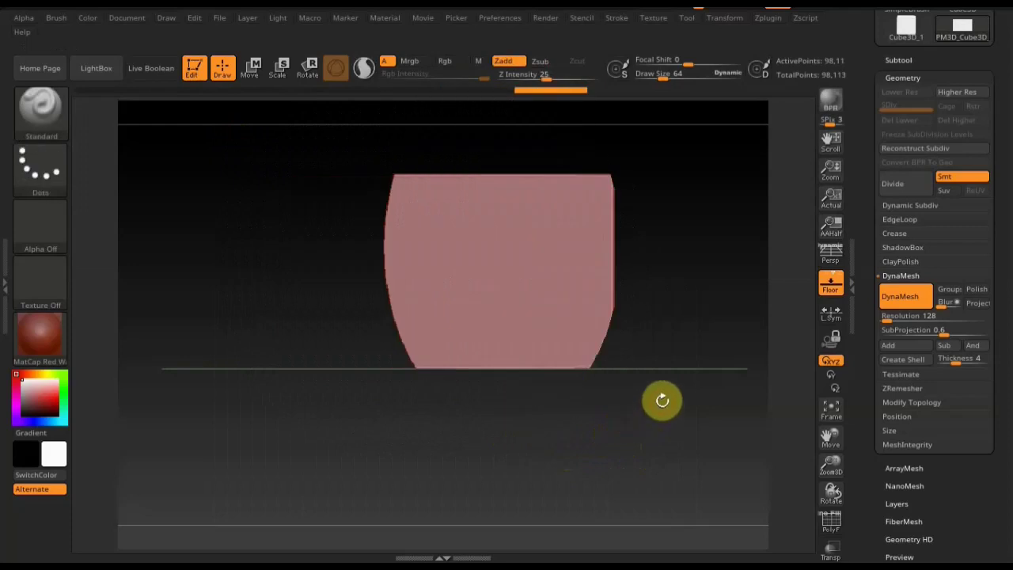
pyautogui.hotkey('ctrl', 'z')
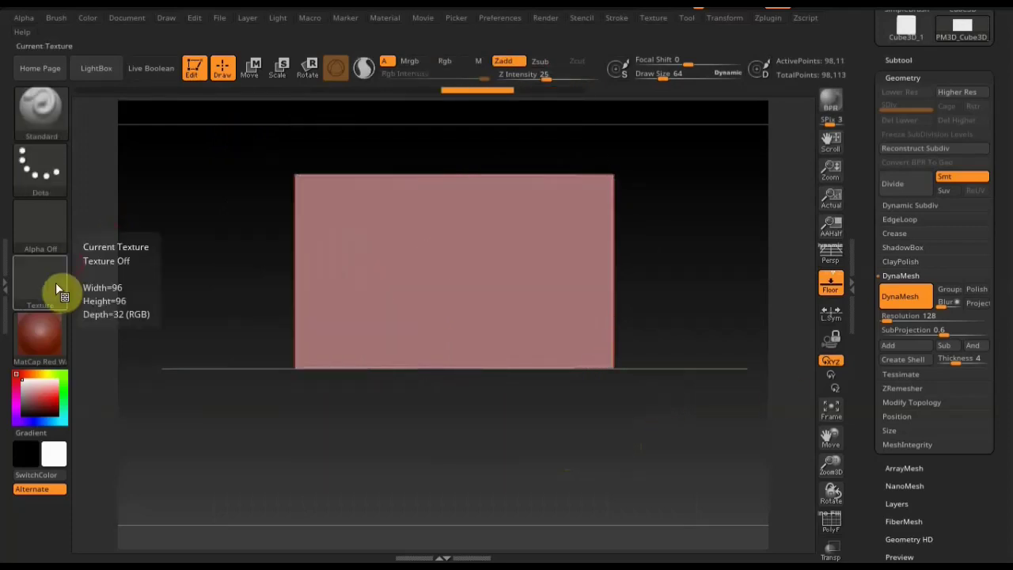
# - Squeeze the slab horizontally into a tall, narrow upright bar with the Move gizmo
pyautogui.click(250, 70)
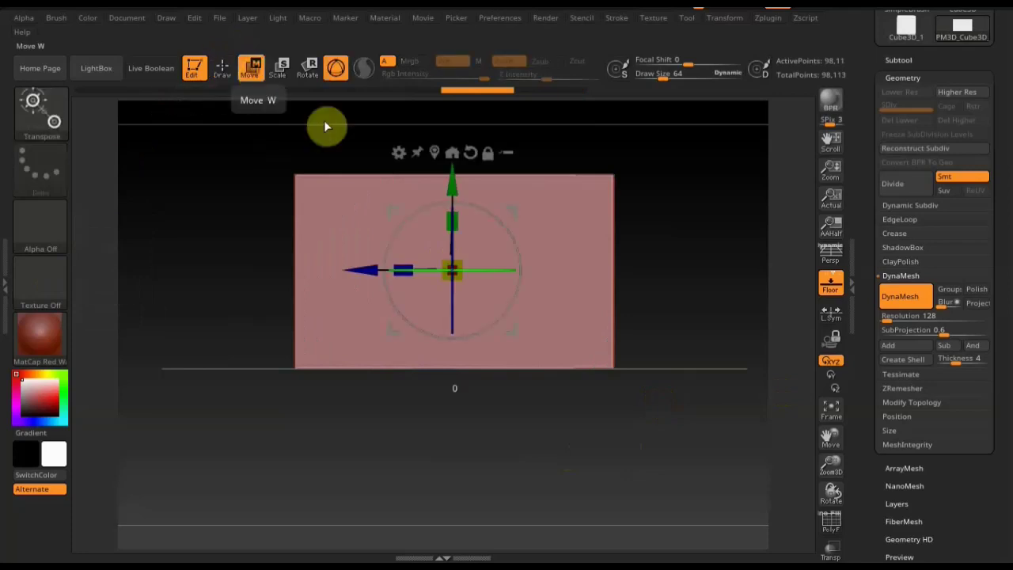
pyautogui.moveTo(403, 267); pyautogui.dragTo(531, 259)
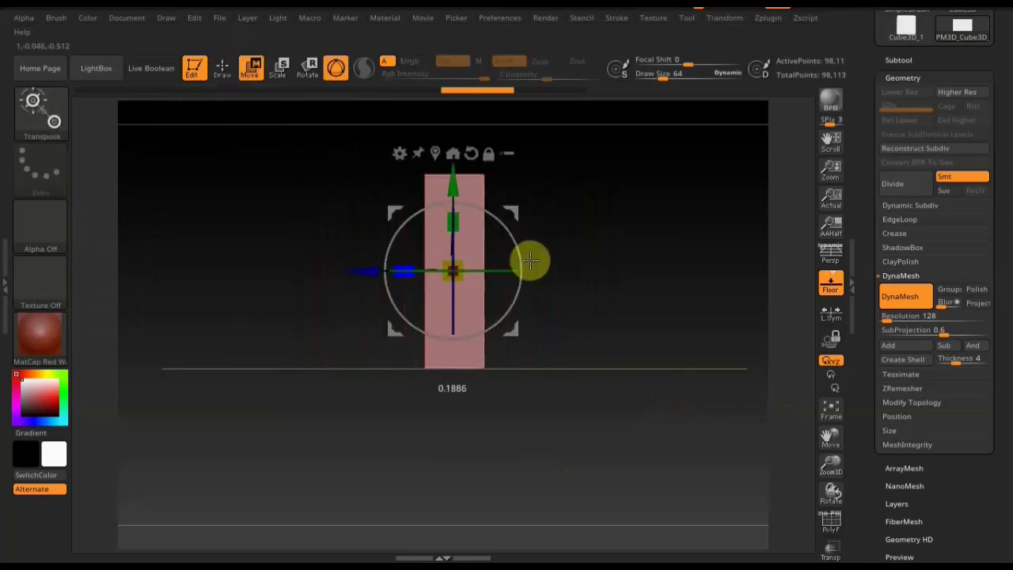
pyautogui.click(223, 70)
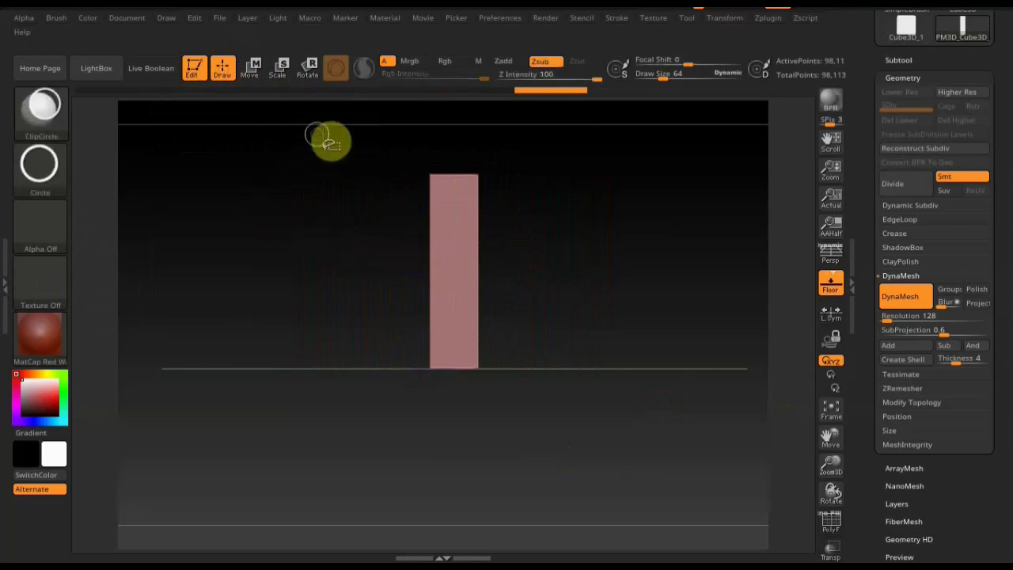
# - Cut a curved ClipCircle edge into the bar, then outline a second clipping ellipse over it
pyautogui.moveTo(342, 133)
pyautogui.keyDown('ctrl'); pyautogui.keyDown('shift'); pyautogui.mouseDown()
pyautogui.moveTo(397, 331)
pyautogui.moveTo(451, 472)
pyautogui.moveTo(480, 441)
pyautogui.mouseUp(); pyautogui.keyUp('shift'); pyautogui.keyUp('ctrl')
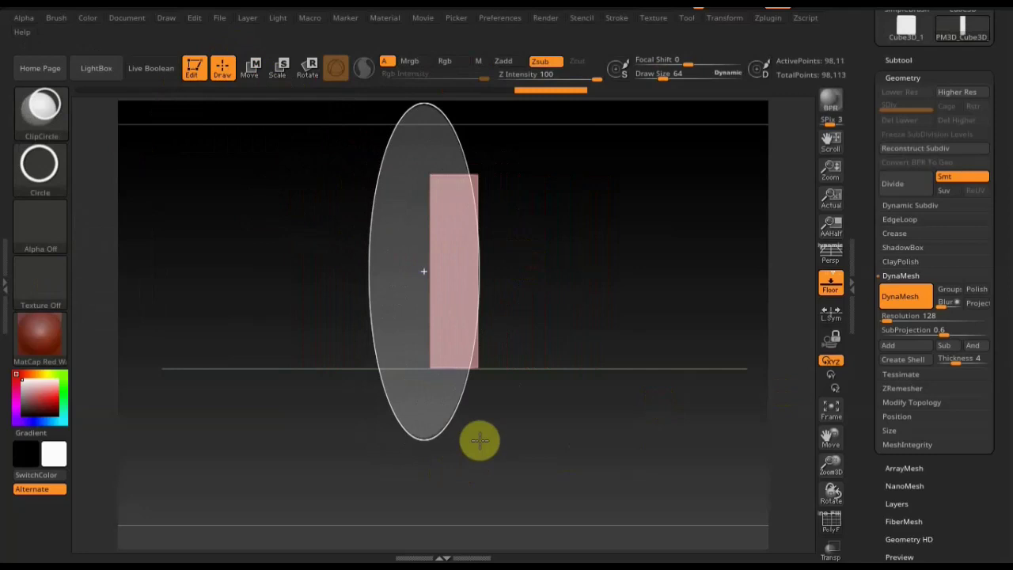
pyautogui.moveTo(479, 441)
pyautogui.keyDown('ctrl'); pyautogui.keyDown('shift'); pyautogui.mouseDown()
pyautogui.moveTo(470, 438)
pyautogui.moveTo(522, 525)
pyautogui.moveTo(522, 340)
pyautogui.moveTo(507, 342)
pyautogui.moveTo(477, 385)
pyautogui.moveTo(388, 389)
pyautogui.mouseUp(); pyautogui.keyUp('shift'); pyautogui.keyUp('ctrl')
pyautogui.keyDown('ctrl'); pyautogui.keyDown('shift'); pyautogui.moveTo(472, 400); pyautogui.dragTo(475, 398); pyautogui.keyUp('shift'); pyautogui.keyUp('ctrl')
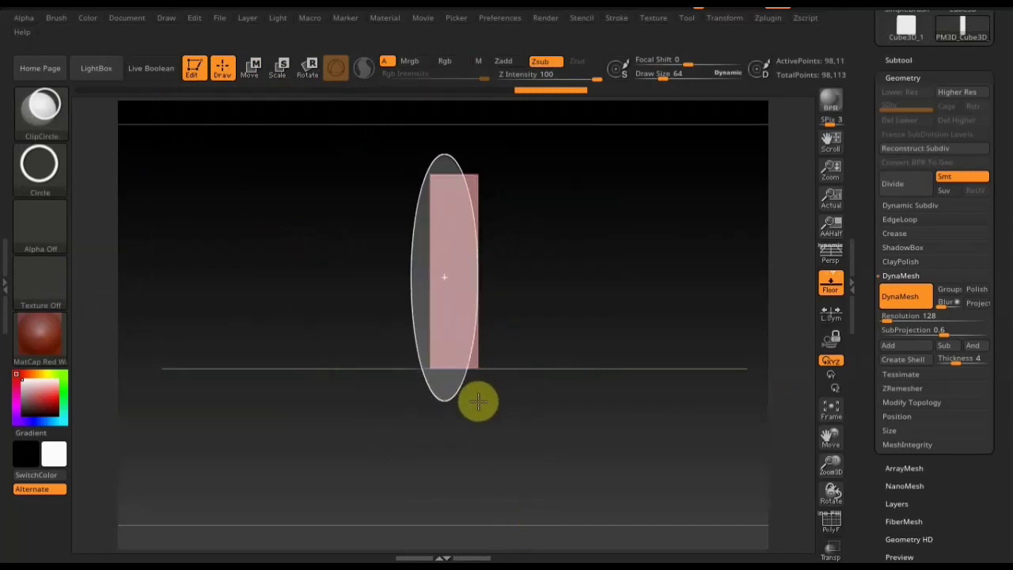
pyautogui.moveTo(478, 401)
pyautogui.keyDown('ctrl'); pyautogui.keyDown('shift'); pyautogui.mouseDown()
pyautogui.moveTo(550, 391)
pyautogui.moveTo(624, 406)
pyautogui.mouseUp(); pyautogui.keyUp('shift'); pyautogui.keyUp('ctrl')
pyautogui.moveTo(659, 434)
pyautogui.keyDown('ctrl'); pyautogui.keyDown('shift'); pyautogui.mouseDown()
pyautogui.moveTo(394, 100)
pyautogui.moveTo(407, 61)
pyautogui.moveTo(346, 76)
pyautogui.moveTo(361, 71)
pyautogui.moveTo(369, 50)
pyautogui.moveTo(360, 53)
pyautogui.mouseUp(); pyautogui.keyUp('shift'); pyautogui.keyUp('ctrl')
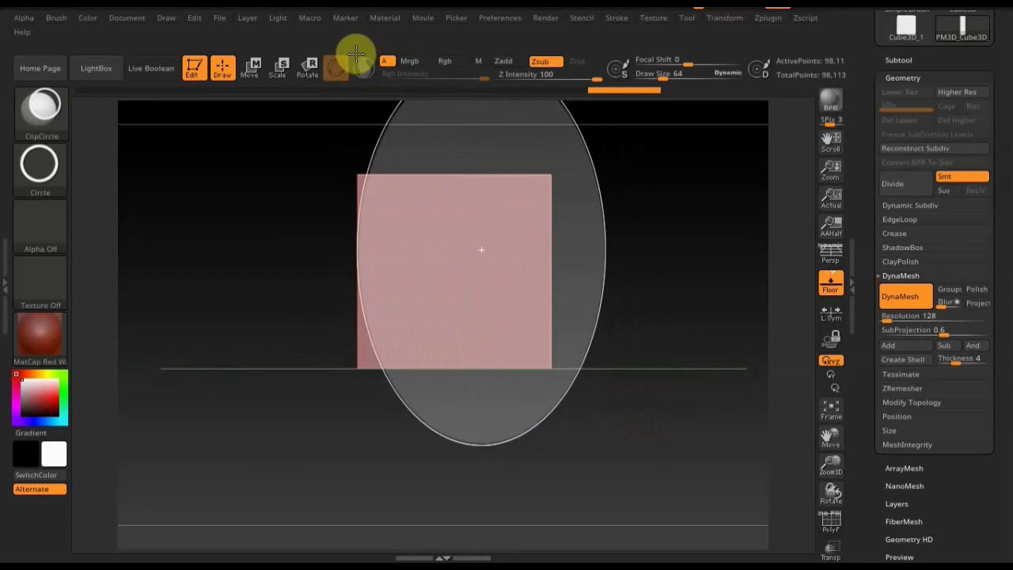
# - Adjust the clip ellipse and cut a curve into the slab's left side
pyautogui.moveTo(357, 53)
pyautogui.keyDown('ctrl'); pyautogui.keyDown('shift'); pyautogui.mouseDown()
pyautogui.moveTo(339, 81)
pyautogui.moveTo(357, 84)
pyautogui.moveTo(343, 163)
pyautogui.moveTo(359, 84)
pyautogui.moveTo(352, 12)
pyautogui.moveTo(356, 23)
pyautogui.mouseUp(); pyautogui.keyUp('shift'); pyautogui.keyUp('ctrl')
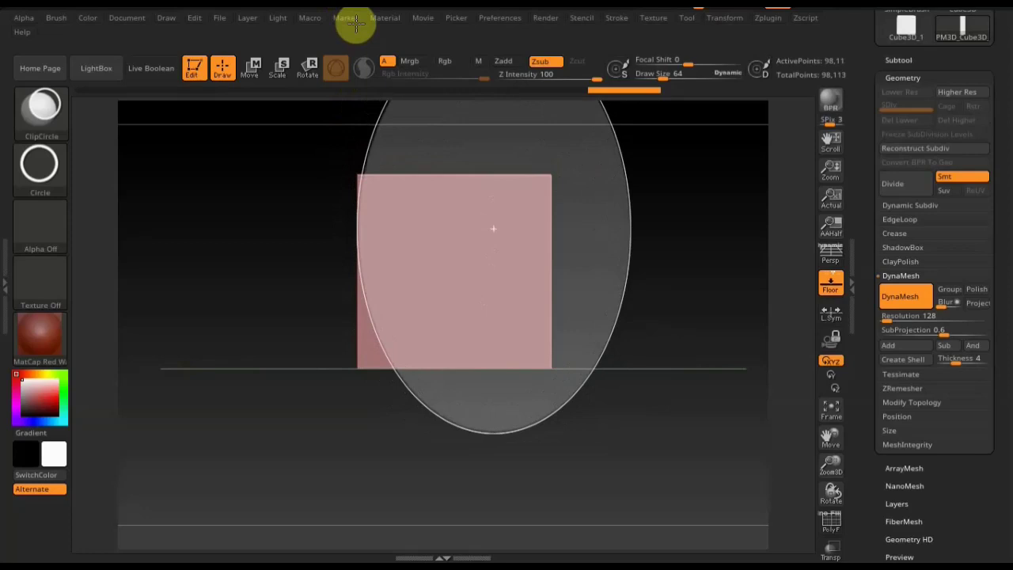
pyautogui.keyDown('ctrl'); pyautogui.keyDown('shift'); pyautogui.moveTo(357, 23); pyautogui.dragTo(362, 41); pyautogui.keyUp('shift'); pyautogui.keyUp('ctrl')
pyautogui.moveTo(584, 234)
pyautogui.mouseDown()
pyautogui.moveTo(663, 266)
pyautogui.moveTo(712, 262)
pyautogui.moveTo(606, 266)
pyautogui.moveTo(677, 276)
pyautogui.moveTo(585, 274)
pyautogui.moveTo(674, 290)
pyautogui.mouseUp()
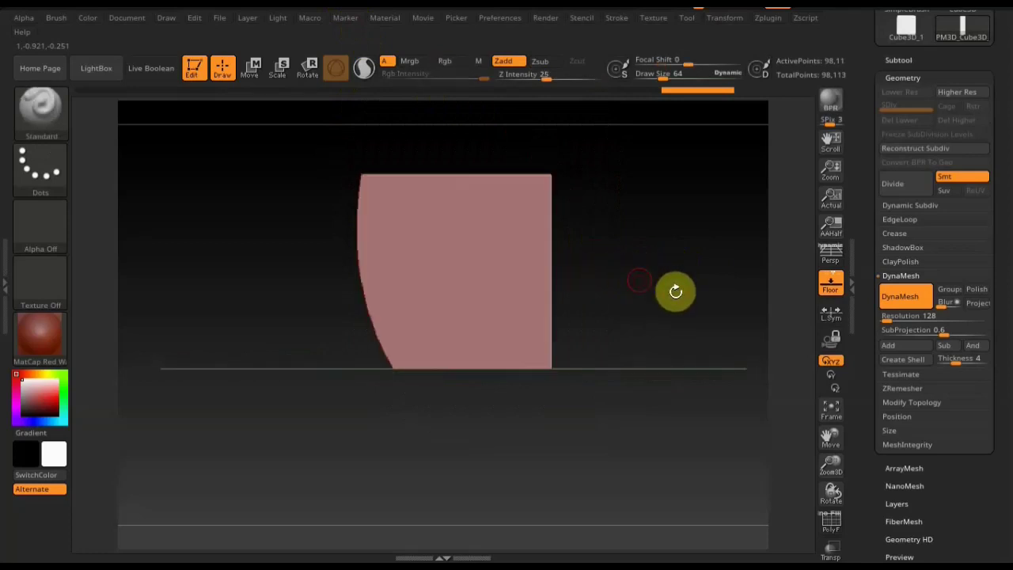
# - Mirror And Weld the cut onto the opposite edge, giving 98,248 points, and view it side-on
pyautogui.click(918, 402)
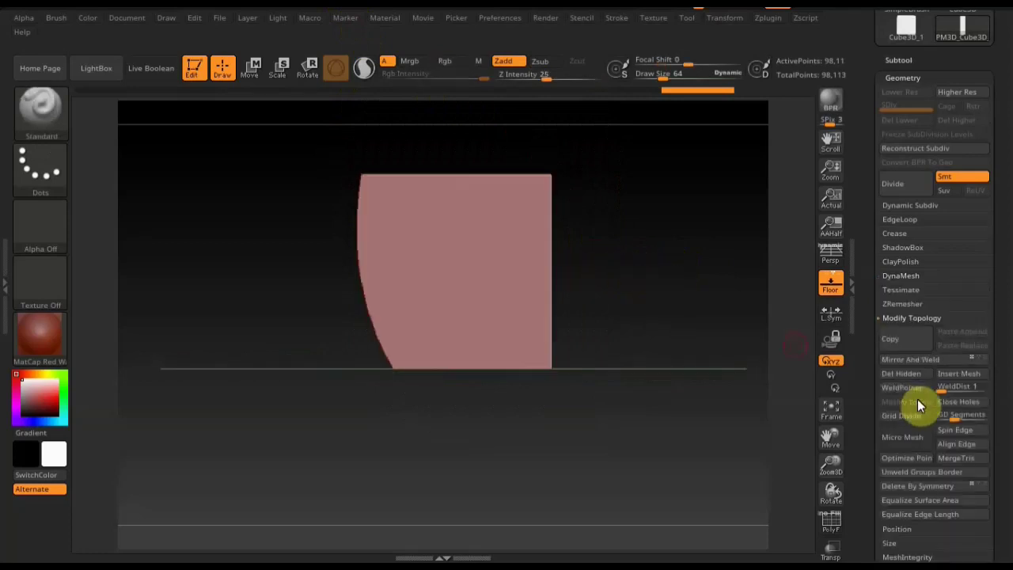
pyautogui.click(910, 361)
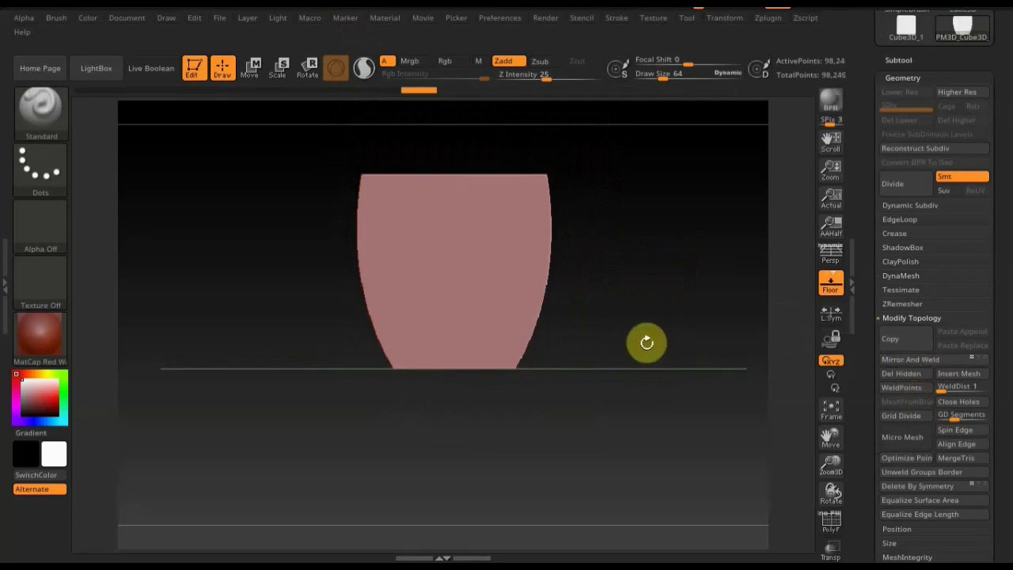
pyautogui.moveTo(647, 344)
pyautogui.mouseDown()
pyautogui.moveTo(562, 350)
pyautogui.moveTo(581, 347)
pyautogui.mouseUp()
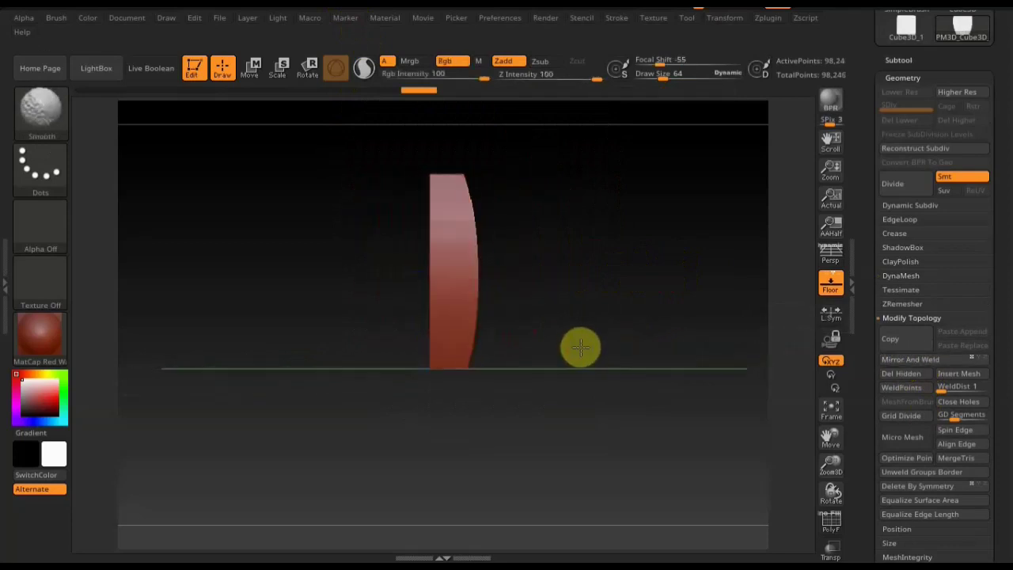
pyautogui.click(259, 75)
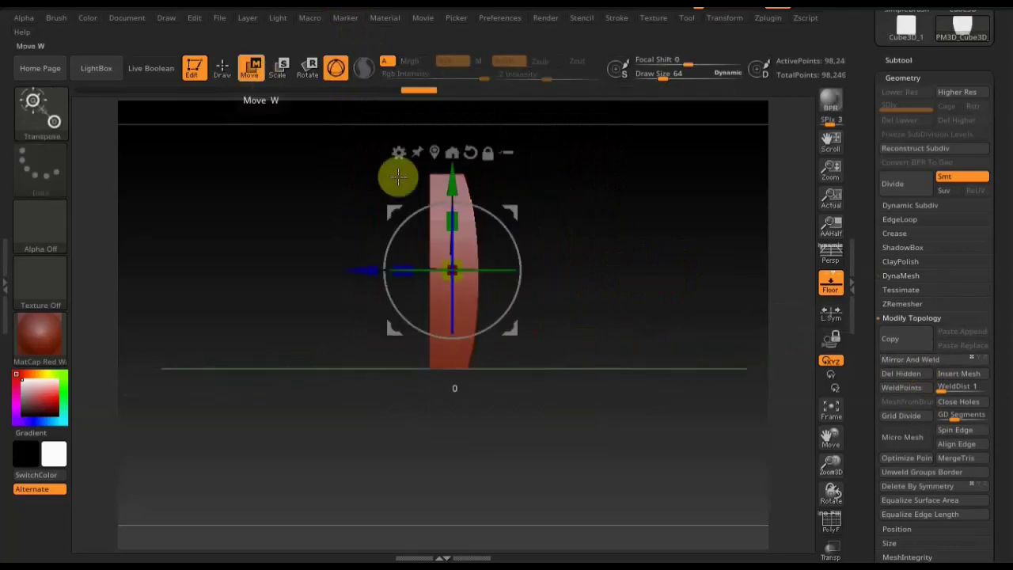
pyautogui.moveTo(411, 255)
pyautogui.mouseDown()
pyautogui.moveTo(402, 264)
pyautogui.moveTo(111, 262)
pyautogui.mouseUp()
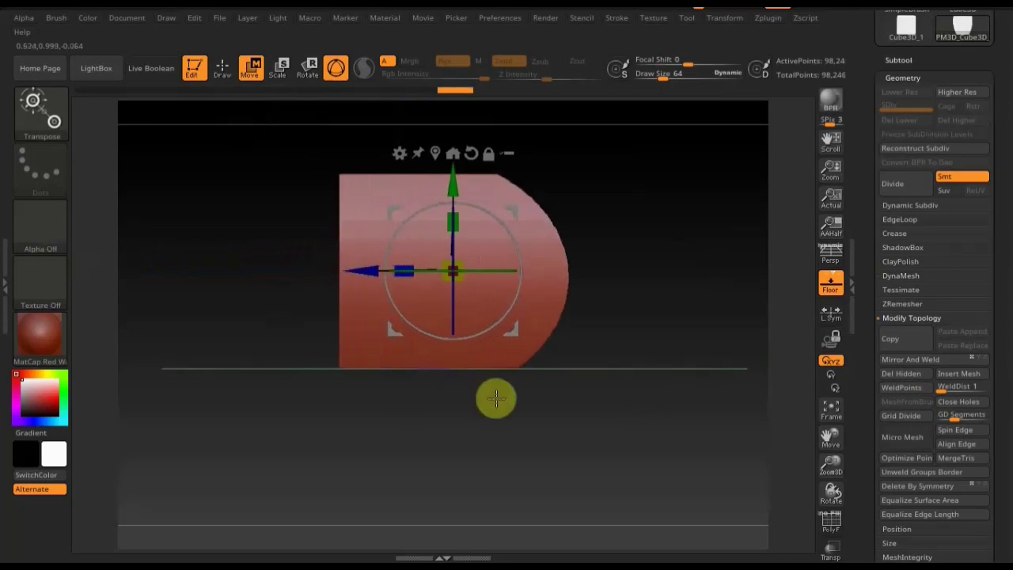
pyautogui.moveTo(525, 414)
pyautogui.mouseDown()
pyautogui.moveTo(491, 430)
pyautogui.moveTo(547, 396)
pyautogui.moveTo(527, 399)
pyautogui.moveTo(645, 402)
pyautogui.moveTo(509, 398)
pyautogui.moveTo(595, 396)
pyautogui.mouseUp()
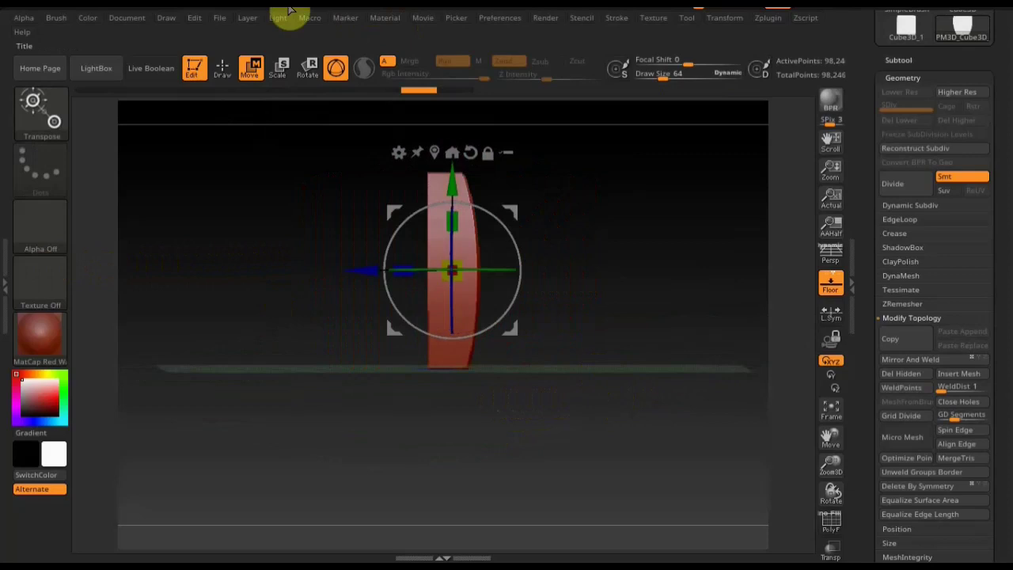
pyautogui.click(222, 69)
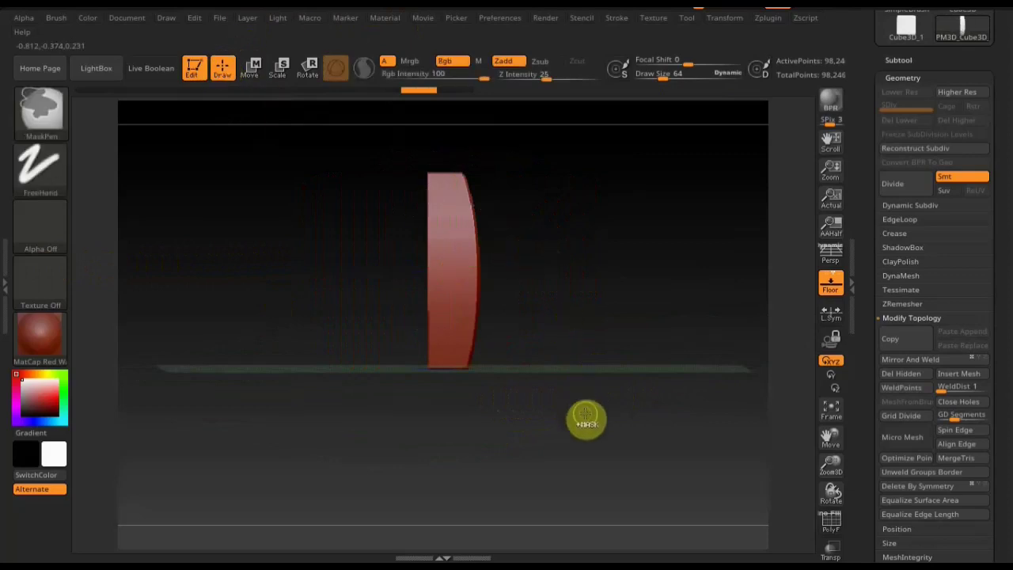
pyautogui.keyDown('ctrl'); pyautogui.moveTo(585, 412); pyautogui.dragTo(464, 140); pyautogui.keyUp('ctrl')
pyautogui.moveTo(547, 255); pyautogui.dragTo(530, 273)
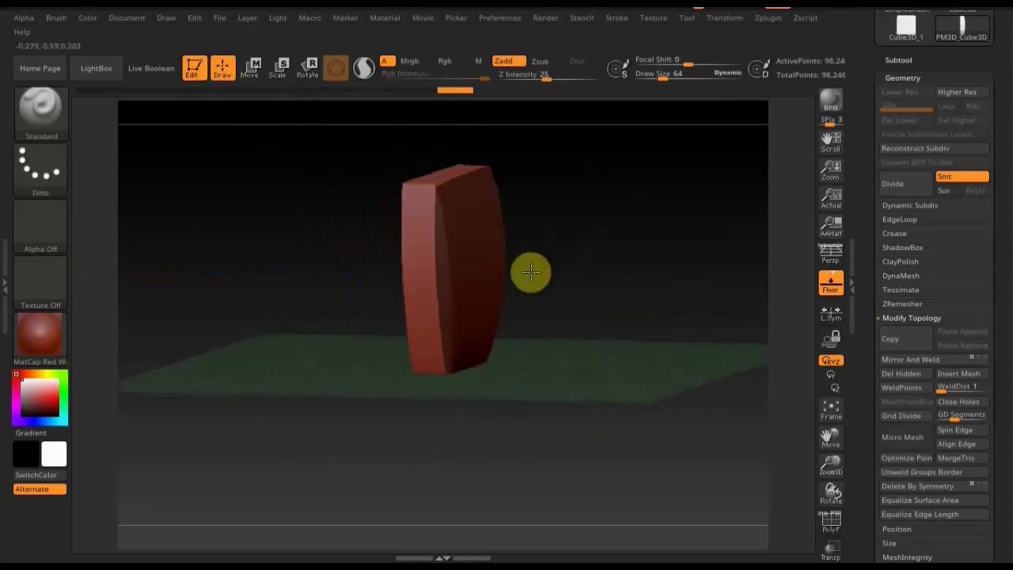
pyautogui.keyDown('shift'); pyautogui.moveTo(592, 274); pyautogui.dragTo(596, 283); pyautogui.keyUp('shift')
# - Scale the slab wider and stretch it far to the left into a long, deep block
pyautogui.click(250, 68)
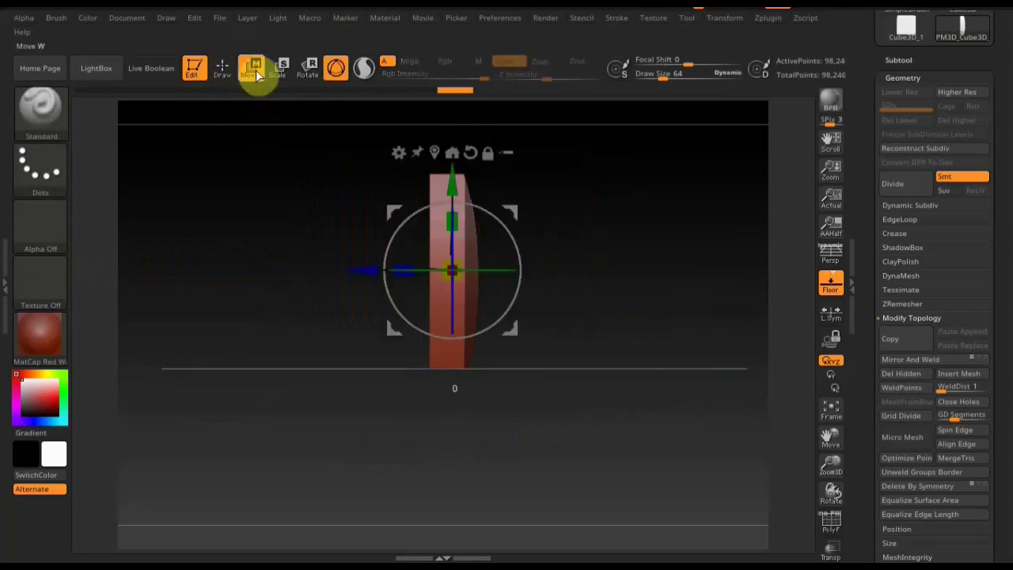
pyautogui.moveTo(397, 269); pyautogui.dragTo(4, 232)
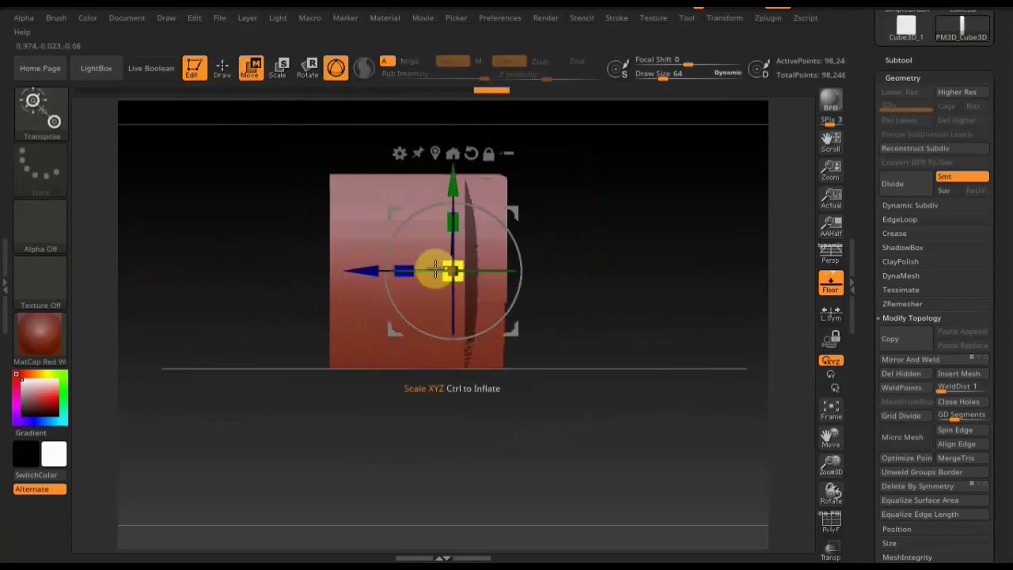
pyautogui.moveTo(343, 267); pyautogui.dragTo(310, 270)
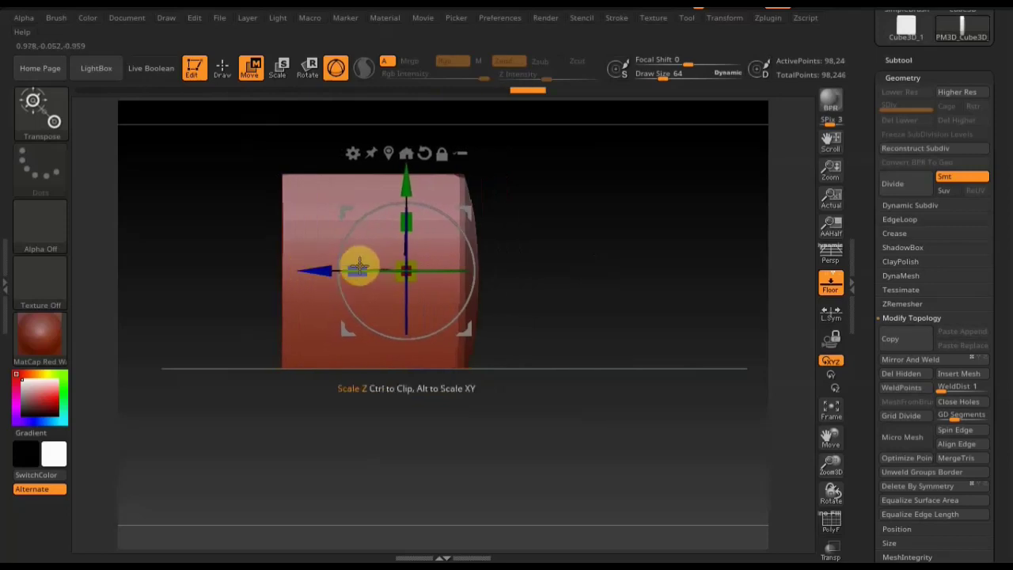
pyautogui.moveTo(359, 269); pyautogui.dragTo(247, 271)
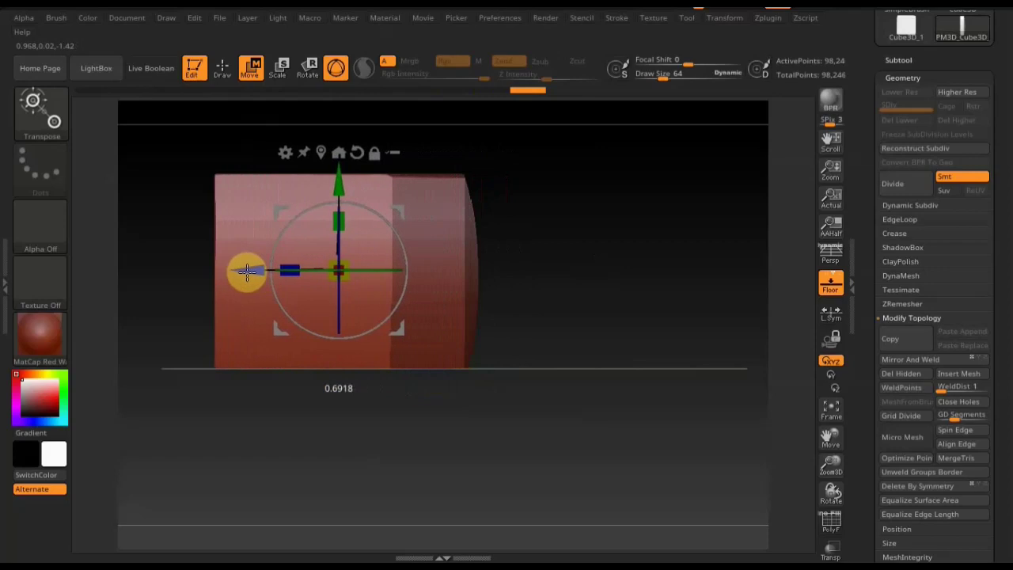
pyautogui.moveTo(247, 272); pyautogui.dragTo(225, 271)
pyautogui.moveTo(547, 334)
pyautogui.mouseDown()
pyautogui.moveTo(607, 335)
pyautogui.moveTo(559, 317)
pyautogui.moveTo(573, 329)
pyautogui.mouseUp()
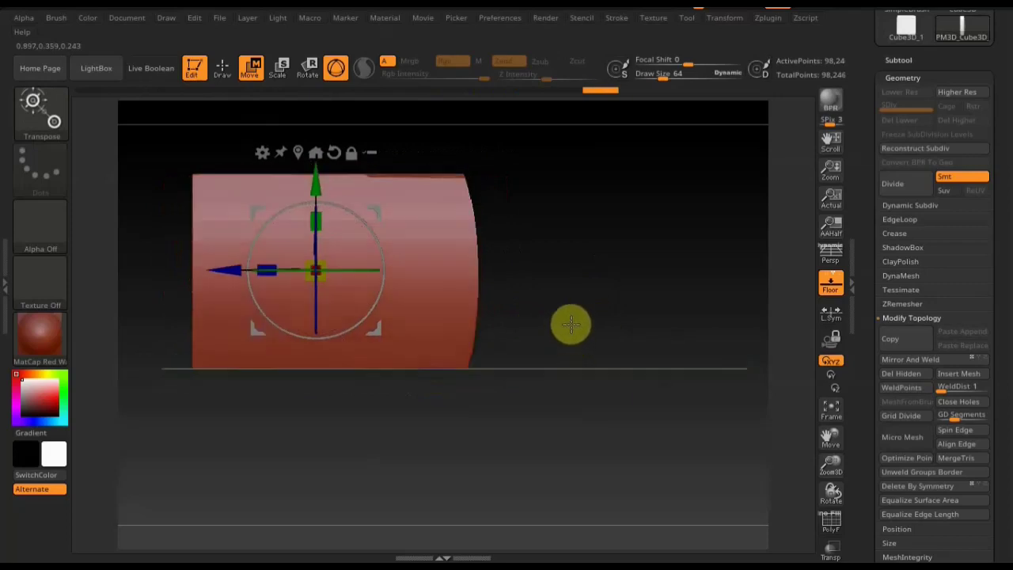
# - Mask the block's right end as a test, then clear the mask
pyautogui.press('ctrl')
pyautogui.keyDown('ctrl'); pyautogui.moveTo(583, 430); pyautogui.dragTo(467, 148); pyautogui.keyUp('ctrl')
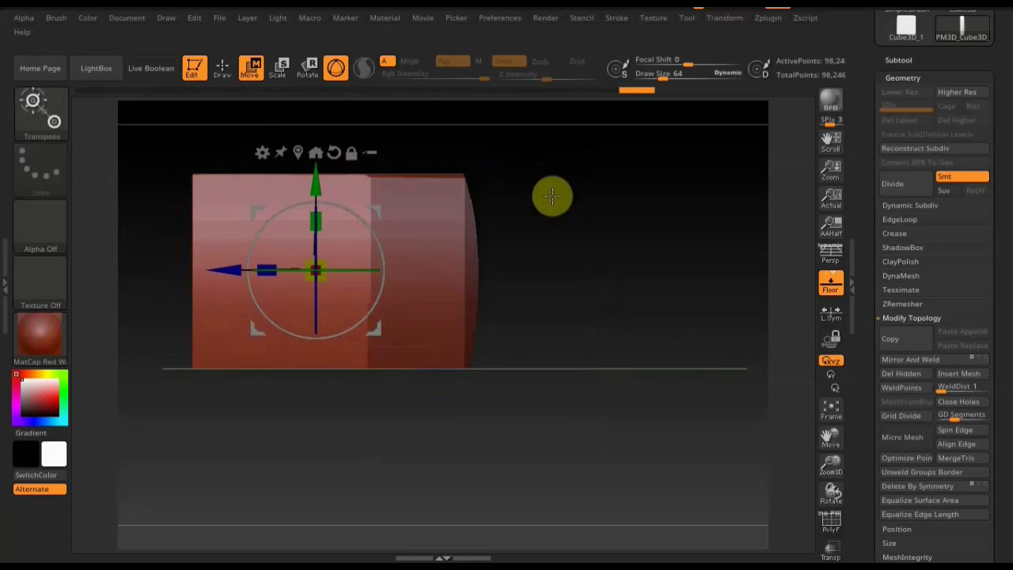
pyautogui.keyDown('ctrl'); pyautogui.click(554, 245); pyautogui.keyUp('ctrl')
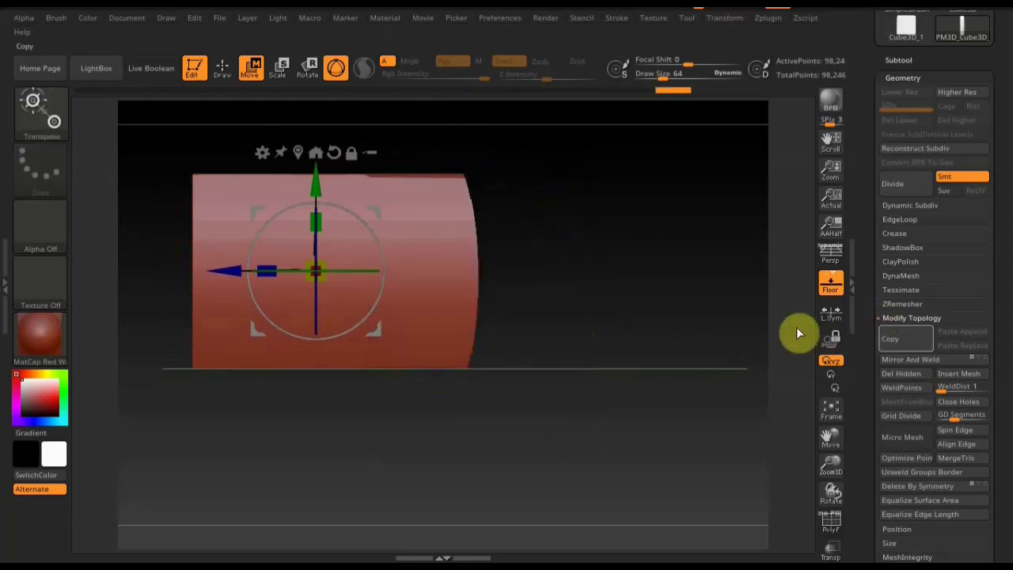
# - DynaMesh the long block, check its wireframe, and mask all but the rounded right end
pyautogui.moveTo(626, 213)
pyautogui.keyDown('ctrl'); pyautogui.mouseDown()
pyautogui.moveTo(679, 369)
pyautogui.moveTo(577, 340)
pyautogui.mouseUp(); pyautogui.keyUp('ctrl')
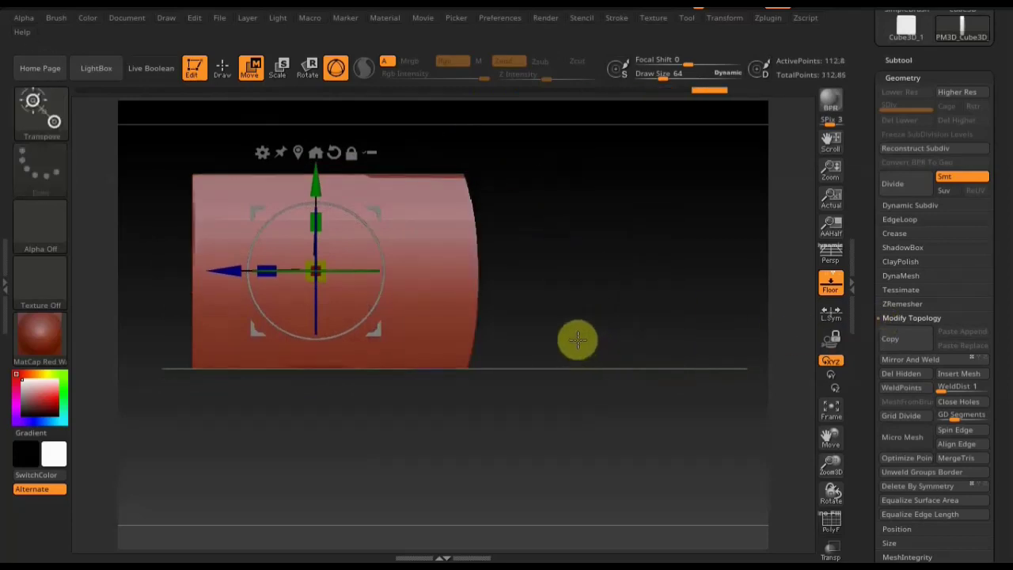
pyautogui.click(831, 524)
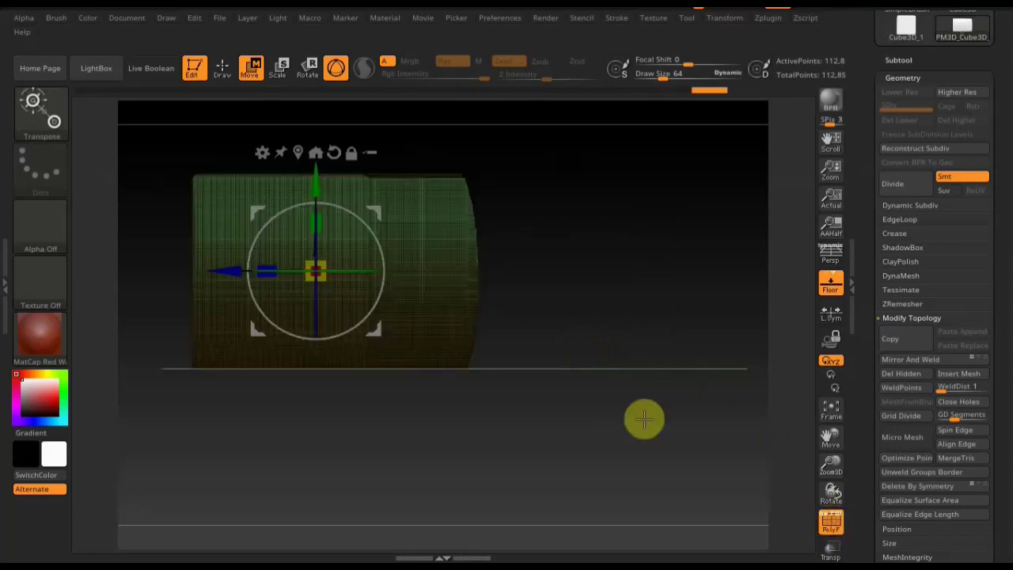
pyautogui.moveTo(644, 419)
pyautogui.mouseDown()
pyautogui.moveTo(686, 467)
pyautogui.moveTo(731, 420)
pyautogui.moveTo(671, 406)
pyautogui.moveTo(642, 411)
pyautogui.moveTo(657, 396)
pyautogui.moveTo(672, 416)
pyautogui.mouseUp()
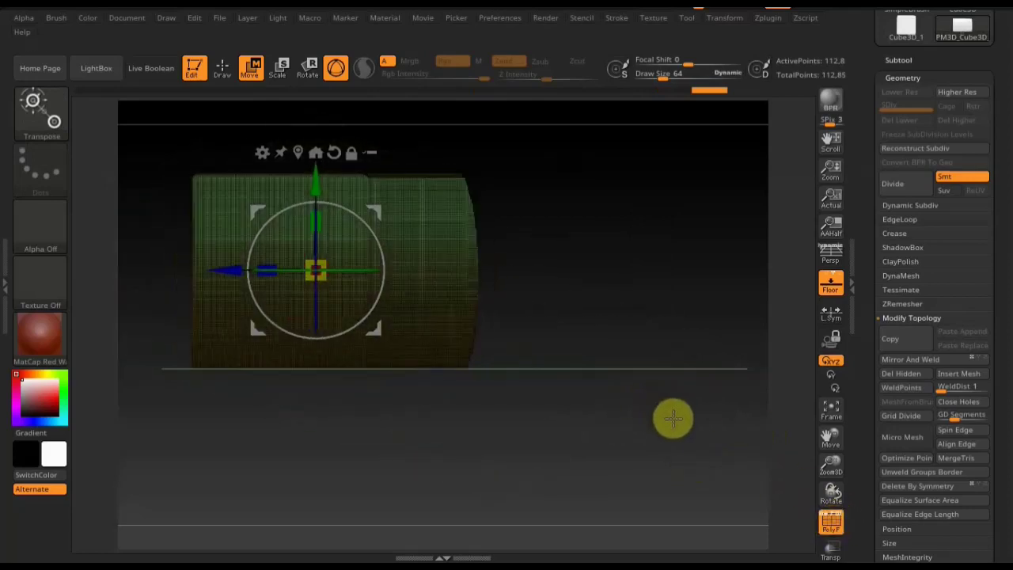
pyautogui.click(828, 523)
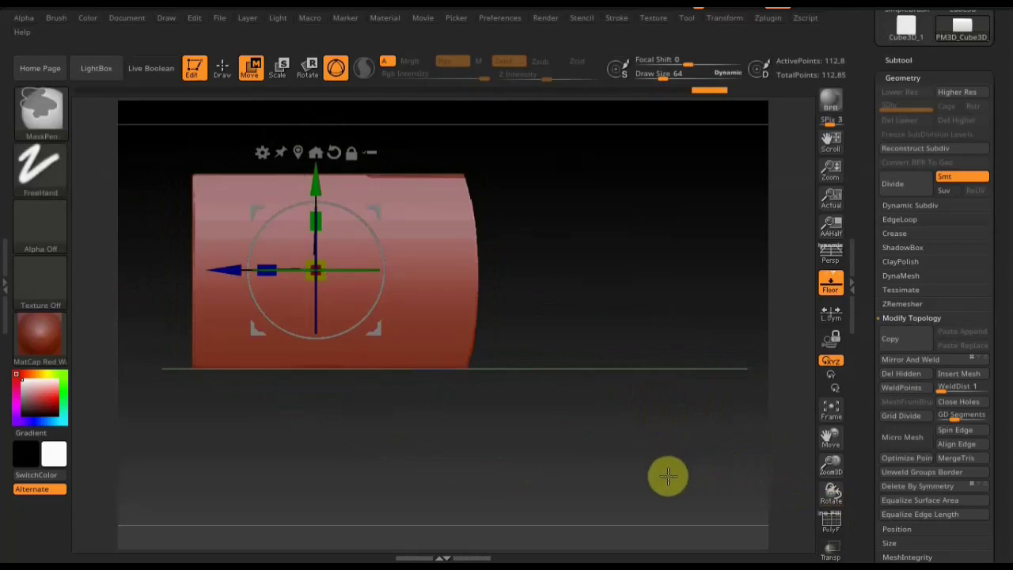
pyautogui.keyDown('ctrl'); pyautogui.moveTo(667, 475); pyautogui.dragTo(465, 152); pyautogui.keyUp('ctrl')
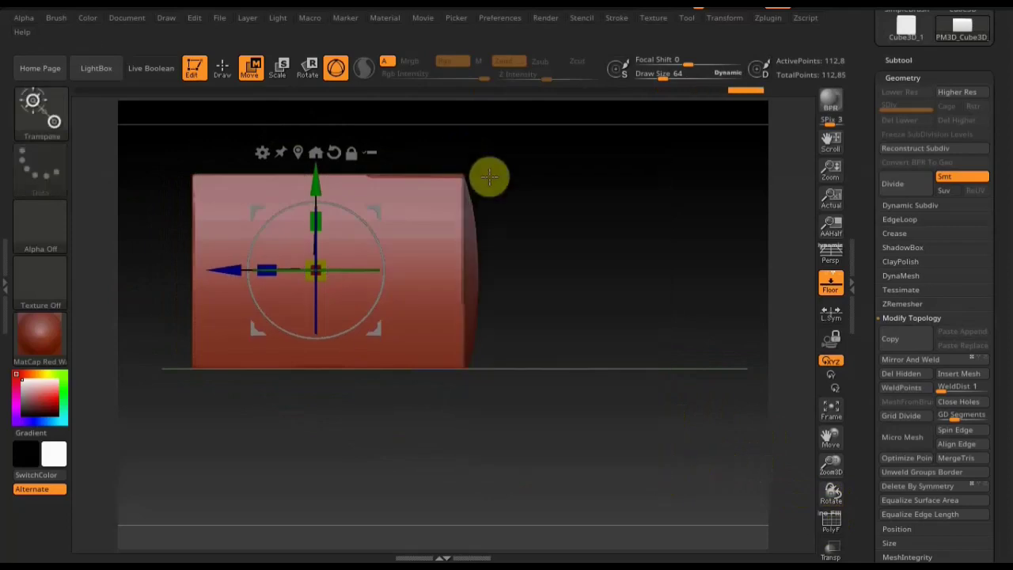
pyautogui.keyDown('ctrl'); pyautogui.click(667, 252); pyautogui.keyUp('ctrl')
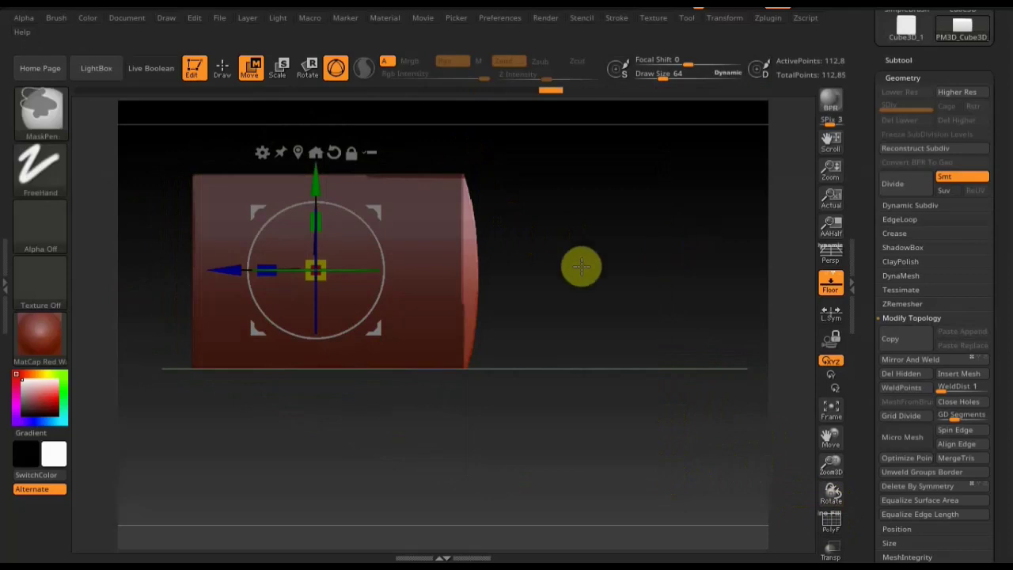
# - Mask the body's rear, rotate its front end into a slant, then clear the mask
pyautogui.click(224, 70)
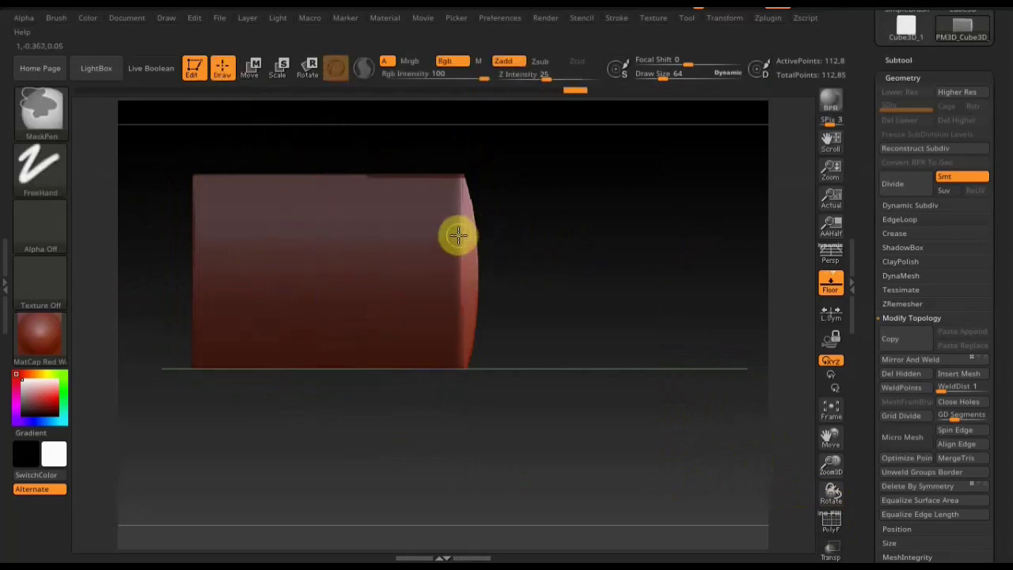
pyautogui.press('ctrl')
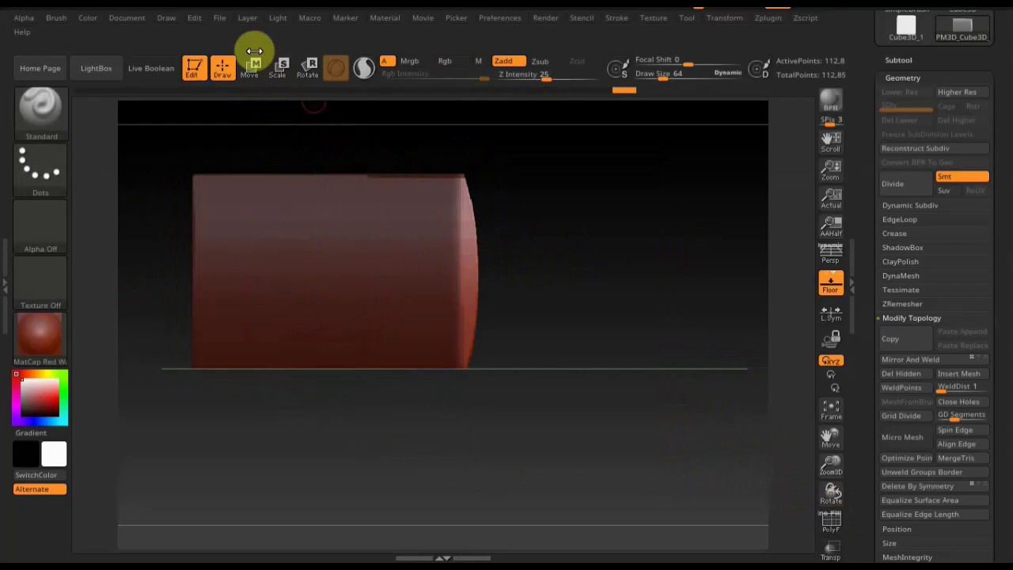
pyautogui.click(257, 67)
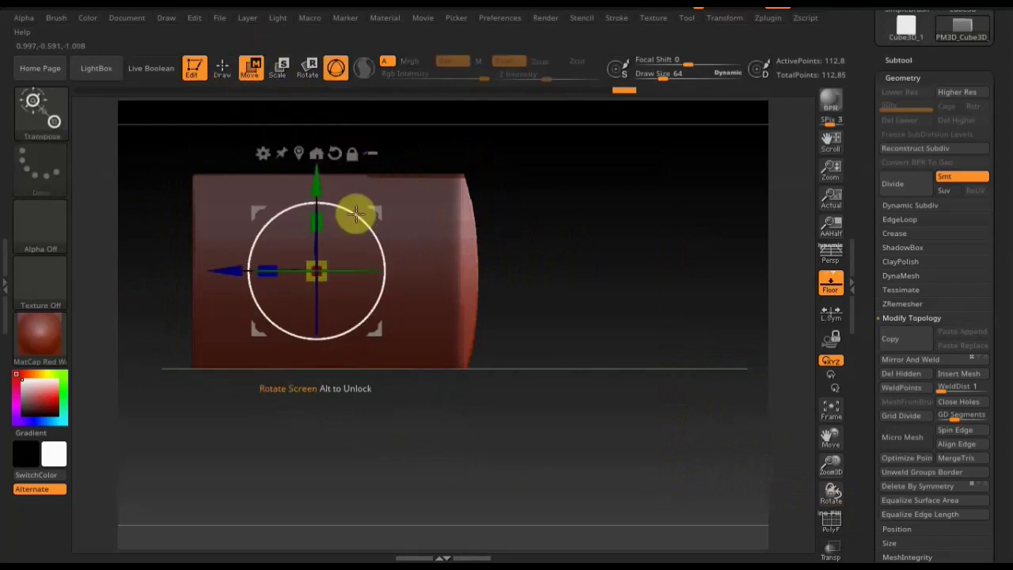
pyautogui.moveTo(357, 212); pyautogui.dragTo(388, 198)
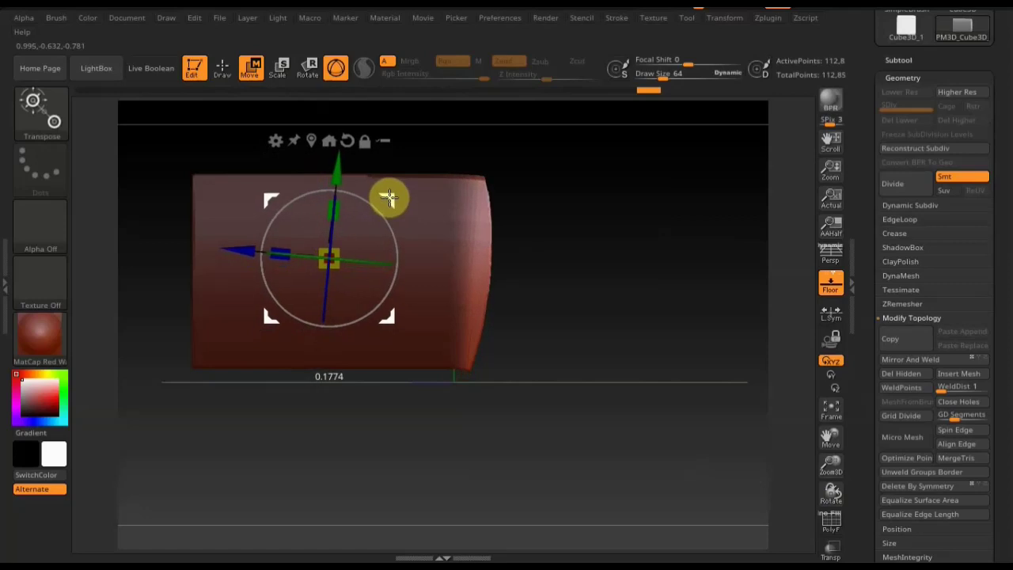
pyautogui.moveTo(546, 251)
pyautogui.mouseDown()
pyautogui.moveTo(482, 249)
pyautogui.moveTo(559, 246)
pyautogui.mouseUp()
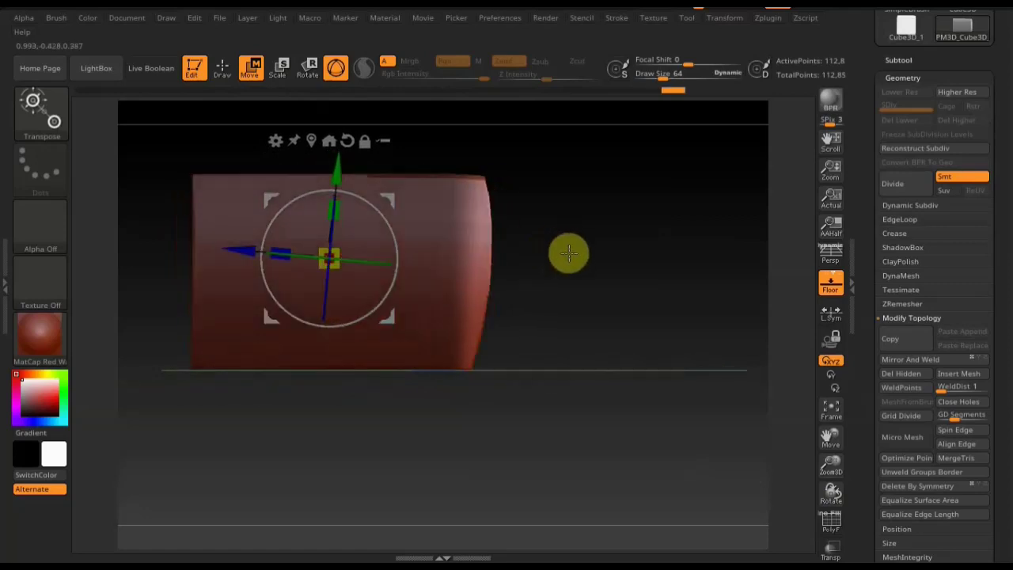
pyautogui.keyDown('ctrl'); pyautogui.moveTo(616, 211); pyautogui.dragTo(626, 269); pyautogui.keyUp('ctrl')
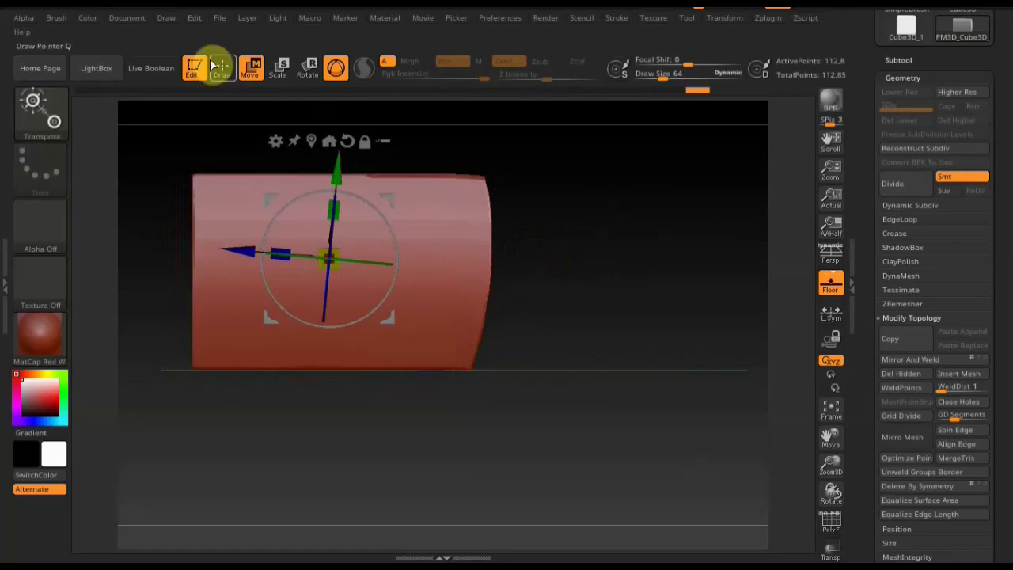
# - Try a ClipCircle cut and undo it, then slice the top off with TrimRect
pyautogui.click(221, 67)
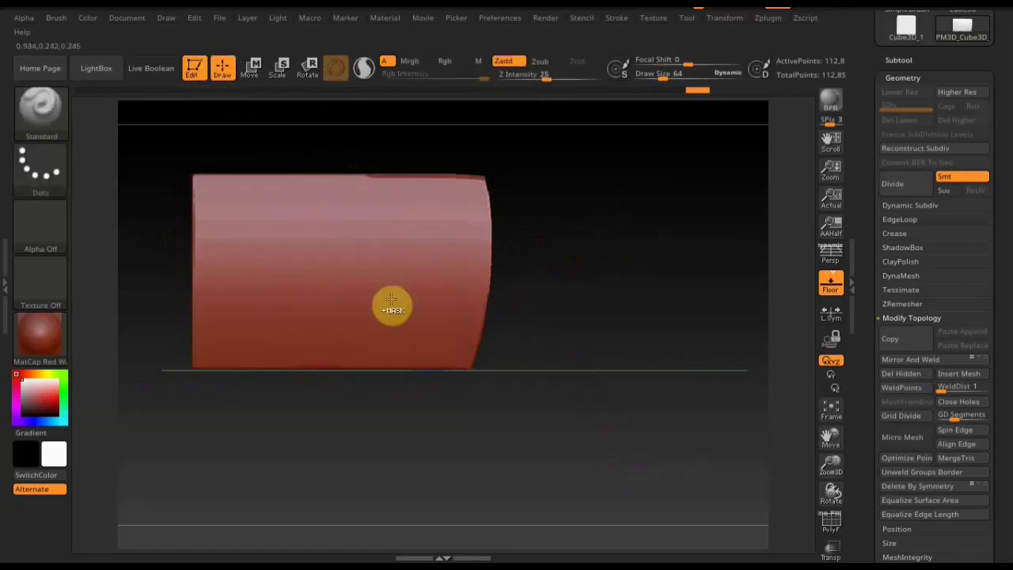
pyautogui.keyDown('ctrl'); pyautogui.keyDown('shift'); pyautogui.moveTo(159, 127); pyautogui.dragTo(323, 155); pyautogui.keyUp('shift'); pyautogui.keyUp('ctrl')
pyautogui.hotkey('ctrl', 'z')
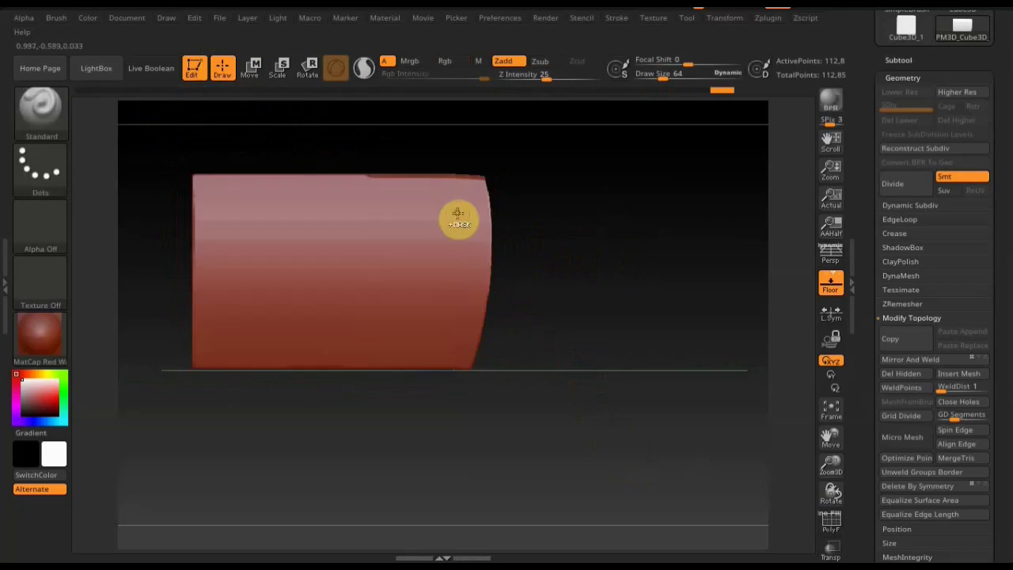
pyautogui.keyDown('ctrl'); pyautogui.keyDown('shift'); pyautogui.click(39, 106); pyautogui.keyUp('shift'); pyautogui.keyUp('ctrl')
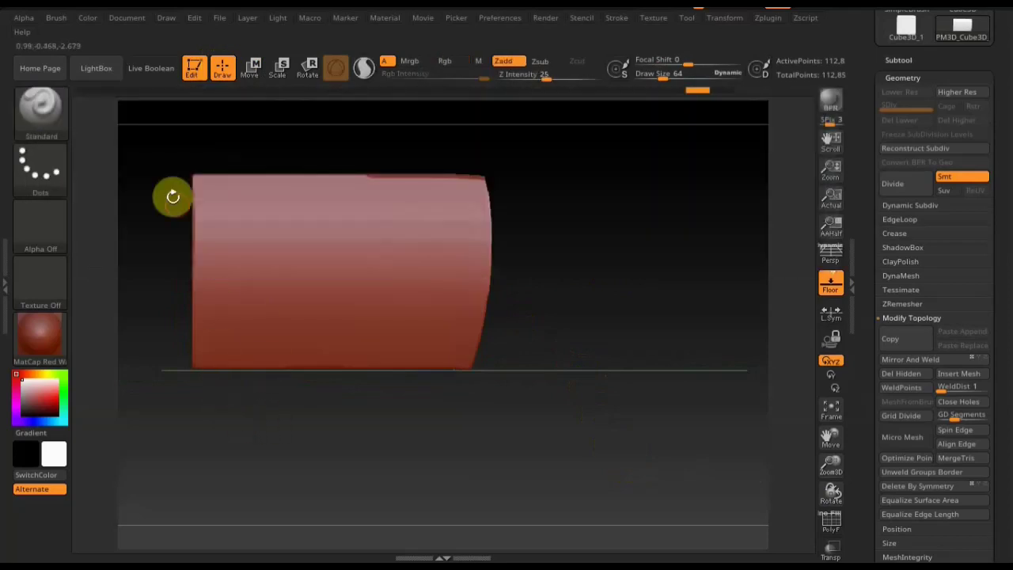
pyautogui.keyDown('ctrl'); pyautogui.keyDown('shift'); pyautogui.moveTo(128, 121); pyautogui.dragTo(502, 180); pyautogui.keyUp('shift'); pyautogui.keyUp('ctrl')
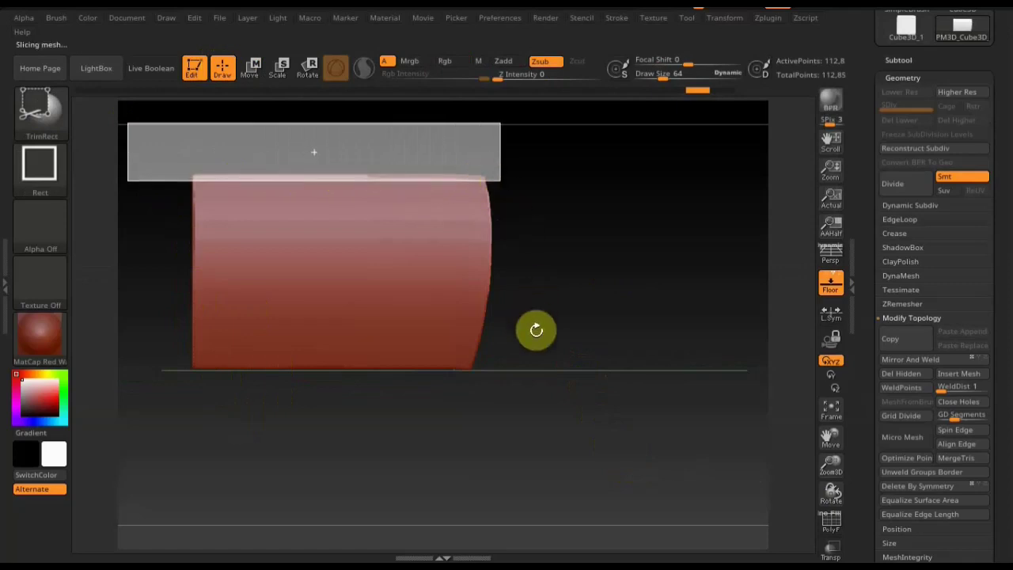
# - Trim the body's bottom flat with TrimRect, snap to front view, and reveal the DynaMesh options
pyautogui.keyDown('ctrl'); pyautogui.keyDown('shift'); pyautogui.moveTo(600, 457); pyautogui.dragTo(161, 369); pyautogui.keyUp('shift'); pyautogui.keyUp('ctrl')
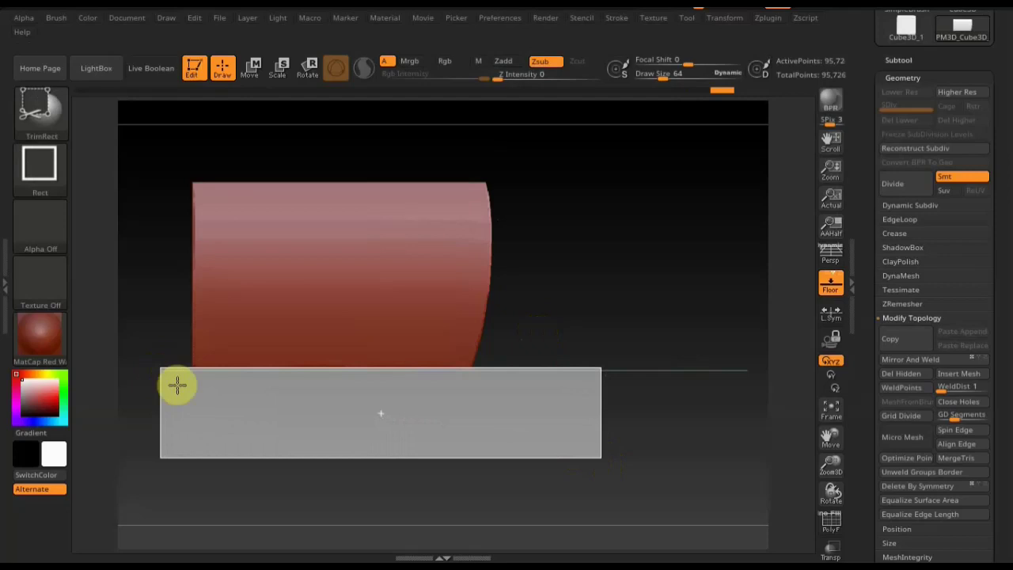
pyautogui.moveTo(325, 427)
pyautogui.mouseDown()
pyautogui.moveTo(367, 430)
pyautogui.moveTo(402, 452)
pyautogui.mouseUp()
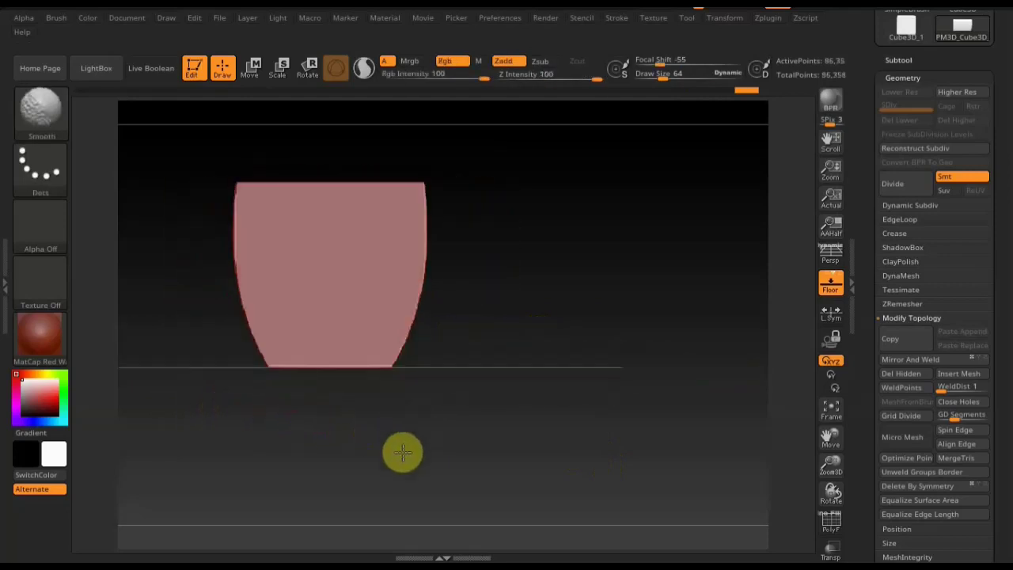
pyautogui.moveTo(646, 208)
pyautogui.keyDown('ctrl'); pyautogui.mouseDown()
pyautogui.moveTo(684, 285)
pyautogui.moveTo(670, 278)
pyautogui.mouseUp(); pyautogui.keyUp('ctrl')
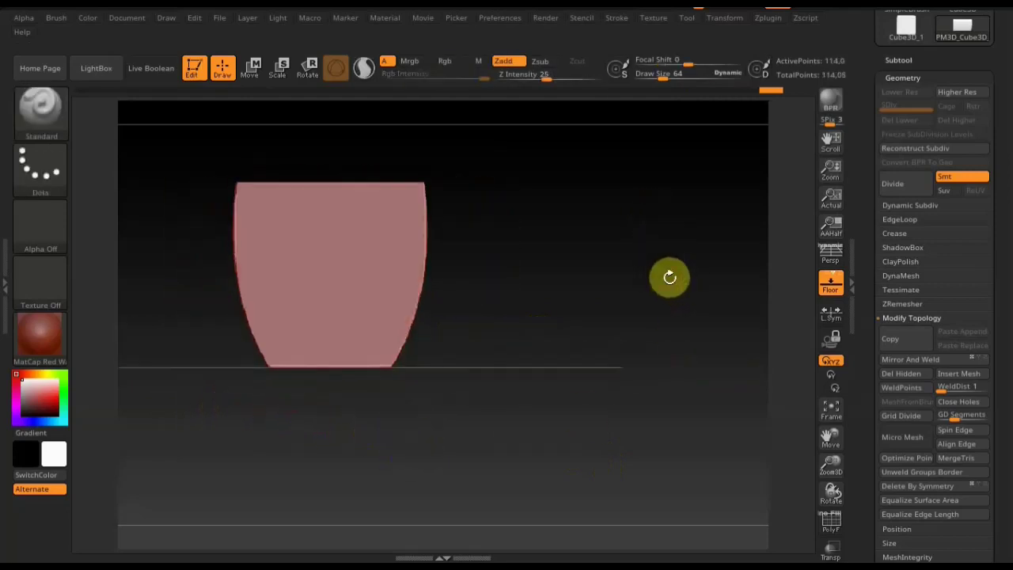
pyautogui.click(902, 275)
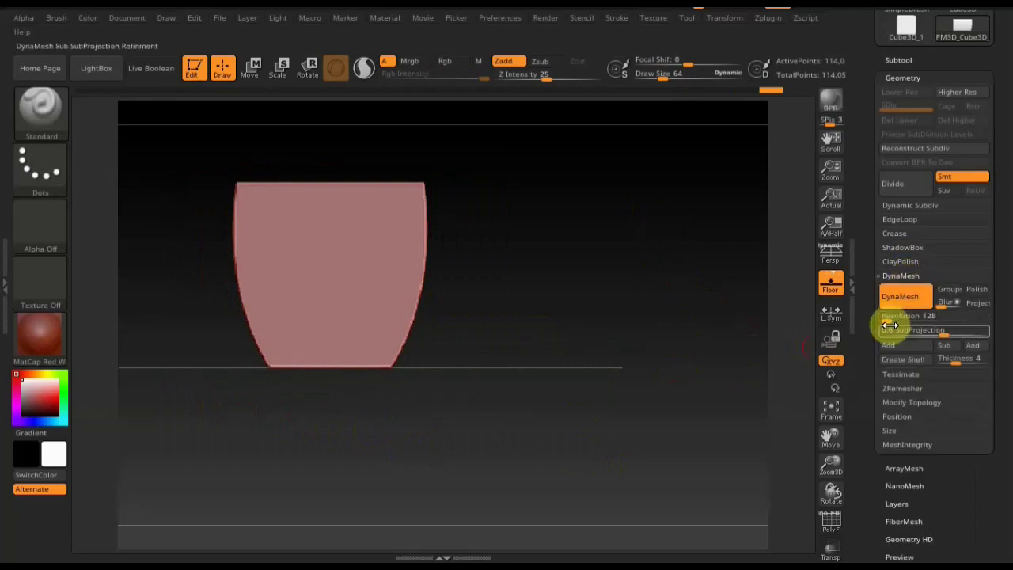
# - Scale the body down, turn DynaMesh off, scale it back up, and remesh at resolution 128
pyautogui.click(243, 74)
pyautogui.moveTo(333, 267)
pyautogui.mouseDown()
pyautogui.moveTo(286, 182)
pyautogui.moveTo(408, 238)
pyautogui.mouseUp()
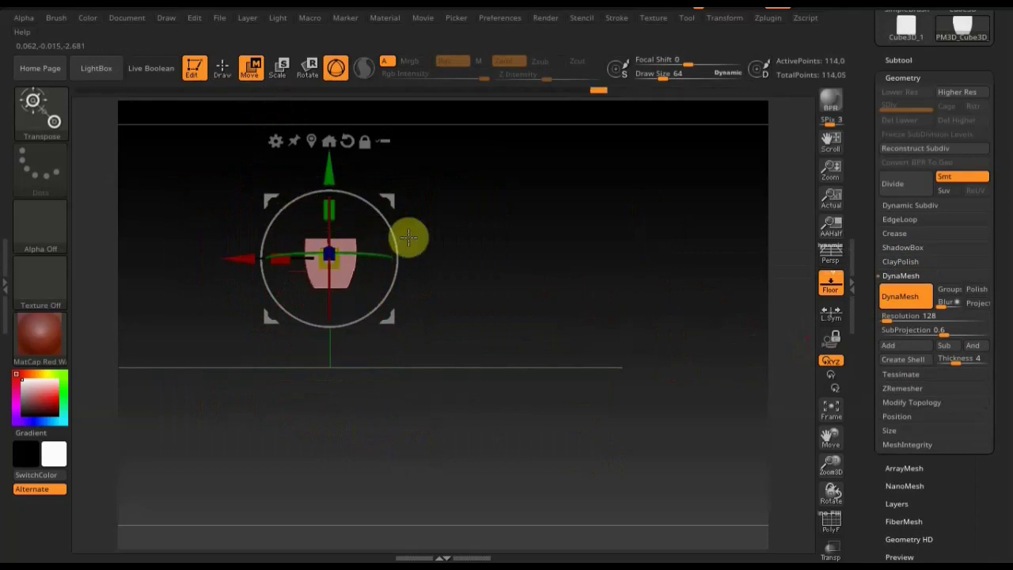
pyautogui.click(902, 302)
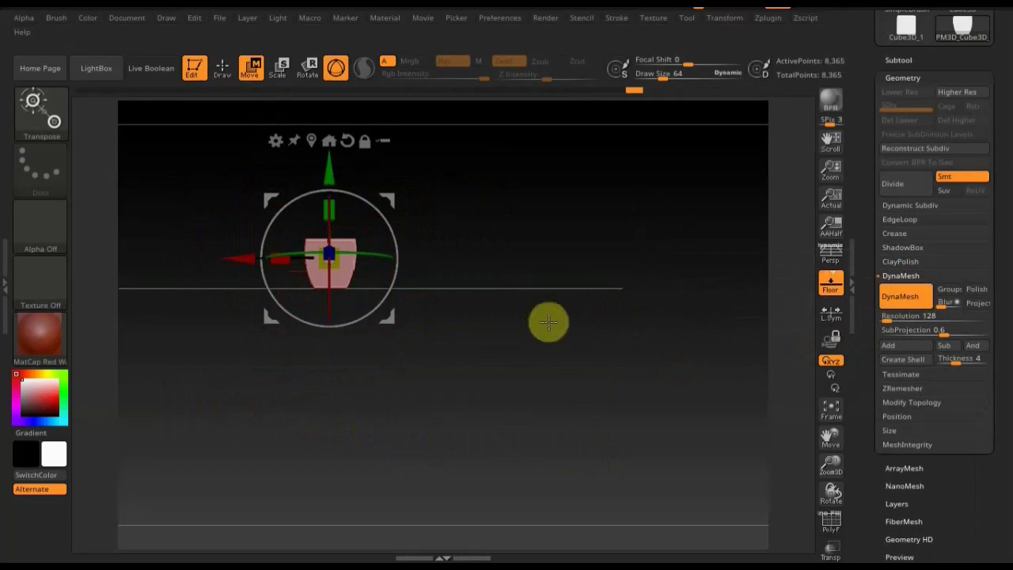
pyautogui.moveTo(543, 318); pyautogui.dragTo(545, 373)
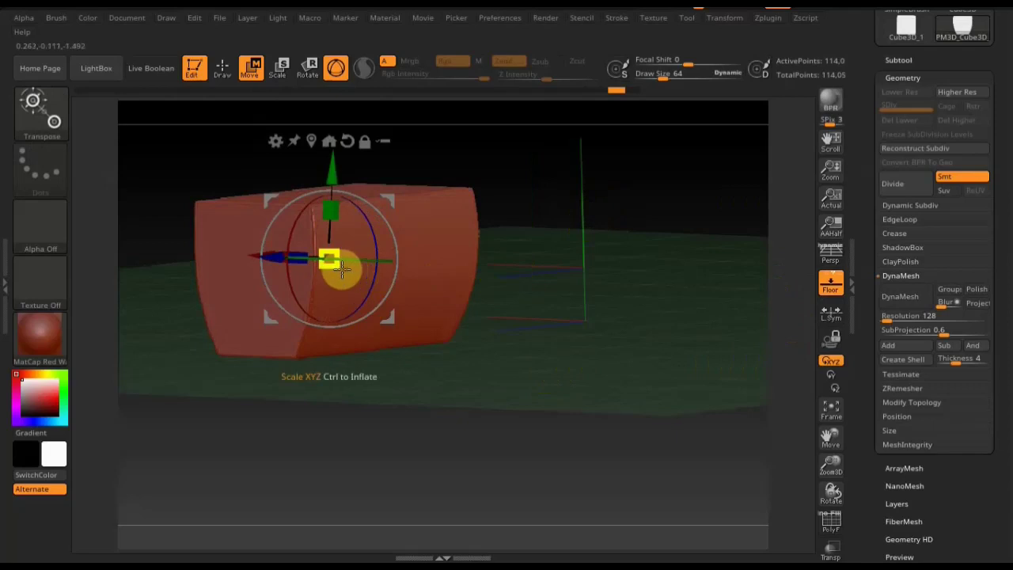
pyautogui.moveTo(332, 265); pyautogui.dragTo(446, 315)
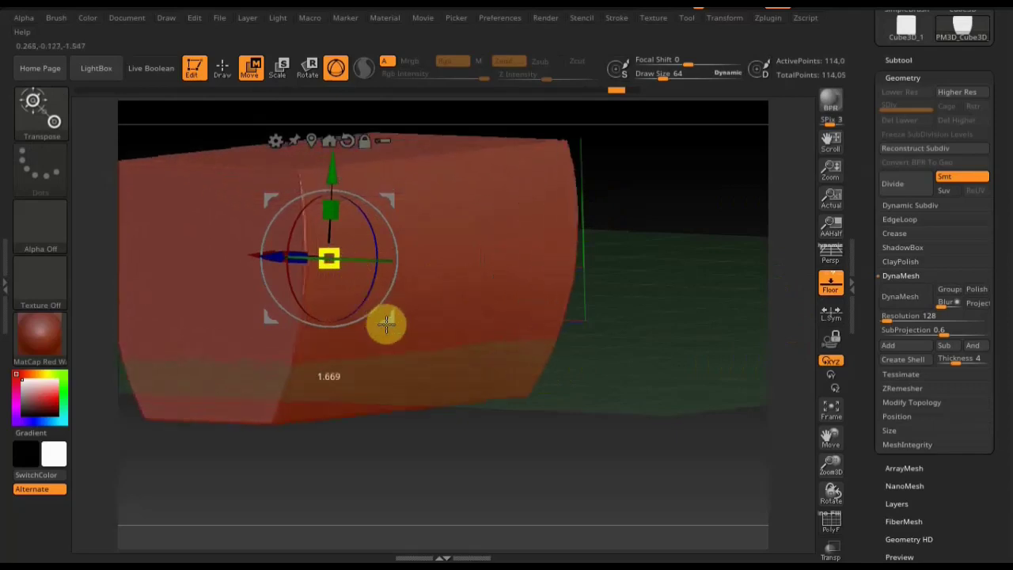
pyautogui.click(901, 297)
# - Inspect the 23,034-point remeshed body from front and side views
pyautogui.moveTo(753, 309)
pyautogui.mouseDown()
pyautogui.moveTo(650, 320)
pyautogui.moveTo(661, 320)
pyautogui.moveTo(639, 275)
pyautogui.moveTo(647, 301)
pyautogui.mouseUp()
pyautogui.keyDown('alt'); pyautogui.moveTo(588, 280); pyautogui.dragTo(660, 292); pyautogui.keyUp('alt')
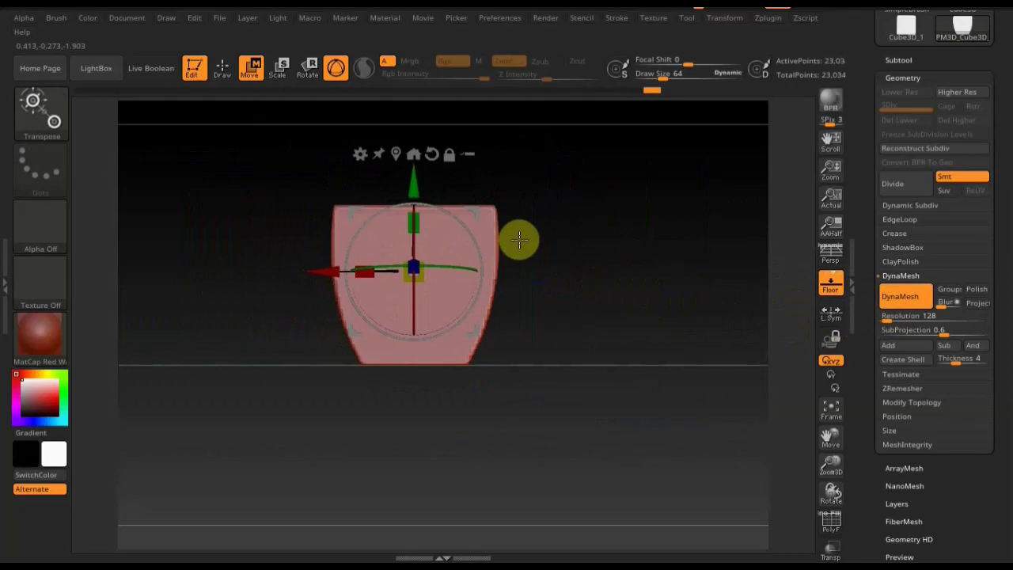
pyautogui.click(218, 67)
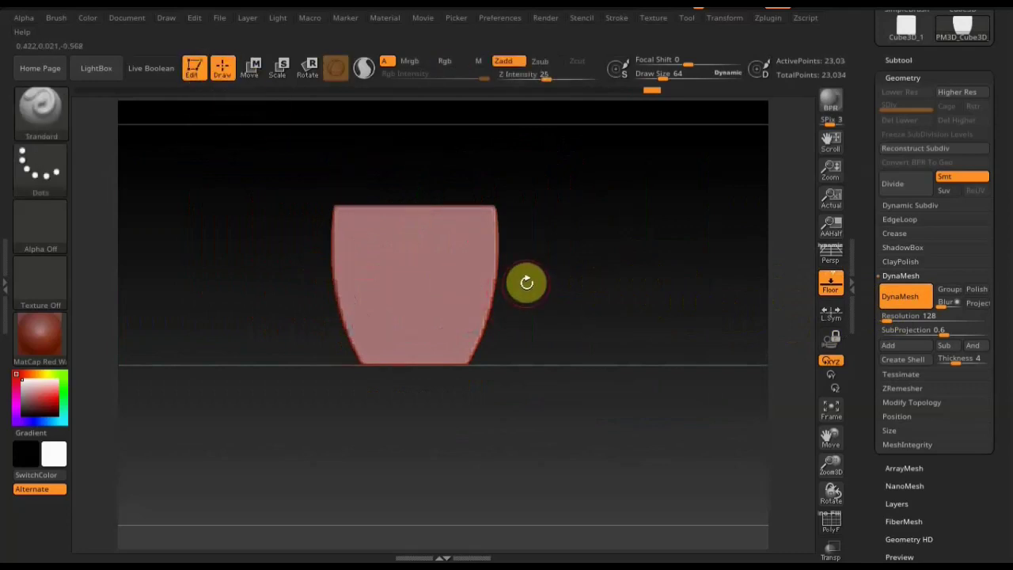
pyautogui.moveTo(559, 303); pyautogui.dragTo(522, 303)
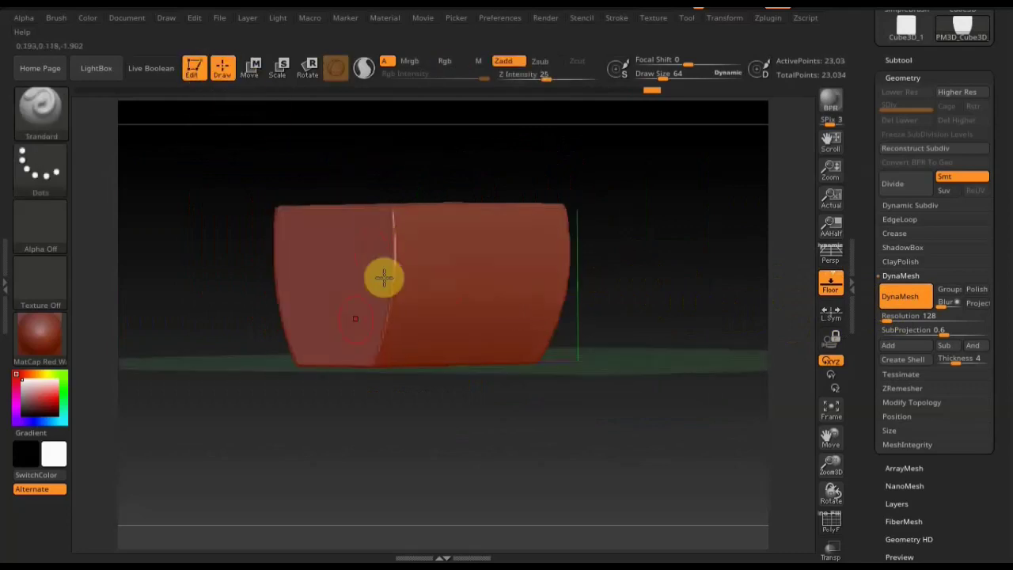
pyautogui.moveTo(662, 309)
pyautogui.mouseDown()
pyautogui.moveTo(572, 322)
pyautogui.moveTo(643, 319)
pyautogui.mouseUp()
pyautogui.keyDown('shift'); pyautogui.moveTo(658, 311); pyautogui.dragTo(693, 317); pyautogui.keyUp('shift')
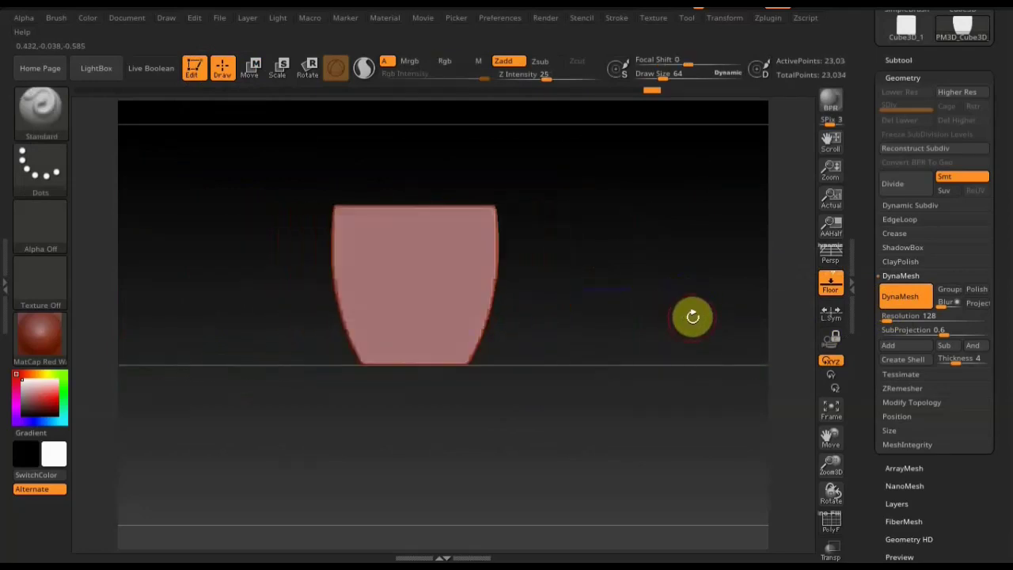
pyautogui.moveTo(712, 264)
pyautogui.mouseDown()
pyautogui.moveTo(645, 274)
pyautogui.moveTo(669, 287)
pyautogui.mouseUp()
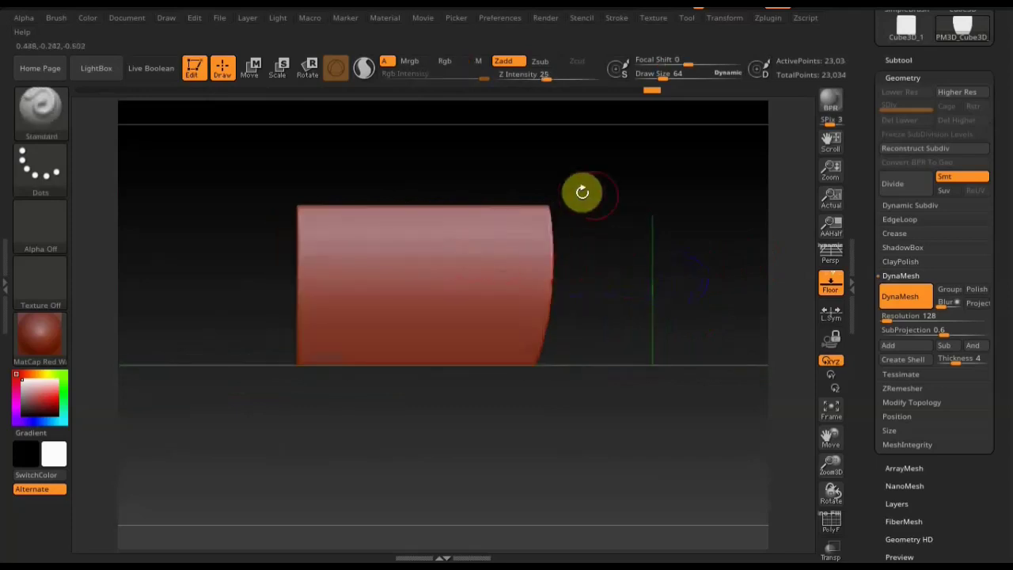
# - Append a Cube3D subtool and squash it vertically into a thin flat slab
pyautogui.click(899, 60)
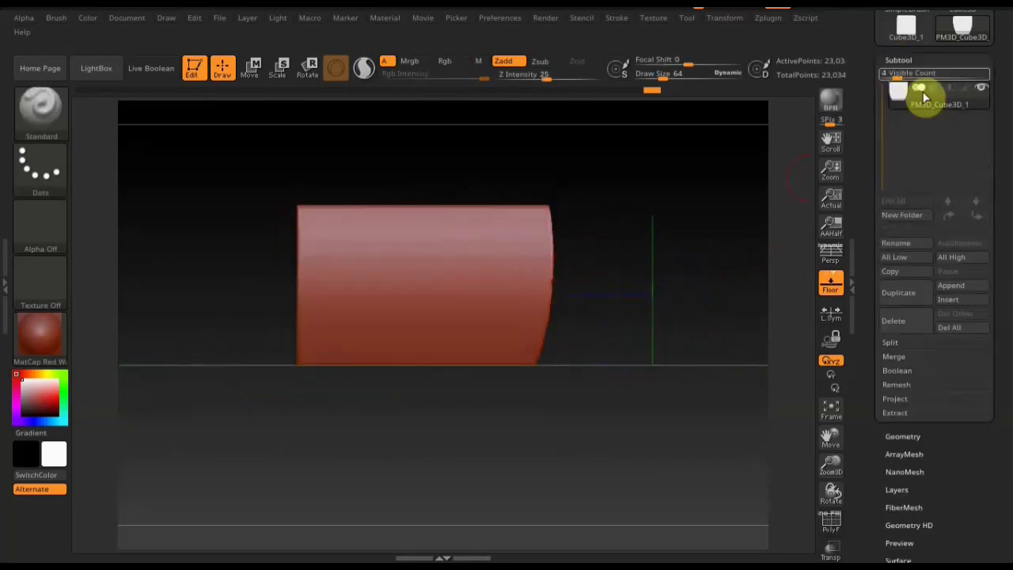
pyautogui.click(959, 286)
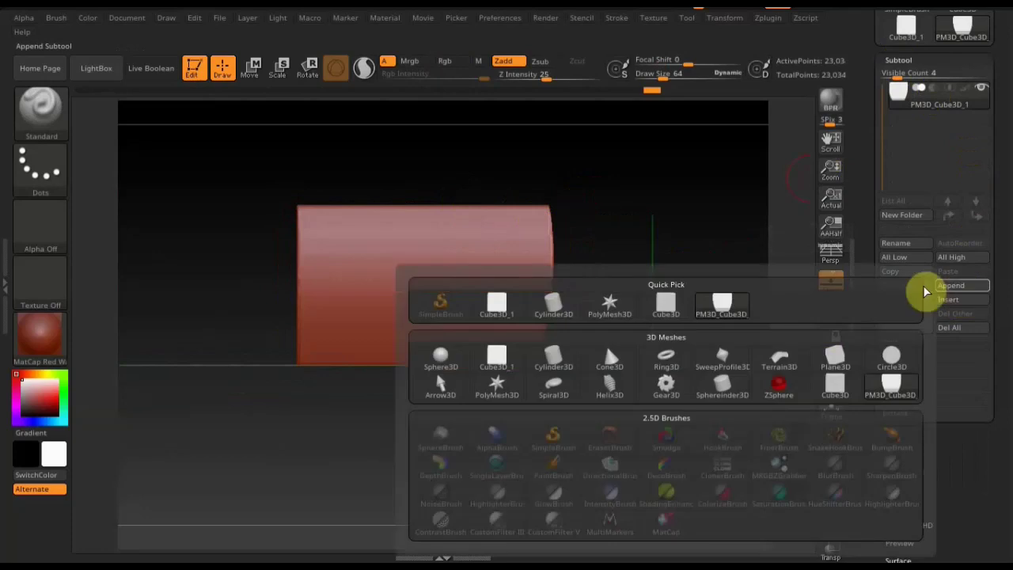
pyautogui.click(498, 307)
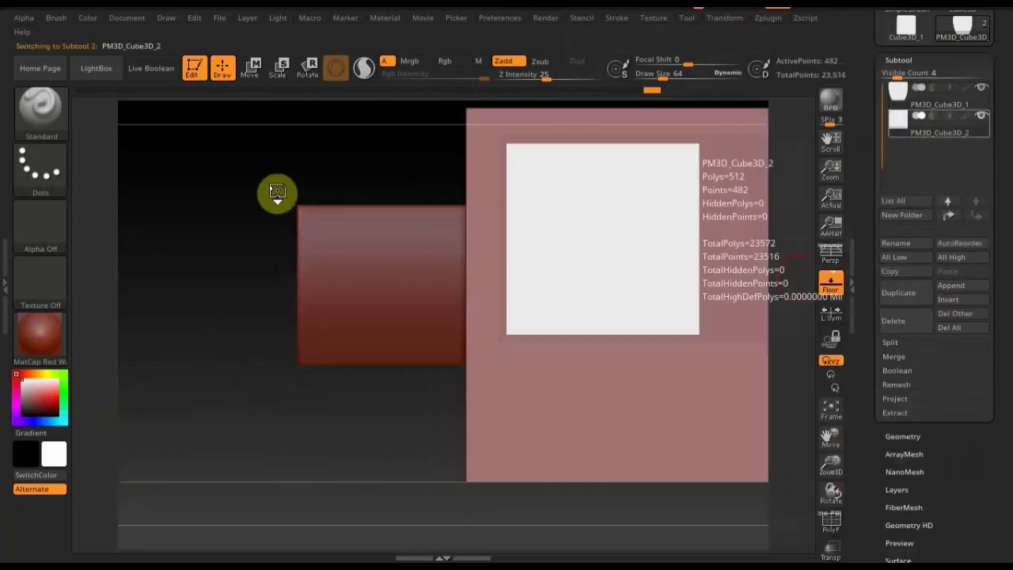
pyautogui.click(250, 69)
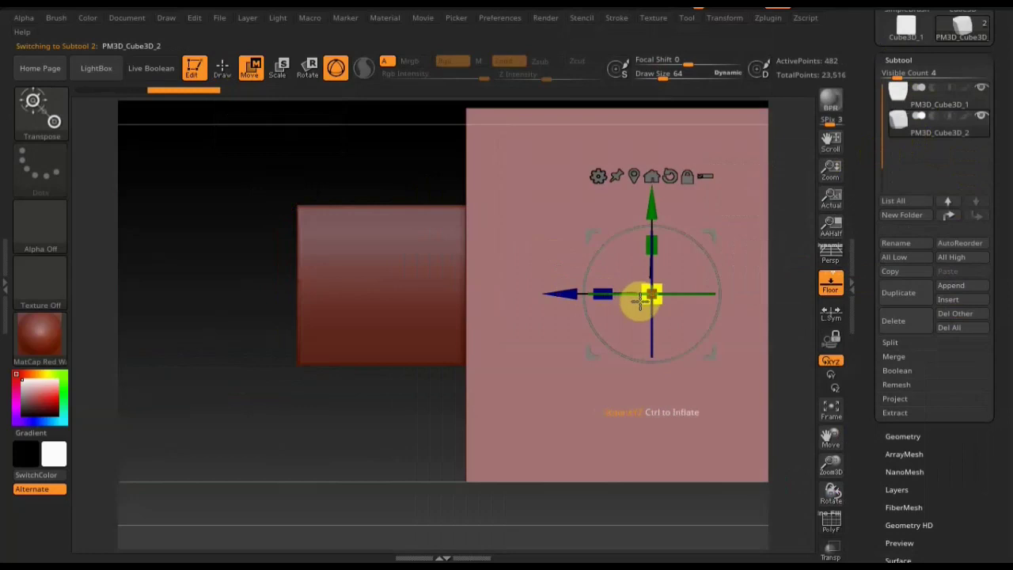
pyautogui.moveTo(654, 244); pyautogui.dragTo(660, 464)
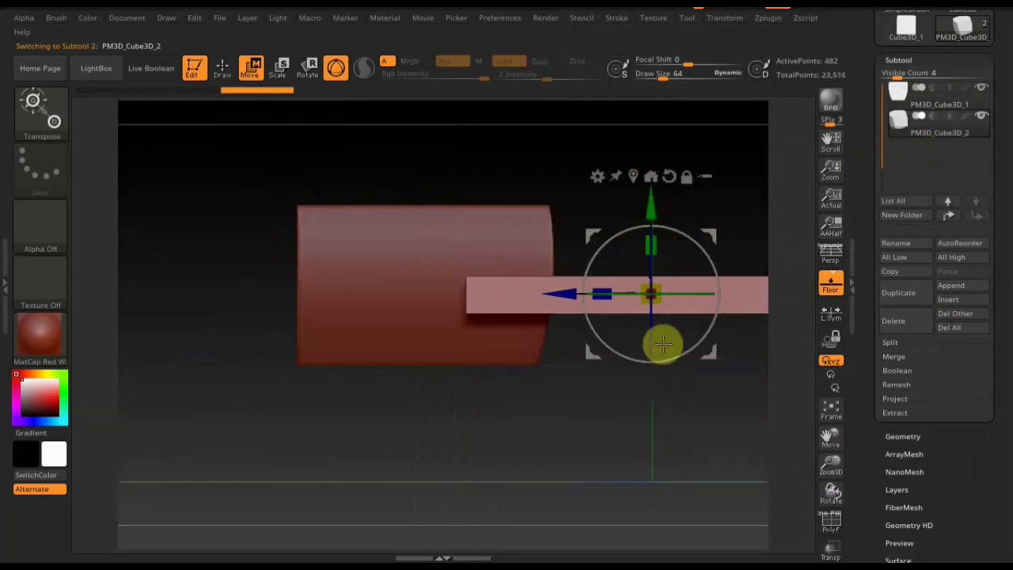
pyautogui.moveTo(654, 244); pyautogui.dragTo(665, 356)
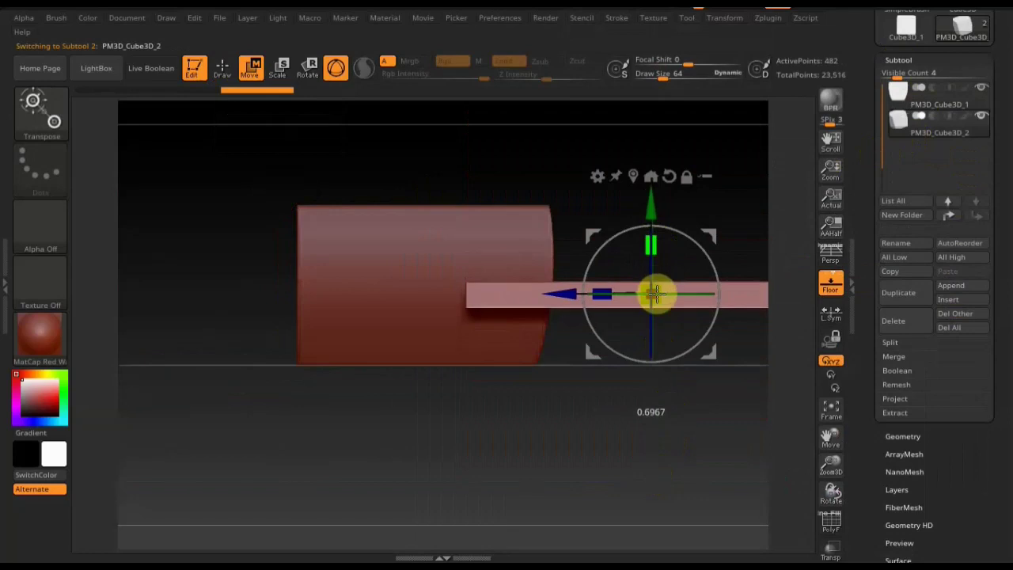
# - DynaMesh the thin bar, then raise, slide and shorten it to sit along the body's top
pyautogui.click(903, 436)
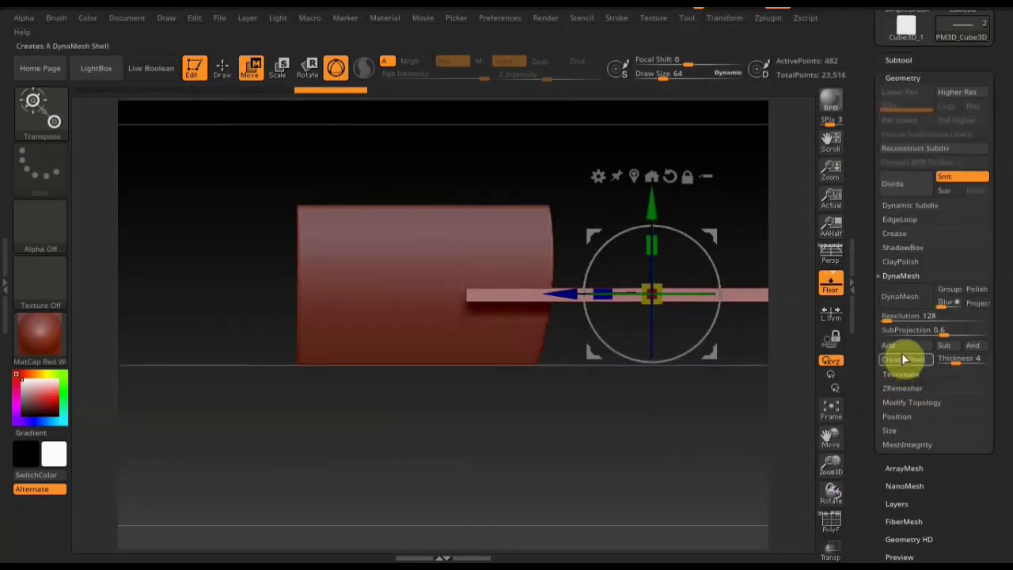
pyautogui.click(907, 297)
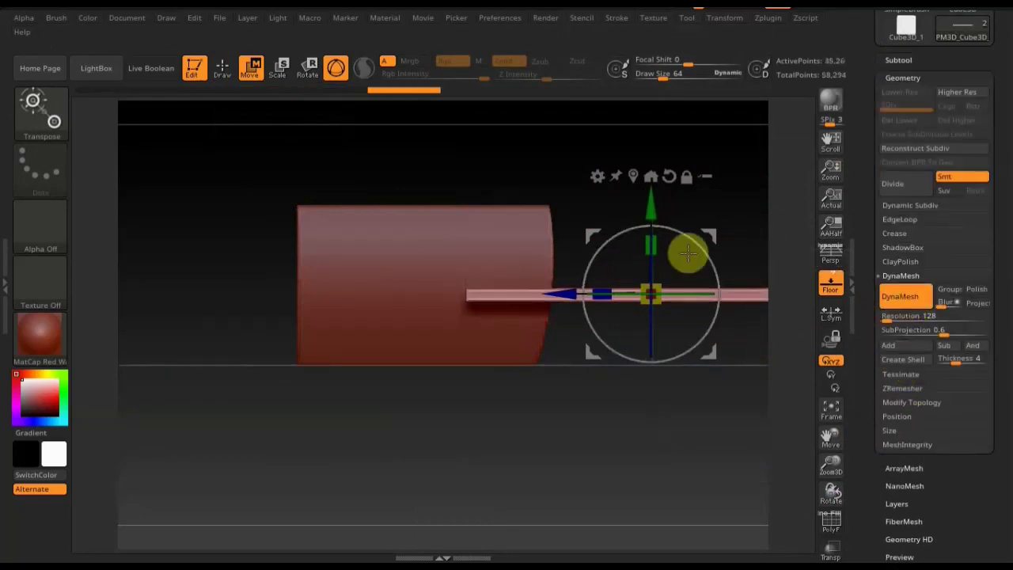
pyautogui.moveTo(650, 208); pyautogui.dragTo(598, 114)
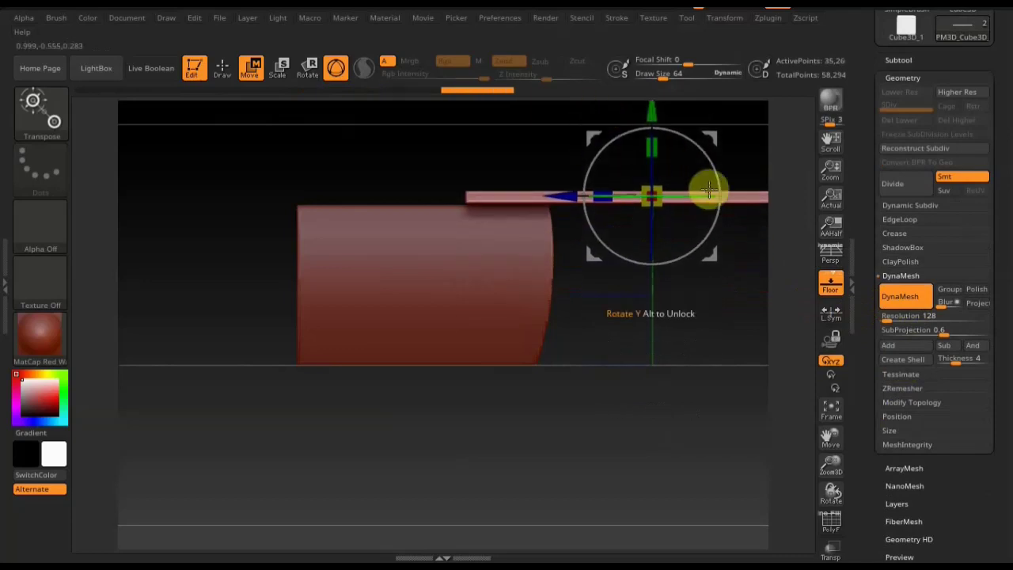
pyautogui.moveTo(590, 194); pyautogui.dragTo(357, 235)
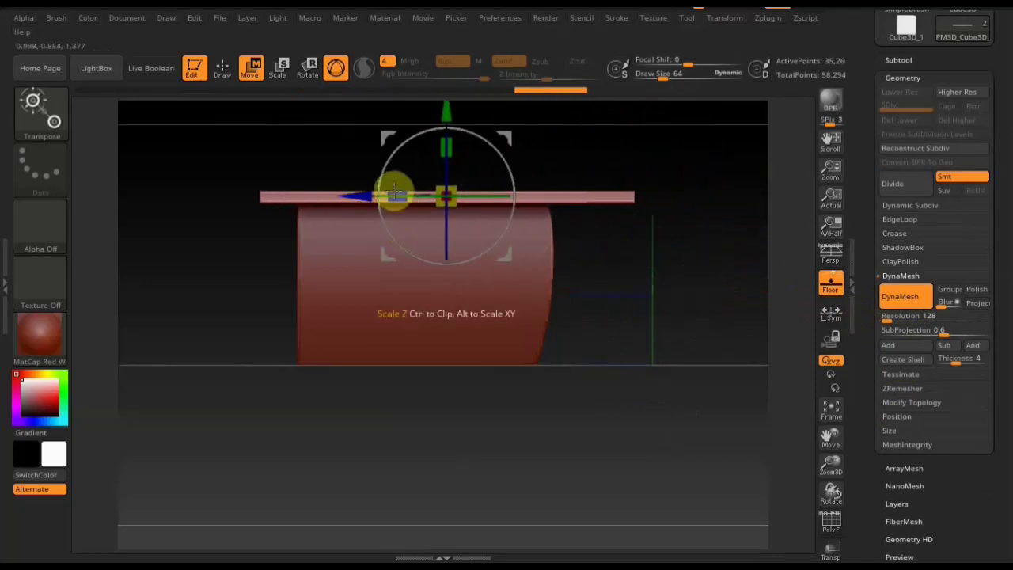
pyautogui.moveTo(411, 192); pyautogui.dragTo(445, 196)
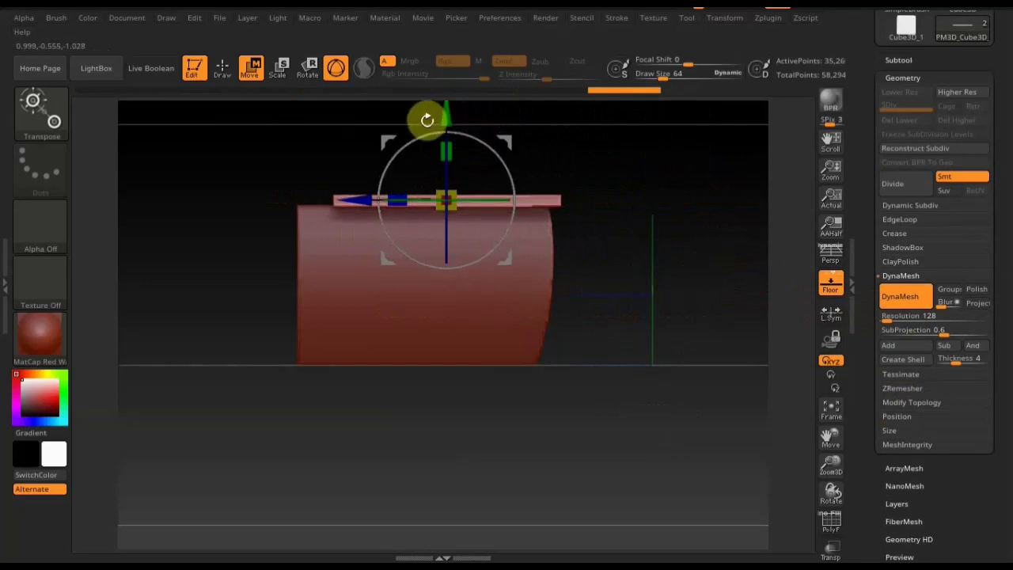
pyautogui.moveTo(362, 201); pyautogui.dragTo(336, 198)
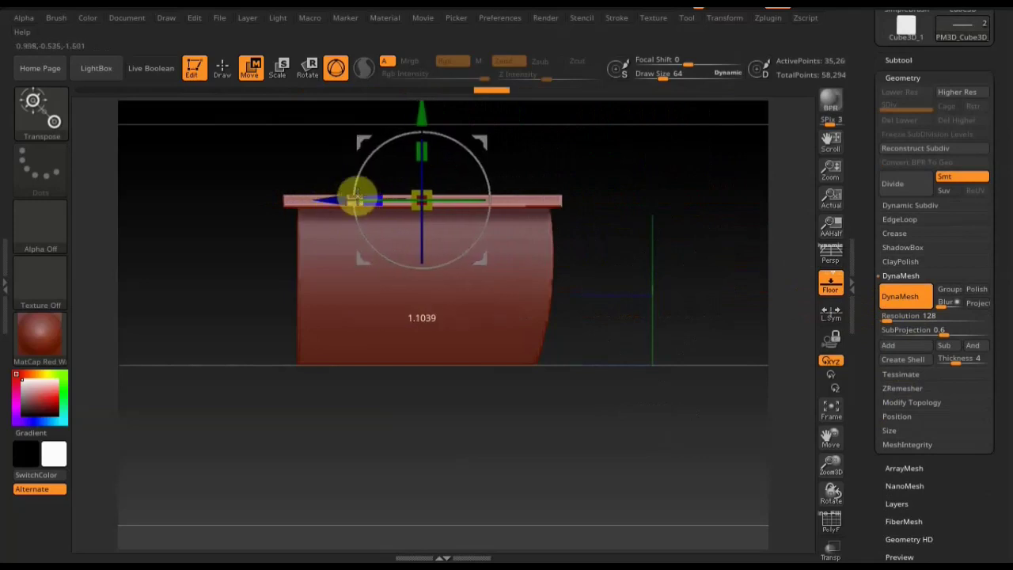
pyautogui.moveTo(339, 199); pyautogui.dragTo(327, 204)
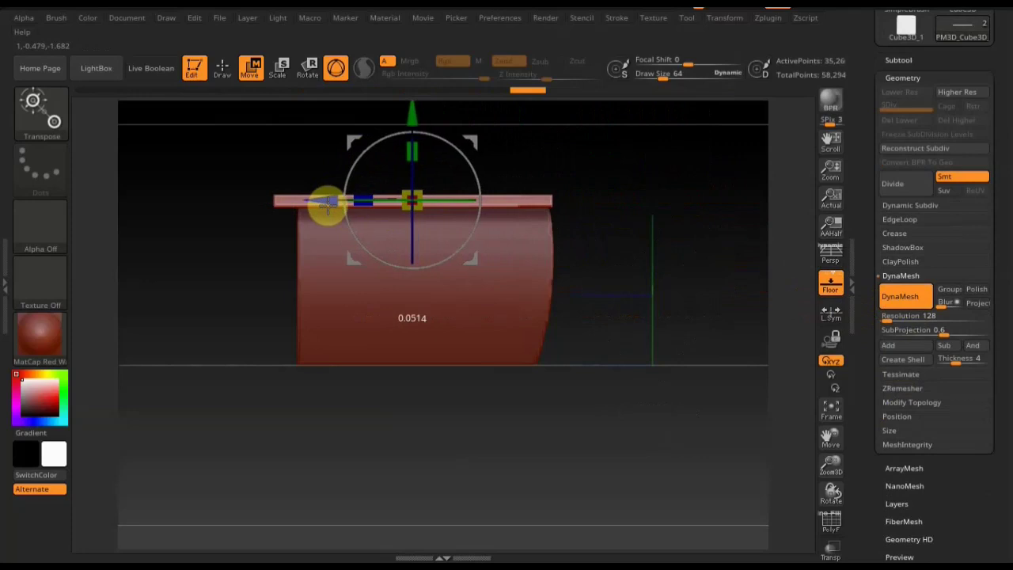
pyautogui.moveTo(602, 385)
pyautogui.mouseDown()
pyautogui.moveTo(549, 385)
pyautogui.moveTo(654, 315)
pyautogui.mouseUp()
pyautogui.moveTo(461, 199); pyautogui.dragTo(456, 195)
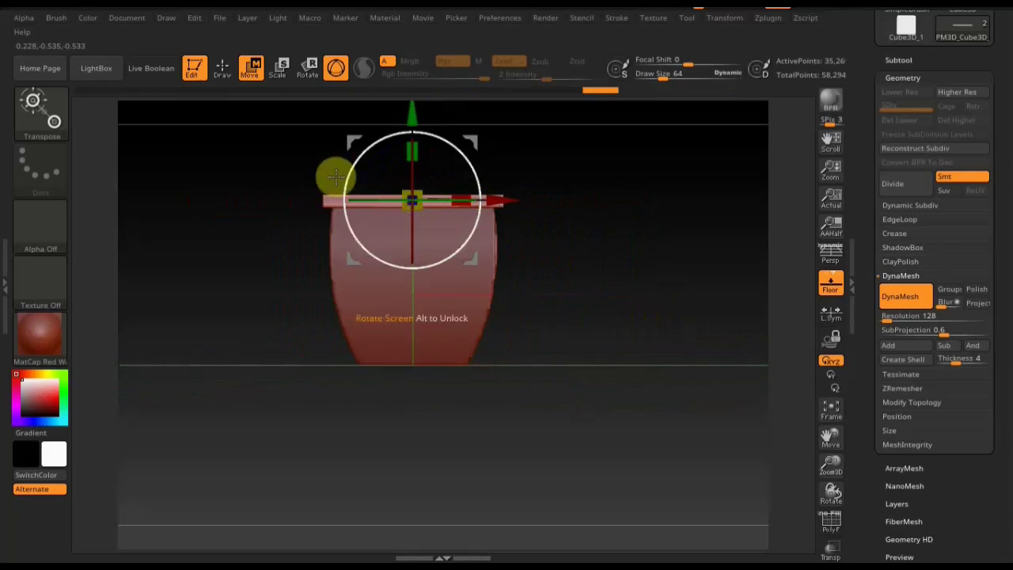
# - Pick the ClipCircle brush and cut two circular clips across the body
pyautogui.click(223, 68)
pyautogui.moveTo(538, 261)
pyautogui.mouseDown()
pyautogui.moveTo(639, 307)
pyautogui.moveTo(700, 297)
pyautogui.mouseUp()
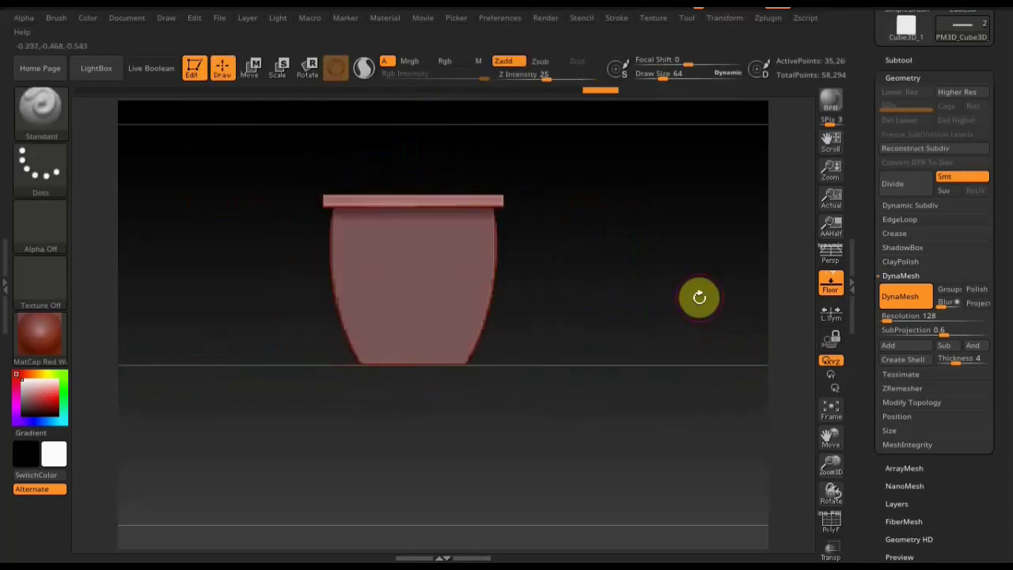
pyautogui.keyDown('ctrl'); pyautogui.keyDown('shift'); pyautogui.click(55, 121); pyautogui.keyUp('shift'); pyautogui.keyUp('ctrl')
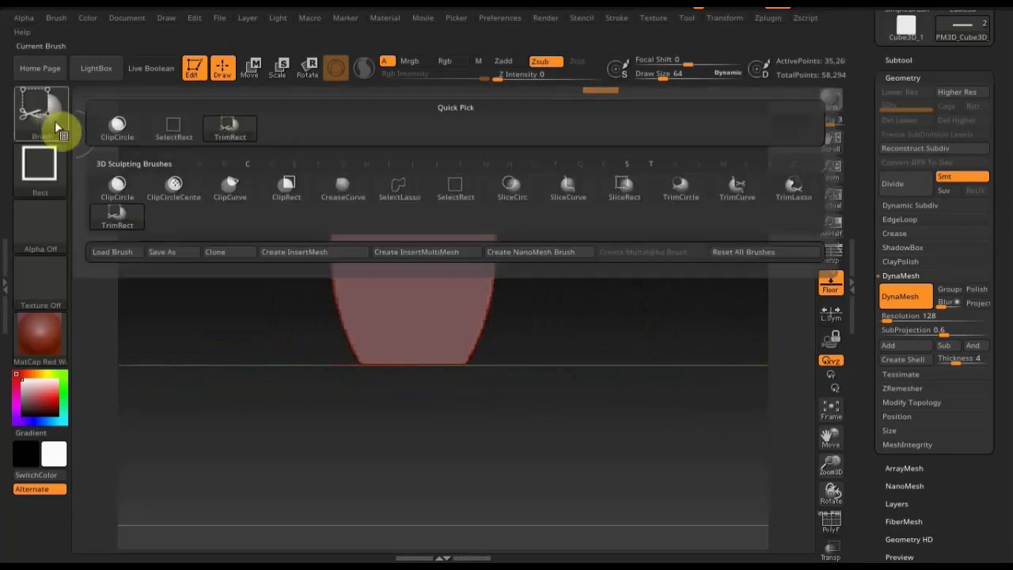
pyautogui.click(111, 179)
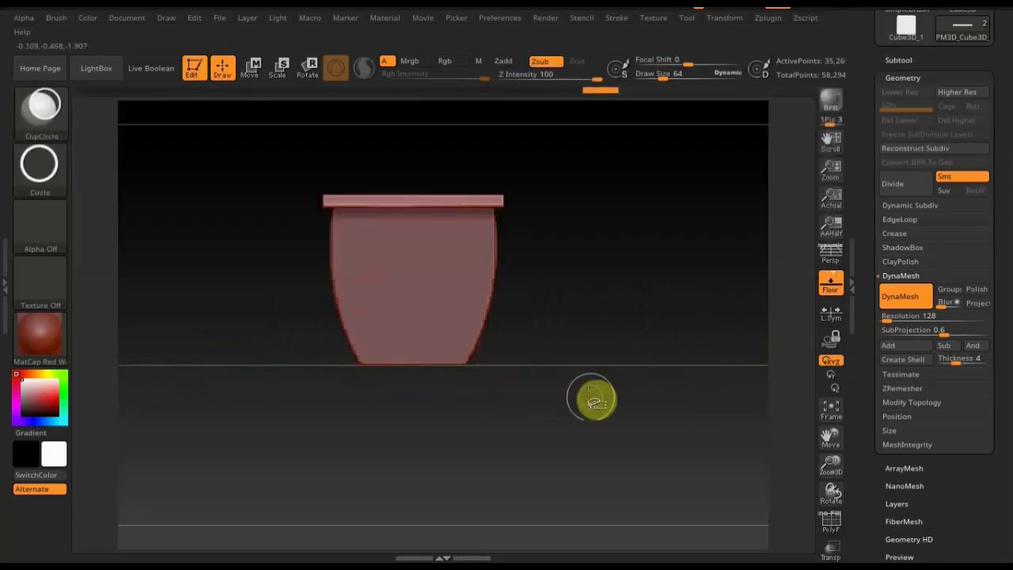
pyautogui.moveTo(604, 461)
pyautogui.keyDown('ctrl'); pyautogui.keyDown('shift'); pyautogui.mouseDown()
pyautogui.moveTo(282, 158)
pyautogui.moveTo(220, 253)
pyautogui.moveTo(236, 186)
pyautogui.mouseUp(); pyautogui.keyUp('shift'); pyautogui.keyUp('ctrl')
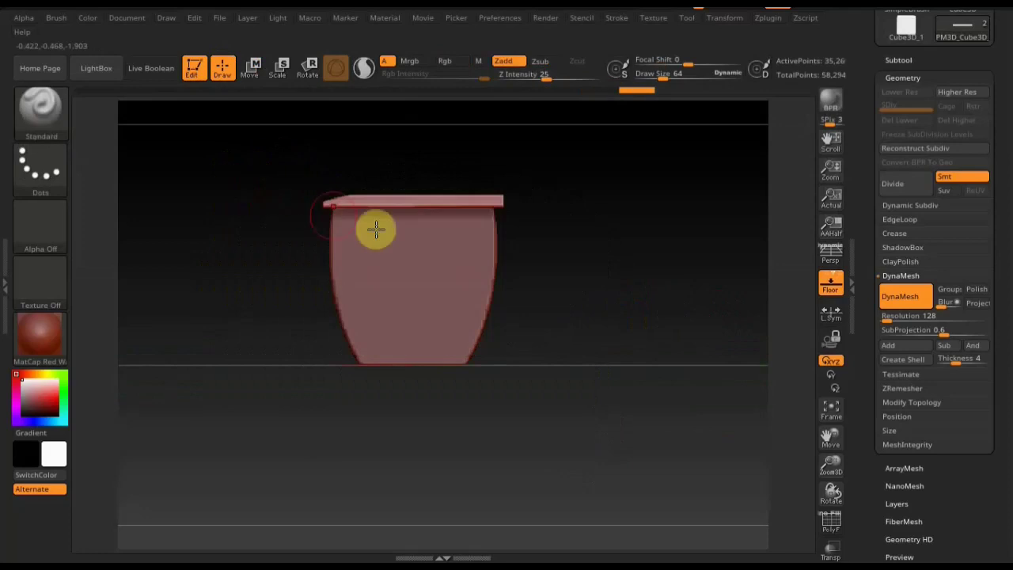
pyautogui.moveTo(613, 271)
pyautogui.mouseDown()
pyautogui.moveTo(583, 286)
pyautogui.moveTo(559, 276)
pyautogui.moveTo(681, 262)
pyautogui.moveTo(672, 271)
pyautogui.mouseUp()
pyautogui.moveTo(716, 393)
pyautogui.keyDown('ctrl'); pyautogui.keyDown('shift'); pyautogui.mouseDown()
pyautogui.moveTo(215, 164)
pyautogui.moveTo(235, 201)
pyautogui.moveTo(210, 171)
pyautogui.mouseUp(); pyautogui.keyUp('shift'); pyautogui.keyUp('ctrl')
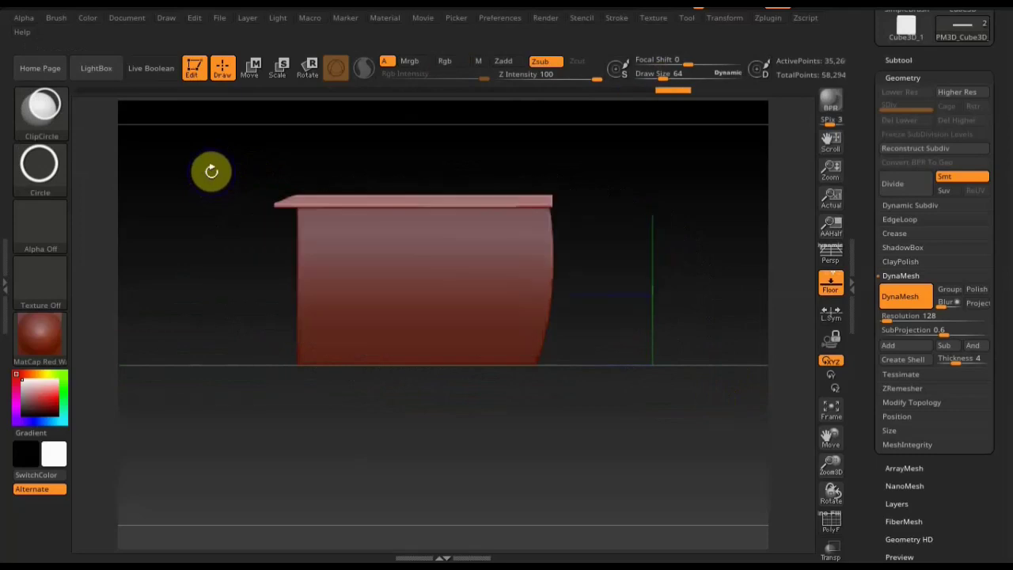
pyautogui.moveTo(668, 325)
pyautogui.mouseDown()
pyautogui.moveTo(705, 330)
pyautogui.moveTo(663, 323)
pyautogui.moveTo(690, 309)
pyautogui.moveTo(764, 319)
pyautogui.moveTo(785, 287)
pyautogui.moveTo(727, 276)
pyautogui.mouseUp()
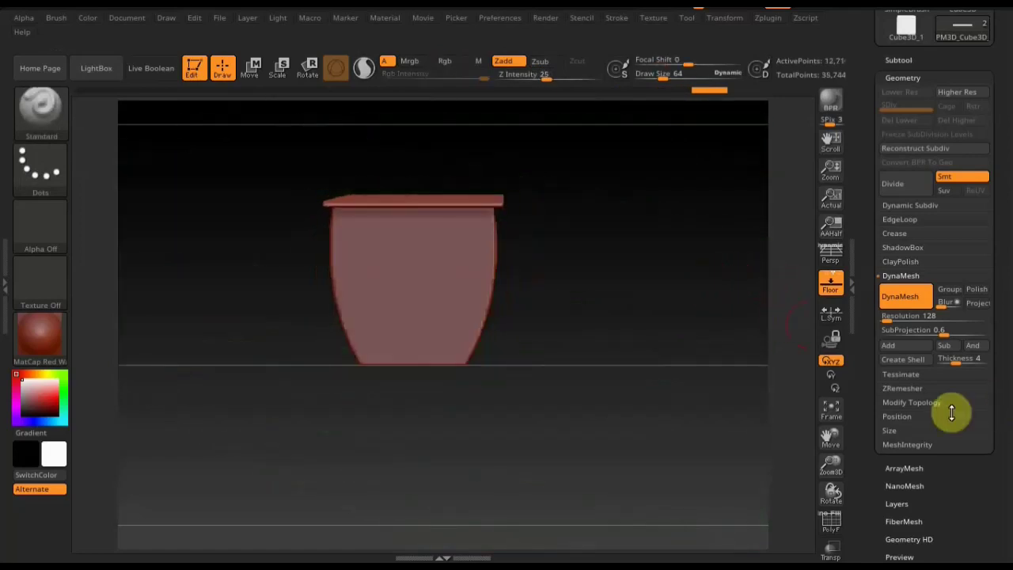
# - Mirror And Weld the body to restore symmetry, and turn off the Floor grid
pyautogui.click(923, 402)
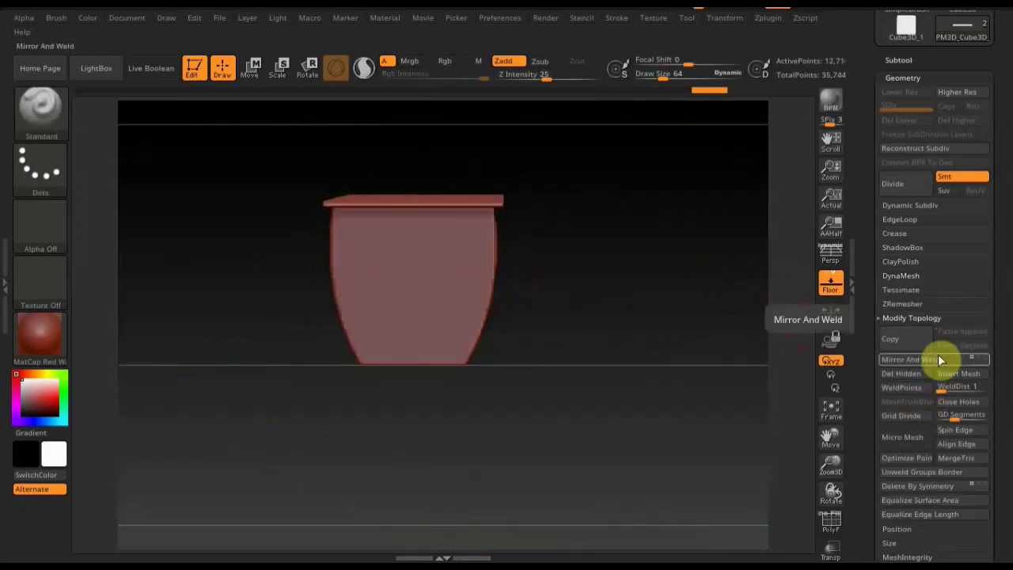
pyautogui.click(936, 366)
pyautogui.moveTo(703, 334)
pyautogui.mouseDown()
pyautogui.moveTo(672, 340)
pyautogui.moveTo(658, 422)
pyautogui.moveTo(707, 433)
pyautogui.moveTo(705, 385)
pyautogui.moveTo(678, 365)
pyautogui.moveTo(713, 449)
pyautogui.moveTo(635, 330)
pyautogui.moveTo(706, 324)
pyautogui.moveTo(701, 340)
pyautogui.moveTo(645, 338)
pyautogui.moveTo(656, 340)
pyautogui.moveTo(570, 269)
pyautogui.moveTo(594, 292)
pyautogui.moveTo(678, 287)
pyautogui.moveTo(628, 324)
pyautogui.moveTo(737, 276)
pyautogui.mouseUp()
pyautogui.click(830, 282)
# - Append a new 482-point Cube3D subtool beside the body
pyautogui.click(901, 60)
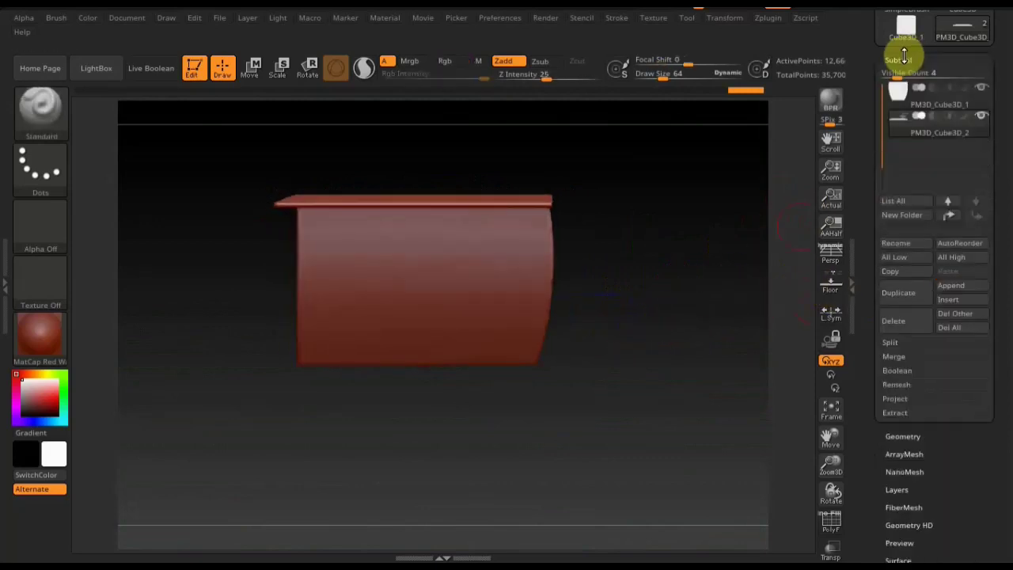
pyautogui.click(965, 286)
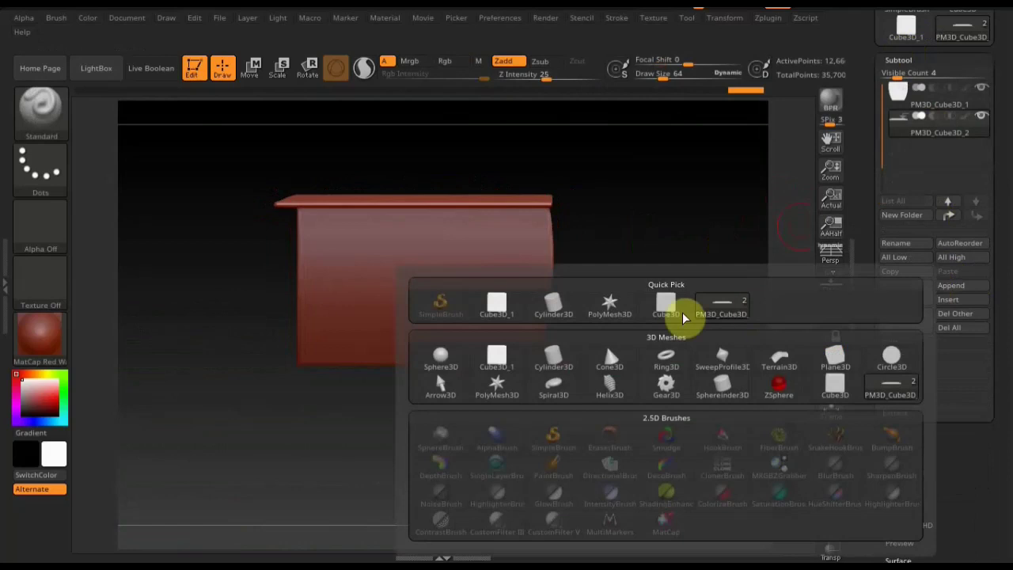
pyautogui.click(496, 303)
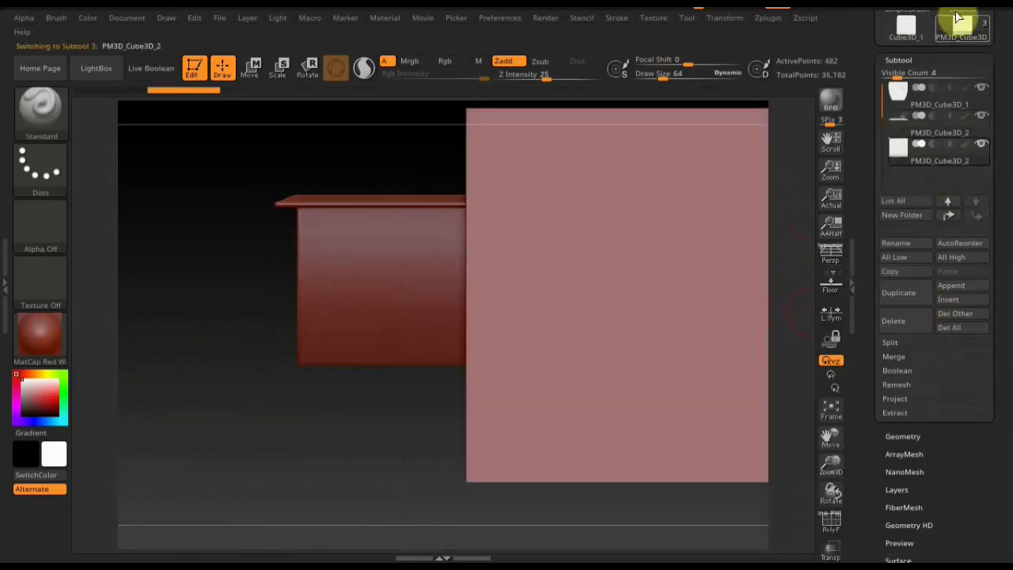
pyautogui.press('super+d')
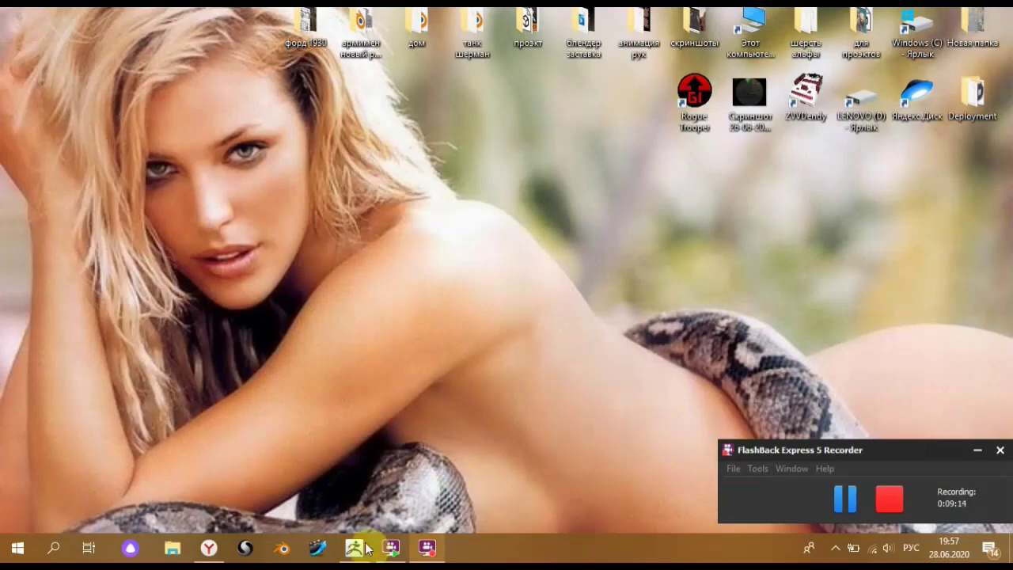
pyautogui.click(357, 548)
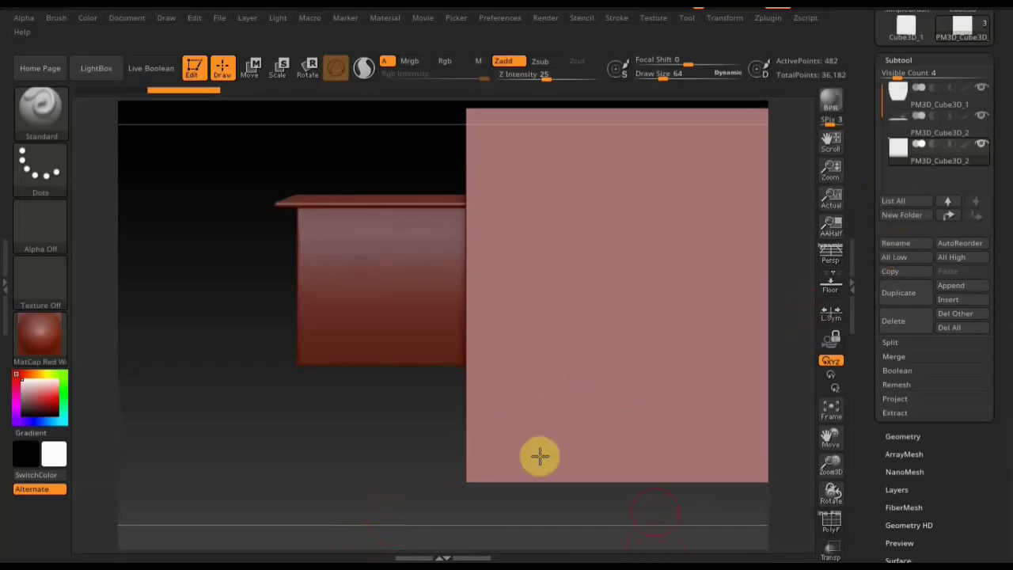
# - Scale the new cube to 0.31, move it to the body's end, and stretch X to 1.3
pyautogui.click(254, 69)
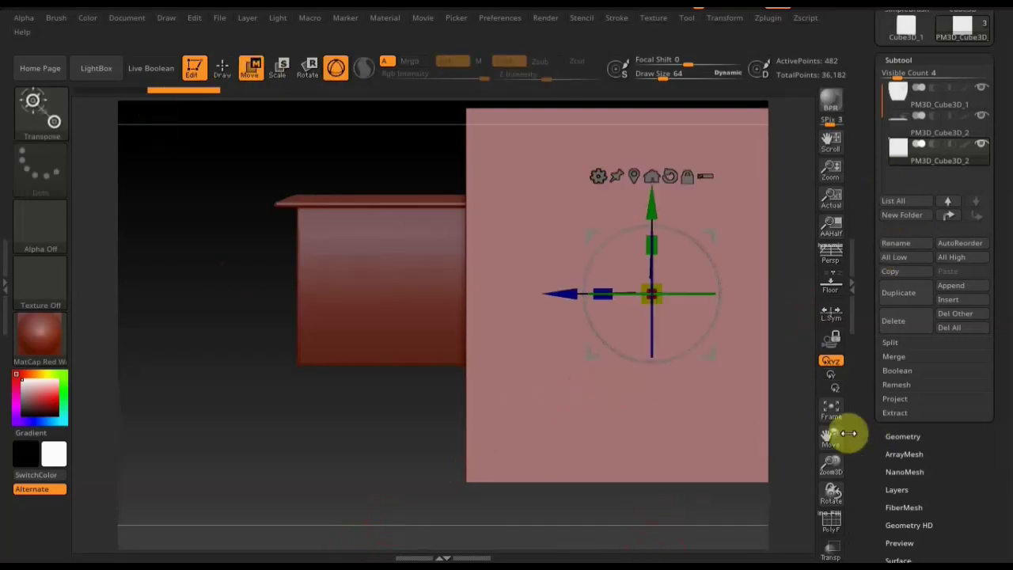
pyautogui.click(833, 407)
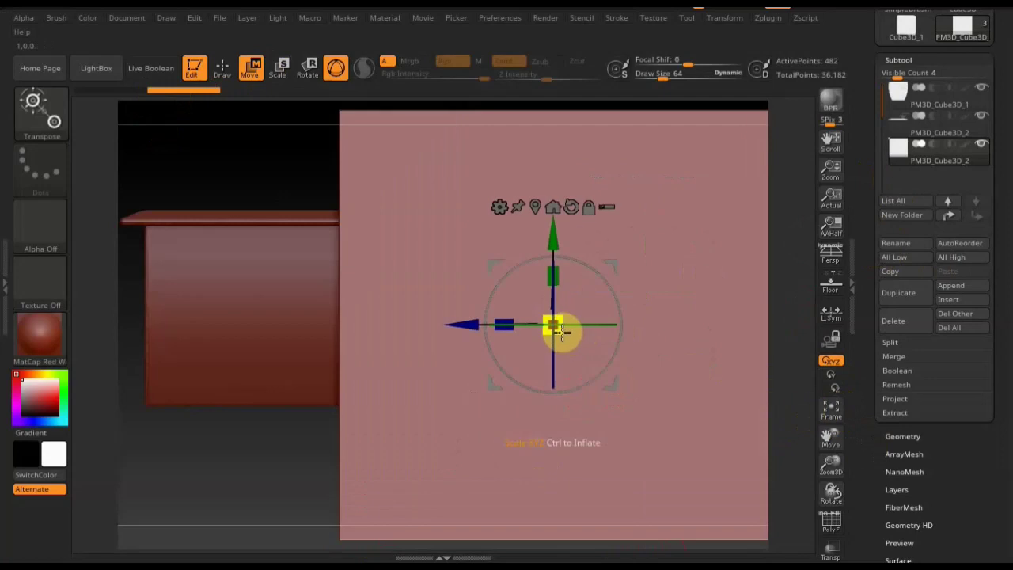
pyautogui.moveTo(560, 333); pyautogui.dragTo(467, 156)
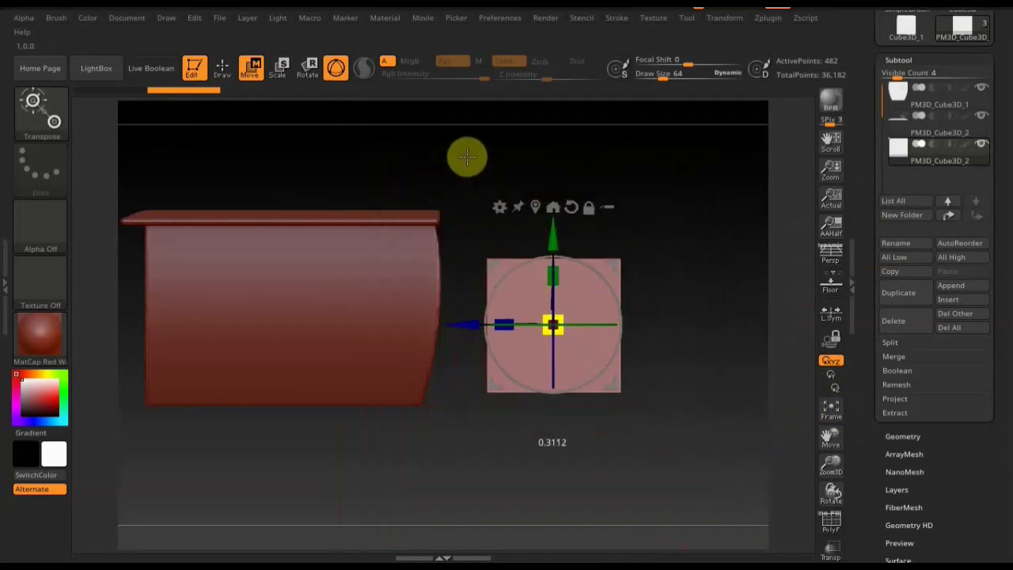
pyautogui.moveTo(430, 324)
pyautogui.mouseDown()
pyautogui.moveTo(40, 321)
pyautogui.moveTo(68, 329)
pyautogui.mouseUp()
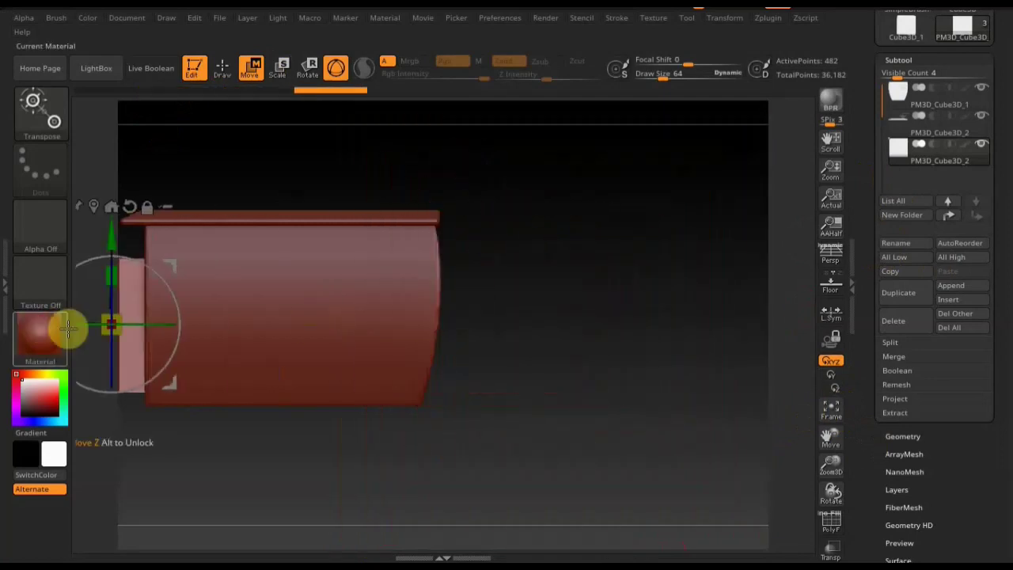
pyautogui.keyDown('alt'); pyautogui.moveTo(524, 398); pyautogui.dragTo(732, 437); pyautogui.keyUp('alt')
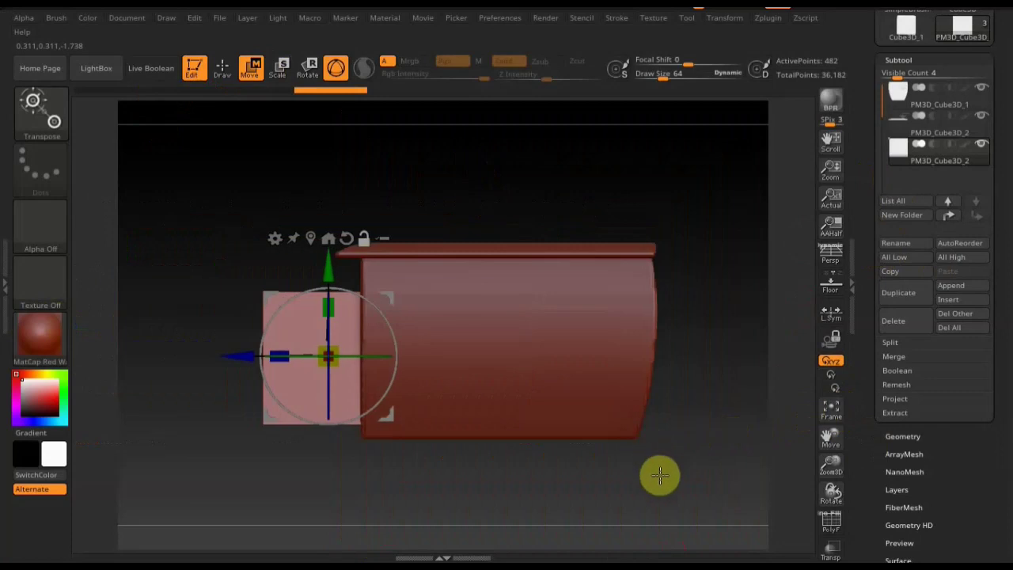
pyautogui.moveTo(660, 474)
pyautogui.mouseDown()
pyautogui.moveTo(701, 493)
pyautogui.moveTo(739, 493)
pyautogui.moveTo(660, 407)
pyautogui.mouseUp()
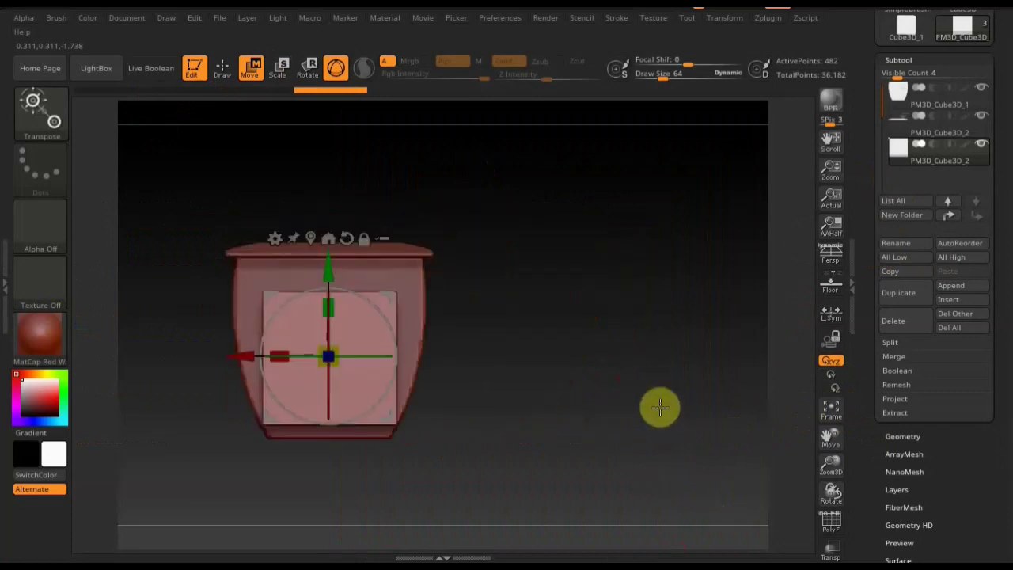
pyautogui.moveTo(327, 269); pyautogui.dragTo(327, 283)
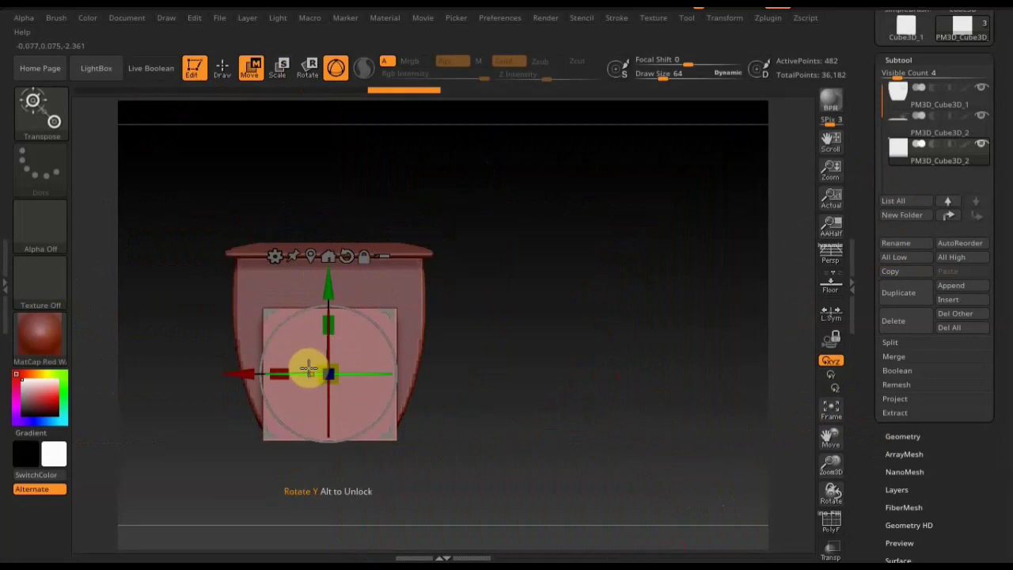
pyautogui.moveTo(286, 369); pyautogui.dragTo(260, 373)
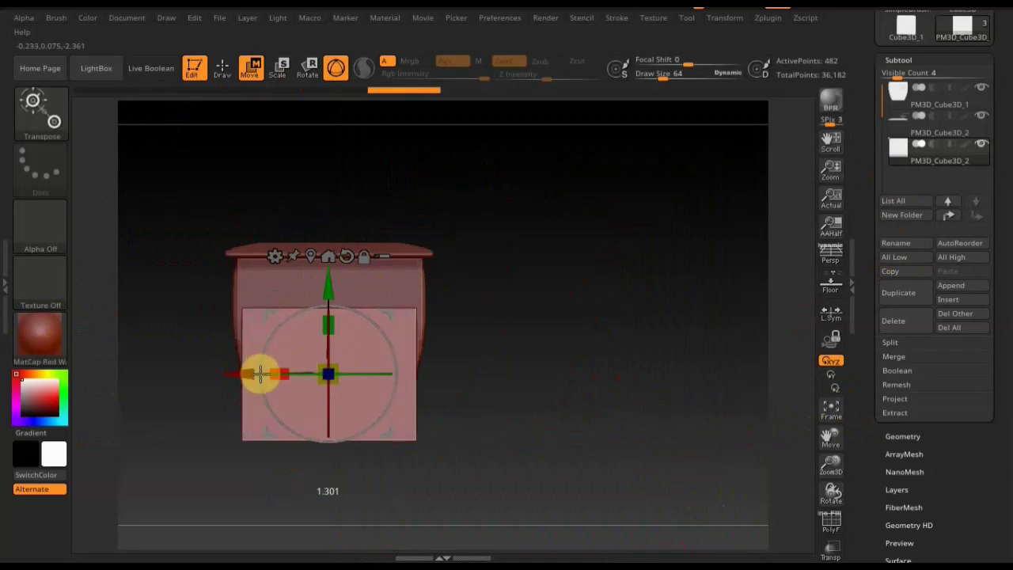
# - Narrow the pink front block and nudge it slightly left against the body
pyautogui.click(219, 69)
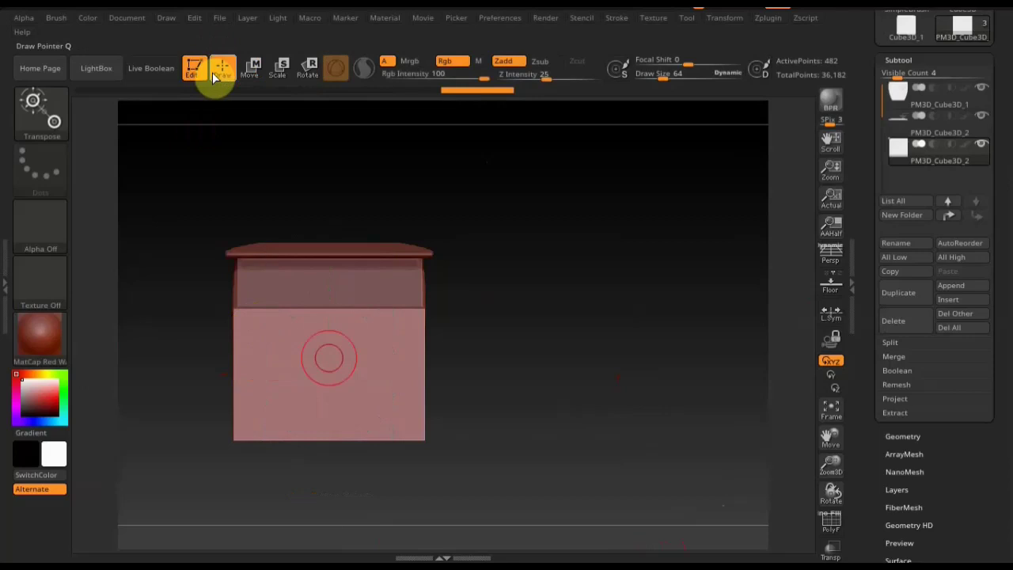
pyautogui.moveTo(583, 332); pyautogui.dragTo(624, 332)
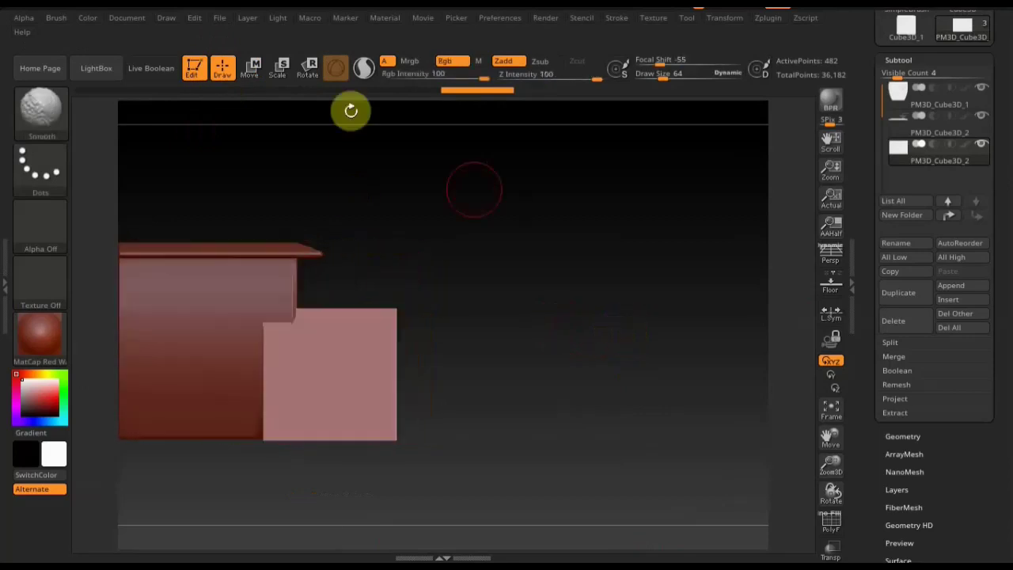
pyautogui.click(255, 72)
pyautogui.moveTo(378, 371); pyautogui.dragTo(333, 370)
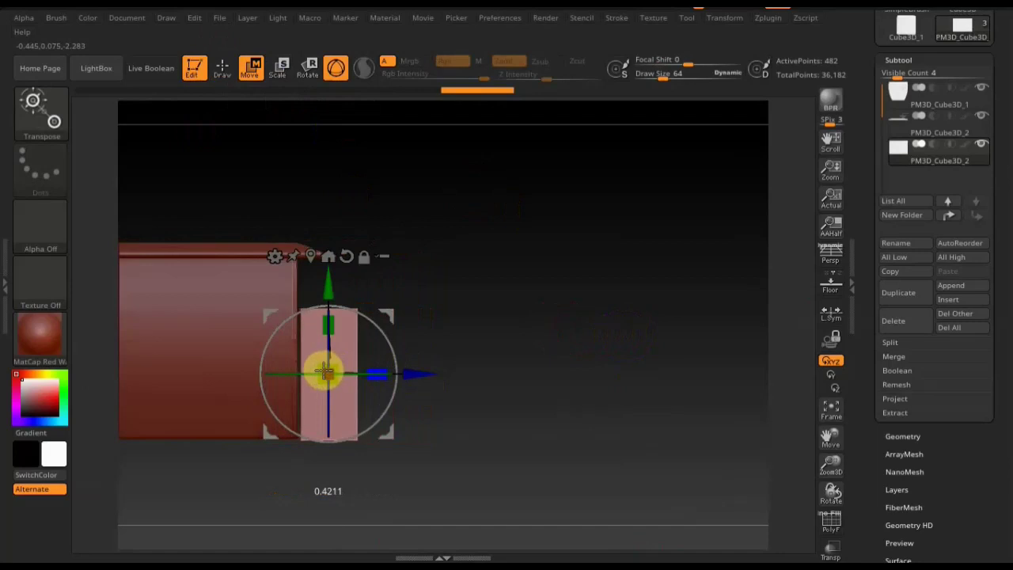
pyautogui.moveTo(404, 364); pyautogui.dragTo(416, 373)
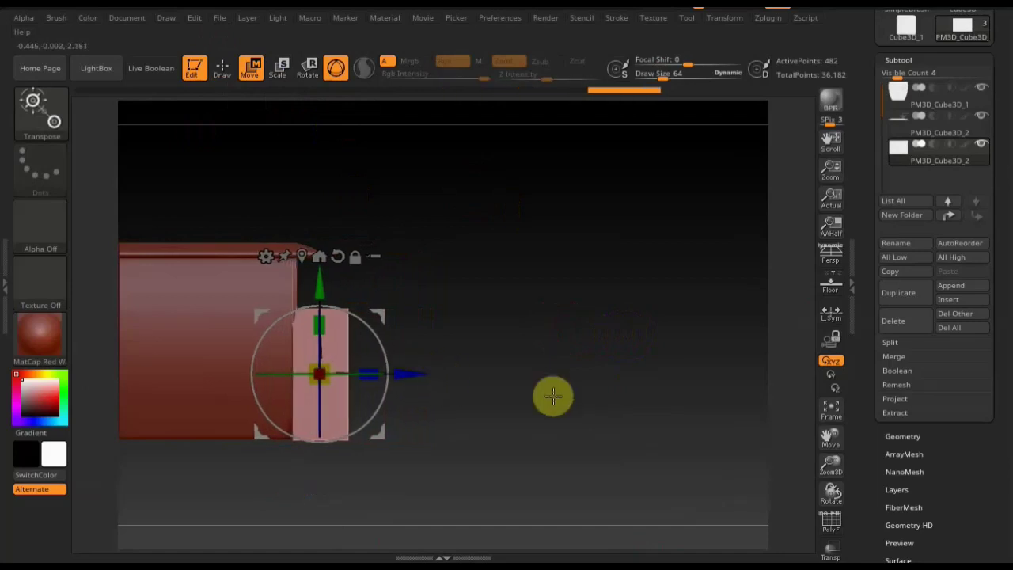
pyautogui.moveTo(552, 396)
pyautogui.mouseDown()
pyautogui.moveTo(486, 400)
pyautogui.moveTo(570, 394)
pyautogui.mouseUp()
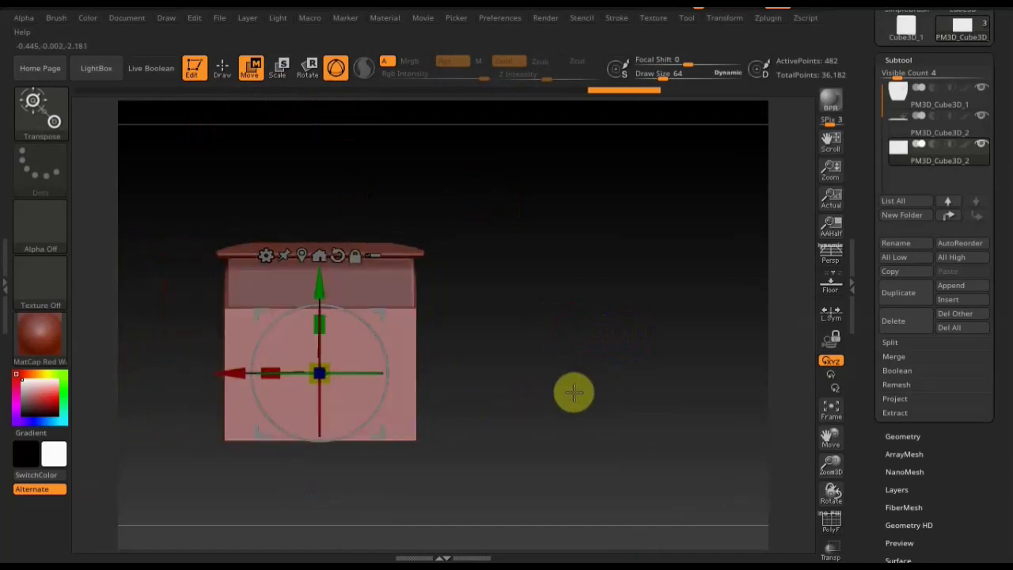
# - Lower the pink block slightly so it sits snugly on the body's lower front
pyautogui.click(223, 70)
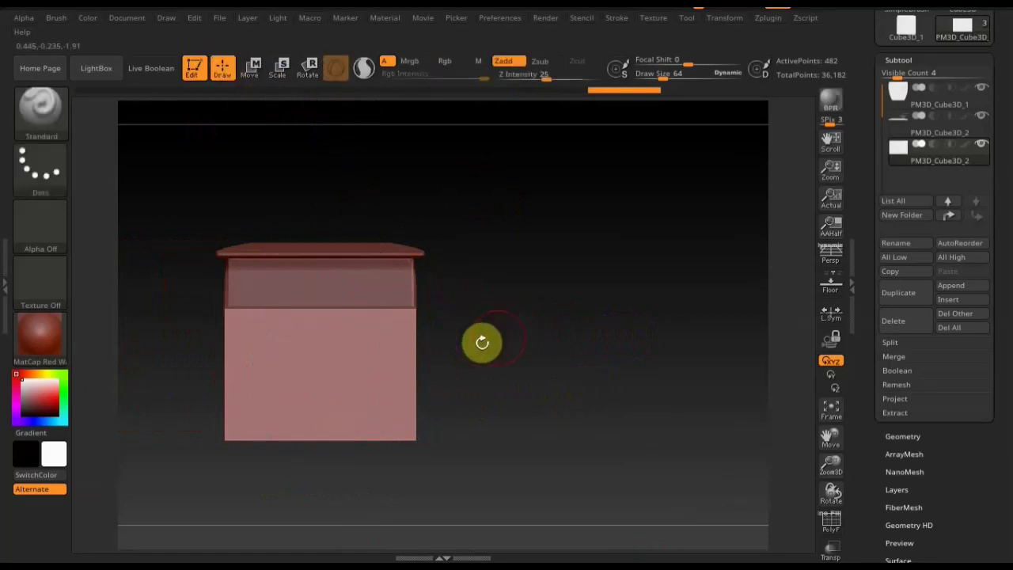
pyautogui.keyDown('shift'); pyautogui.moveTo(482, 342); pyautogui.dragTo(581, 353); pyautogui.keyUp('shift')
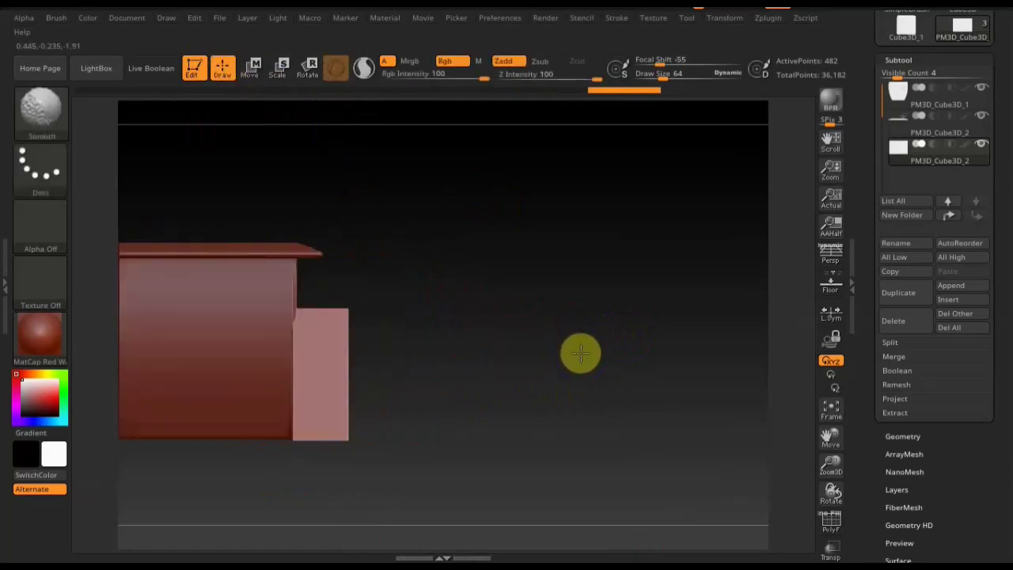
pyautogui.click(250, 70)
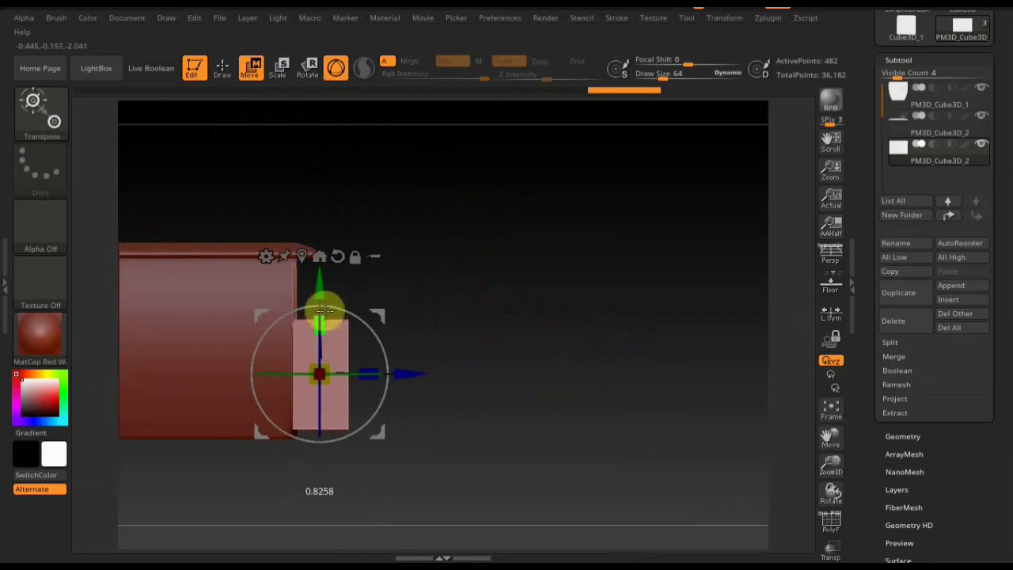
pyautogui.moveTo(322, 309); pyautogui.dragTo(317, 288)
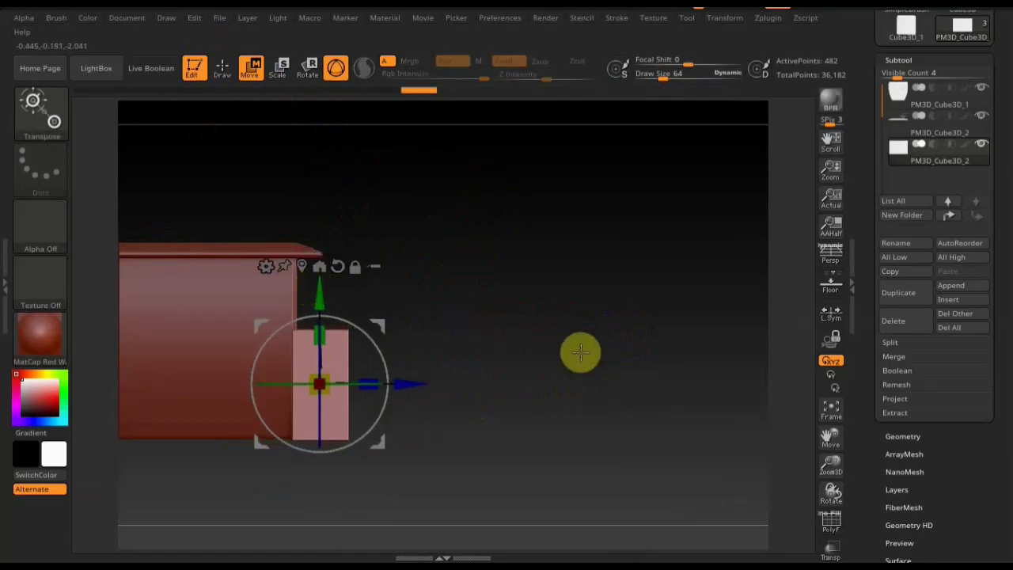
pyautogui.moveTo(581, 353)
pyautogui.mouseDown()
pyautogui.moveTo(520, 351)
pyautogui.moveTo(562, 353)
pyautogui.mouseUp()
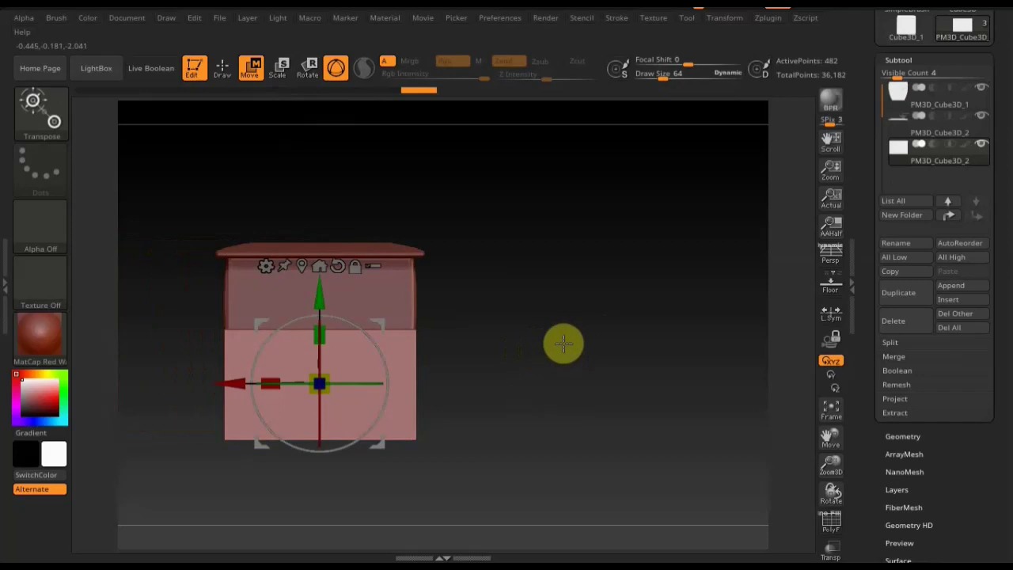
pyautogui.click(224, 67)
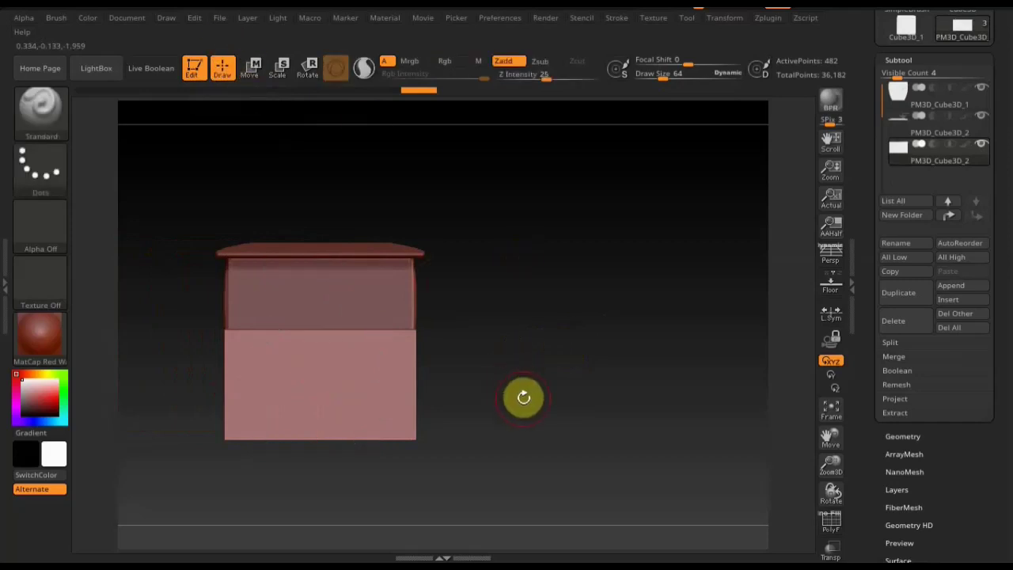
# - Clip the front block's lower corners into matching rounded curves with the ClipCircle brush
pyautogui.hotkey('ctrl', 'shift')
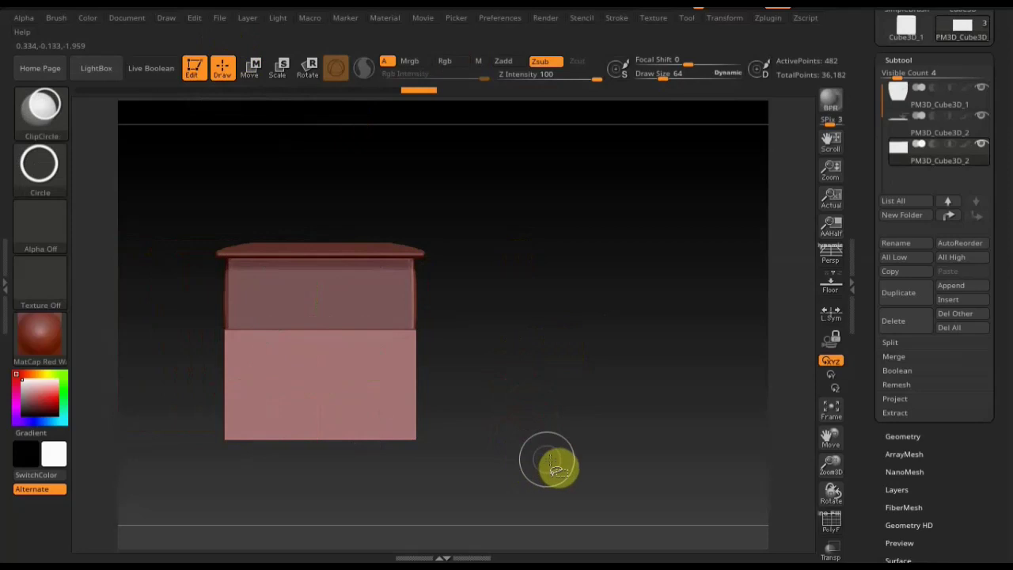
pyautogui.keyDown('ctrl'); pyautogui.keyDown('shift'); pyautogui.moveTo(555, 505); pyautogui.dragTo(224, 194); pyautogui.keyUp('shift'); pyautogui.keyUp('ctrl')
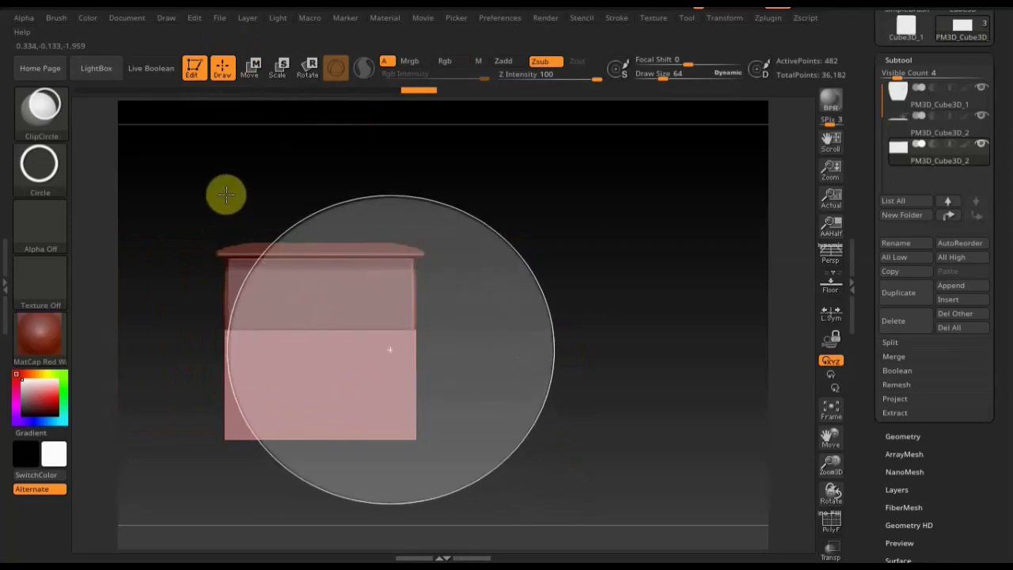
pyautogui.moveTo(226, 195)
pyautogui.keyDown('ctrl'); pyautogui.keyDown('shift'); pyautogui.mouseDown()
pyautogui.moveTo(209, 208)
pyautogui.moveTo(312, 237)
pyautogui.moveTo(222, 227)
pyautogui.mouseUp(); pyautogui.keyUp('shift'); pyautogui.keyUp('ctrl')
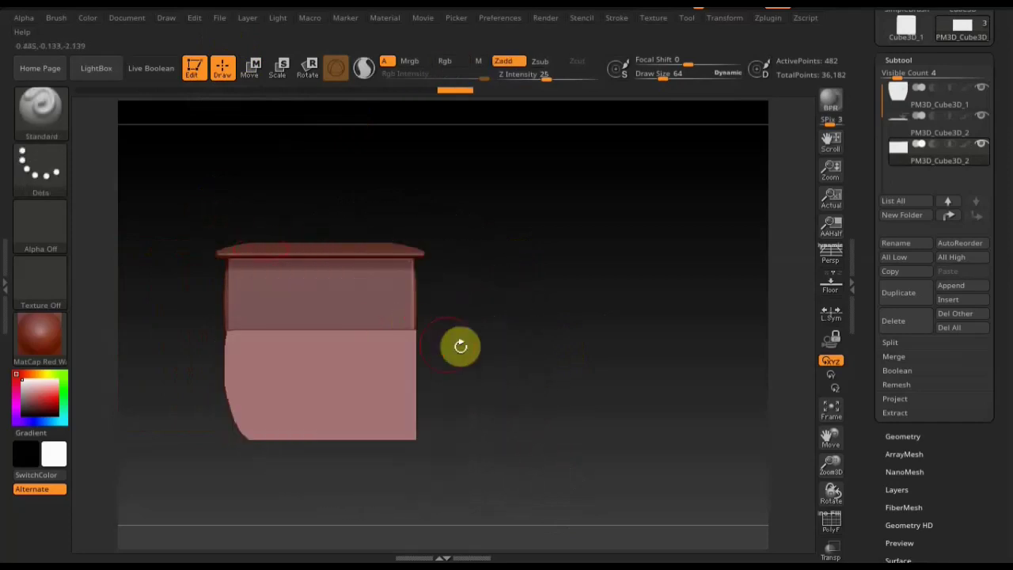
pyautogui.moveTo(459, 346)
pyautogui.mouseDown()
pyautogui.moveTo(521, 357)
pyautogui.moveTo(498, 357)
pyautogui.moveTo(517, 378)
pyautogui.mouseUp()
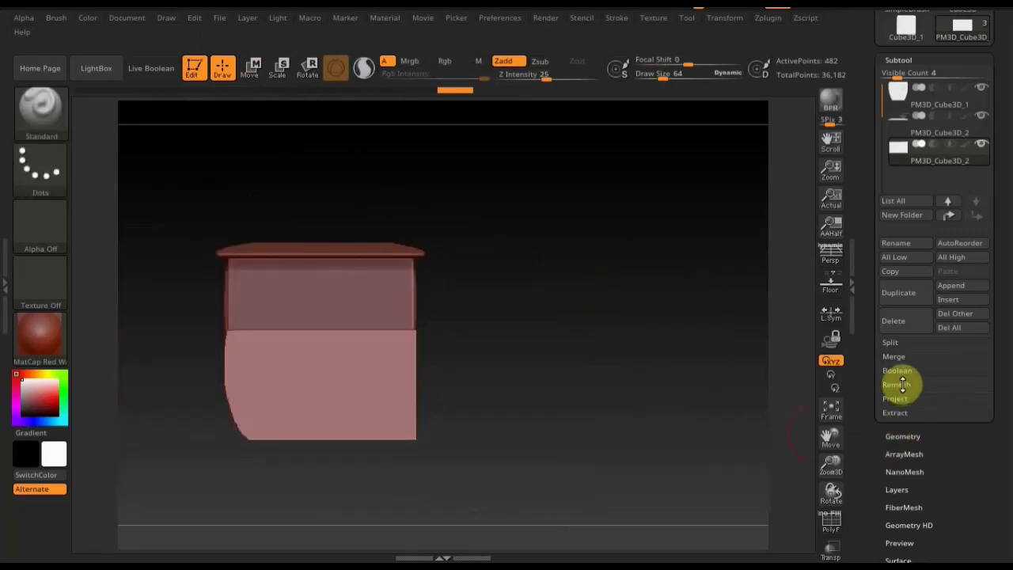
pyautogui.click(910, 437)
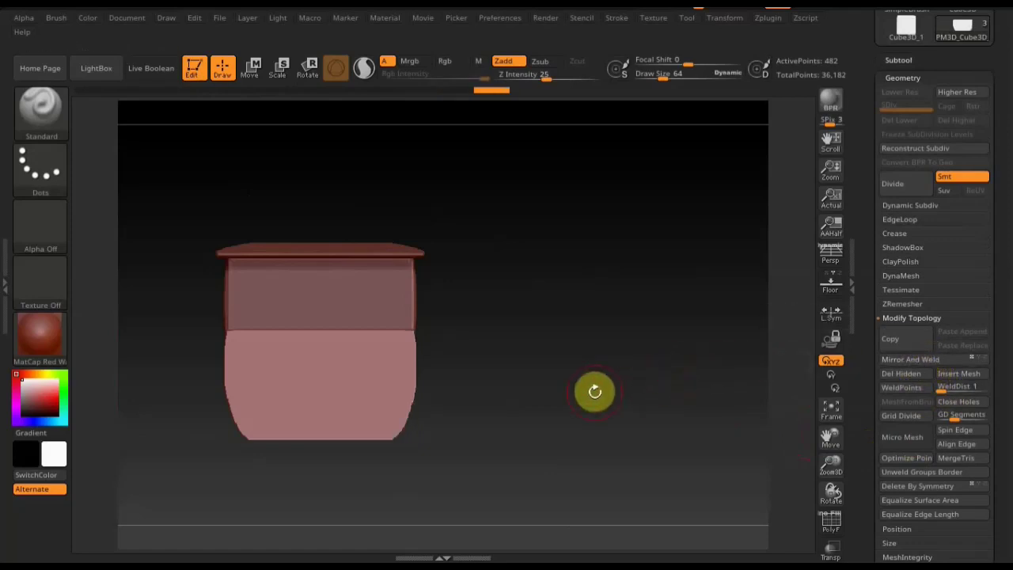
# - Scale the front block along X to about 0.54 of its width, centred on the body
pyautogui.click(252, 69)
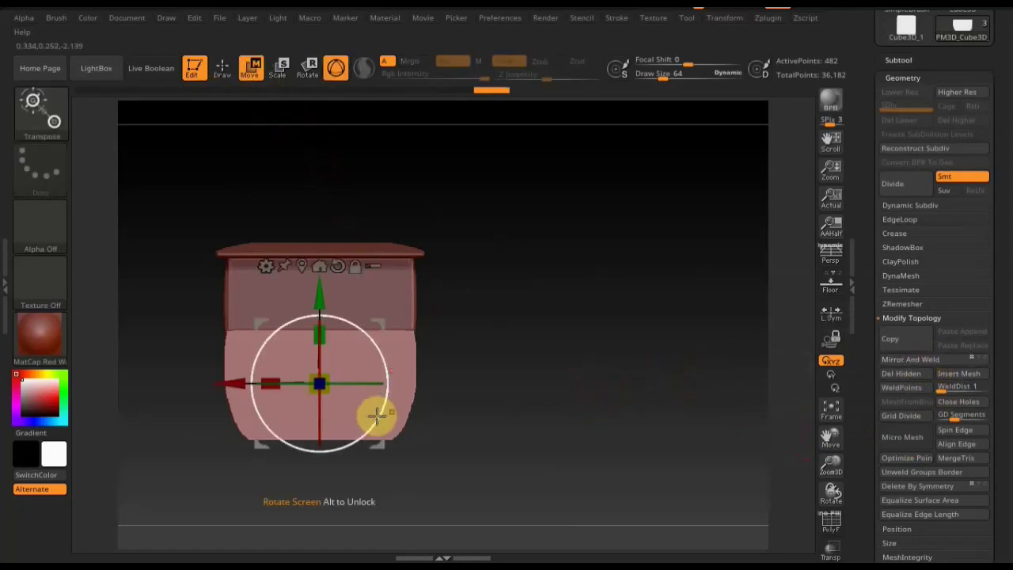
pyautogui.moveTo(266, 380); pyautogui.dragTo(295, 385)
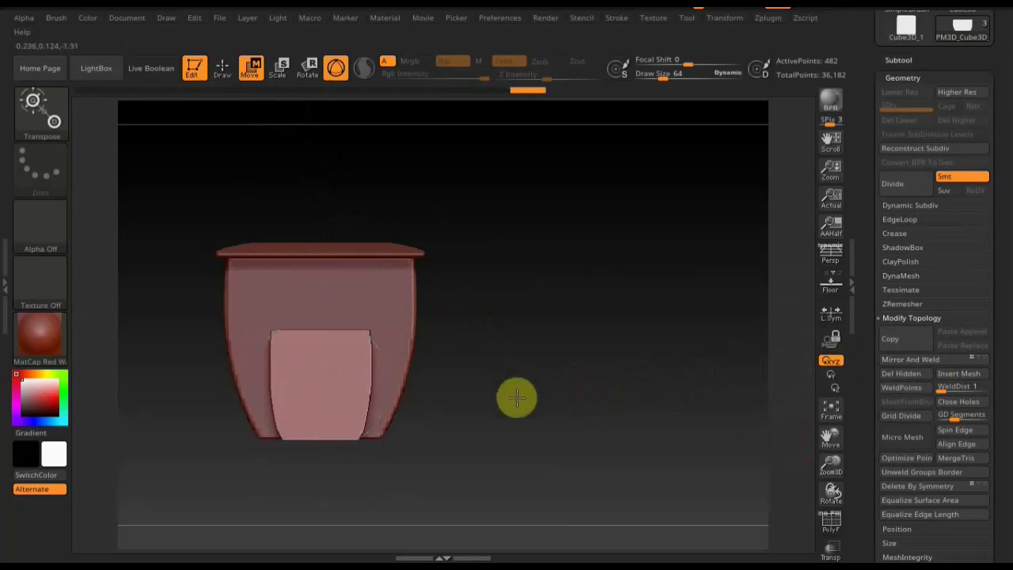
pyautogui.moveTo(515, 398)
pyautogui.mouseDown()
pyautogui.moveTo(512, 416)
pyautogui.moveTo(516, 409)
pyautogui.mouseUp()
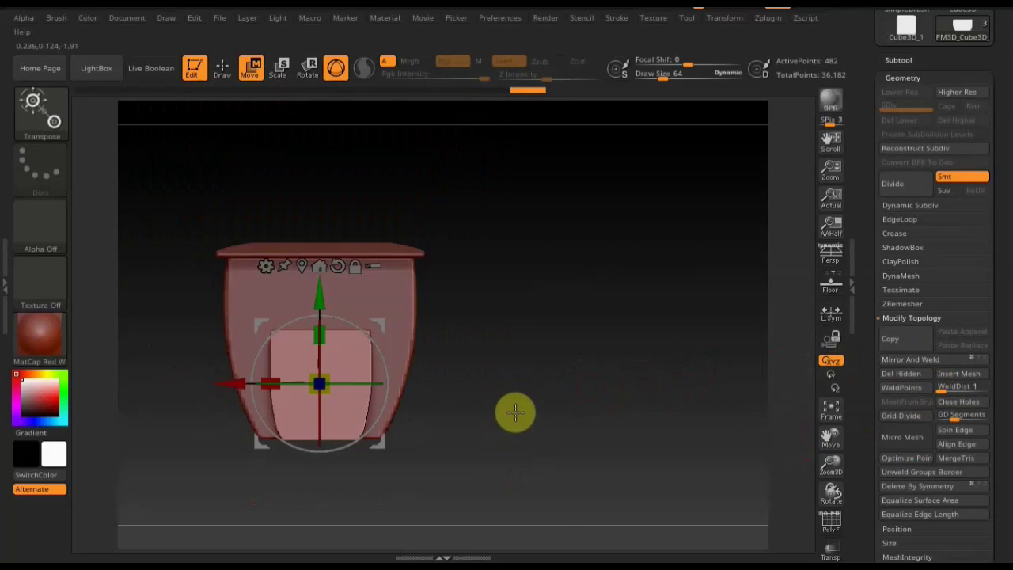
pyautogui.click(222, 68)
pyautogui.moveTo(475, 311)
pyautogui.mouseDown()
pyautogui.moveTo(579, 350)
pyautogui.moveTo(593, 361)
pyautogui.moveTo(577, 372)
pyautogui.moveTo(550, 362)
pyautogui.moveTo(645, 343)
pyautogui.mouseUp()
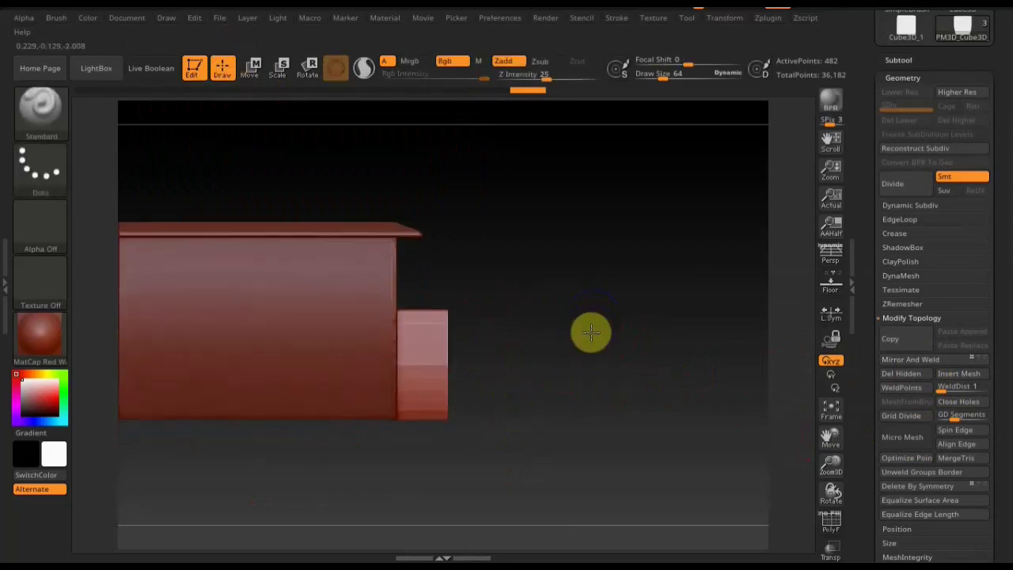
# - Mask the front block with a rectangle and divide it to SDiv 2 with 1,986 points
pyautogui.moveTo(346, 184)
pyautogui.keyDown('ctrl'); pyautogui.mouseDown()
pyautogui.moveTo(398, 474)
pyautogui.moveTo(414, 485)
pyautogui.mouseUp(); pyautogui.keyUp('ctrl')
pyautogui.moveTo(559, 472)
pyautogui.mouseDown()
pyautogui.moveTo(523, 486)
pyautogui.moveTo(543, 525)
pyautogui.mouseUp()
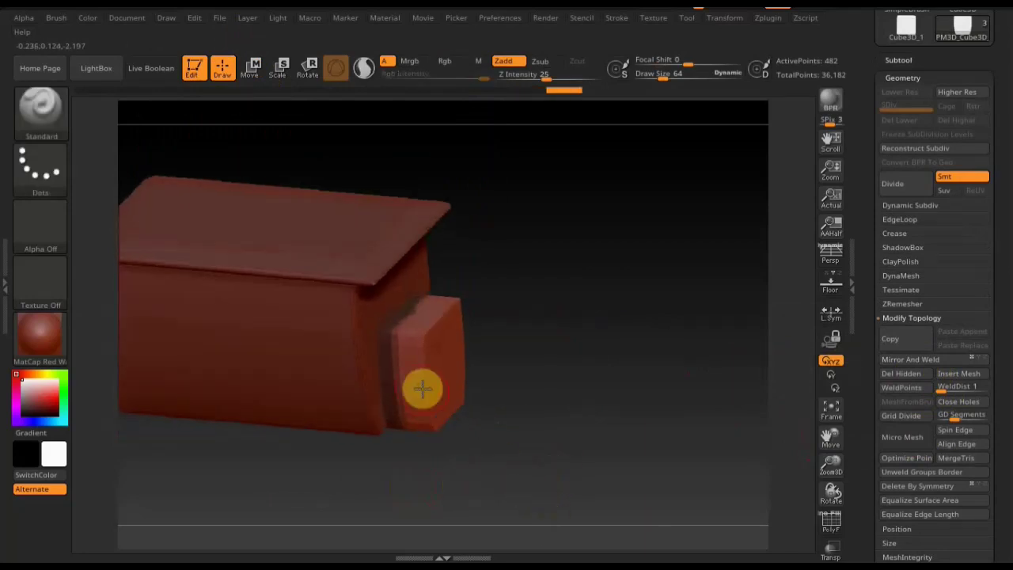
pyautogui.press('shift')
pyautogui.press('ctrl')
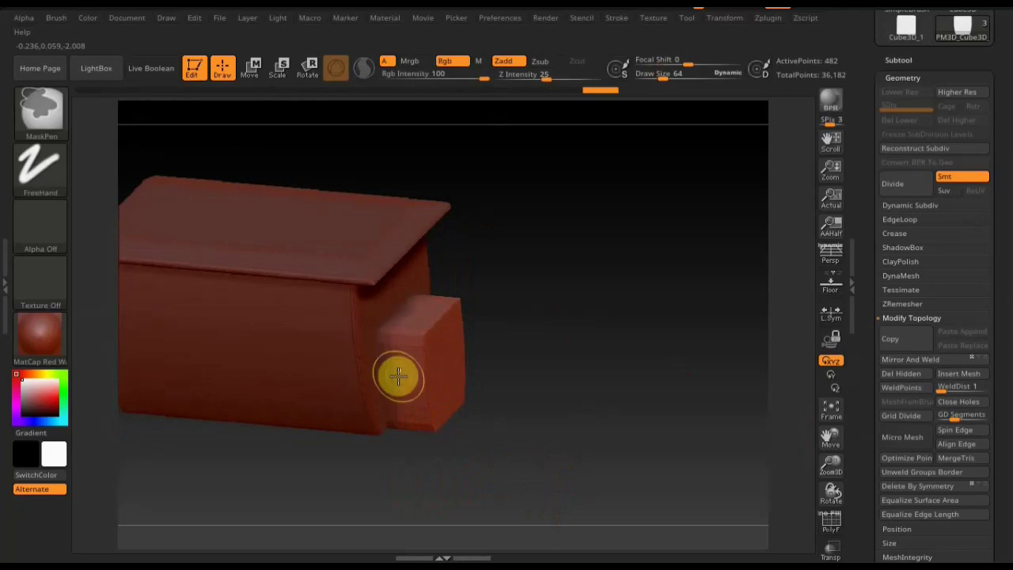
pyautogui.moveTo(500, 387)
pyautogui.mouseDown()
pyautogui.moveTo(621, 358)
pyautogui.moveTo(597, 376)
pyautogui.moveTo(518, 355)
pyautogui.moveTo(592, 362)
pyautogui.moveTo(594, 373)
pyautogui.mouseUp()
pyautogui.hotkey('ctrl', 'd')
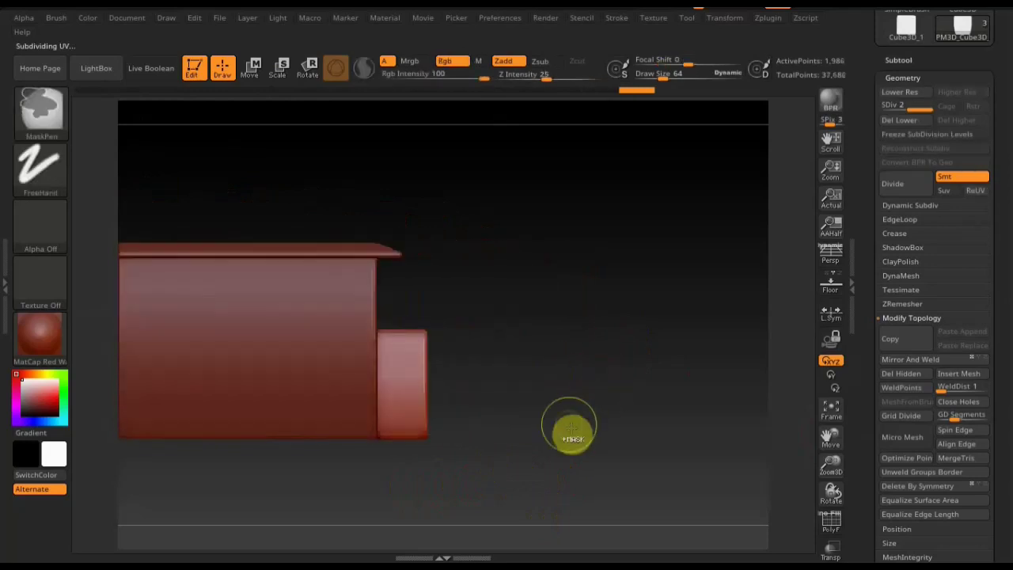
# - Cover the front block with three rectangular mask strips, orbiting between them to check coverage
pyautogui.keyDown('ctrl'); pyautogui.moveTo(553, 496); pyautogui.dragTo(390, 267); pyautogui.keyUp('ctrl')
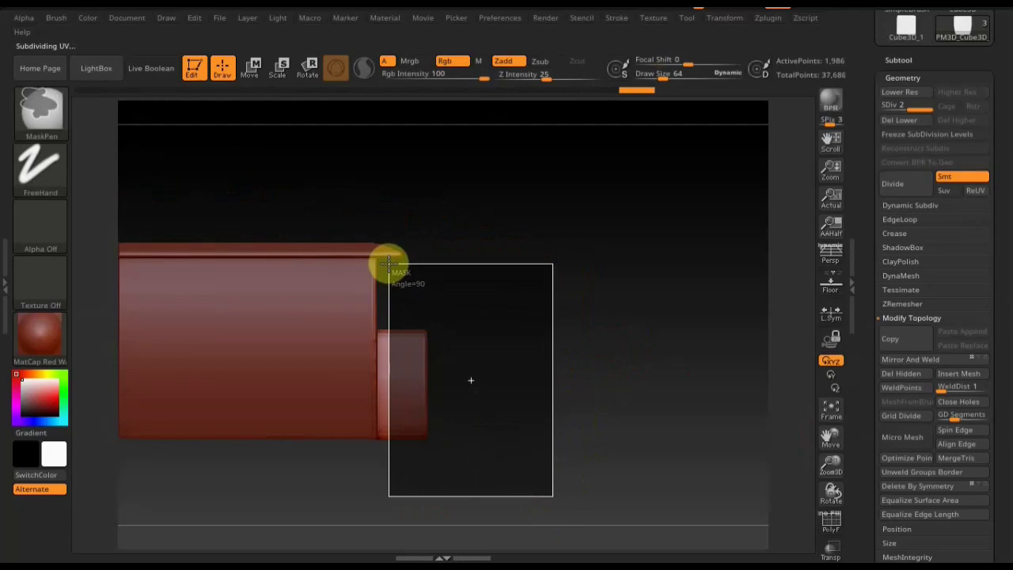
pyautogui.moveTo(493, 303)
pyautogui.mouseDown()
pyautogui.moveTo(504, 324)
pyautogui.moveTo(450, 425)
pyautogui.moveTo(512, 412)
pyautogui.moveTo(513, 317)
pyautogui.moveTo(521, 330)
pyautogui.mouseUp()
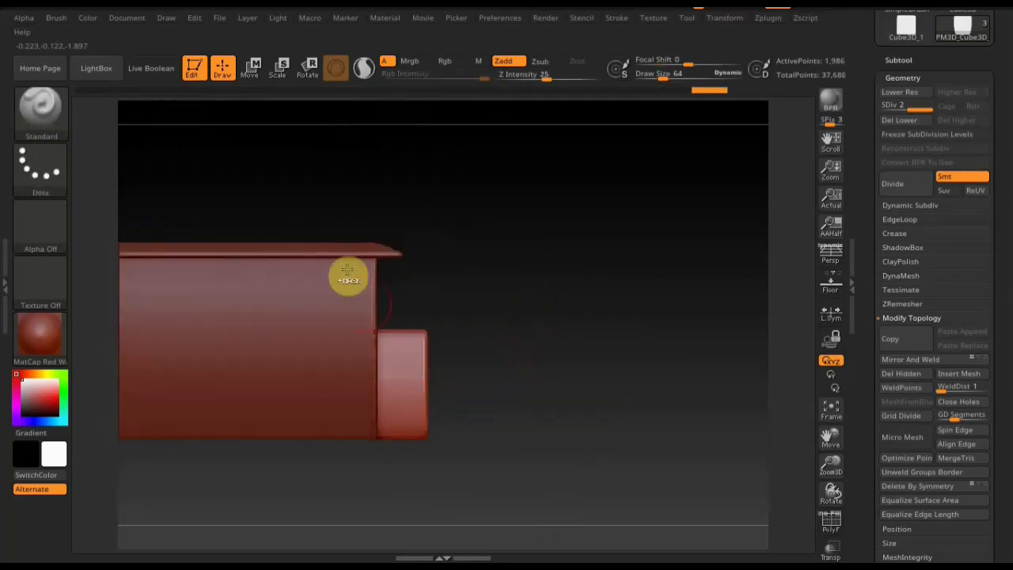
pyautogui.keyDown('ctrl'); pyautogui.moveTo(317, 180); pyautogui.dragTo(387, 545); pyautogui.keyUp('ctrl')
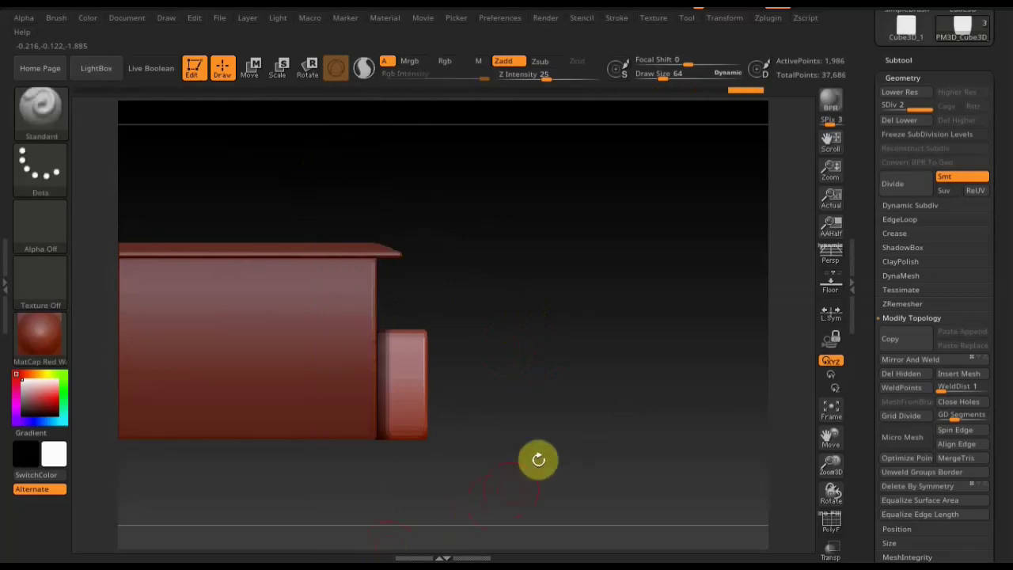
pyautogui.moveTo(538, 459)
pyautogui.mouseDown()
pyautogui.moveTo(520, 445)
pyautogui.moveTo(628, 459)
pyautogui.mouseUp()
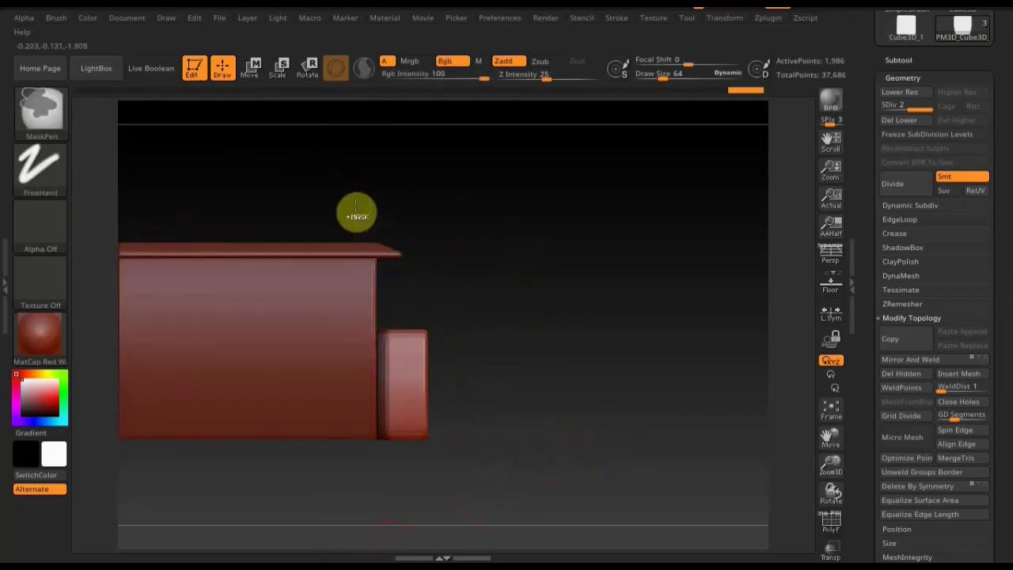
pyautogui.moveTo(357, 208)
pyautogui.keyDown('ctrl'); pyautogui.mouseDown()
pyautogui.moveTo(394, 495)
pyautogui.moveTo(409, 491)
pyautogui.mouseUp(); pyautogui.keyUp('ctrl')
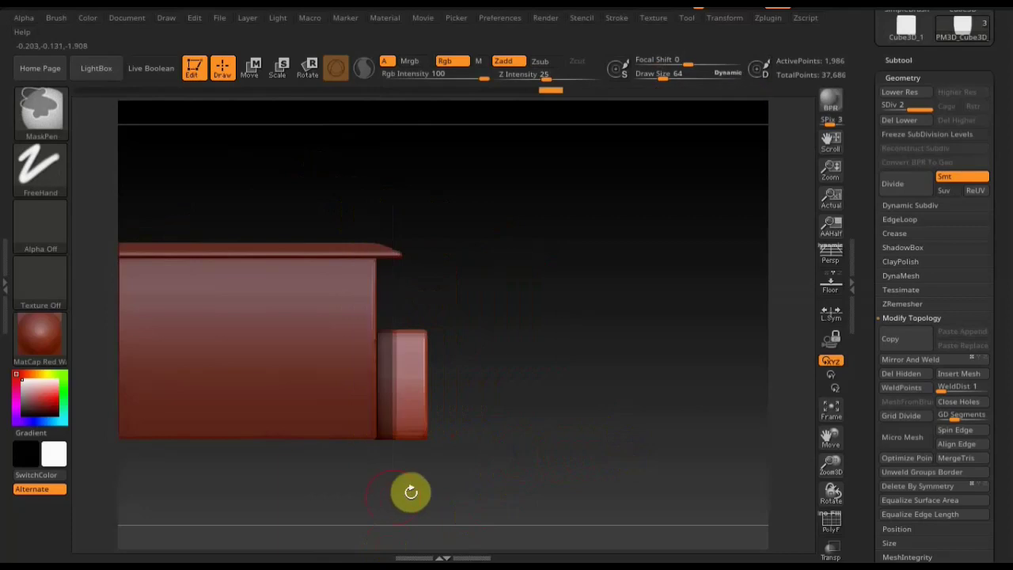
pyautogui.moveTo(506, 437)
pyautogui.mouseDown()
pyautogui.moveTo(538, 425)
pyautogui.moveTo(594, 366)
pyautogui.moveTo(597, 403)
pyautogui.moveTo(626, 423)
pyautogui.moveTo(624, 449)
pyautogui.mouseUp()
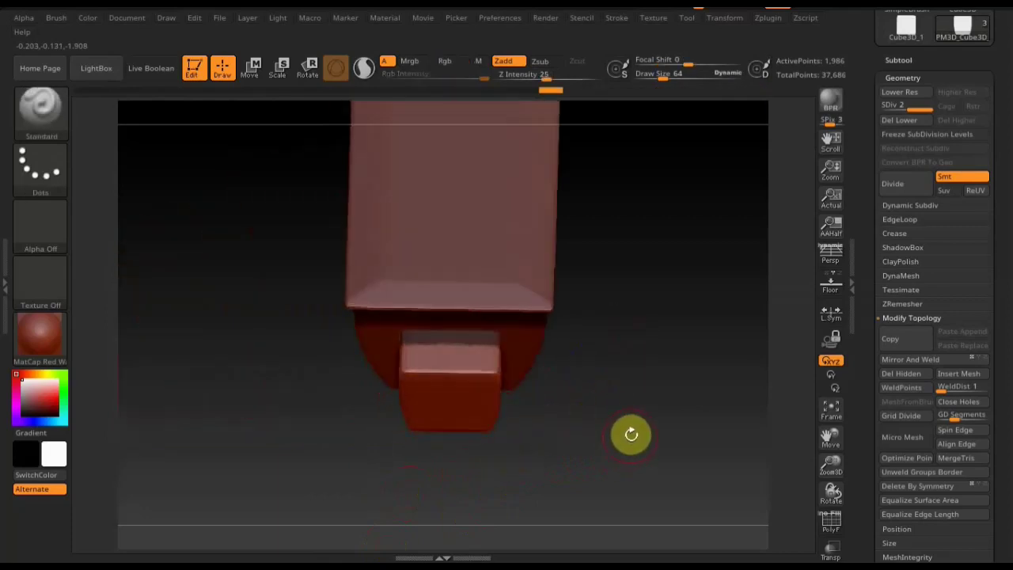
# - Invert the mask and pull the hood block's central front panel out about 1.2 times past the body
pyautogui.keyDown('ctrl'); pyautogui.click(631, 434); pyautogui.keyUp('ctrl')
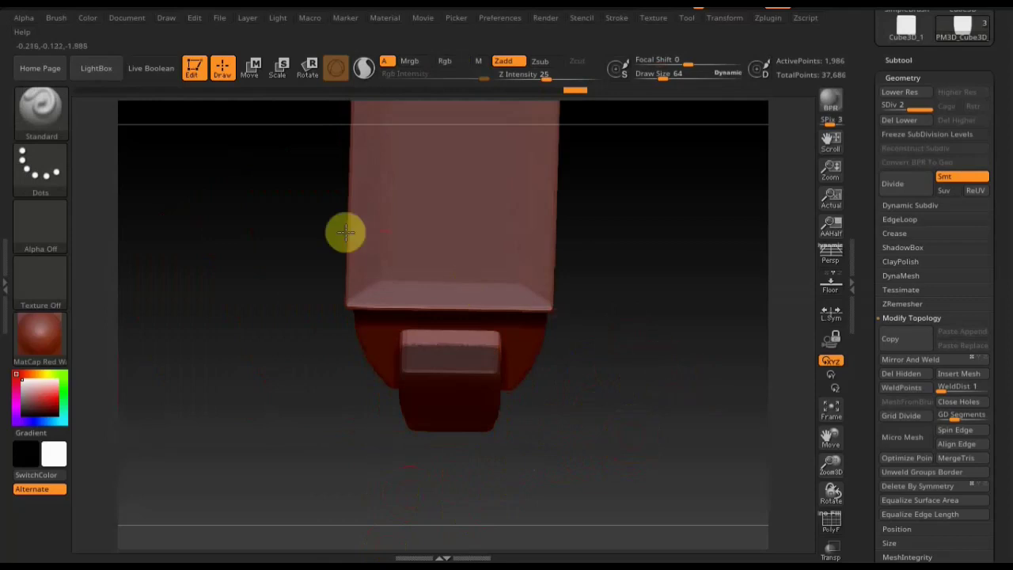
pyautogui.click(259, 71)
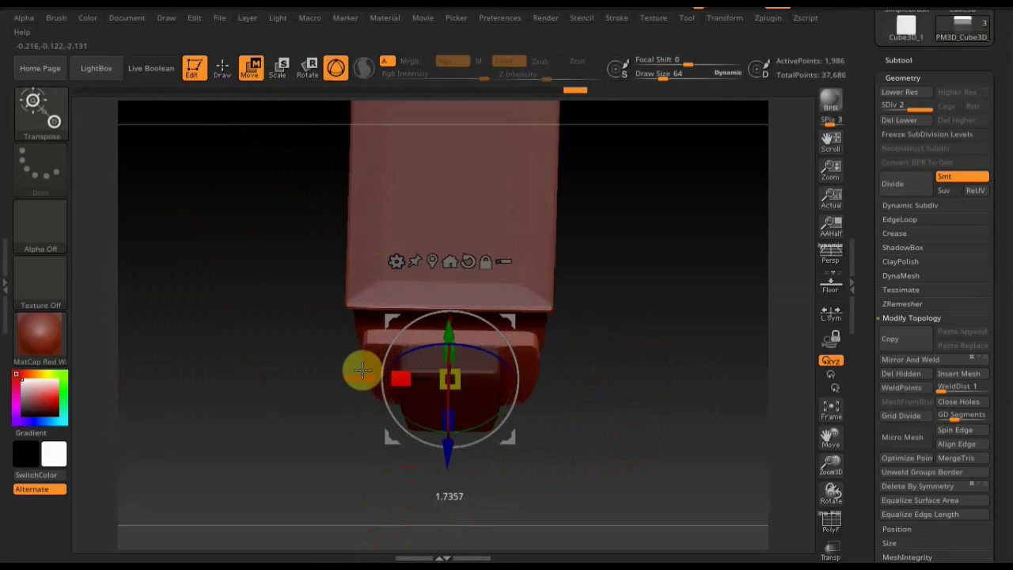
pyautogui.moveTo(365, 371)
pyautogui.mouseDown()
pyautogui.moveTo(575, 441)
pyautogui.moveTo(651, 372)
pyautogui.moveTo(636, 385)
pyautogui.moveTo(640, 407)
pyautogui.mouseUp()
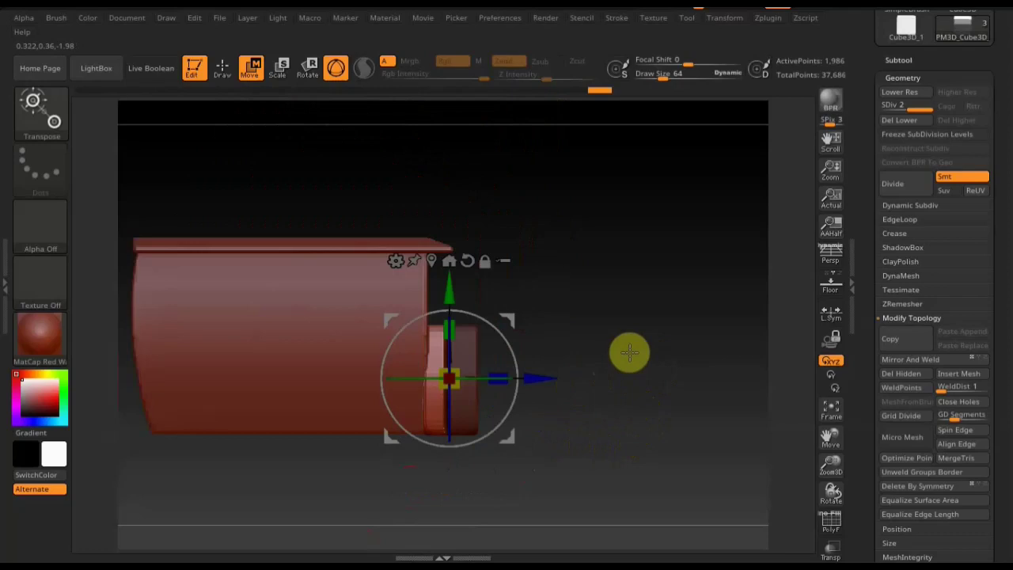
pyautogui.moveTo(638, 349)
pyautogui.mouseDown()
pyautogui.moveTo(600, 400)
pyautogui.moveTo(625, 404)
pyautogui.moveTo(642, 364)
pyautogui.mouseUp()
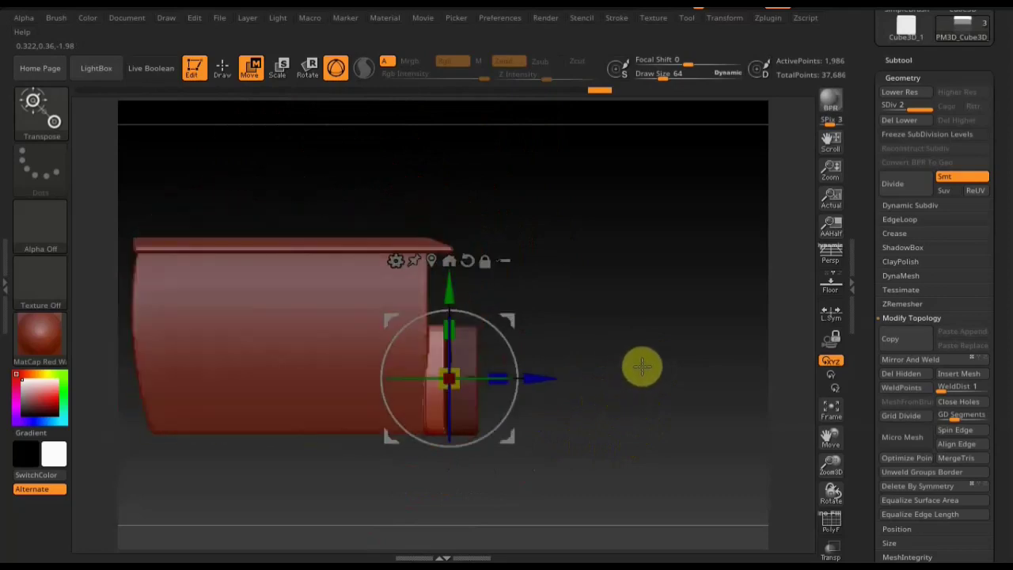
pyautogui.press('ctrl')
pyautogui.keyDown('ctrl'); pyautogui.click(642, 364); pyautogui.keyUp('ctrl')
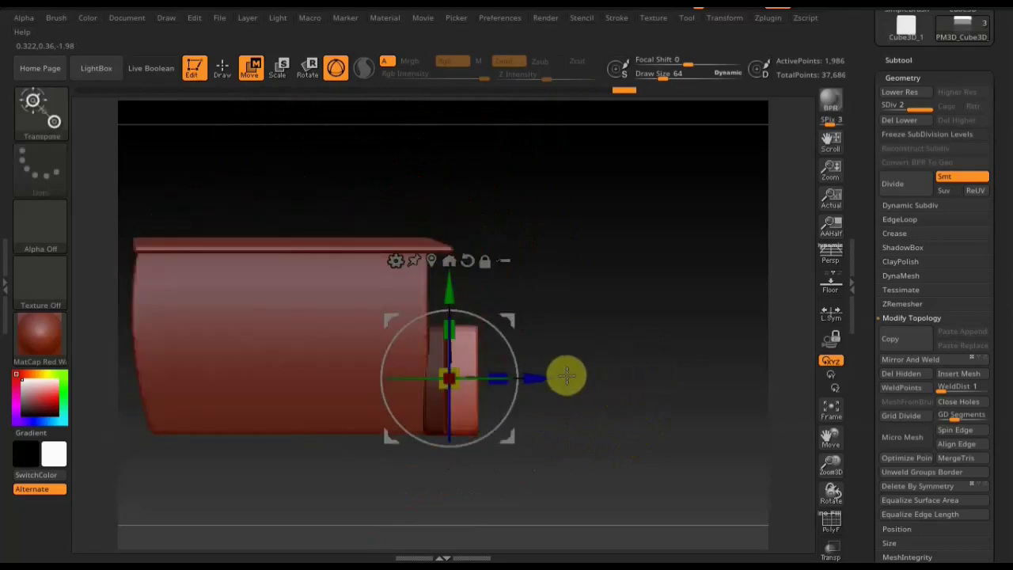
pyautogui.moveTo(565, 375)
pyautogui.mouseDown()
pyautogui.moveTo(543, 377)
pyautogui.moveTo(564, 380)
pyautogui.mouseUp()
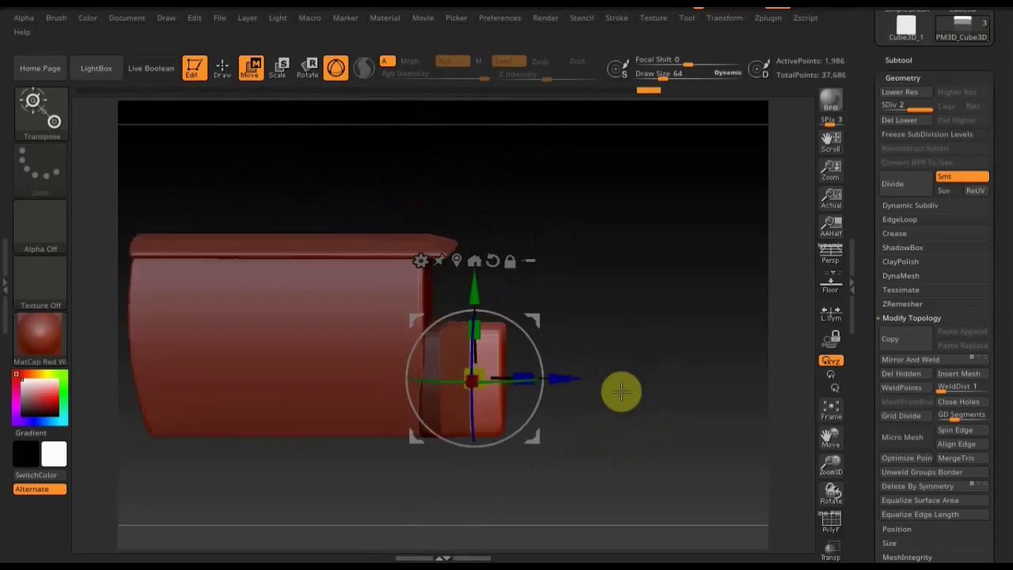
pyautogui.moveTo(619, 394)
pyautogui.mouseDown()
pyautogui.moveTo(594, 464)
pyautogui.moveTo(610, 482)
pyautogui.moveTo(624, 467)
pyautogui.mouseUp()
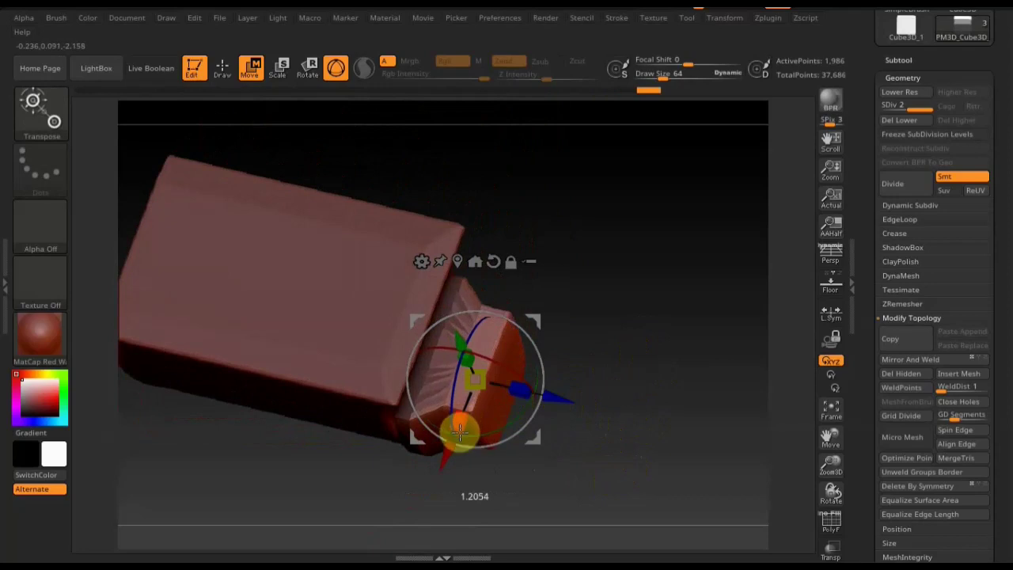
pyautogui.moveTo(599, 452)
pyautogui.keyDown('shift'); pyautogui.mouseDown()
pyautogui.moveTo(633, 400)
pyautogui.moveTo(660, 444)
pyautogui.moveTo(660, 280)
pyautogui.moveTo(683, 358)
pyautogui.moveTo(606, 402)
pyautogui.moveTo(599, 478)
pyautogui.moveTo(640, 403)
pyautogui.mouseUp(); pyautogui.keyUp('shift')
pyautogui.click(227, 72)
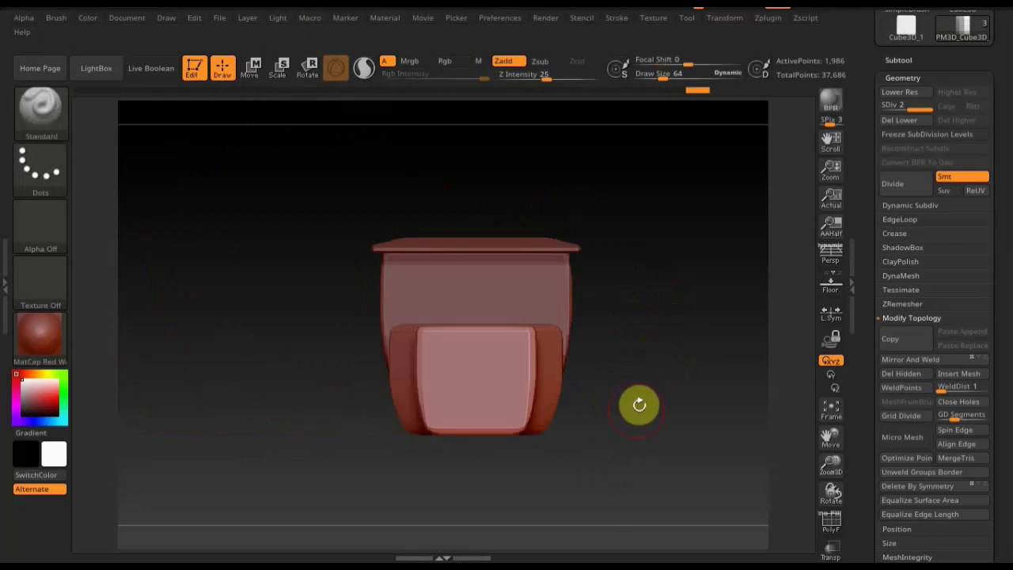
# - Smooth out the vertical crease on the hood block, checking the result from several angles
pyautogui.moveTo(715, 373)
pyautogui.keyDown('shift'); pyautogui.mouseDown()
pyautogui.moveTo(701, 355)
pyautogui.moveTo(747, 373)
pyautogui.mouseUp(); pyautogui.keyUp('shift')
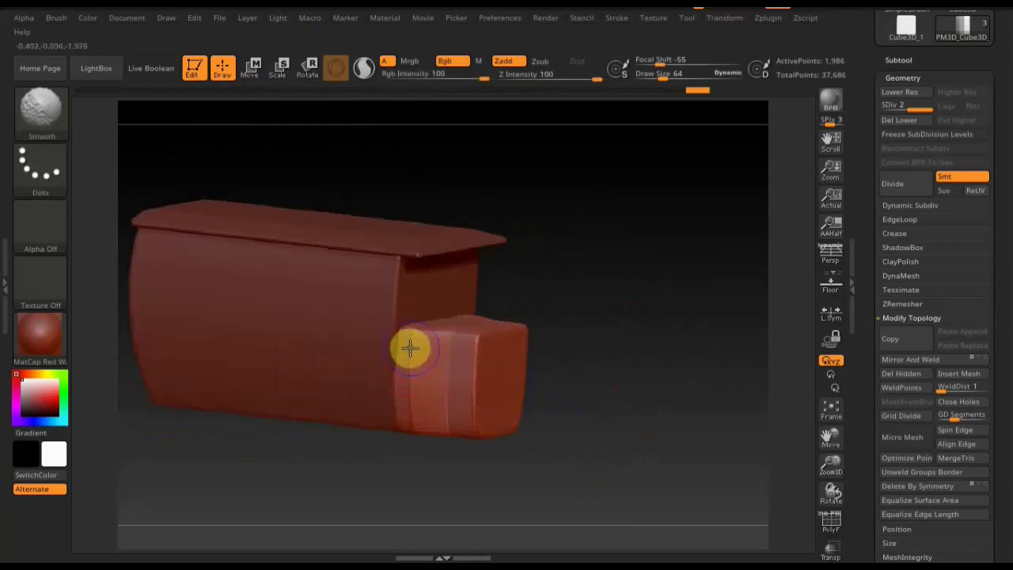
pyautogui.moveTo(457, 446)
pyautogui.mouseDown()
pyautogui.moveTo(498, 521)
pyautogui.moveTo(443, 489)
pyautogui.mouseUp()
pyautogui.moveTo(619, 483)
pyautogui.mouseDown()
pyautogui.moveTo(640, 483)
pyautogui.moveTo(654, 432)
pyautogui.moveTo(665, 464)
pyautogui.mouseUp()
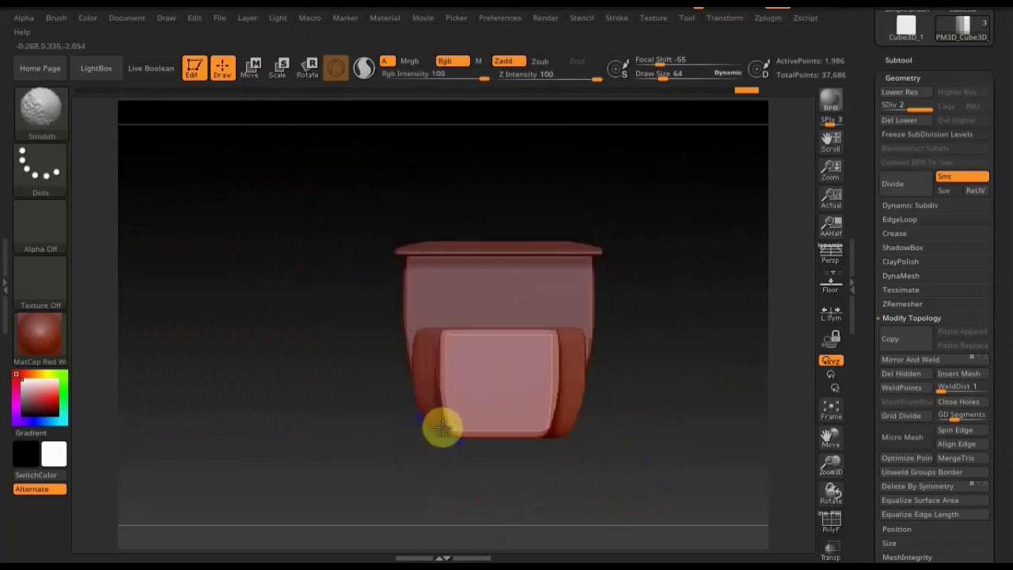
pyautogui.keyDown('shift'); pyautogui.moveTo(507, 491); pyautogui.dragTo(563, 501); pyautogui.keyUp('shift')
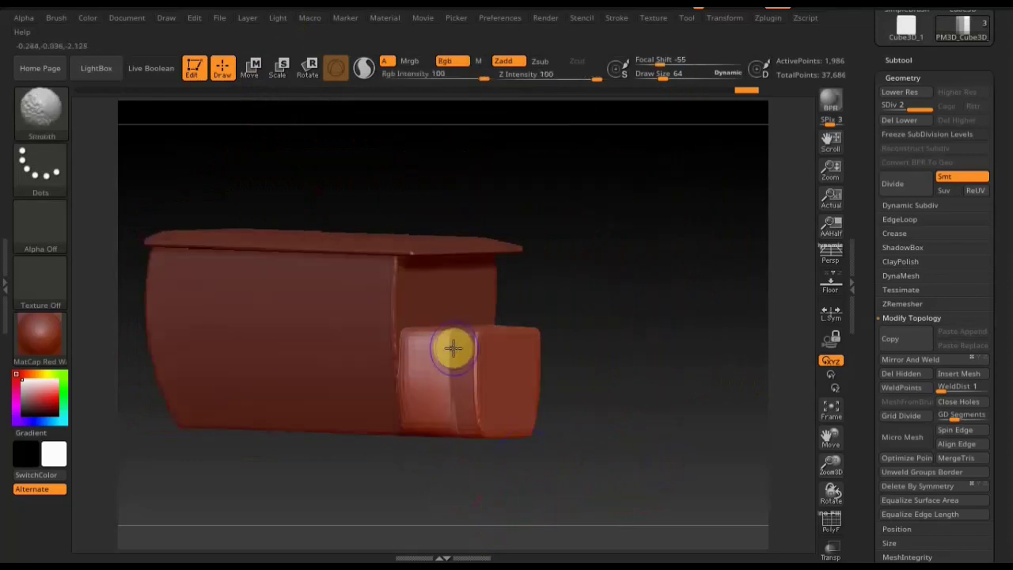
pyautogui.moveTo(453, 348)
pyautogui.keyDown('shift'); pyautogui.mouseDown()
pyautogui.moveTo(475, 441)
pyautogui.moveTo(470, 407)
pyautogui.moveTo(500, 441)
pyautogui.mouseUp(); pyautogui.keyUp('shift')
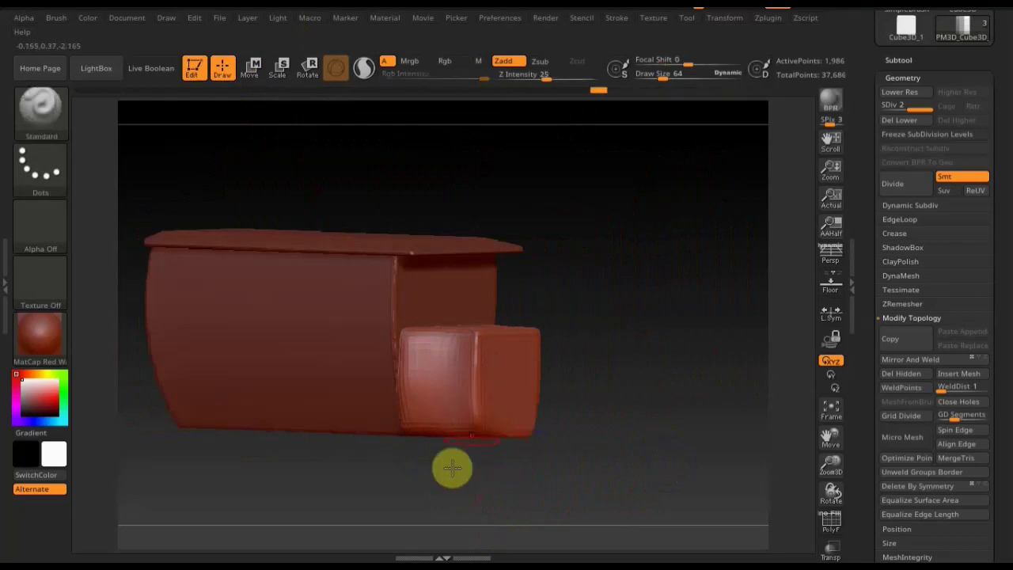
pyautogui.moveTo(493, 516)
pyautogui.mouseDown()
pyautogui.moveTo(475, 533)
pyautogui.moveTo(575, 495)
pyautogui.moveTo(472, 368)
pyautogui.mouseUp()
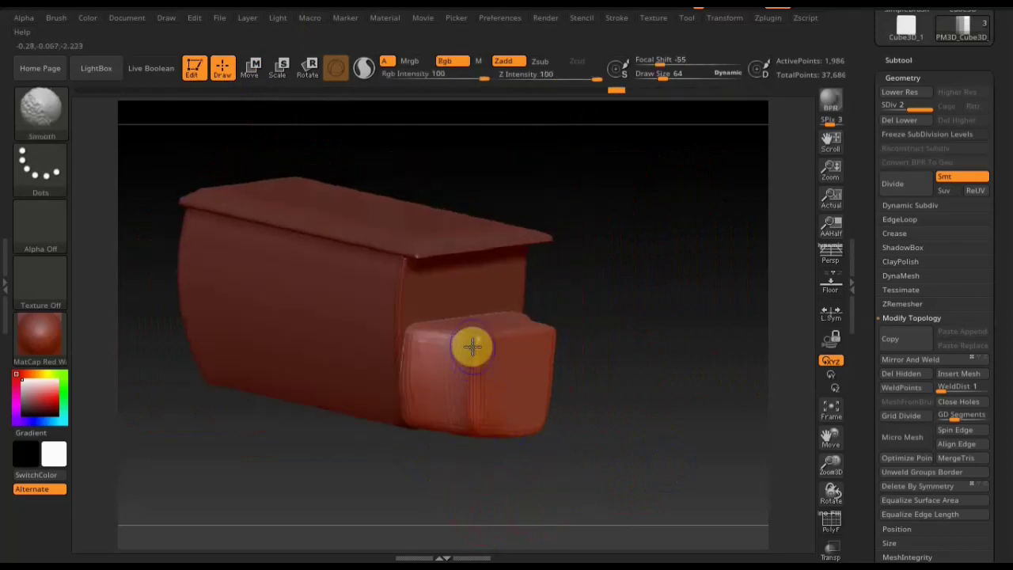
pyautogui.moveTo(607, 482)
pyautogui.mouseDown()
pyautogui.moveTo(574, 502)
pyautogui.moveTo(602, 512)
pyautogui.moveTo(600, 548)
pyautogui.mouseUp()
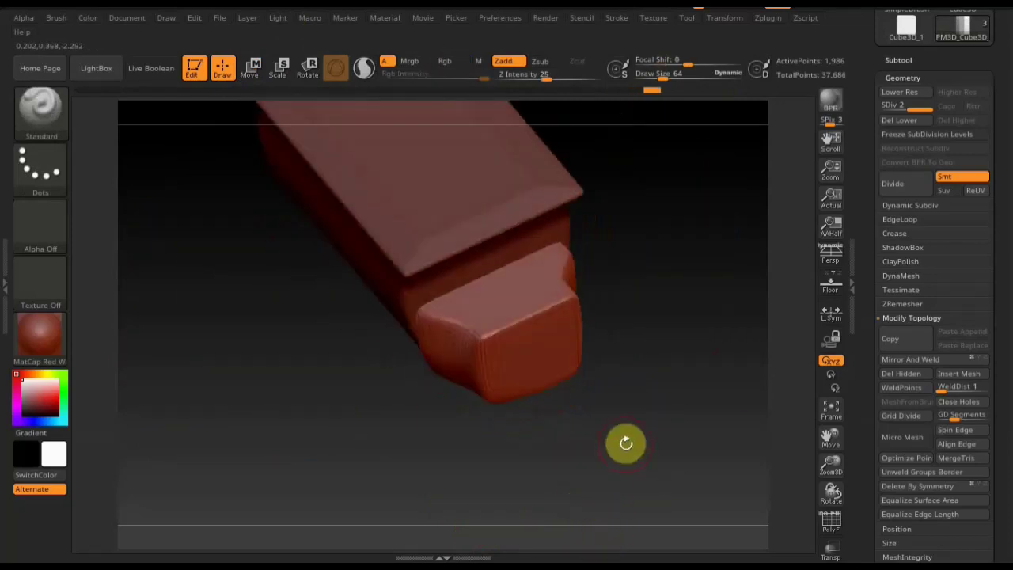
pyautogui.moveTo(625, 444)
pyautogui.mouseDown()
pyautogui.moveTo(649, 451)
pyautogui.moveTo(649, 436)
pyautogui.mouseUp()
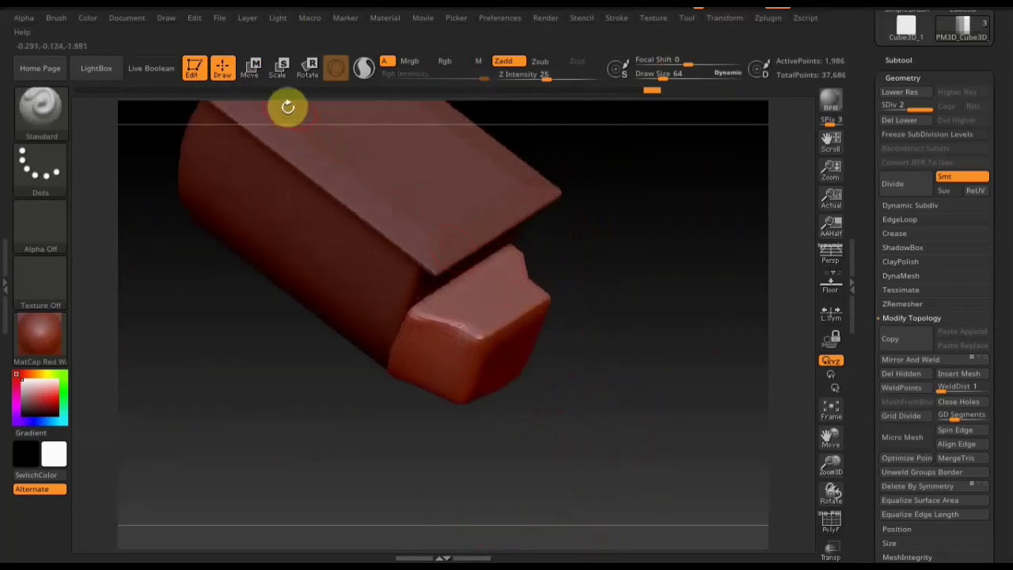
pyautogui.click(253, 70)
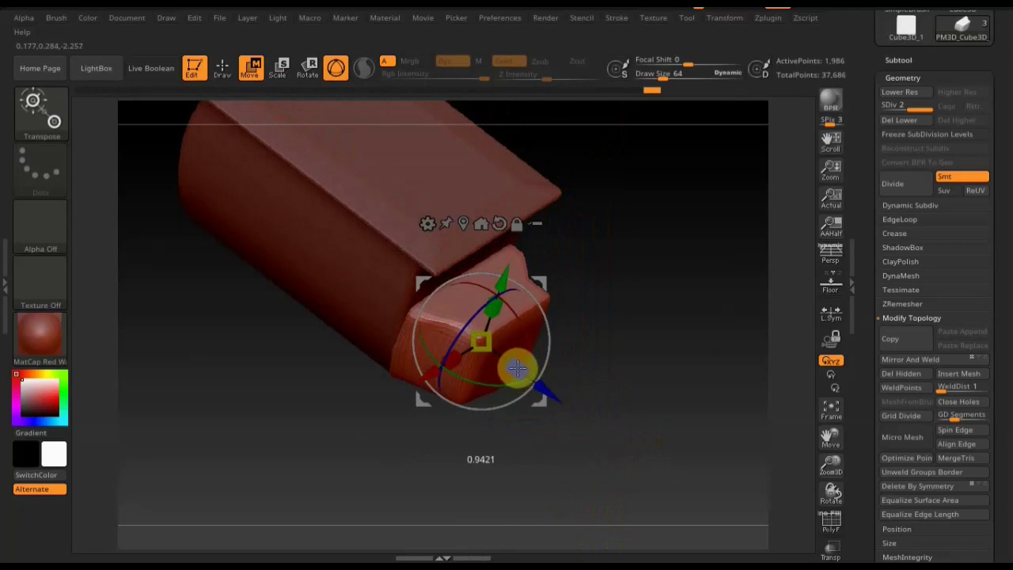
# - Taper the hood block's front end by scaling it down
pyautogui.moveTo(516, 367)
pyautogui.mouseDown()
pyautogui.moveTo(508, 362)
pyautogui.moveTo(543, 388)
pyautogui.moveTo(535, 385)
pyautogui.mouseUp()
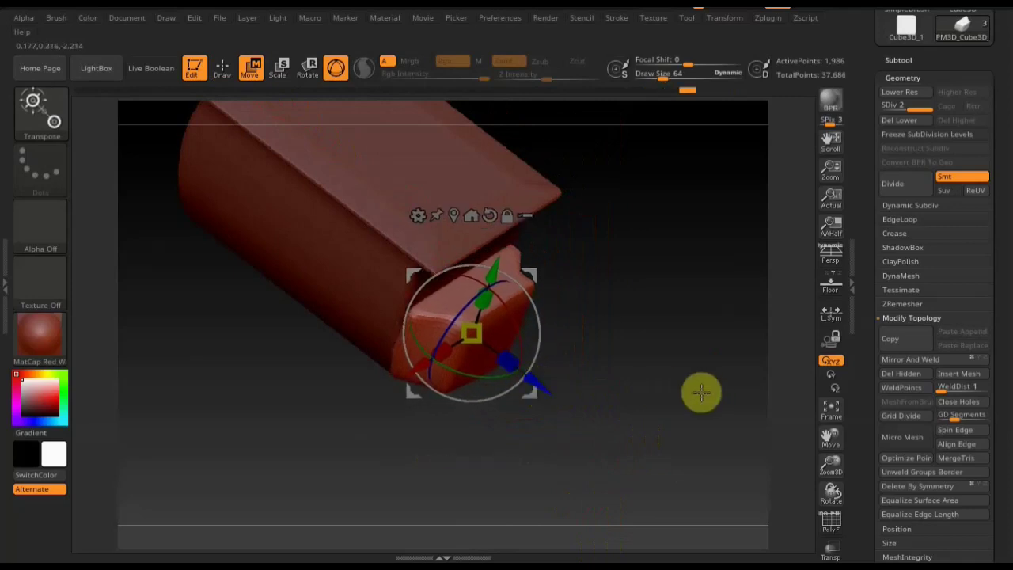
pyautogui.moveTo(701, 393)
pyautogui.mouseDown()
pyautogui.moveTo(656, 330)
pyautogui.moveTo(665, 323)
pyautogui.moveTo(618, 299)
pyautogui.mouseUp()
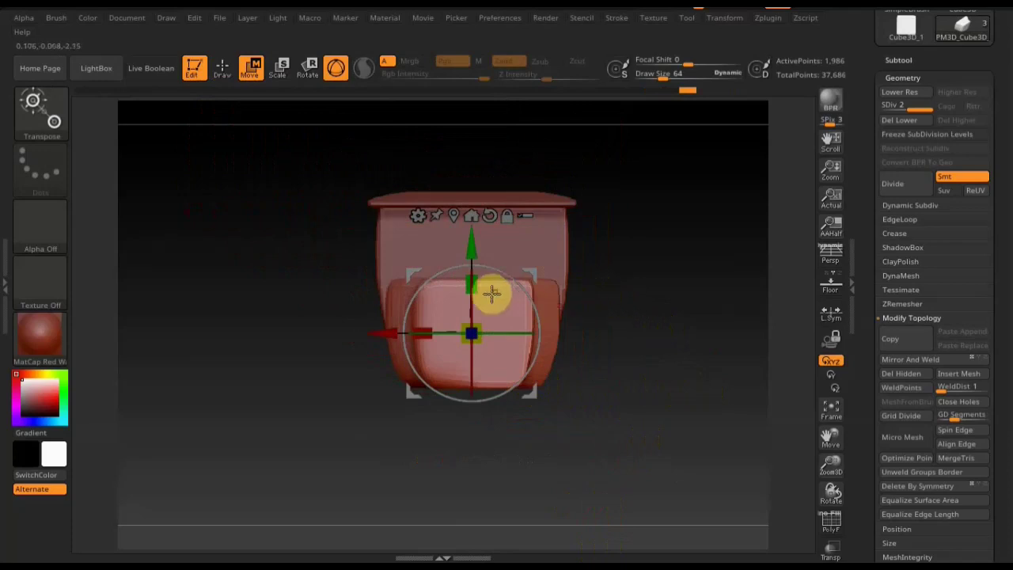
pyautogui.click(221, 70)
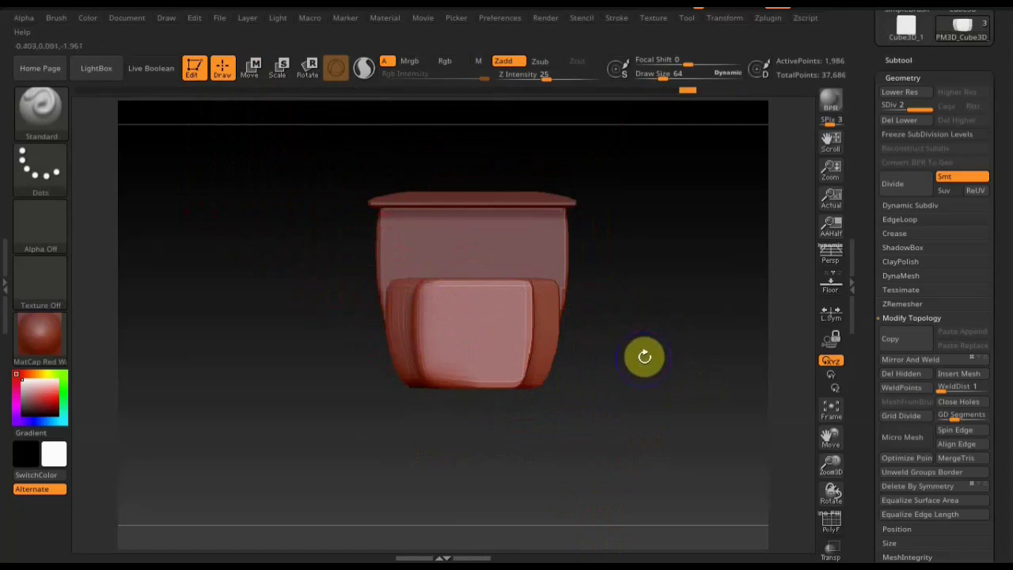
# - Delete the body's lower subdivision levels and Mirror And Weld it for left-right symmetry
pyautogui.click(932, 365)
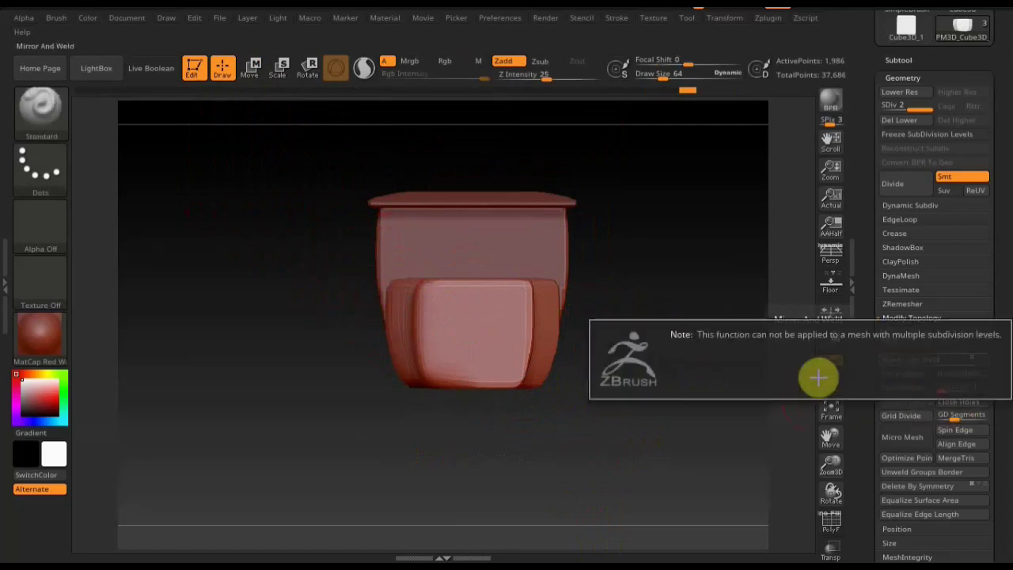
pyautogui.click(910, 122)
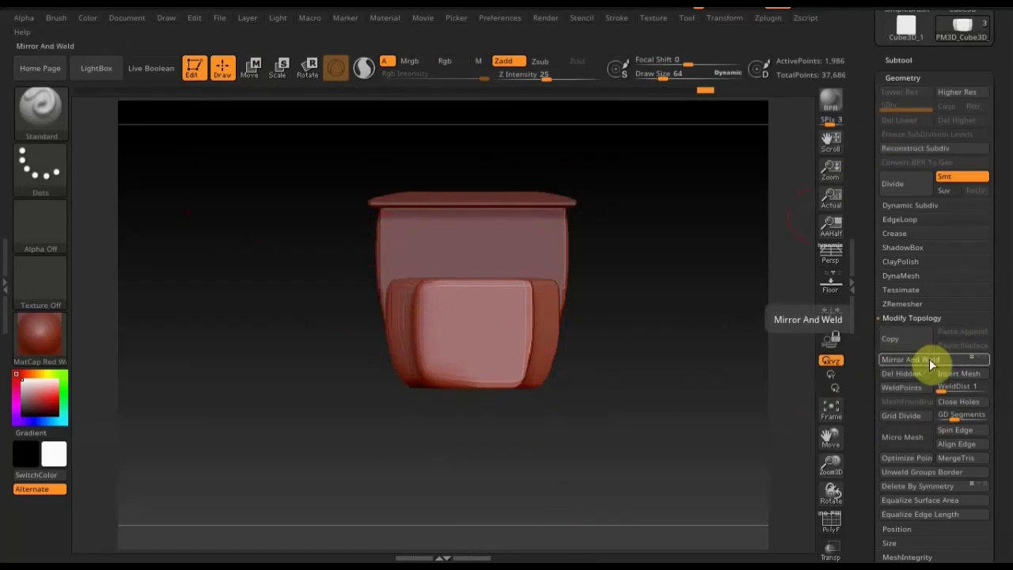
pyautogui.click(931, 361)
pyautogui.moveTo(694, 385); pyautogui.dragTo(741, 383)
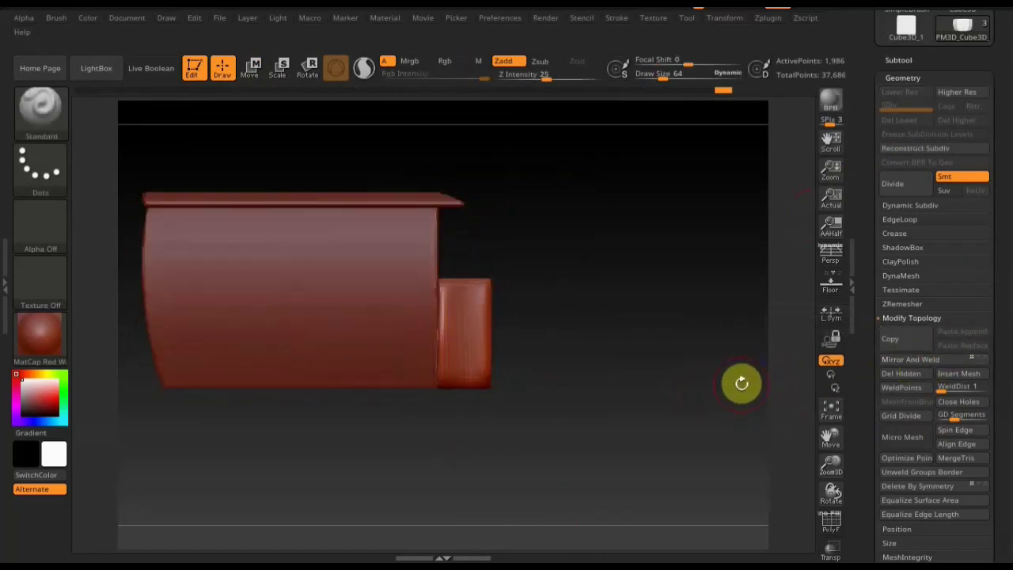
# - Append a cube as a new subtool, PM3D_Cube3D_3, and select it
pyautogui.click(901, 60)
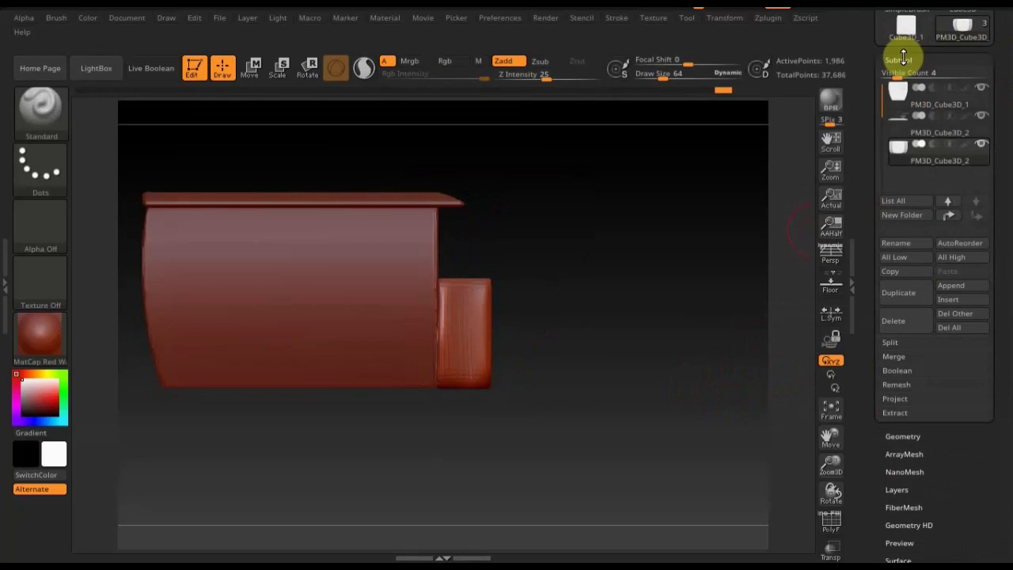
pyautogui.click(960, 292)
pyautogui.click(510, 358)
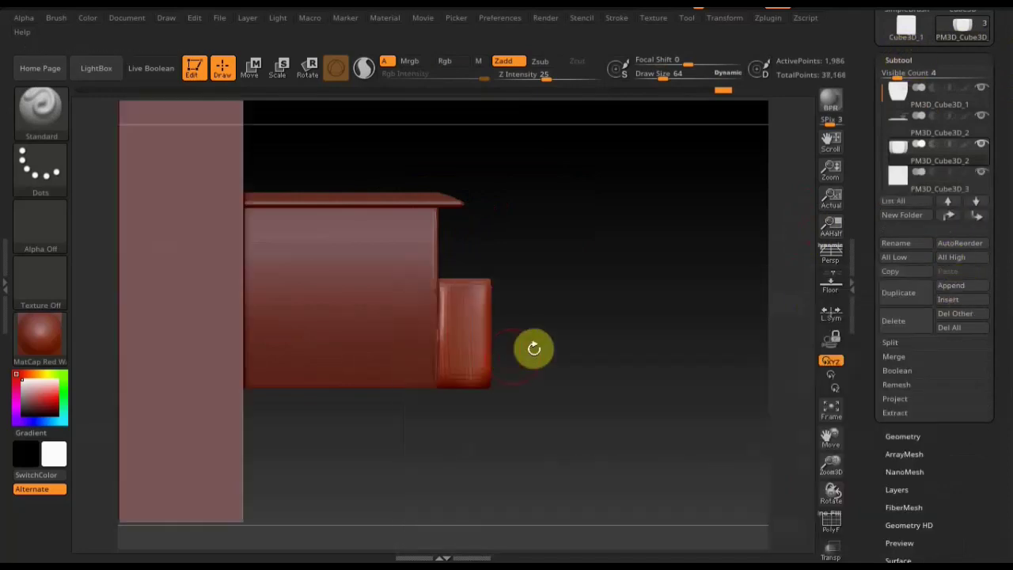
pyautogui.click(901, 182)
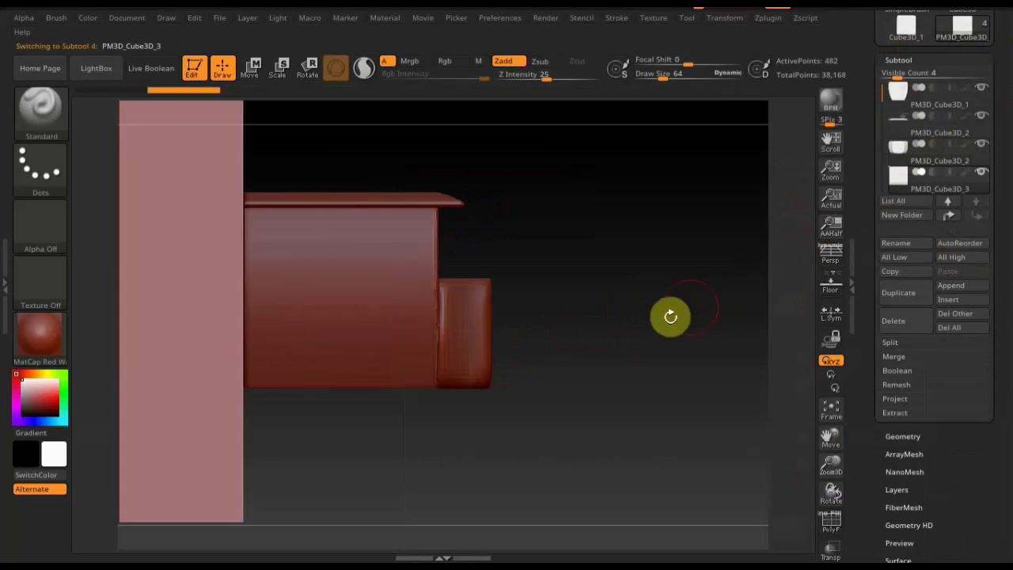
pyautogui.moveTo(666, 326); pyautogui.dragTo(697, 219)
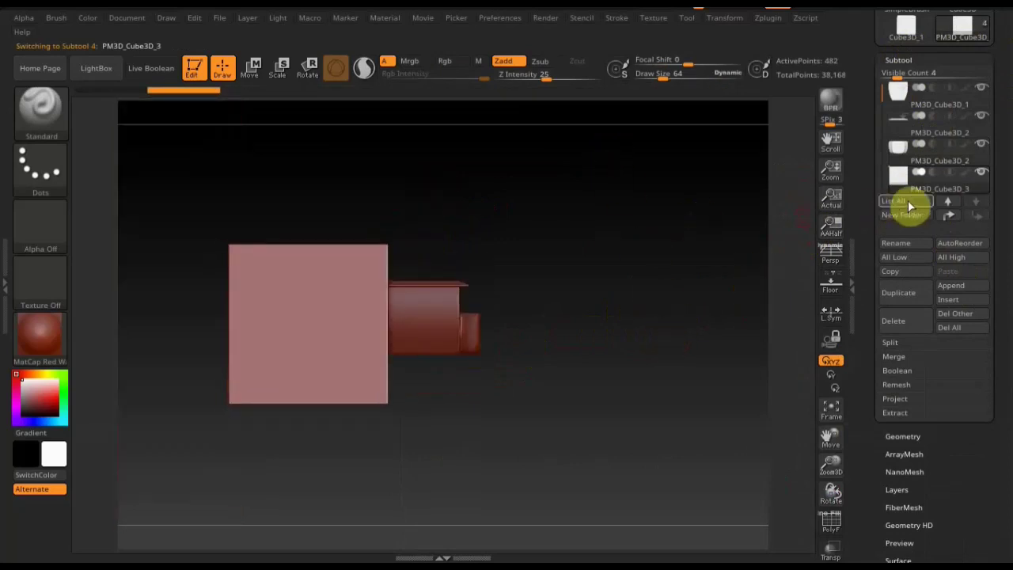
# - Shrink the new cube and position it centred at the lower front of the cab
pyautogui.click(248, 79)
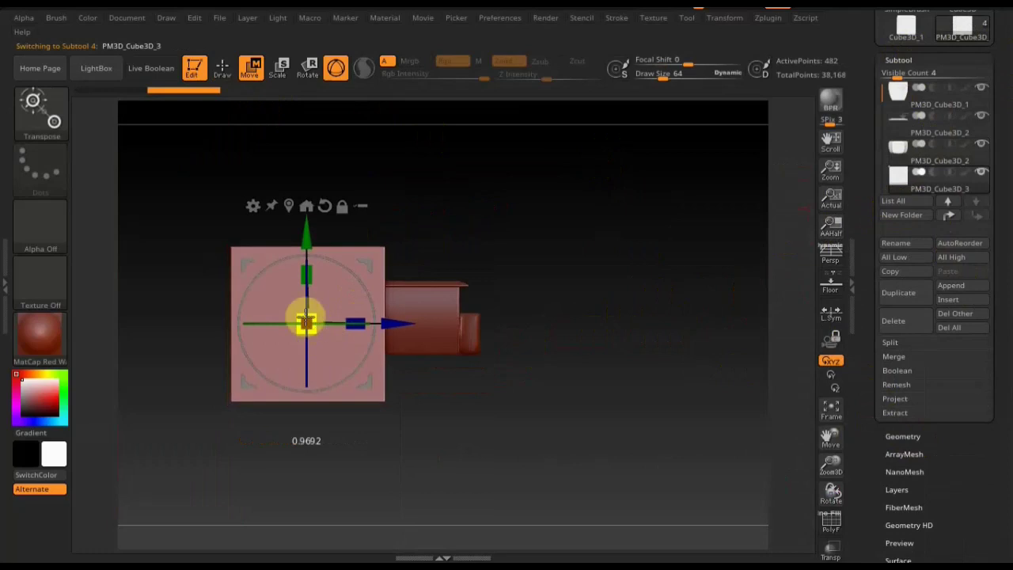
pyautogui.moveTo(315, 332); pyautogui.dragTo(272, 266)
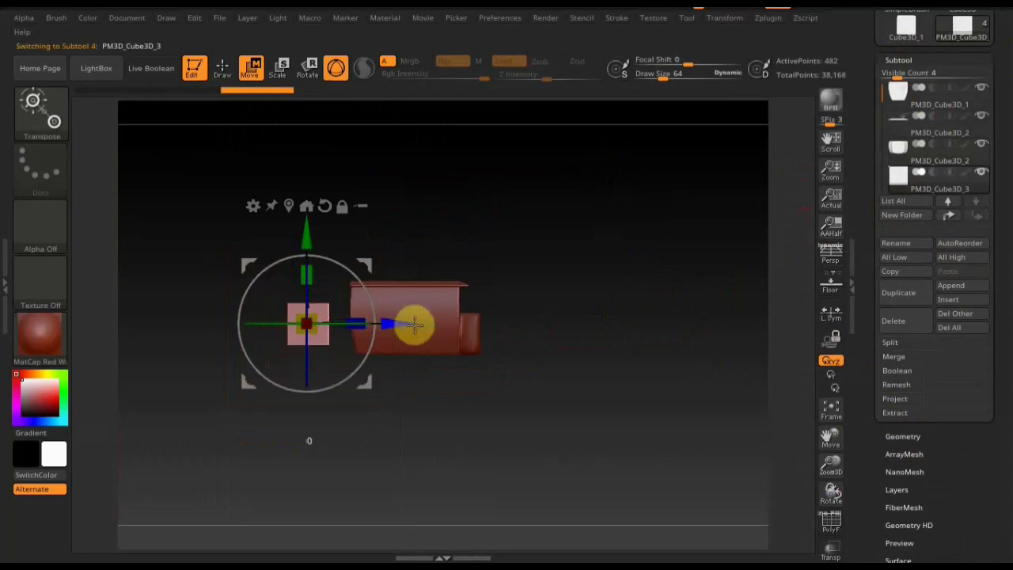
pyautogui.moveTo(415, 324); pyautogui.dragTo(583, 335)
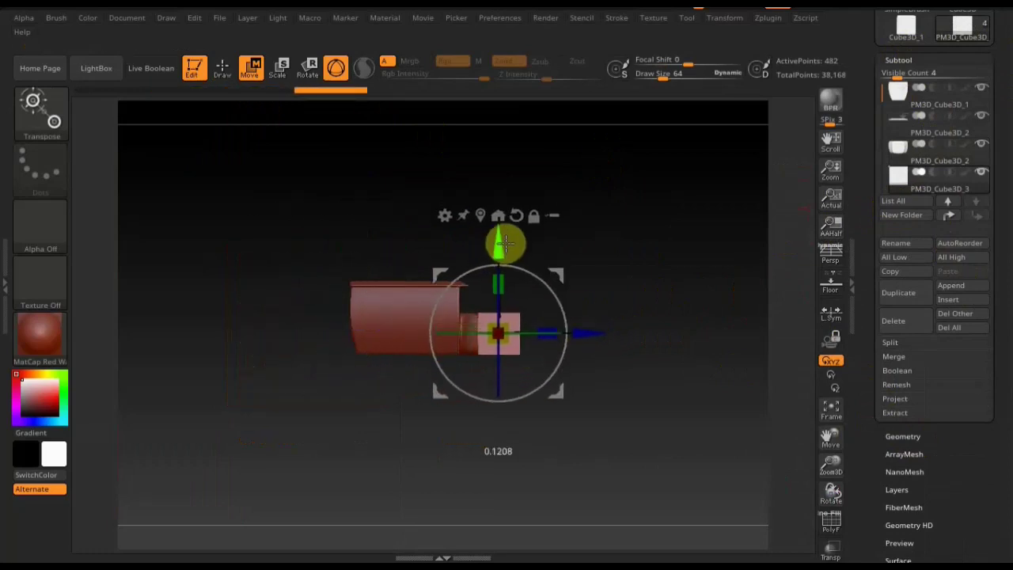
pyautogui.moveTo(680, 310)
pyautogui.mouseDown()
pyautogui.moveTo(631, 328)
pyautogui.moveTo(663, 328)
pyautogui.moveTo(708, 502)
pyautogui.mouseUp()
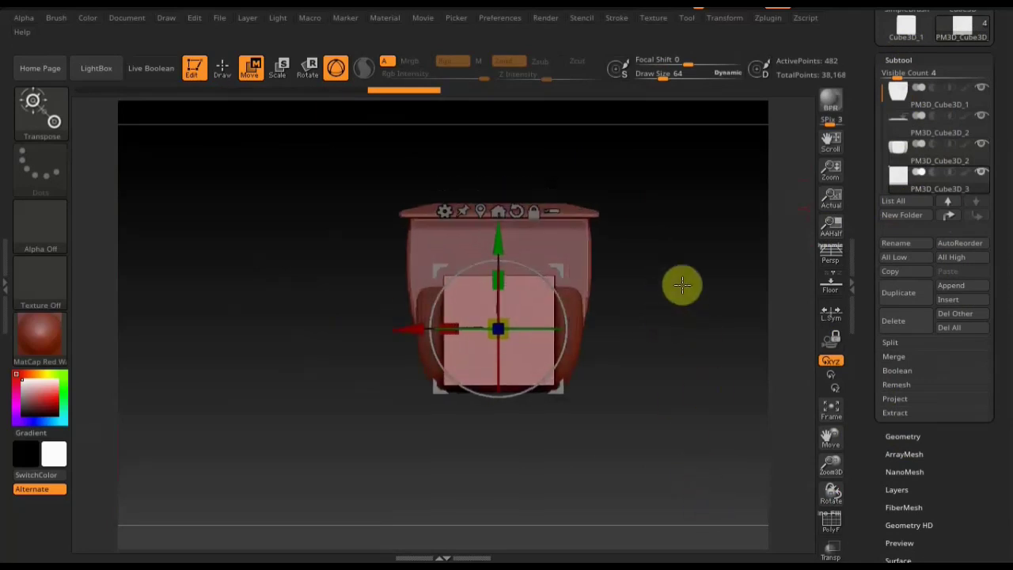
pyautogui.moveTo(496, 247); pyautogui.dragTo(495, 258)
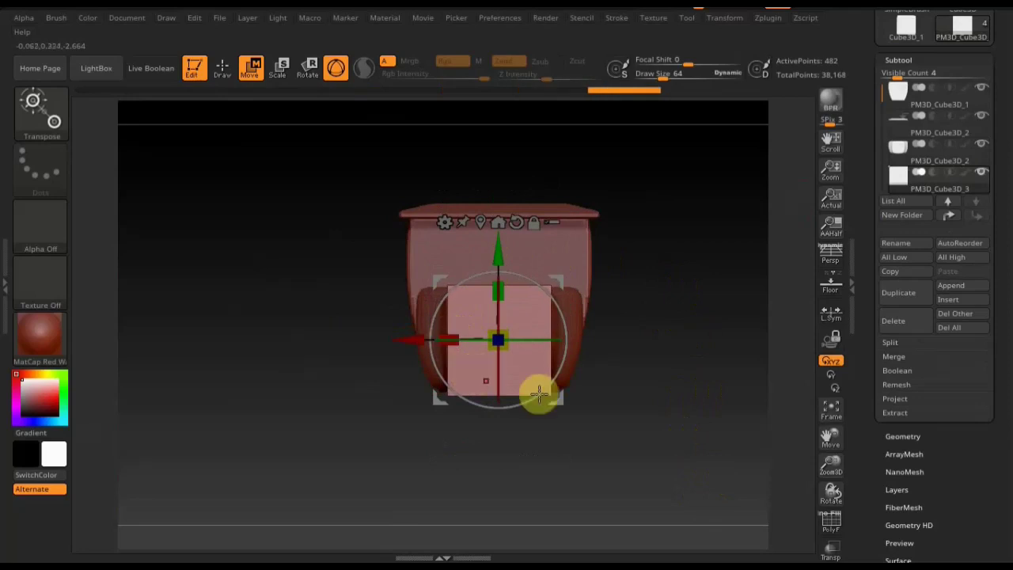
pyautogui.moveTo(539, 394)
pyautogui.mouseDown()
pyautogui.moveTo(678, 388)
pyautogui.moveTo(639, 451)
pyautogui.moveTo(673, 377)
pyautogui.moveTo(625, 335)
pyautogui.mouseUp()
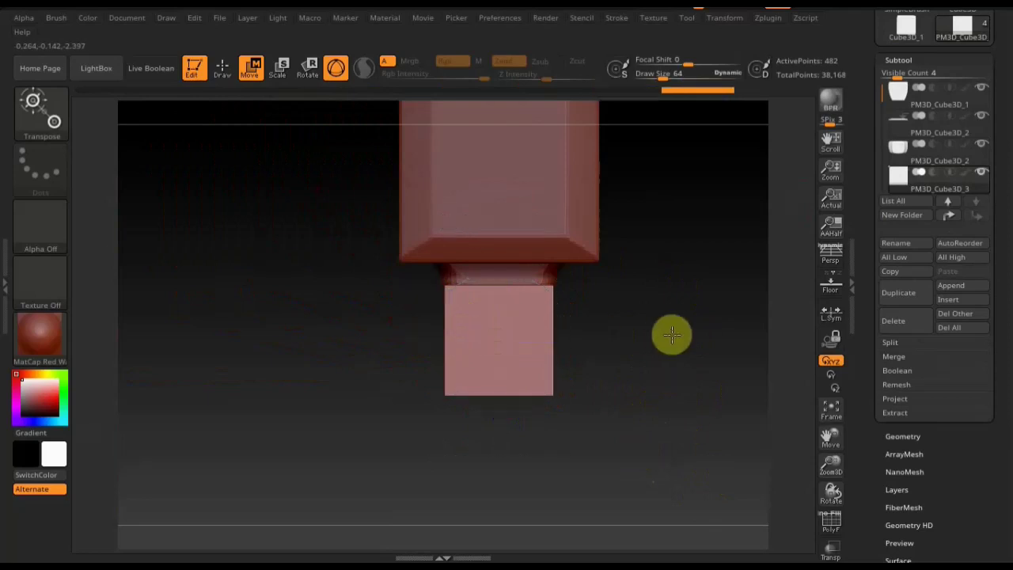
pyautogui.moveTo(672, 335)
pyautogui.mouseDown()
pyautogui.moveTo(676, 235)
pyautogui.moveTo(683, 333)
pyautogui.moveTo(758, 344)
pyautogui.moveTo(742, 340)
pyautogui.mouseUp()
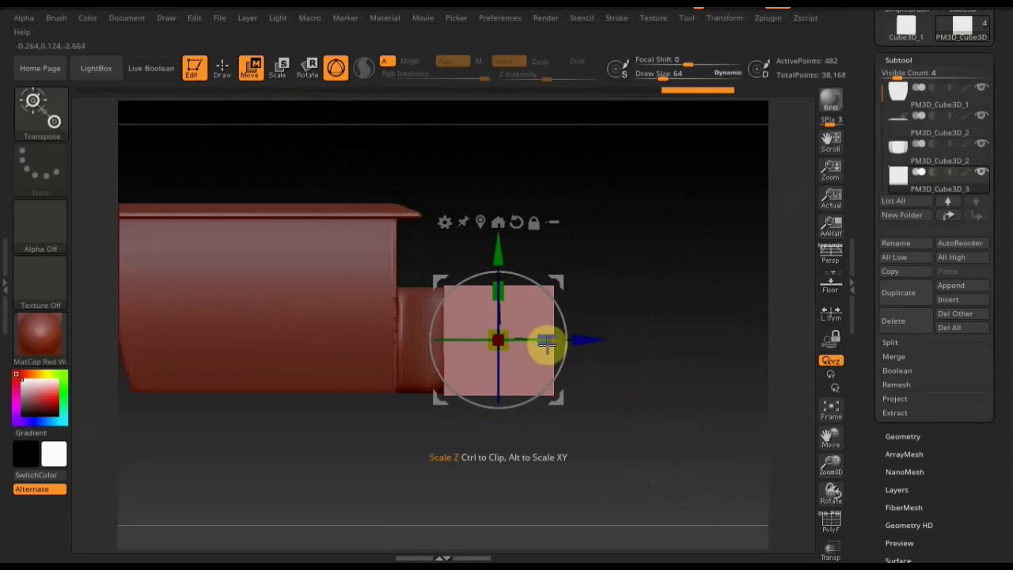
pyautogui.moveTo(704, 341)
pyautogui.mouseDown()
pyautogui.moveTo(638, 348)
pyautogui.moveTo(669, 350)
pyautogui.mouseUp()
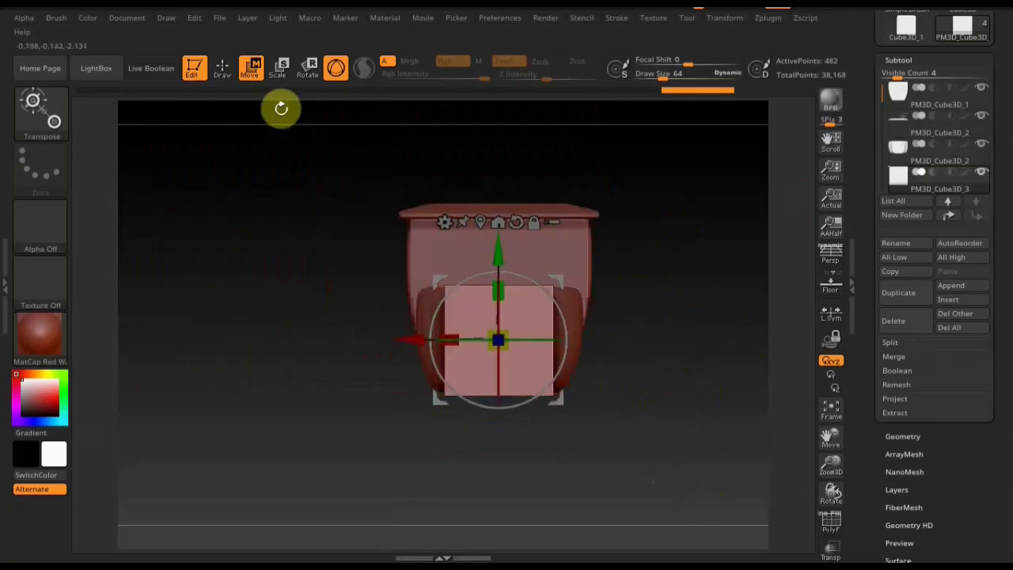
pyautogui.click(222, 69)
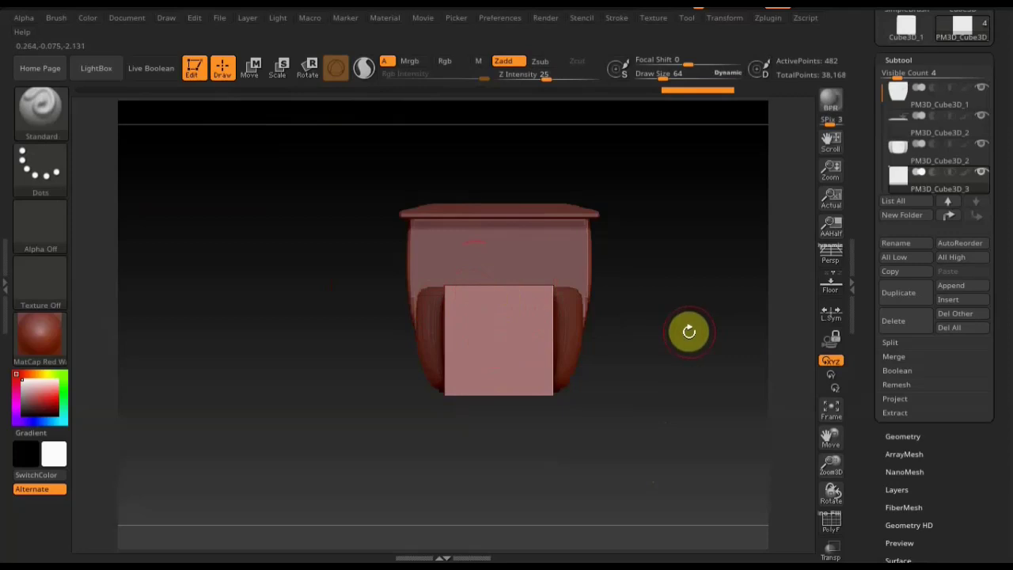
pyautogui.moveTo(687, 333)
pyautogui.mouseDown()
pyautogui.moveTo(738, 331)
pyautogui.moveTo(649, 346)
pyautogui.moveTo(679, 362)
pyautogui.moveTo(685, 349)
pyautogui.mouseUp()
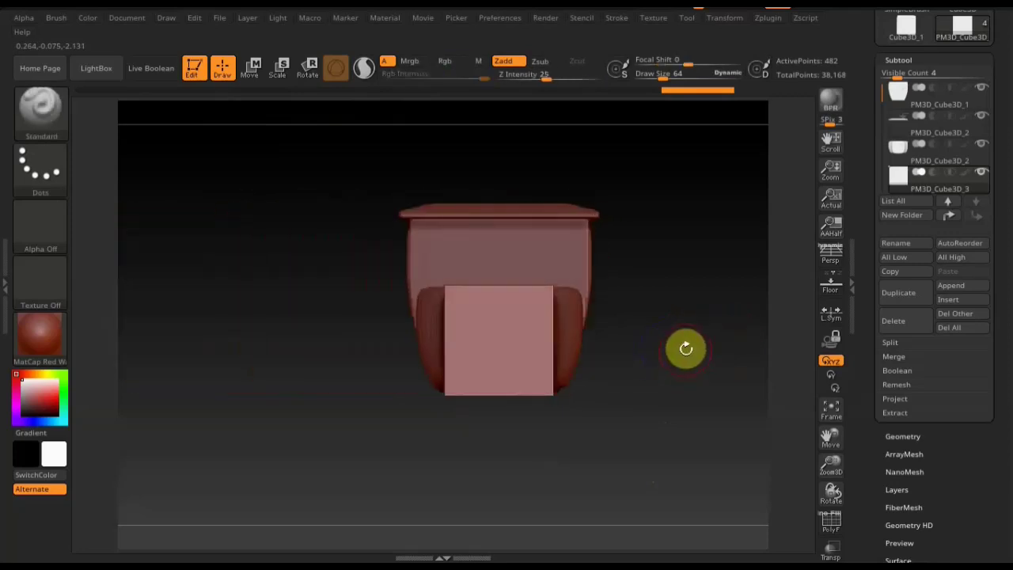
pyautogui.moveTo(682, 432)
pyautogui.keyDown('ctrl'); pyautogui.keyDown('shift'); pyautogui.mouseDown()
pyautogui.moveTo(689, 440)
pyautogui.moveTo(482, 330)
pyautogui.moveTo(445, 224)
pyautogui.moveTo(443, 165)
pyautogui.mouseUp(); pyautogui.keyUp('shift'); pyautogui.keyUp('ctrl')
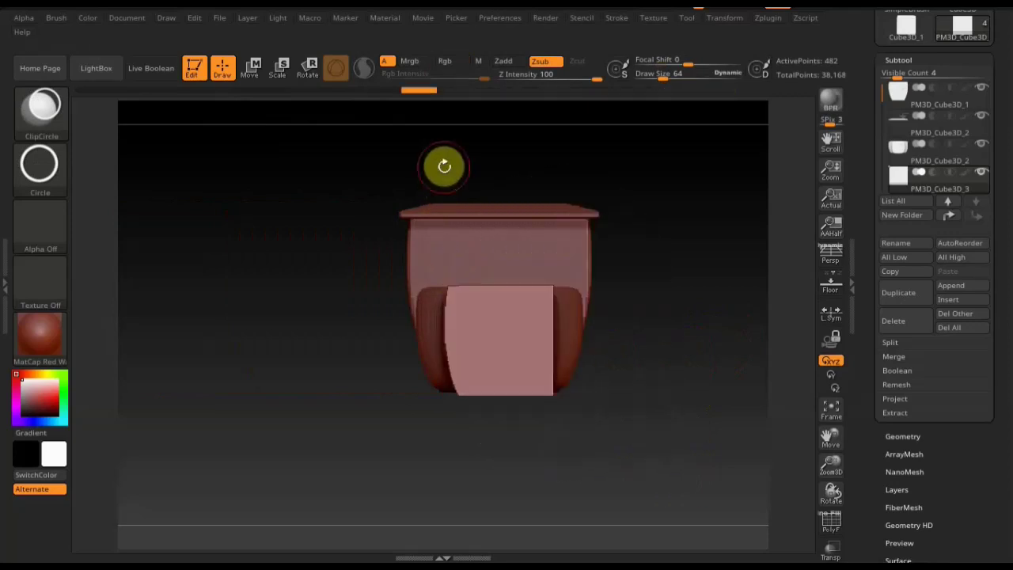
# - Expand Tool > Geometry and inspect the hood cube from the side and front with the Move gizmo
pyautogui.click(903, 437)
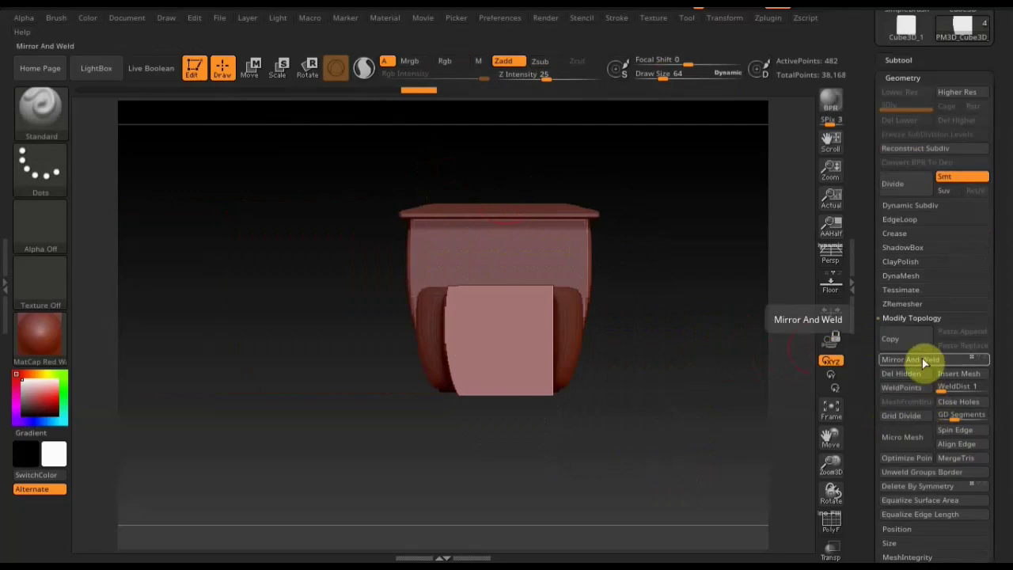
pyautogui.moveTo(717, 341)
pyautogui.mouseDown()
pyautogui.moveTo(768, 346)
pyautogui.moveTo(727, 349)
pyautogui.mouseUp()
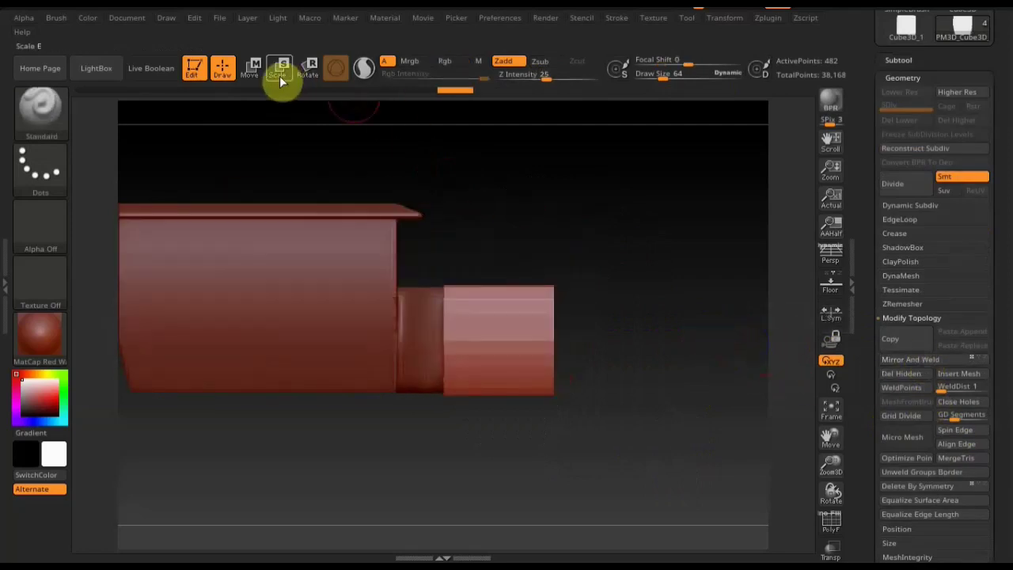
pyautogui.press('w')
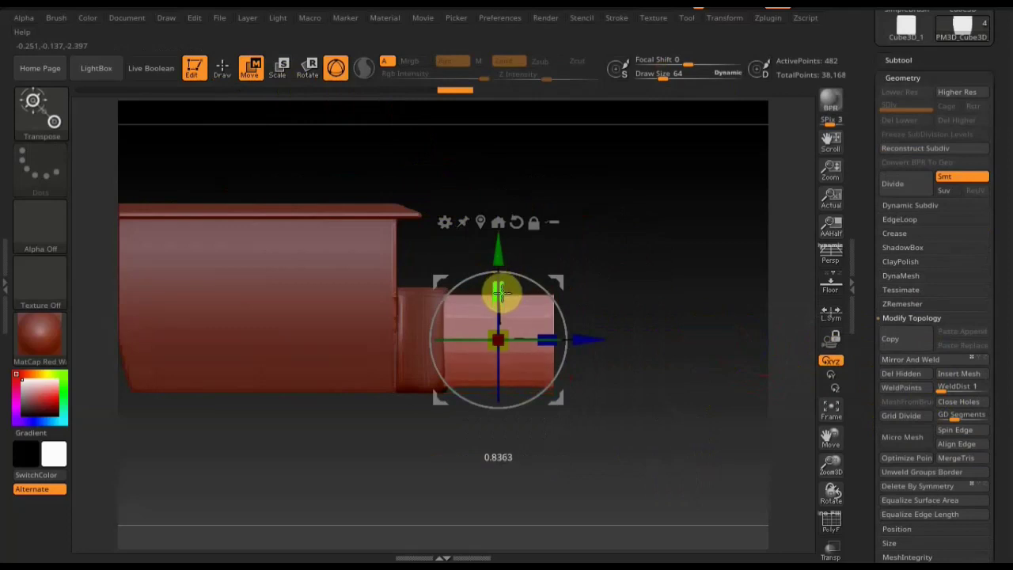
pyautogui.click(501, 295)
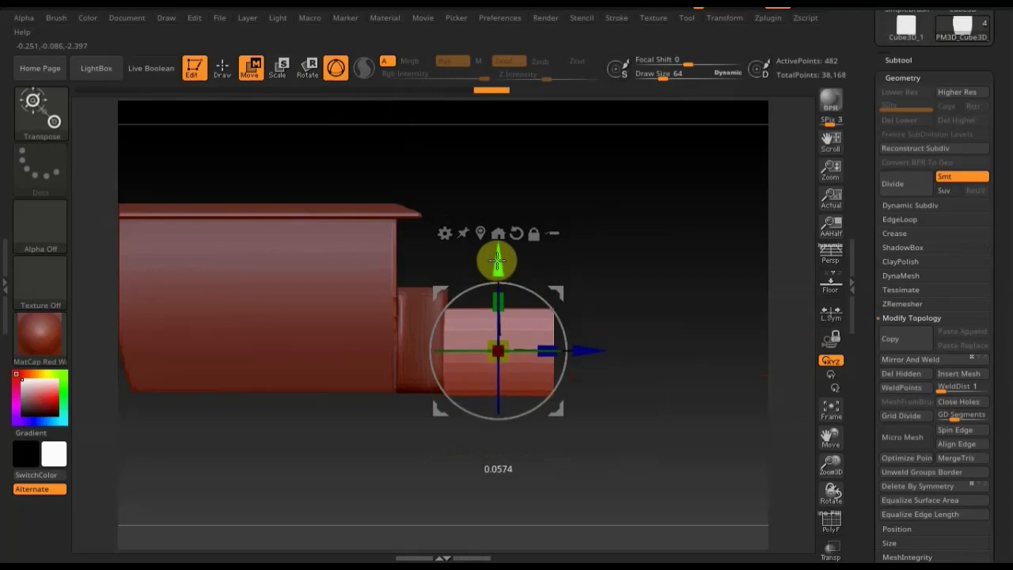
pyautogui.moveTo(527, 264)
pyautogui.mouseDown()
pyautogui.moveTo(660, 328)
pyautogui.moveTo(626, 324)
pyautogui.moveTo(652, 340)
pyautogui.moveTo(595, 319)
pyautogui.moveTo(607, 312)
pyautogui.moveTo(599, 317)
pyautogui.moveTo(636, 324)
pyautogui.moveTo(699, 394)
pyautogui.mouseUp()
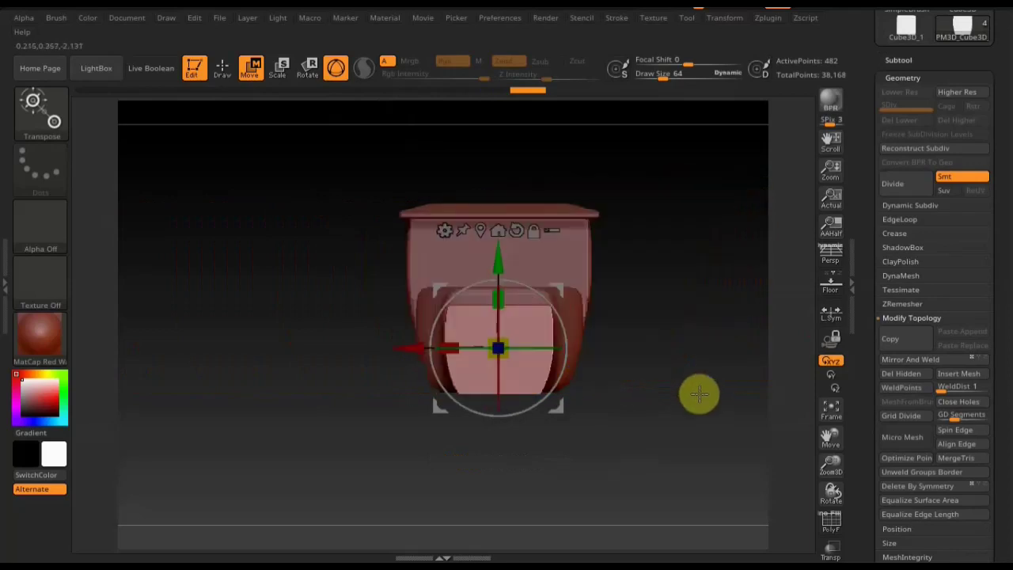
# - Duplicate the hood cube as a new subtool and display its polygon wireframe
pyautogui.click(221, 68)
pyautogui.moveTo(675, 340)
pyautogui.mouseDown()
pyautogui.moveTo(723, 339)
pyautogui.moveTo(701, 319)
pyautogui.moveTo(715, 344)
pyautogui.mouseUp()
pyautogui.click(902, 57)
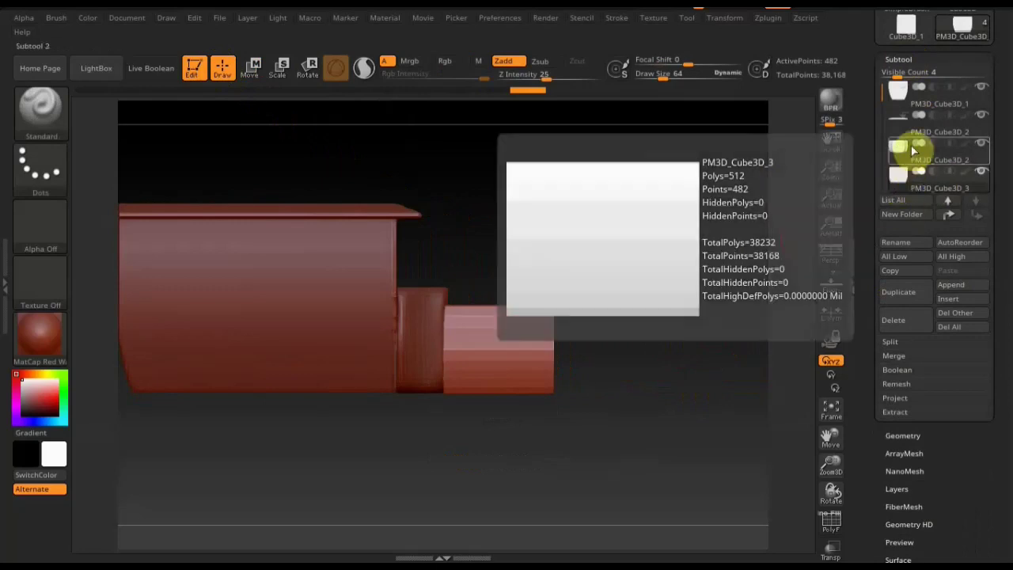
pyautogui.click(918, 297)
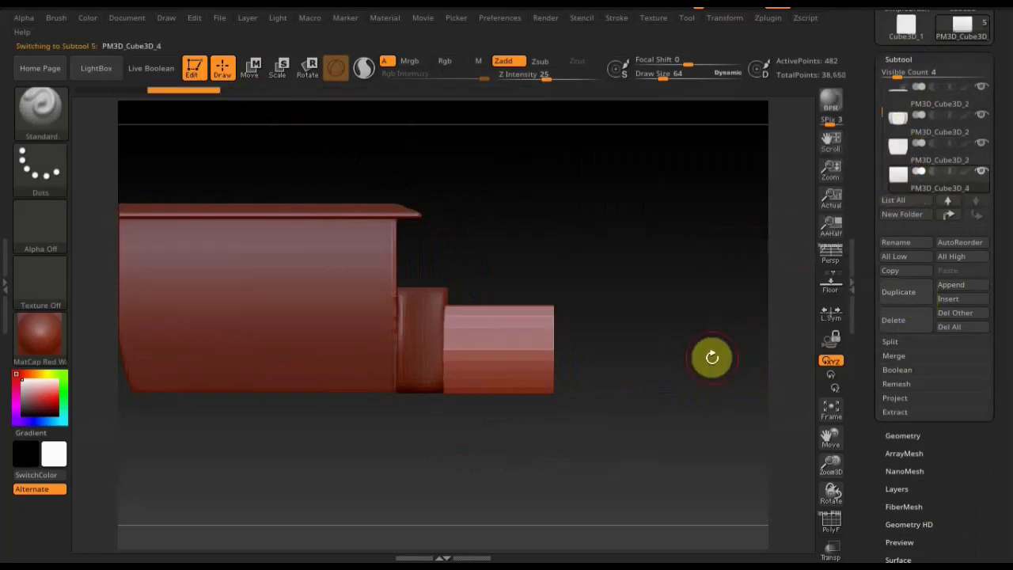
pyautogui.click(831, 521)
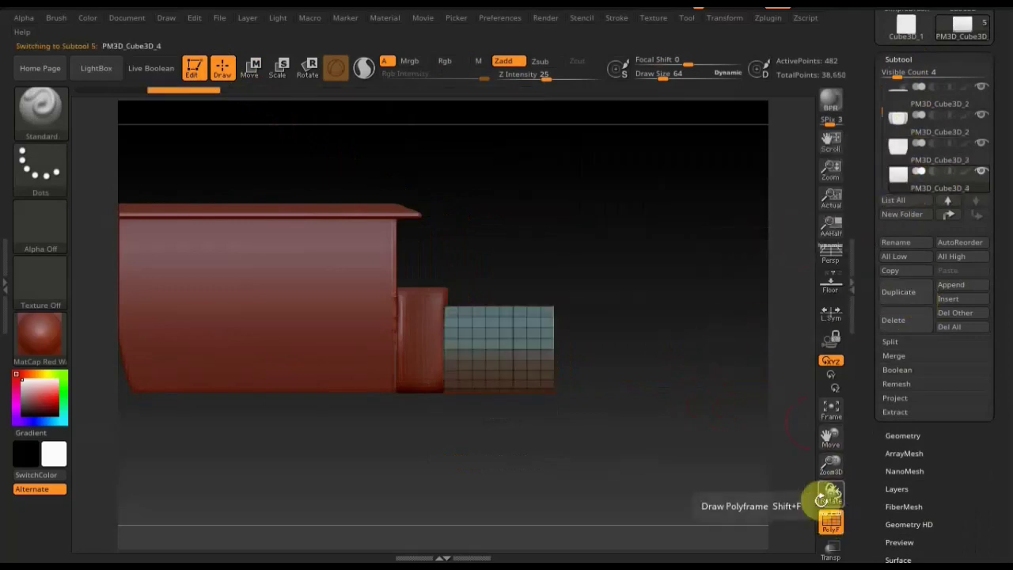
# - DynaMesh the copy at resolution 128, raising it to 5,532 active points
pyautogui.click(904, 433)
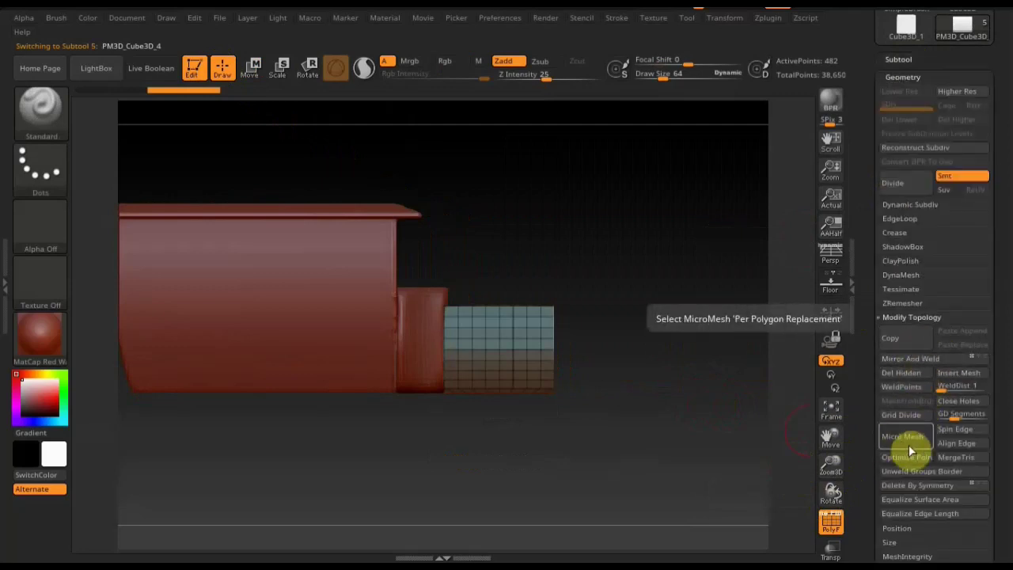
pyautogui.click(901, 275)
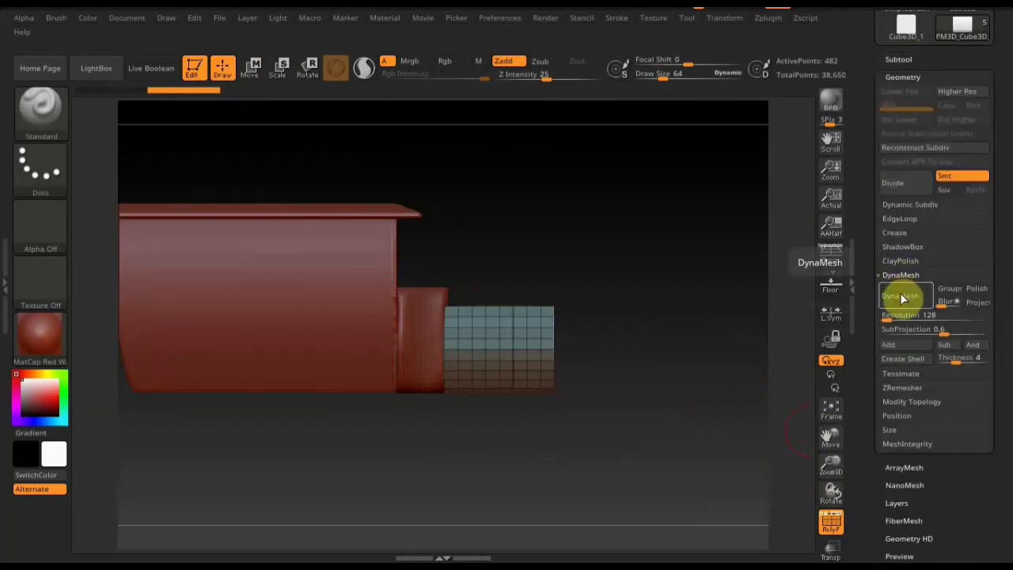
pyautogui.click(903, 296)
pyautogui.moveTo(776, 317)
pyautogui.mouseDown()
pyautogui.moveTo(683, 344)
pyautogui.moveTo(695, 342)
pyautogui.mouseUp()
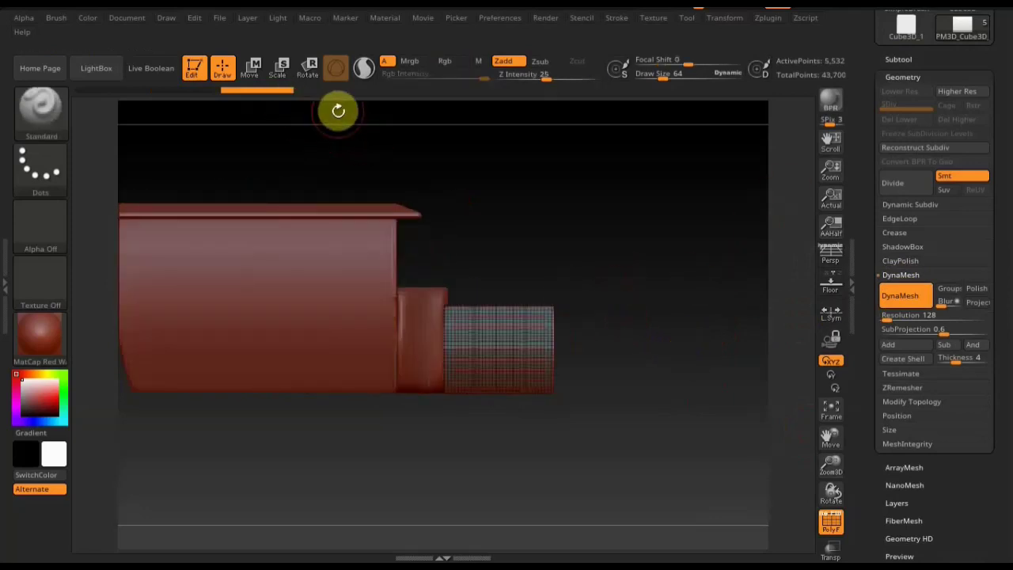
# - Move the copy out past the hood front and squash it into a thin, taller plate
pyautogui.press('w')
pyautogui.moveTo(622, 350); pyautogui.dragTo(696, 366)
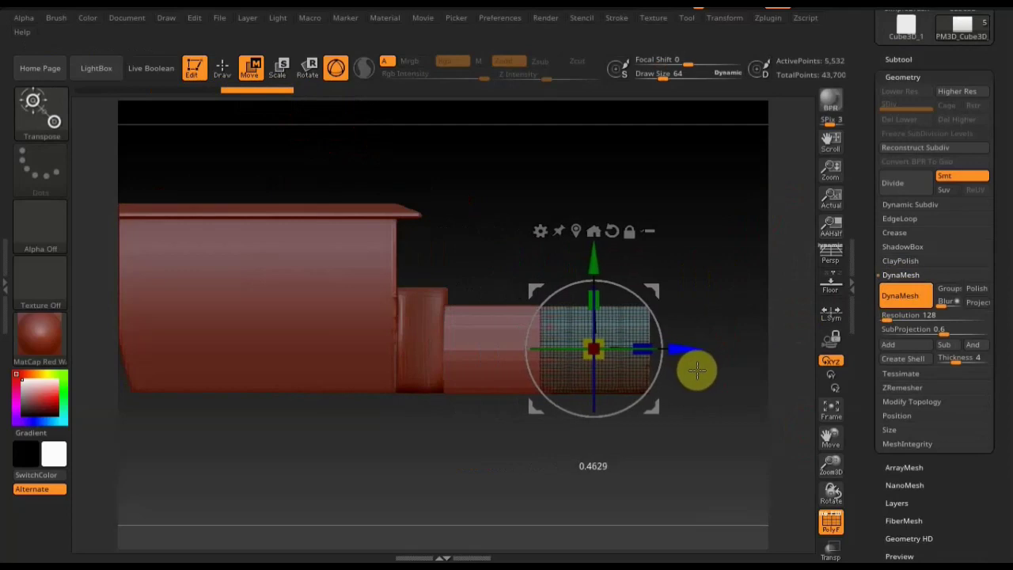
pyautogui.moveTo(648, 345); pyautogui.dragTo(615, 345)
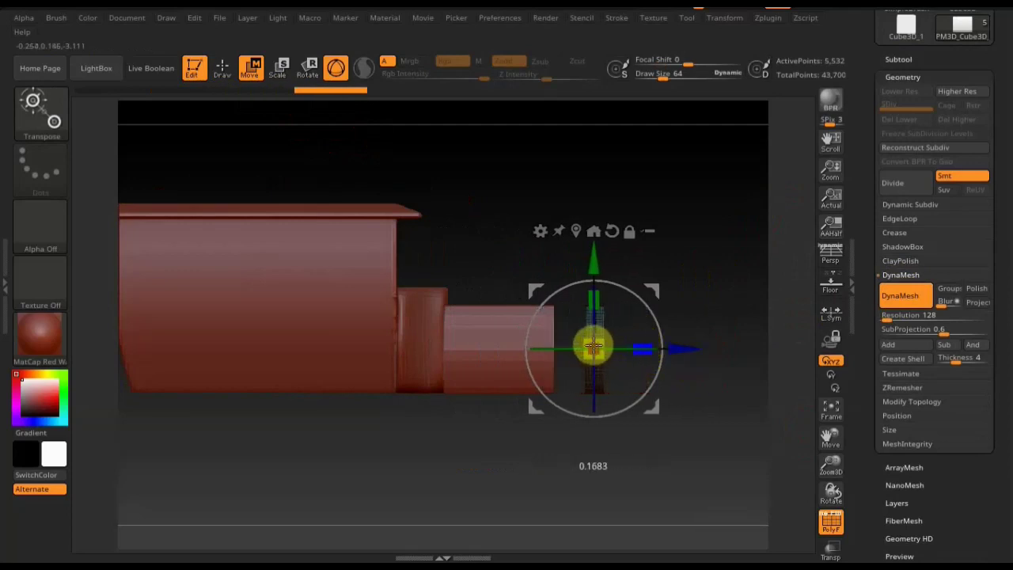
pyautogui.moveTo(611, 346)
pyautogui.mouseDown()
pyautogui.moveTo(633, 420)
pyautogui.moveTo(702, 430)
pyautogui.mouseUp()
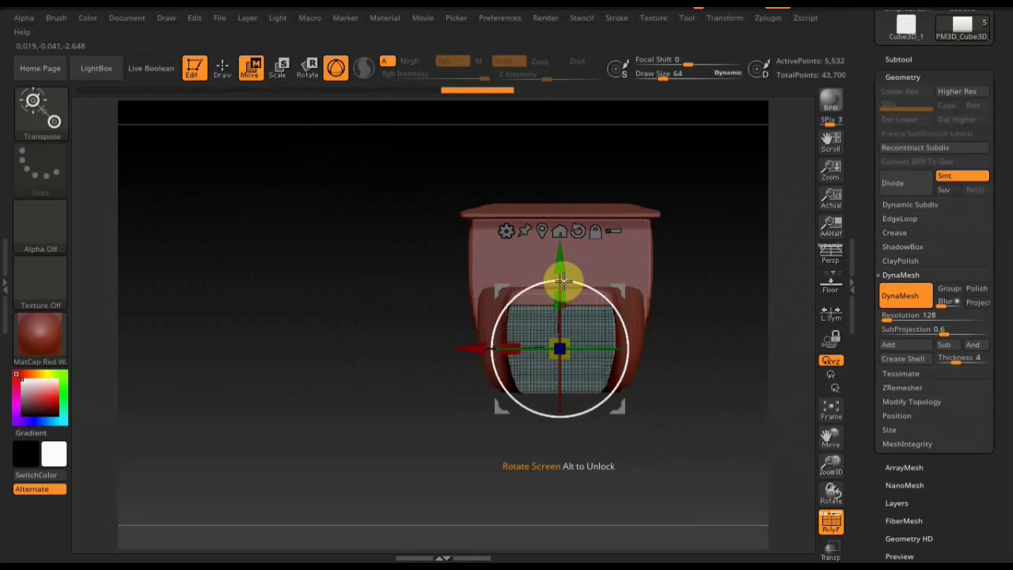
pyautogui.moveTo(563, 292)
pyautogui.mouseDown()
pyautogui.moveTo(558, 245)
pyautogui.moveTo(556, 262)
pyautogui.mouseUp()
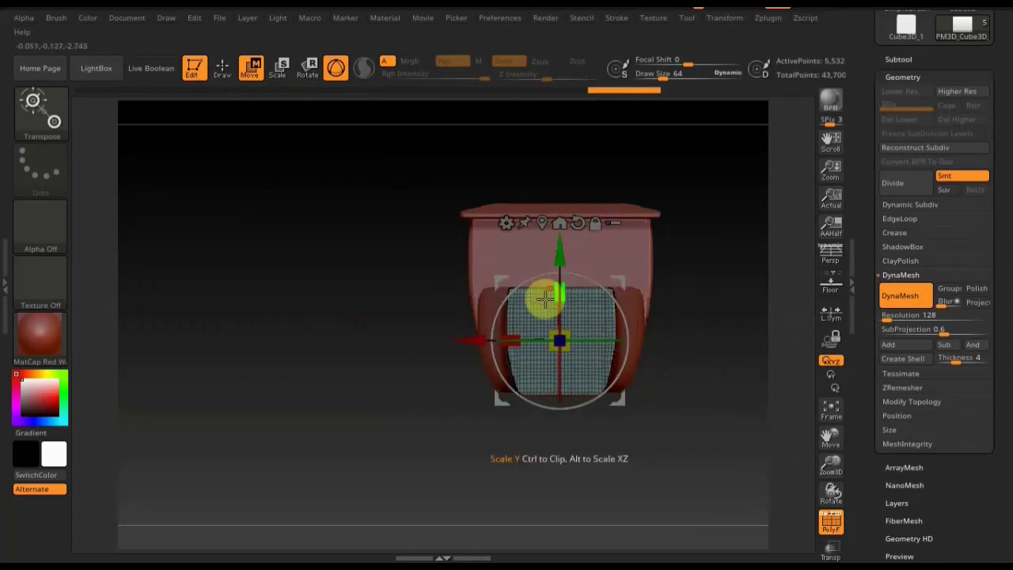
# - Turn off PolyF, check the plate from the side and front, and return to Draw
pyautogui.moveTo(694, 312)
pyautogui.mouseDown()
pyautogui.moveTo(752, 317)
pyautogui.moveTo(713, 311)
pyautogui.moveTo(712, 332)
pyautogui.moveTo(658, 332)
pyautogui.moveTo(691, 331)
pyautogui.mouseUp()
pyautogui.click(833, 527)
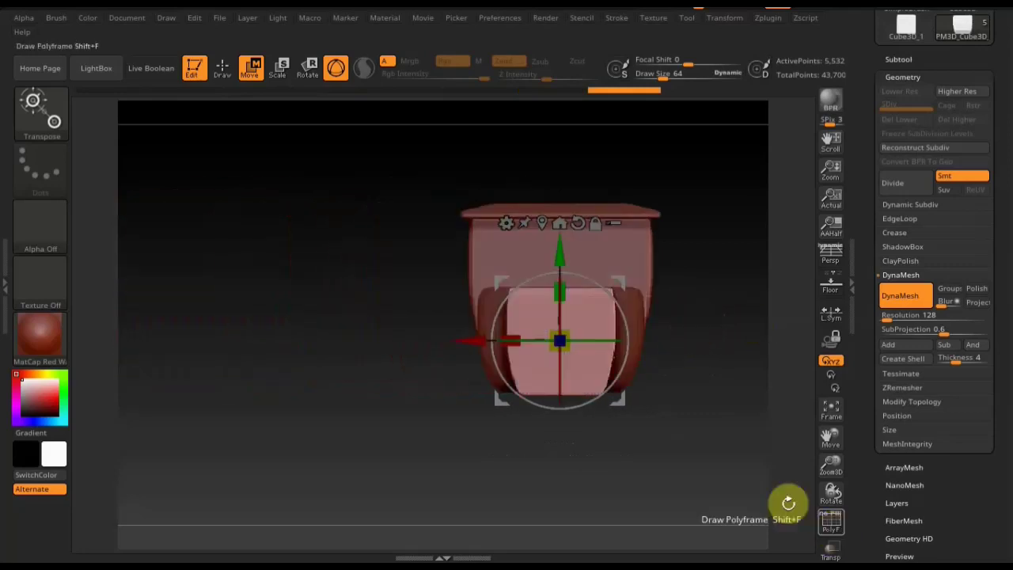
pyautogui.moveTo(786, 500)
pyautogui.mouseDown()
pyautogui.moveTo(663, 474)
pyautogui.moveTo(646, 477)
pyautogui.moveTo(659, 487)
pyautogui.moveTo(483, 494)
pyautogui.mouseUp()
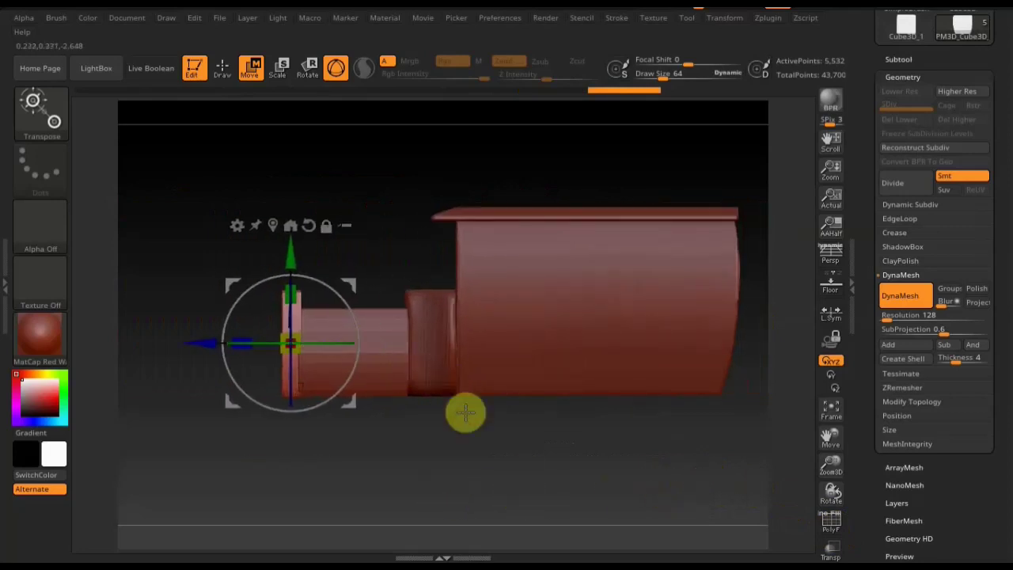
pyautogui.moveTo(465, 412)
pyautogui.mouseDown()
pyautogui.moveTo(545, 446)
pyautogui.moveTo(561, 443)
pyautogui.moveTo(557, 427)
pyautogui.mouseUp()
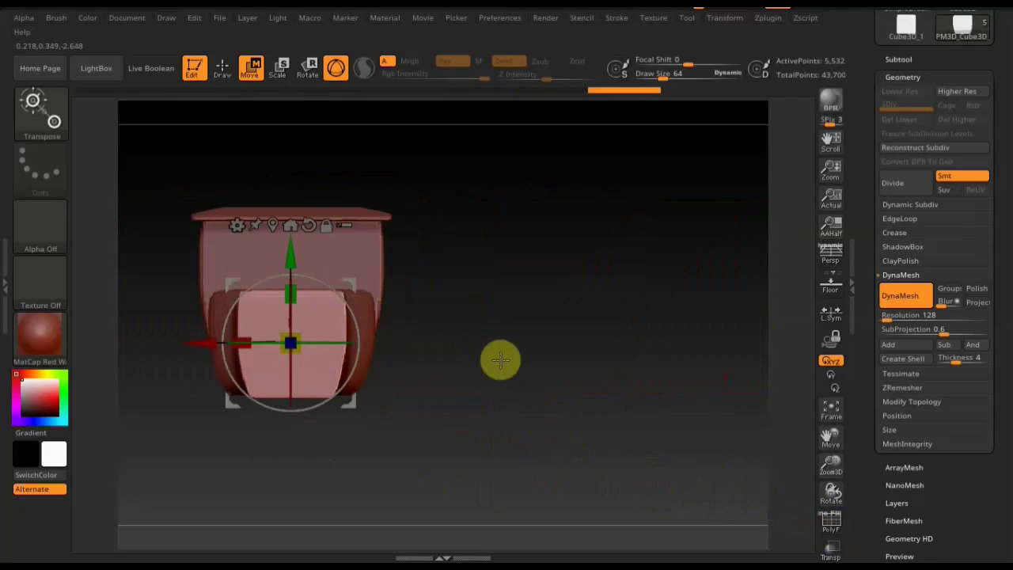
pyautogui.moveTo(500, 360)
pyautogui.keyDown('alt'); pyautogui.mouseDown()
pyautogui.moveTo(632, 365)
pyautogui.moveTo(610, 334)
pyautogui.moveTo(689, 331)
pyautogui.moveTo(618, 340)
pyautogui.moveTo(695, 473)
pyautogui.moveTo(457, 470)
pyautogui.mouseUp(); pyautogui.keyUp('alt')
pyautogui.click(222, 68)
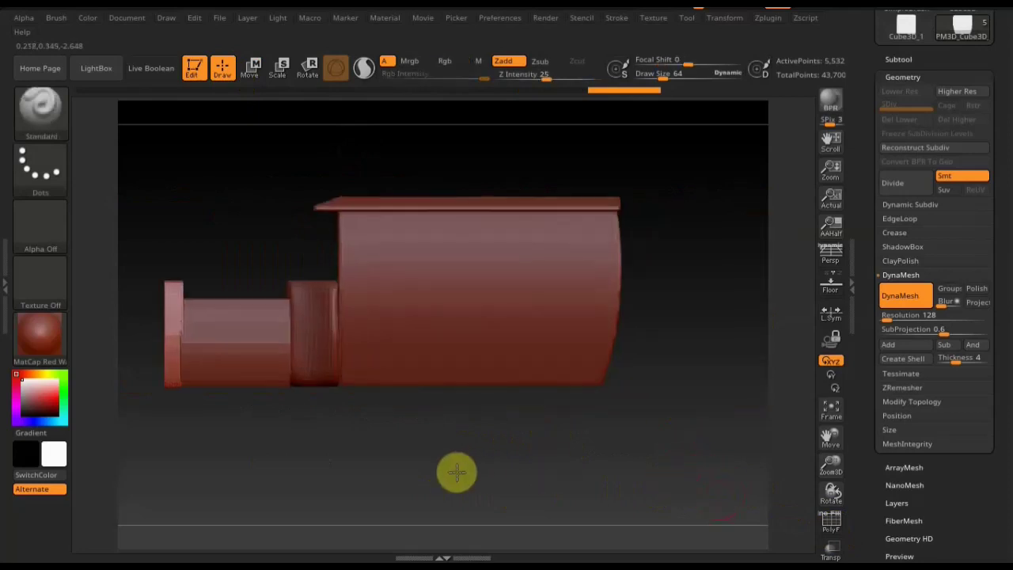
# - Append a new cube subtool and make it the active one
pyautogui.click(897, 58)
pyautogui.click(962, 287)
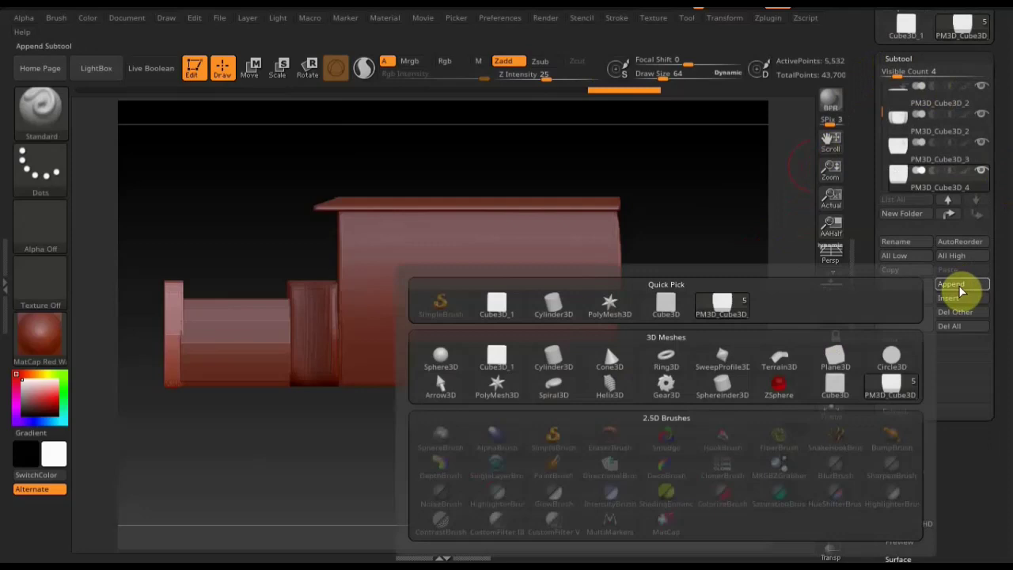
pyautogui.click(494, 308)
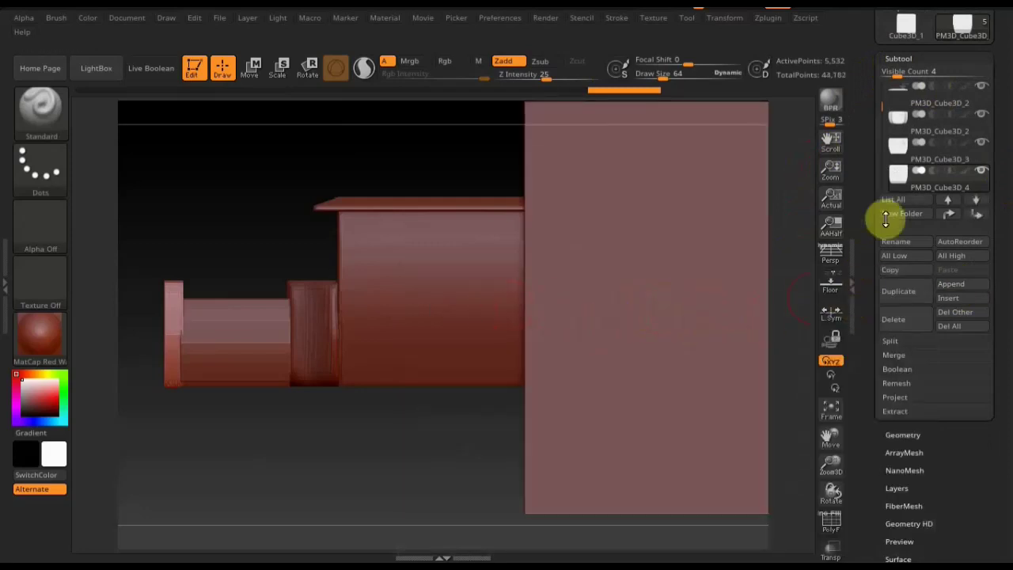
pyautogui.click(979, 205)
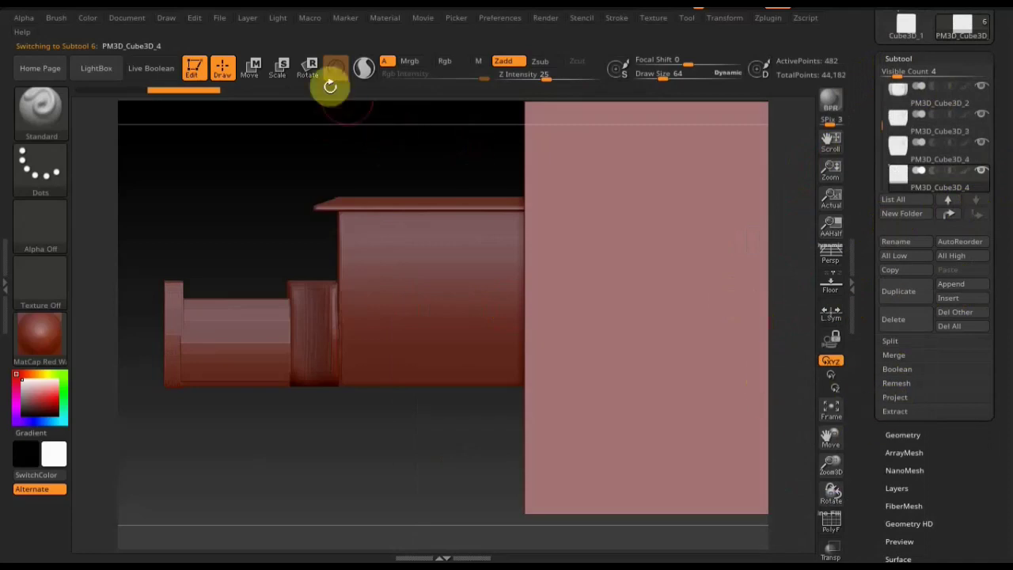
# - Shrink the new cube to a small box and raise it above the car body
pyautogui.click(247, 72)
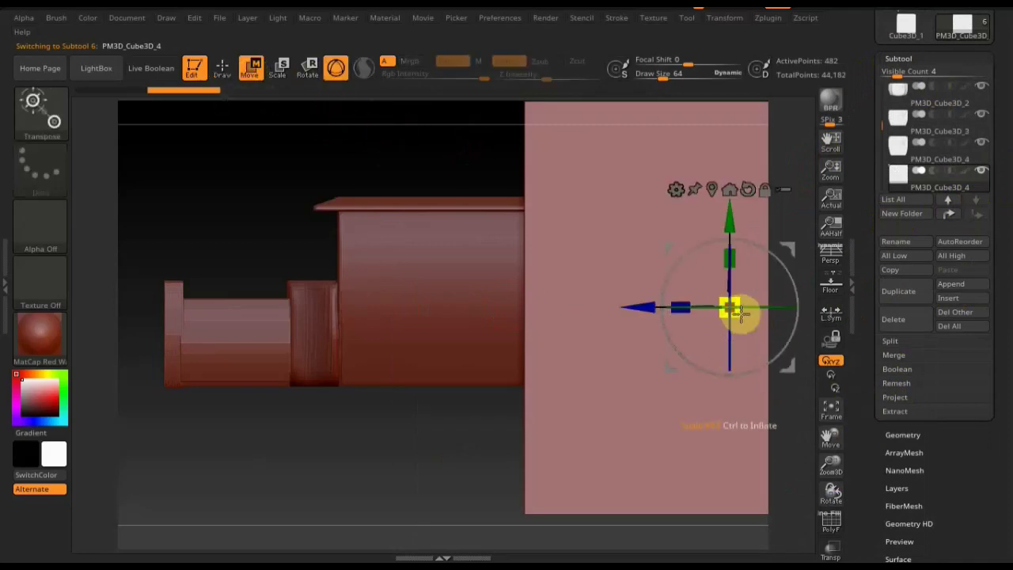
pyautogui.moveTo(741, 312); pyautogui.dragTo(626, 167)
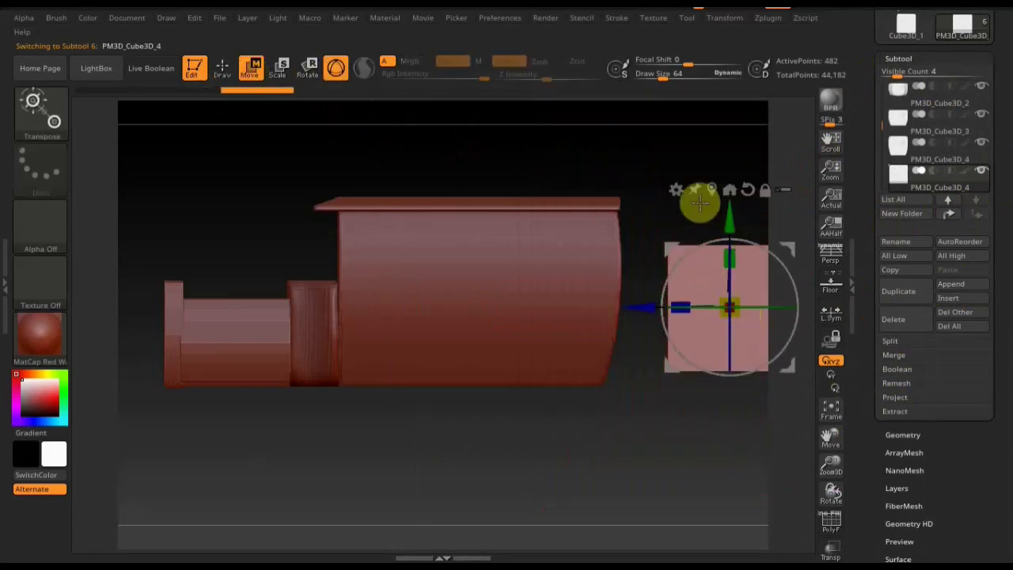
pyautogui.moveTo(668, 308); pyautogui.dragTo(405, 274)
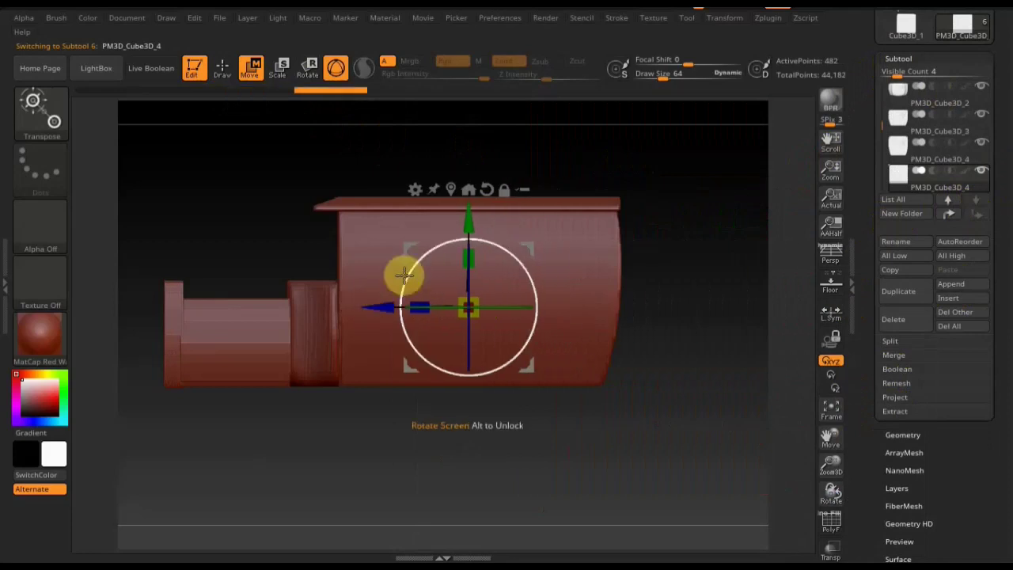
pyautogui.moveTo(467, 224); pyautogui.dragTo(466, 85)
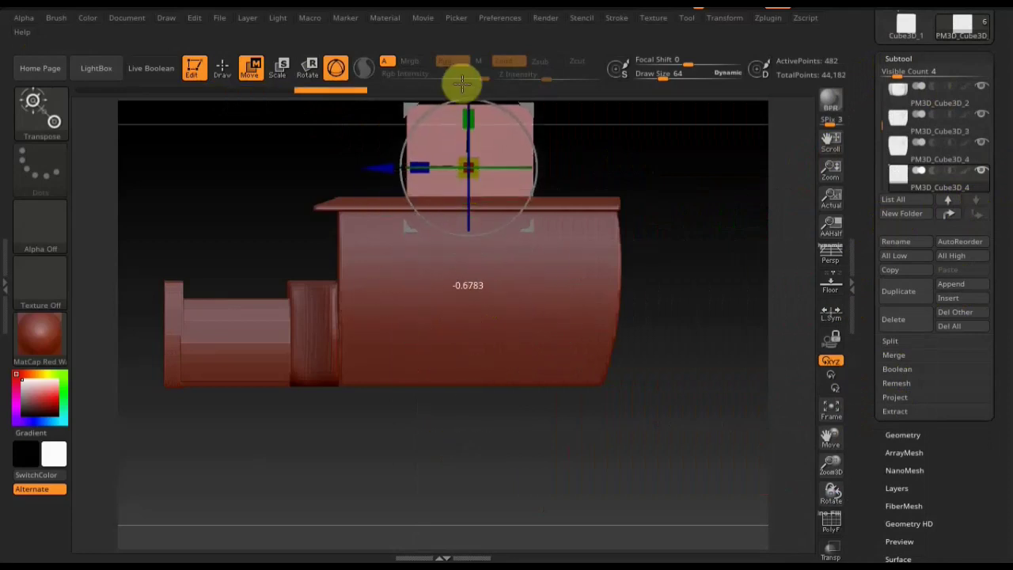
pyautogui.moveTo(630, 428); pyautogui.dragTo(690, 430)
pyautogui.keyDown('alt'); pyautogui.moveTo(665, 291); pyautogui.dragTo(602, 346); pyautogui.keyUp('alt')
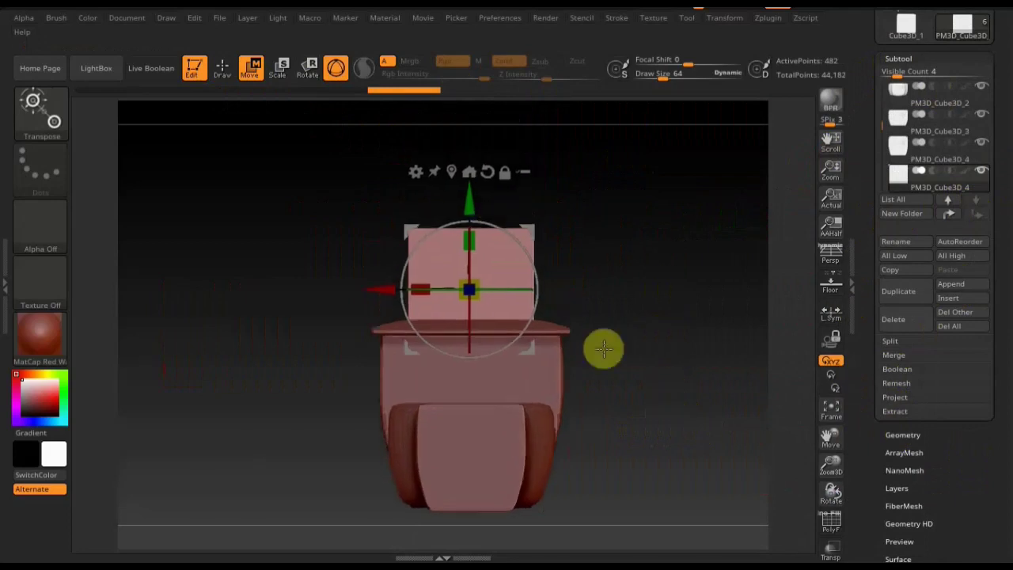
pyautogui.moveTo(472, 197); pyautogui.dragTo(466, 151)
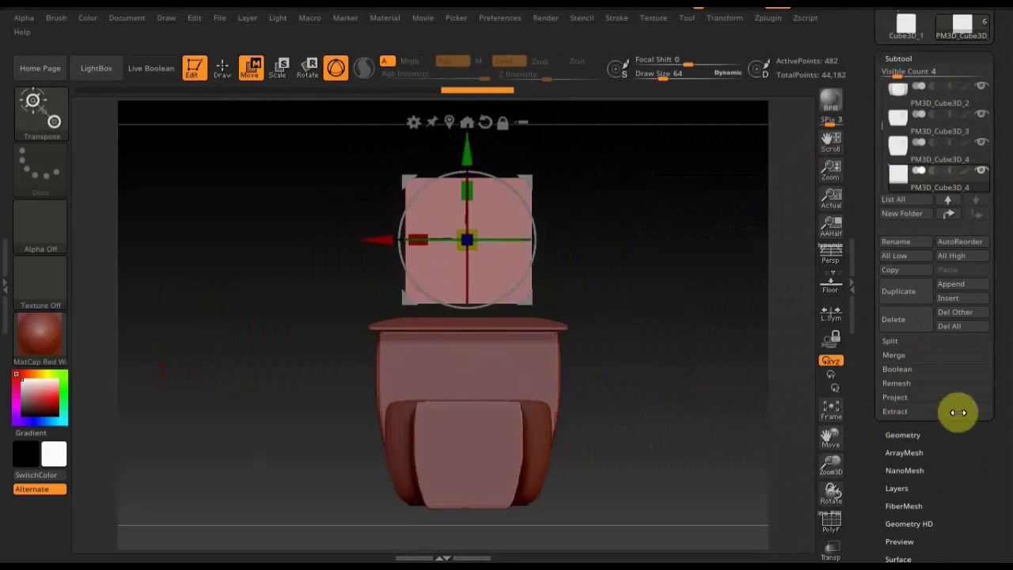
# - DynaMesh the box, flatten it into a wide thin slab, and lower it toward the cab
pyautogui.click(903, 434)
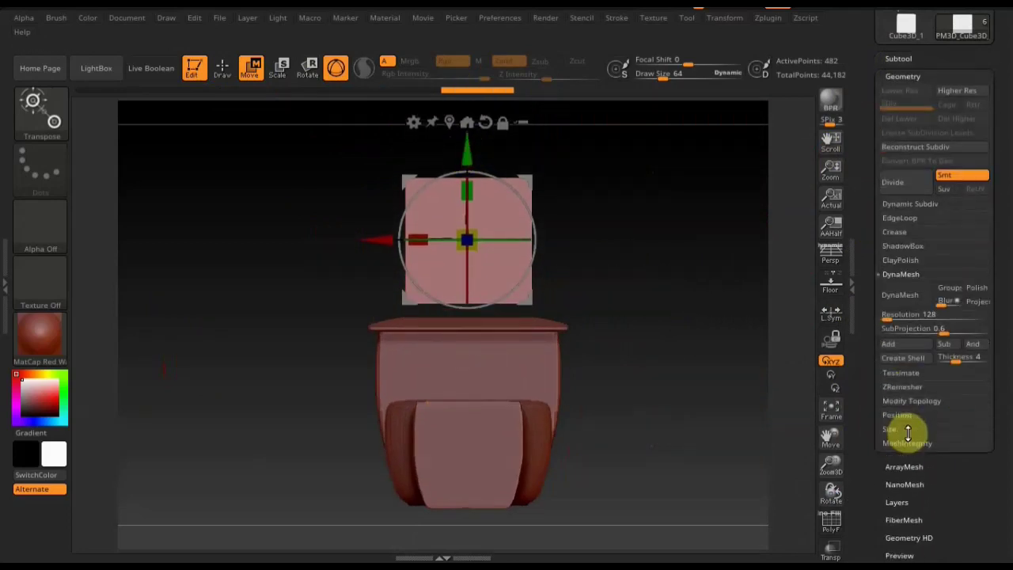
pyautogui.click(903, 297)
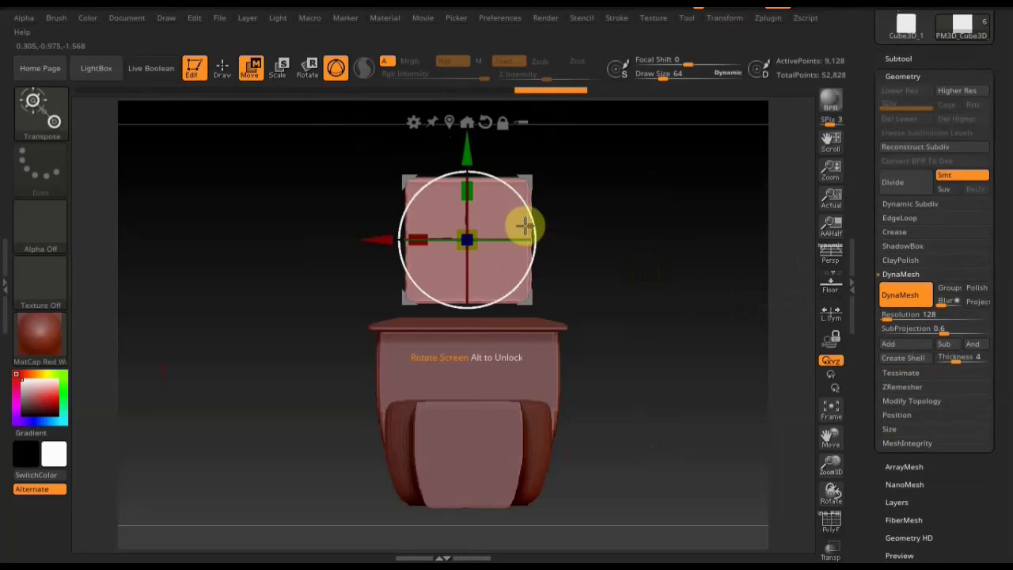
pyautogui.moveTo(471, 187); pyautogui.dragTo(475, 228)
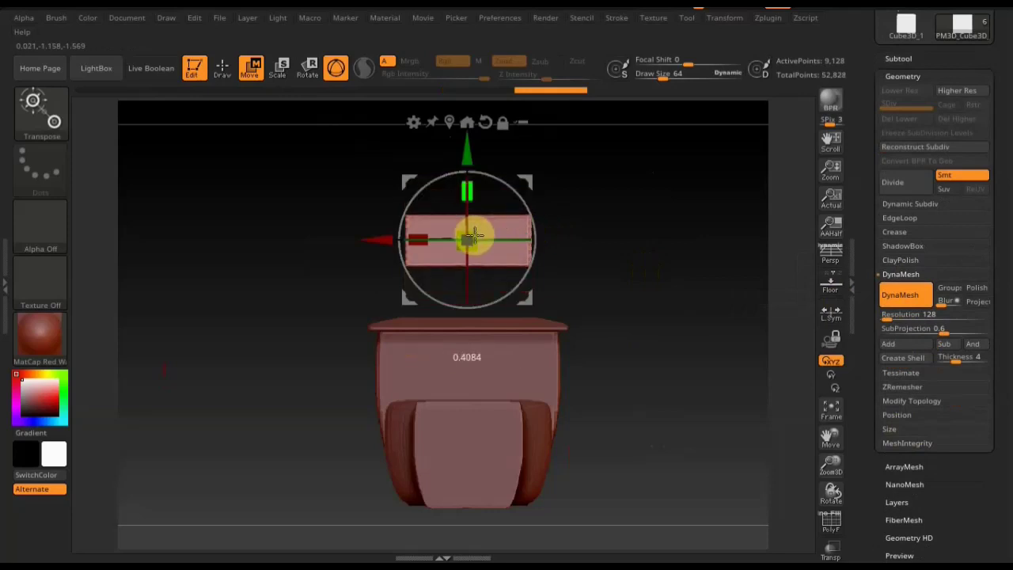
pyautogui.moveTo(642, 248); pyautogui.dragTo(590, 254)
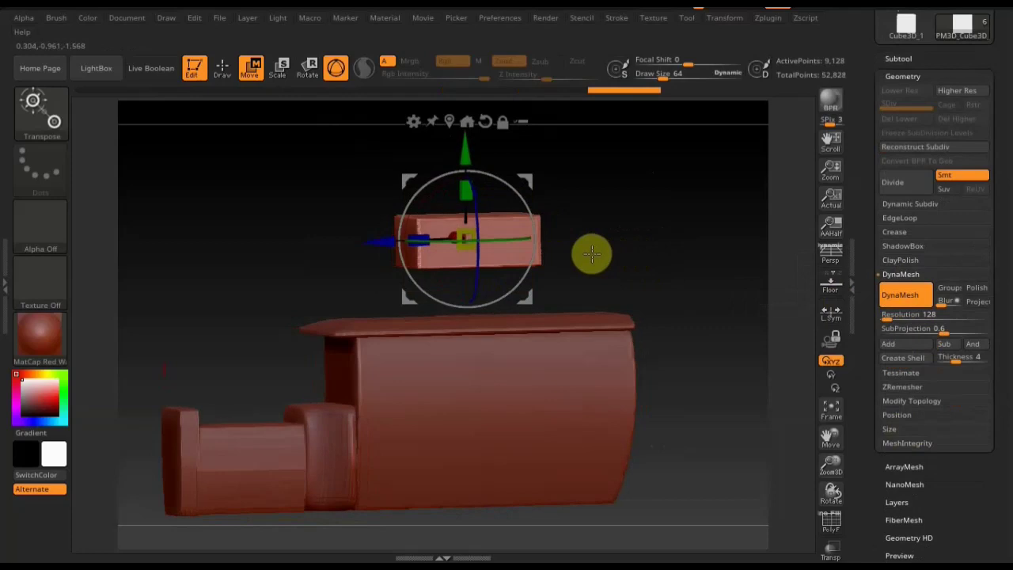
pyautogui.moveTo(652, 245)
pyautogui.mouseDown()
pyautogui.moveTo(646, 255)
pyautogui.moveTo(606, 228)
pyautogui.moveTo(704, 244)
pyautogui.moveTo(703, 258)
pyautogui.mouseUp()
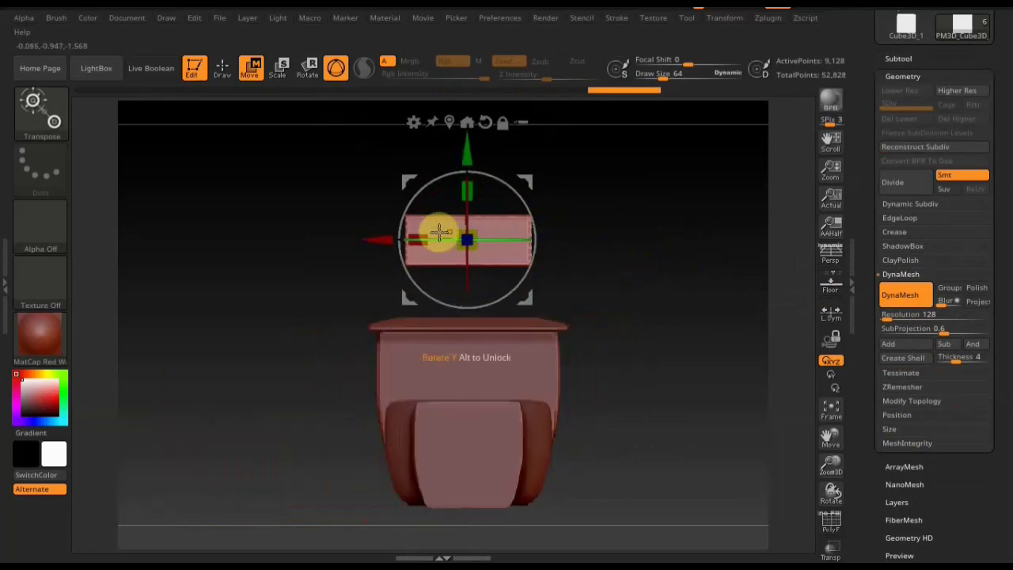
pyautogui.moveTo(439, 232); pyautogui.dragTo(372, 239)
pyautogui.moveTo(467, 147); pyautogui.dragTo(463, 273)
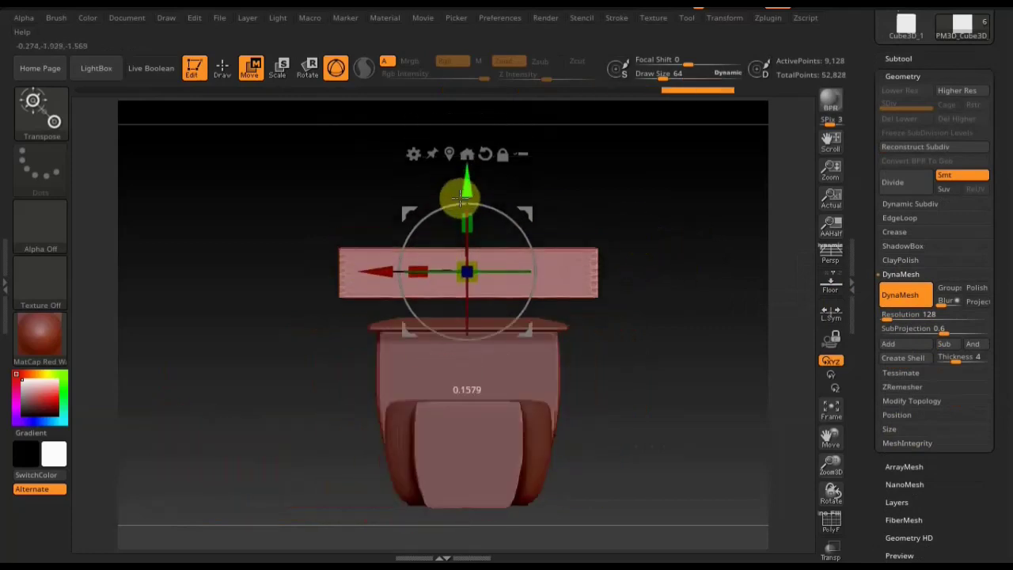
# - Slide the slab onto the cab side and size it as a window panel
pyautogui.moveTo(630, 244); pyautogui.dragTo(653, 260)
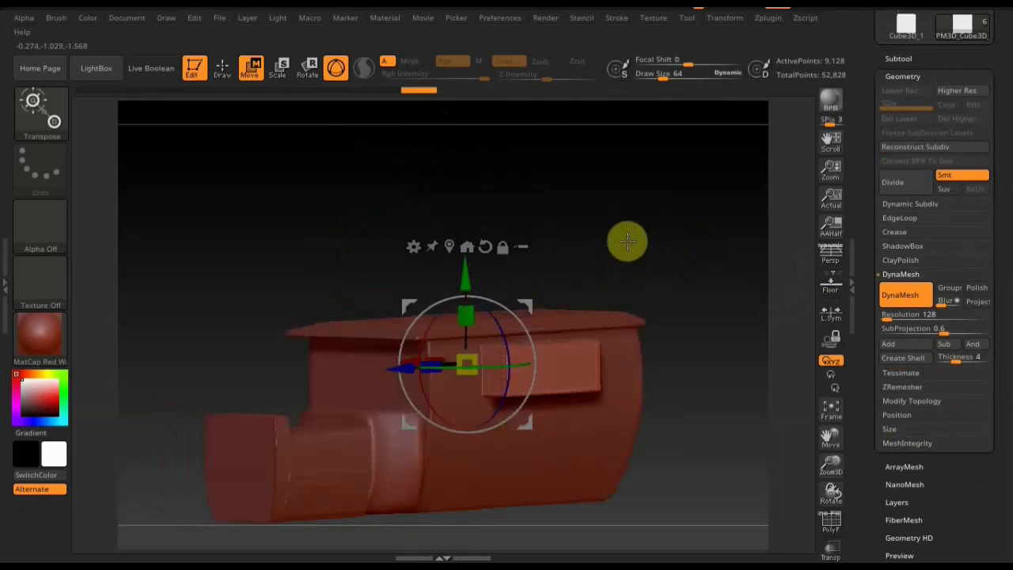
pyautogui.moveTo(373, 365); pyautogui.dragTo(337, 366)
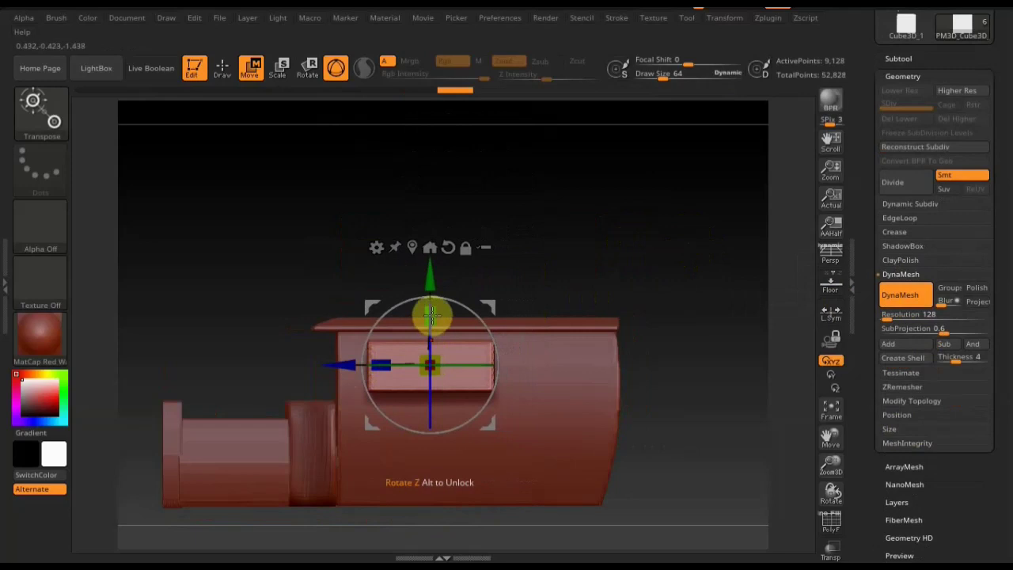
pyautogui.moveTo(432, 311)
pyautogui.mouseDown()
pyautogui.moveTo(434, 259)
pyautogui.moveTo(425, 278)
pyautogui.mouseUp()
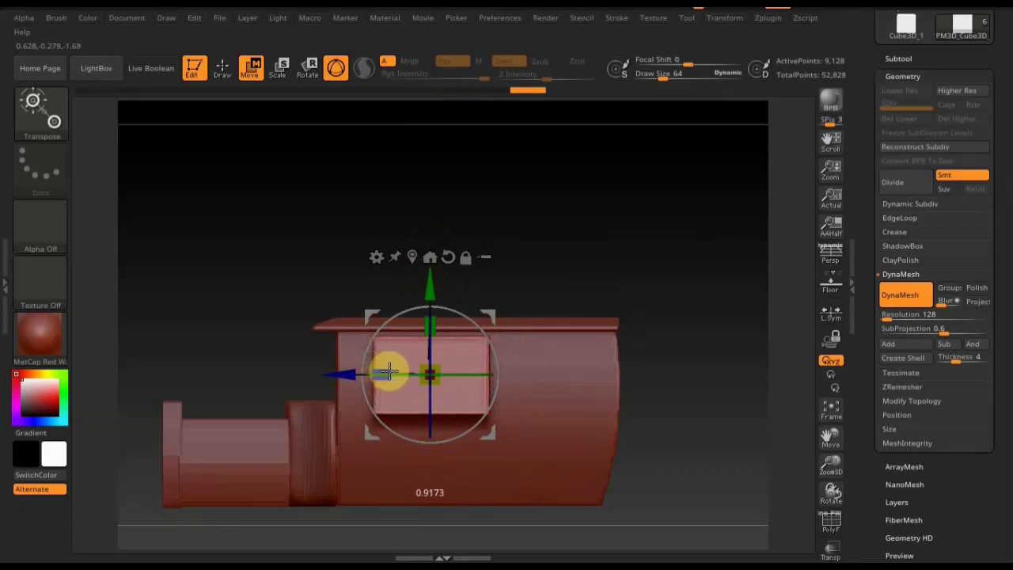
pyautogui.moveTo(394, 372); pyautogui.dragTo(330, 375)
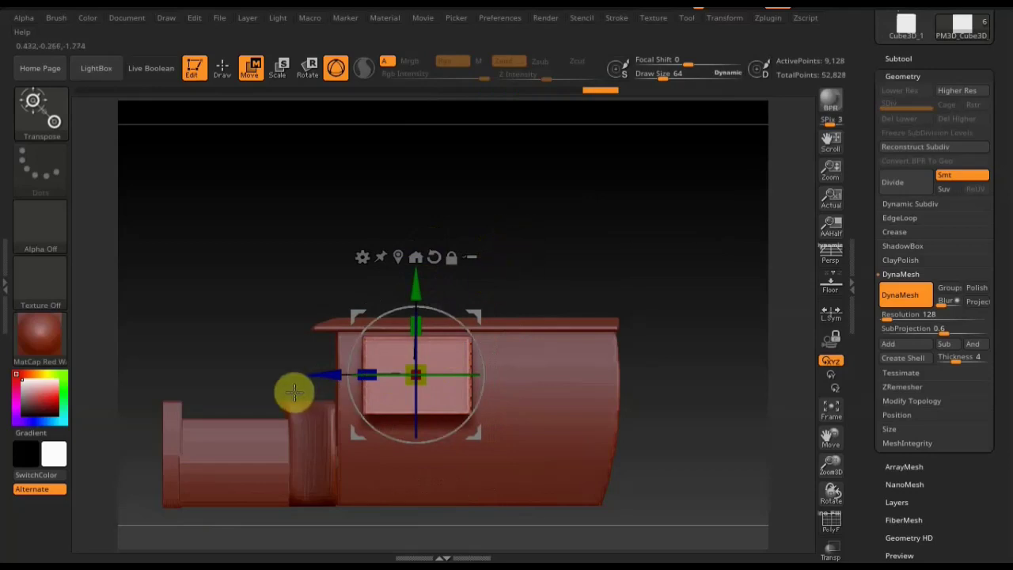
# - Duplicate the window panel and move the copy right as a second window
pyautogui.click(898, 57)
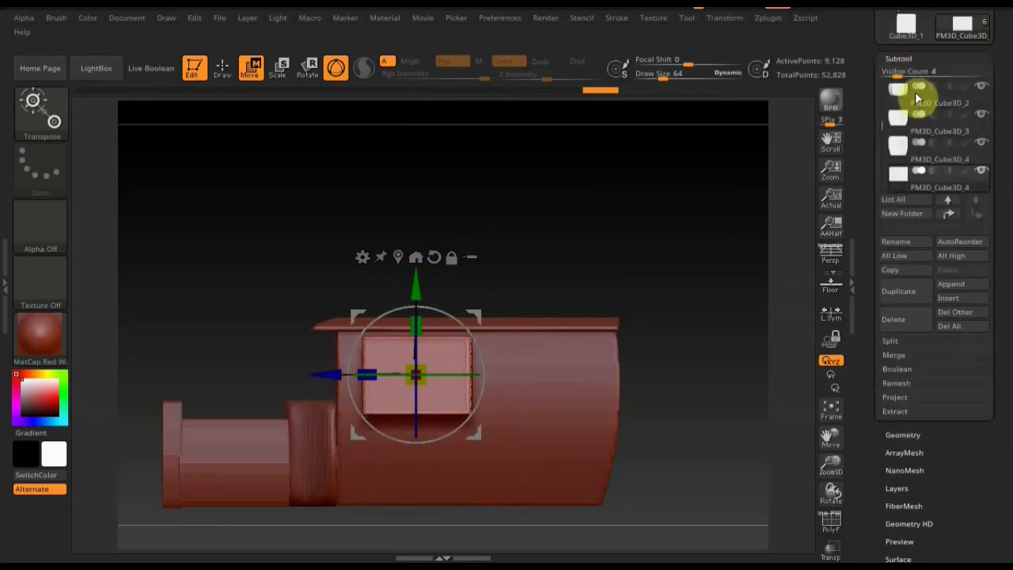
pyautogui.click(907, 301)
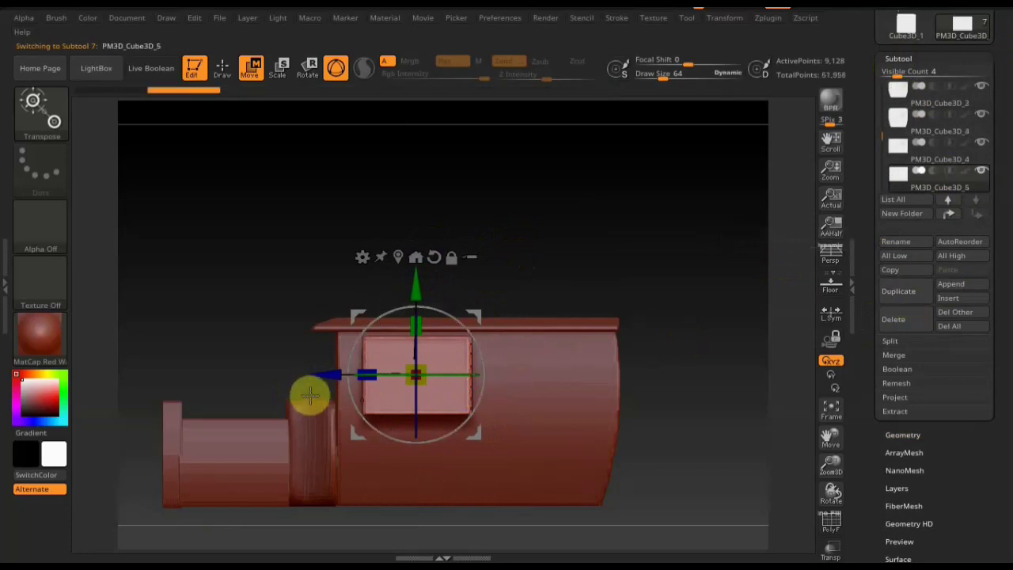
pyautogui.moveTo(309, 395); pyautogui.dragTo(439, 393)
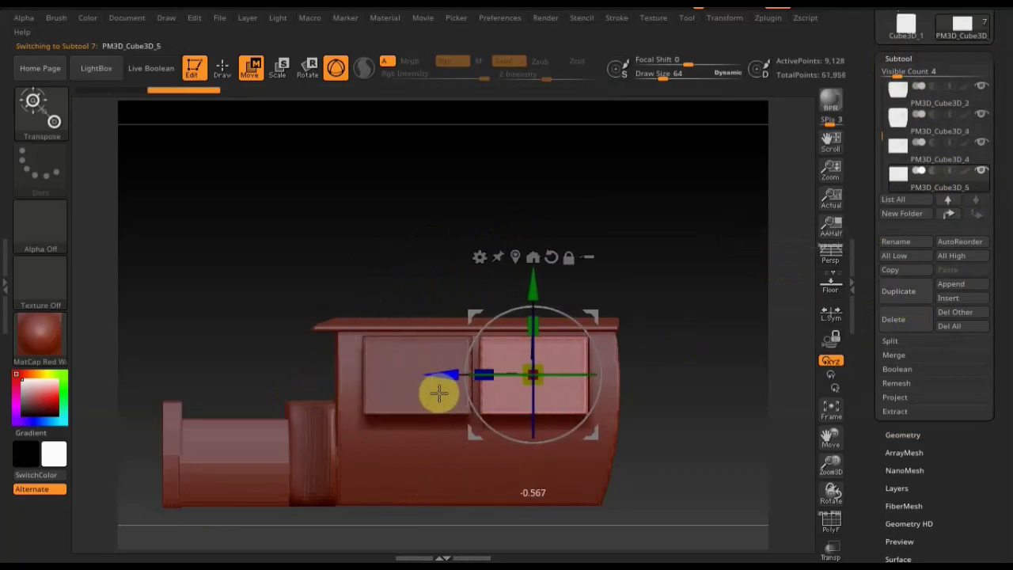
pyautogui.moveTo(440, 393); pyautogui.dragTo(449, 393)
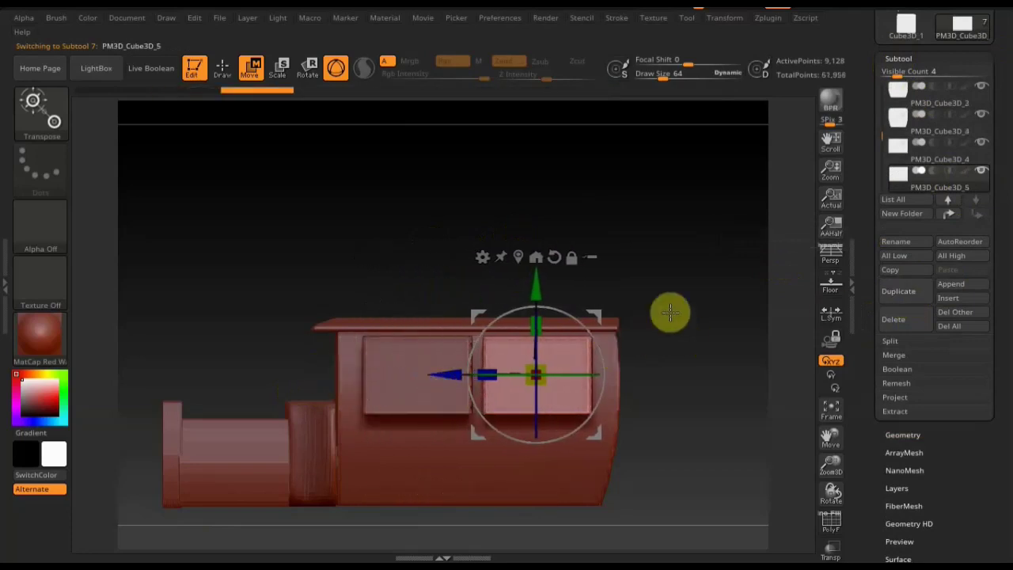
pyautogui.moveTo(670, 313)
pyautogui.mouseDown()
pyautogui.moveTo(681, 439)
pyautogui.moveTo(703, 373)
pyautogui.mouseUp()
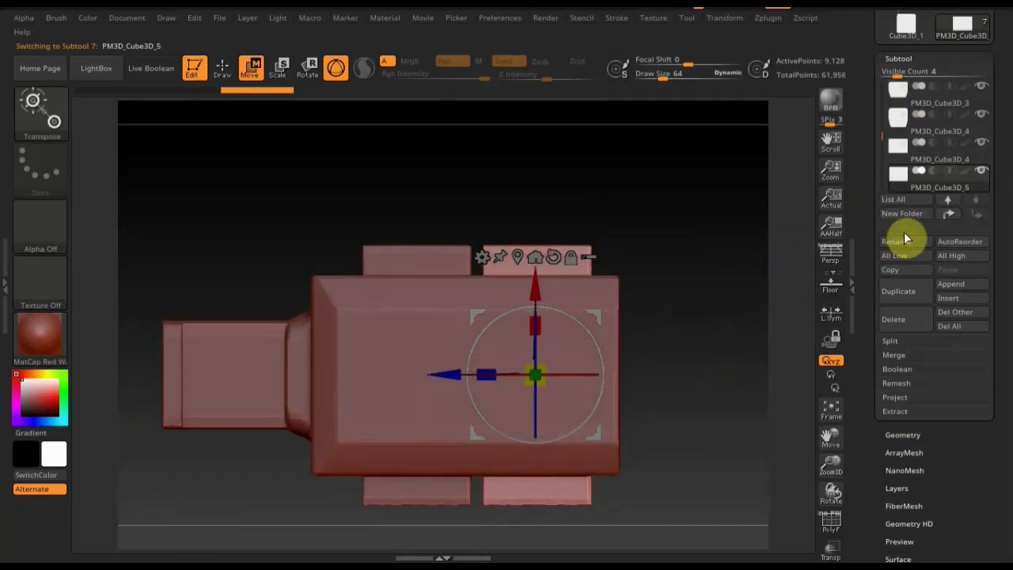
# - Duplicate the panel again, rotate it 90°, and stretch it lengthwise past both cab ends
pyautogui.click(909, 294)
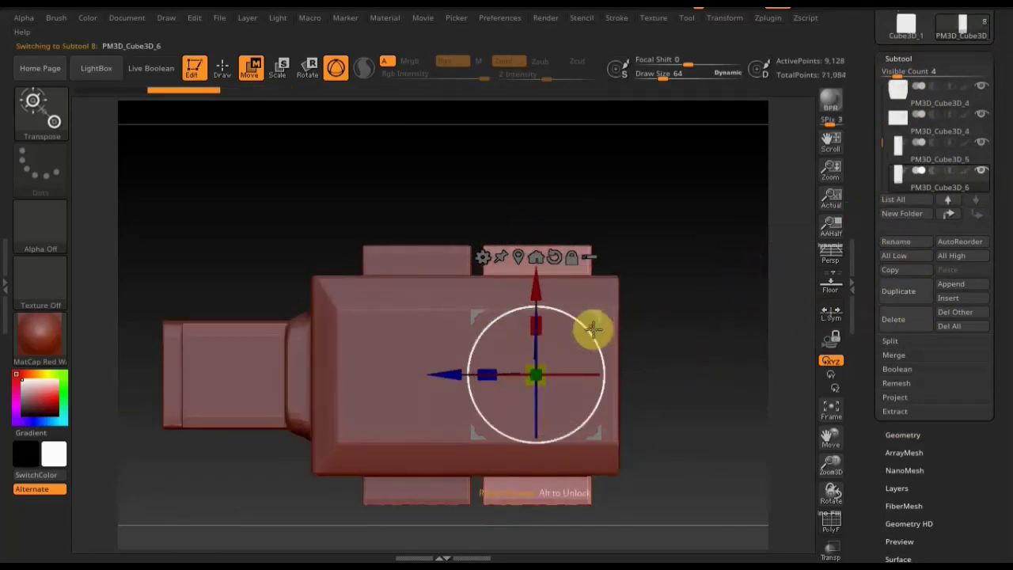
pyautogui.moveTo(592, 332)
pyautogui.mouseDown()
pyautogui.moveTo(523, 296)
pyautogui.moveTo(477, 303)
pyautogui.mouseUp()
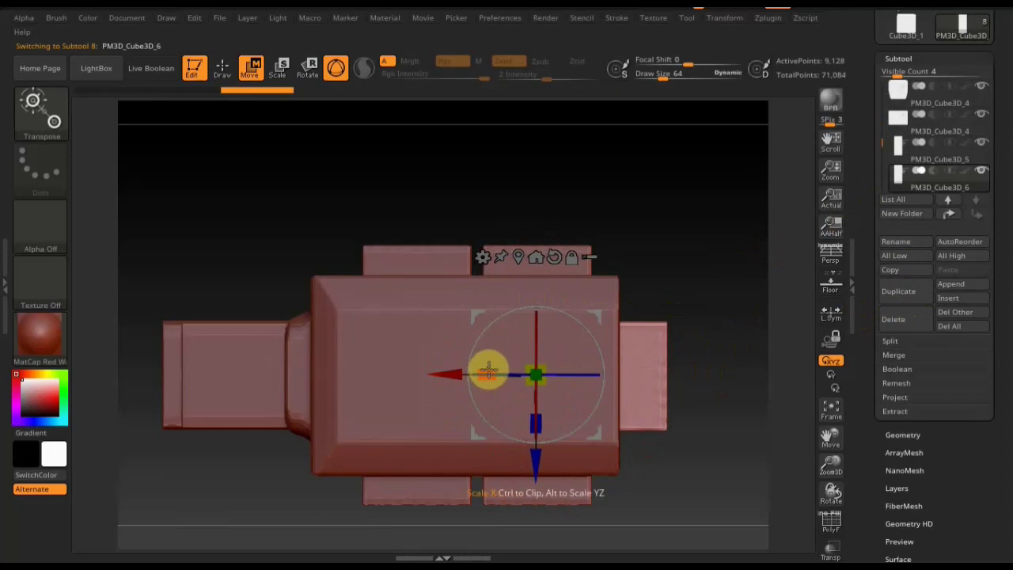
pyautogui.moveTo(488, 371)
pyautogui.mouseDown()
pyautogui.moveTo(373, 362)
pyautogui.moveTo(429, 364)
pyautogui.moveTo(371, 371)
pyautogui.mouseUp()
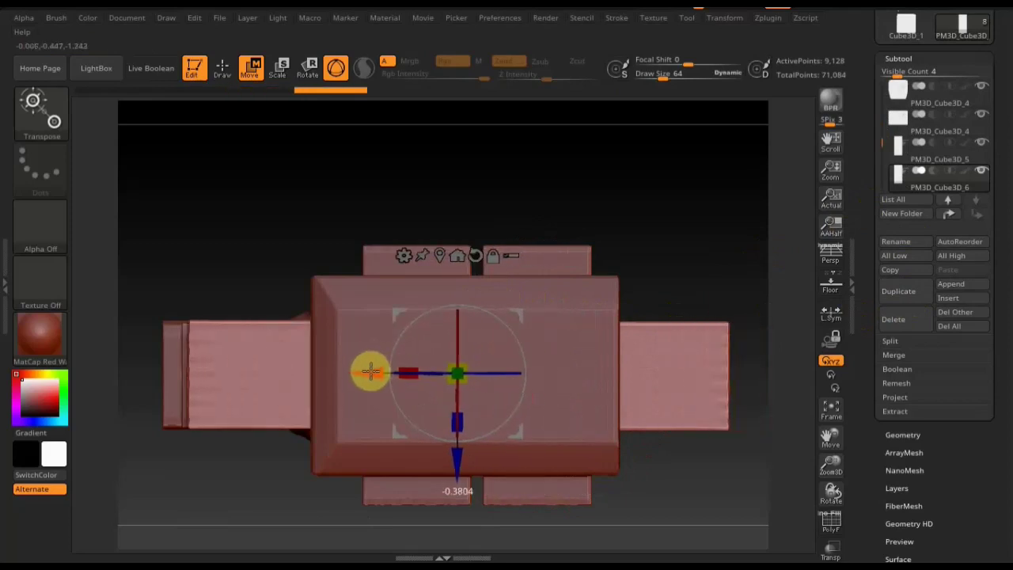
pyautogui.moveTo(670, 501)
pyautogui.mouseDown()
pyautogui.moveTo(672, 353)
pyautogui.moveTo(699, 477)
pyautogui.mouseUp()
pyautogui.moveTo(460, 322); pyautogui.dragTo(470, 387)
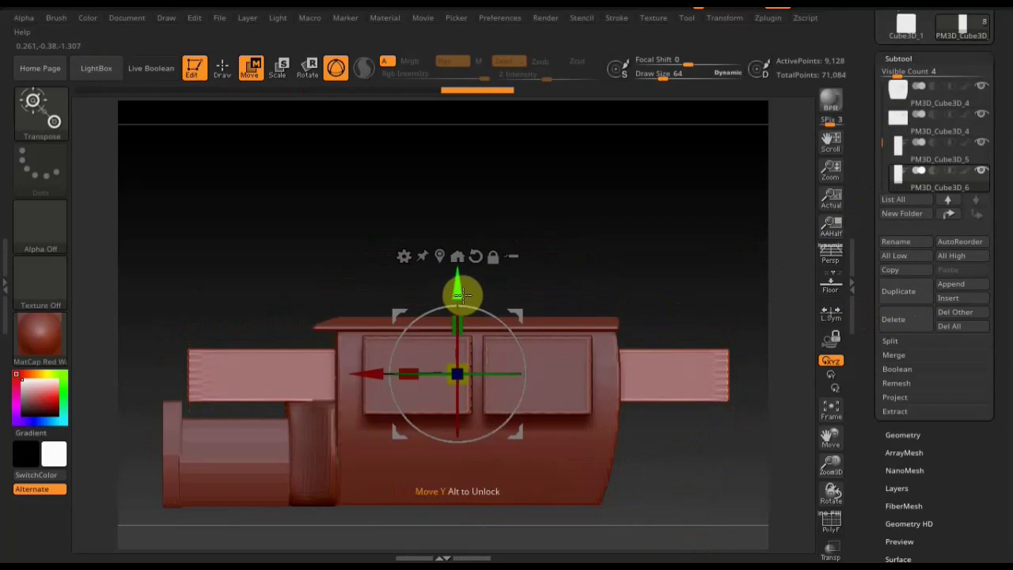
pyautogui.moveTo(464, 295); pyautogui.dragTo(457, 286)
pyautogui.moveTo(723, 444)
pyautogui.keyDown('shift'); pyautogui.mouseDown()
pyautogui.moveTo(694, 442)
pyautogui.moveTo(842, 441)
pyautogui.mouseUp(); pyautogui.keyUp('shift')
pyautogui.moveTo(712, 424)
pyautogui.keyDown('shift'); pyautogui.mouseDown()
pyautogui.moveTo(719, 428)
pyautogui.moveTo(699, 409)
pyautogui.moveTo(642, 416)
pyautogui.moveTo(681, 421)
pyautogui.moveTo(694, 412)
pyautogui.moveTo(624, 414)
pyautogui.moveTo(686, 451)
pyautogui.moveTo(673, 443)
pyautogui.mouseUp(); pyautogui.keyUp('shift')
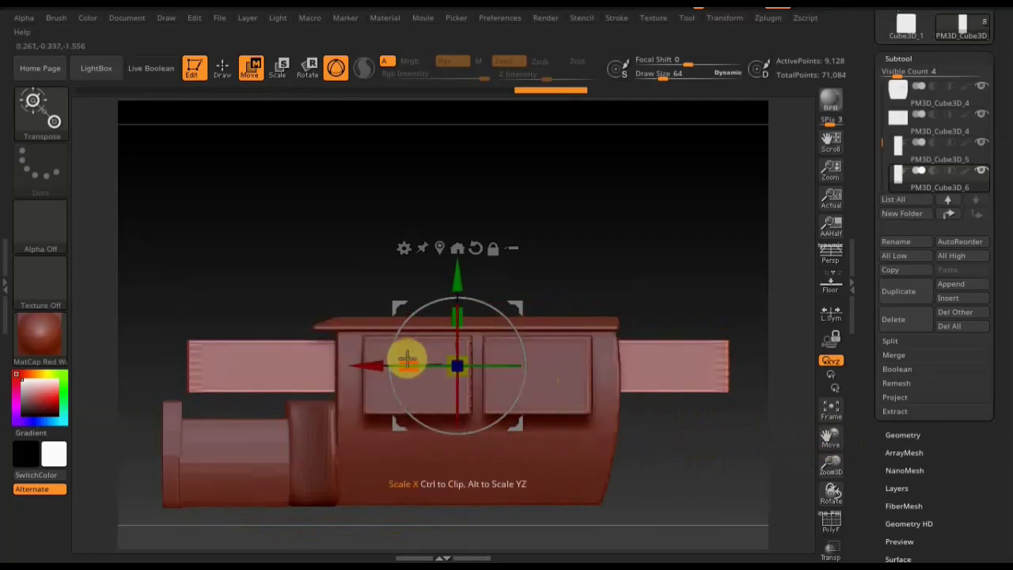
pyautogui.moveTo(638, 486)
pyautogui.mouseDown()
pyautogui.moveTo(758, 480)
pyautogui.moveTo(708, 467)
pyautogui.moveTo(663, 472)
pyautogui.moveTo(713, 473)
pyautogui.mouseUp()
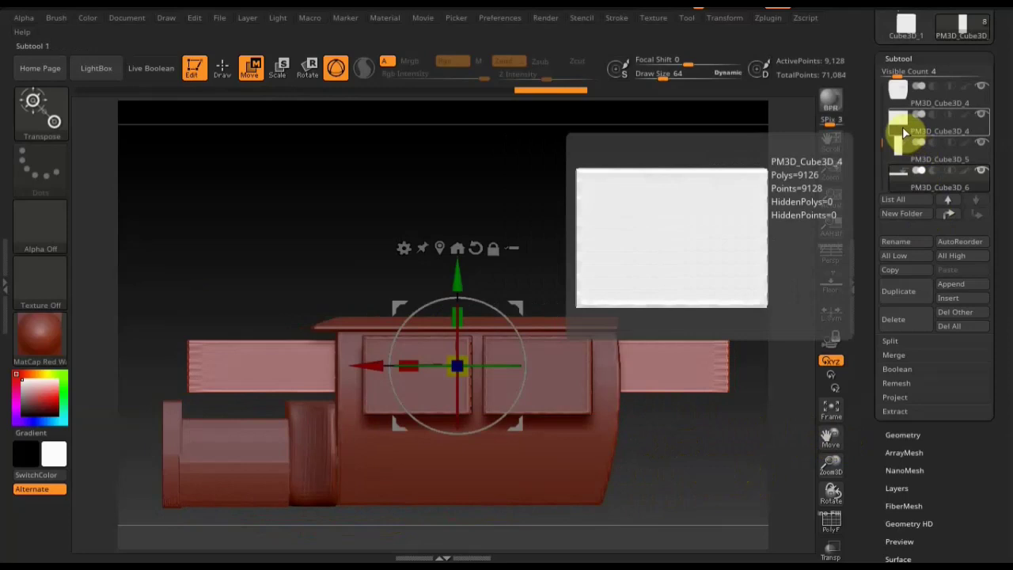
# - Select the left window panel and MergeDown it twice, confirming each merge
pyautogui.click(902, 130)
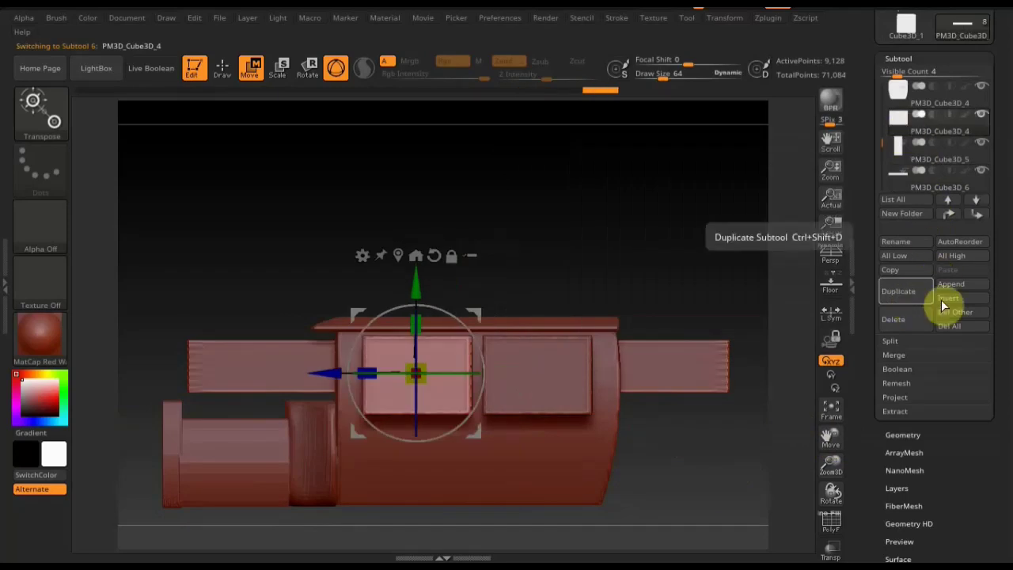
pyautogui.click(902, 355)
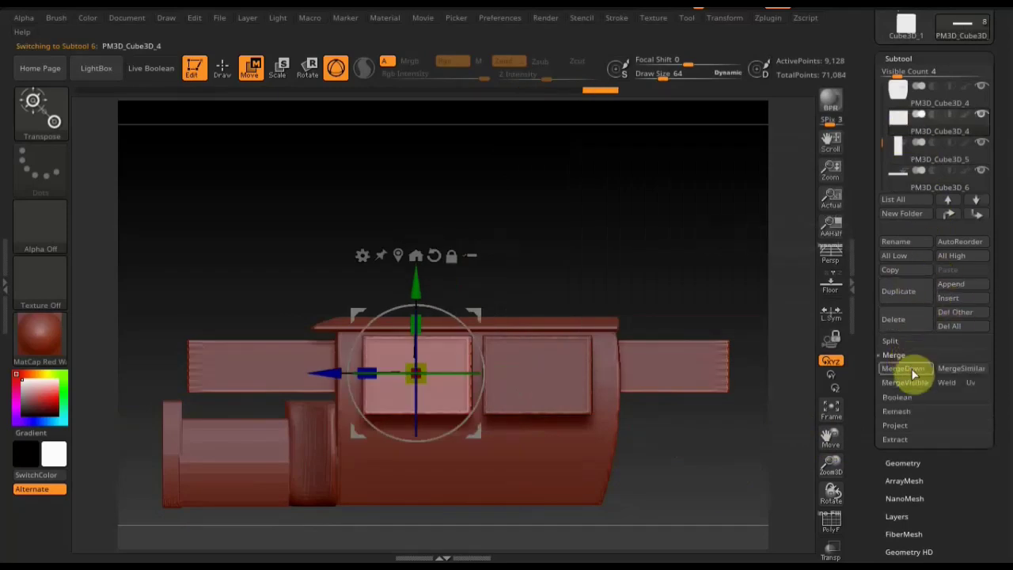
pyautogui.click(910, 369)
pyautogui.click(768, 400)
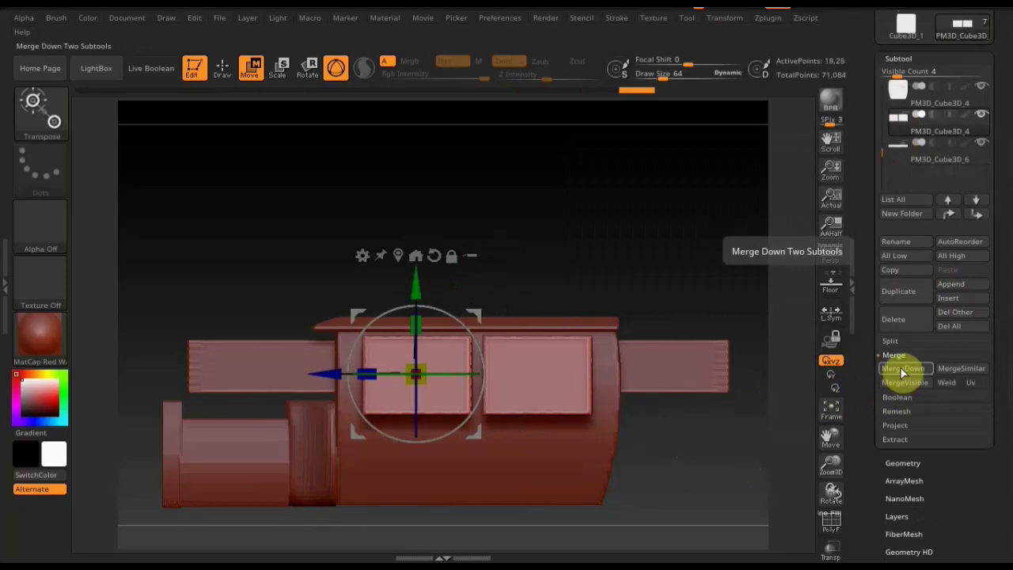
pyautogui.click(902, 370)
pyautogui.click(767, 399)
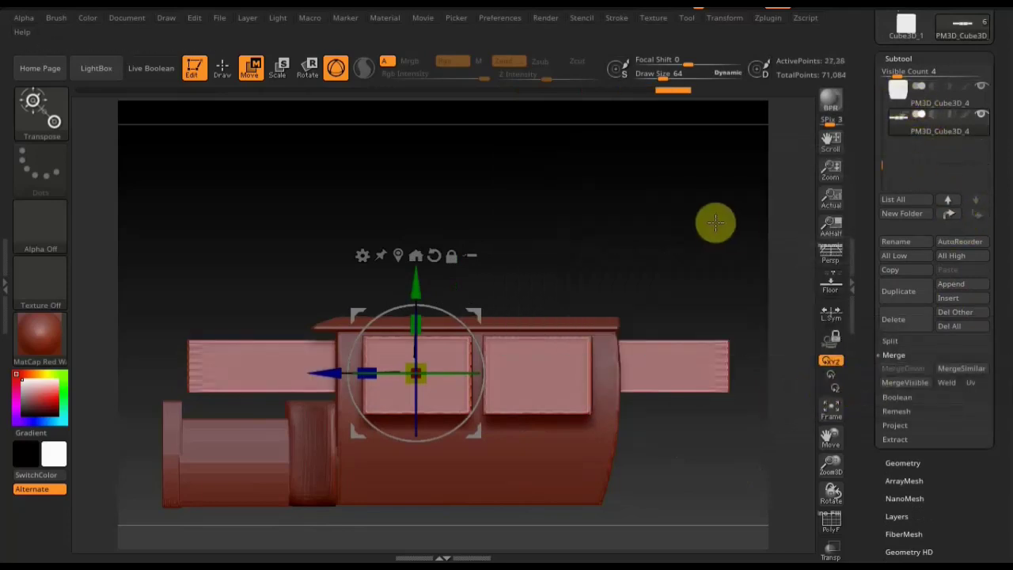
# - Make PM3D_Cube3D_1 active and MergeDown PM3D_Cube3D_4 into it, confirming with OK
pyautogui.press('n')
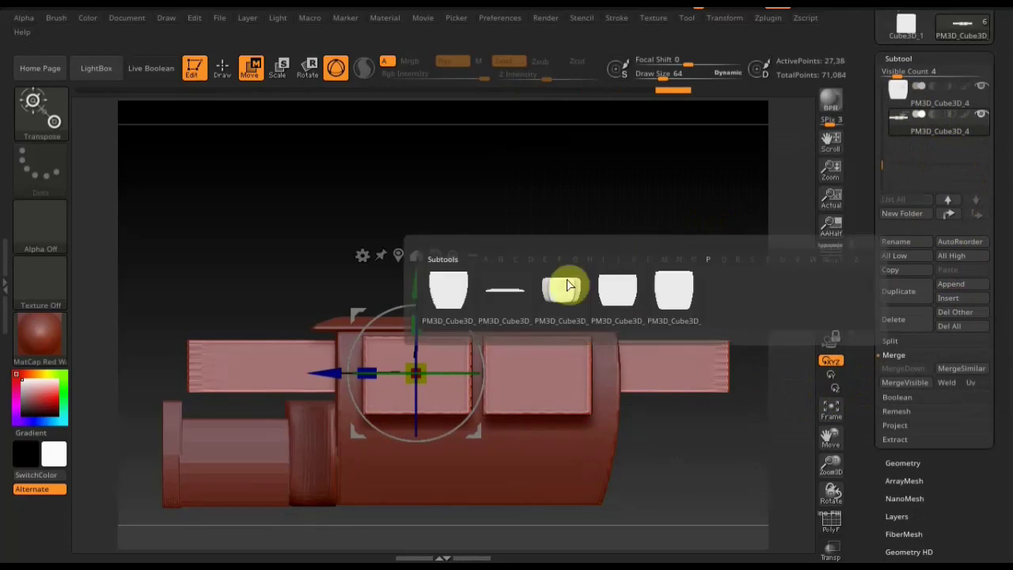
pyautogui.click(450, 293)
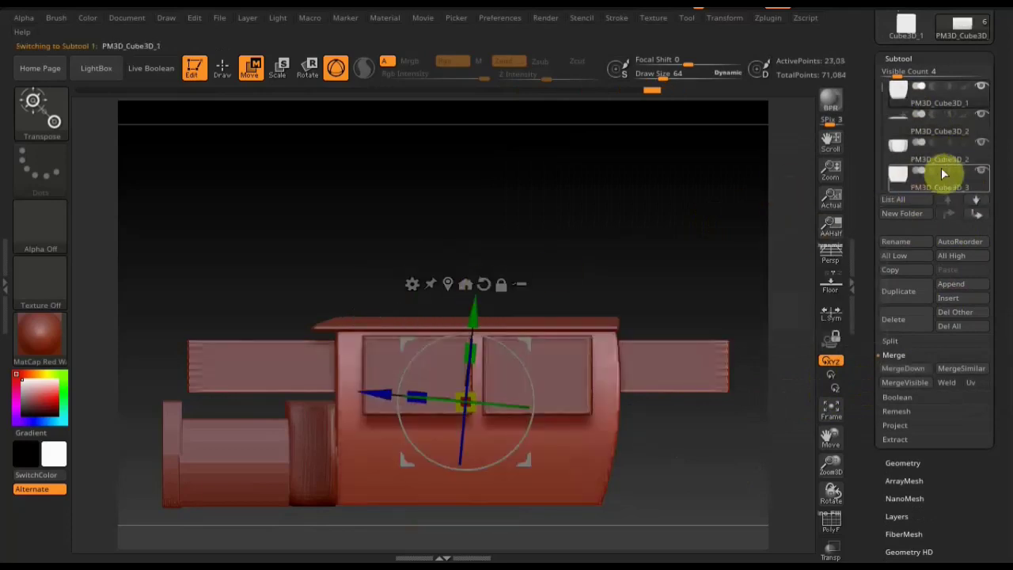
pyautogui.click(978, 216)
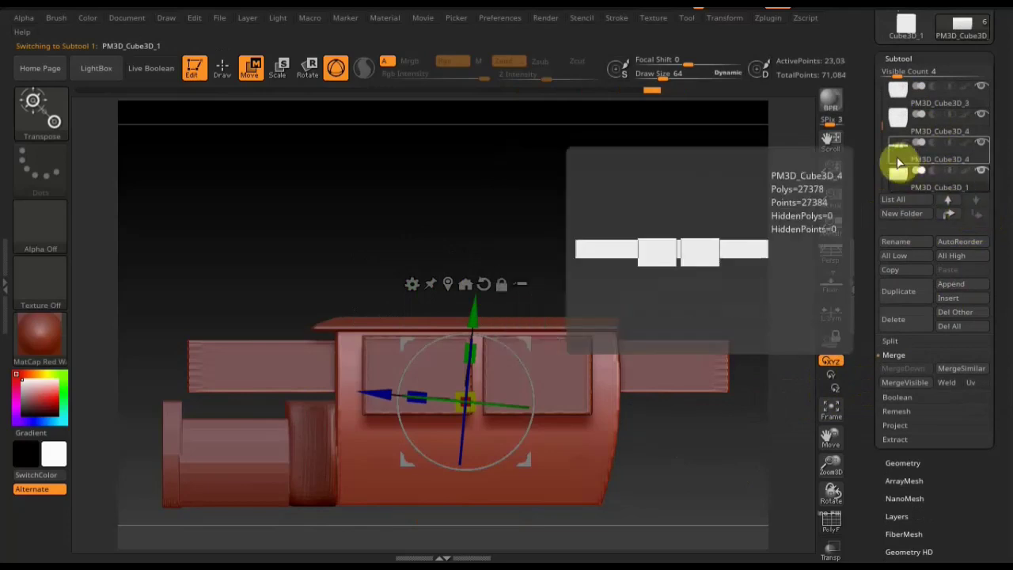
pyautogui.click(949, 213)
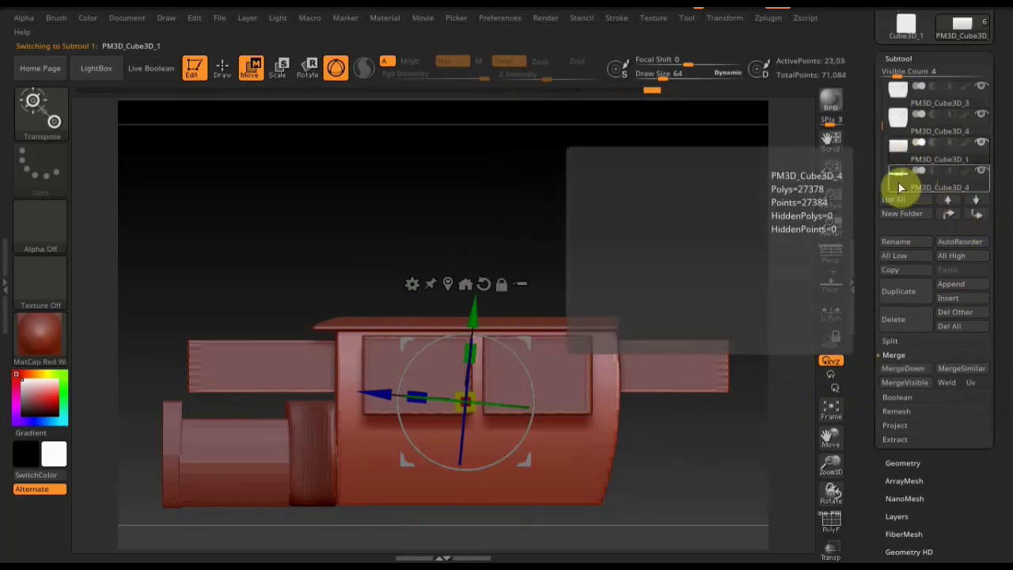
pyautogui.click(898, 181)
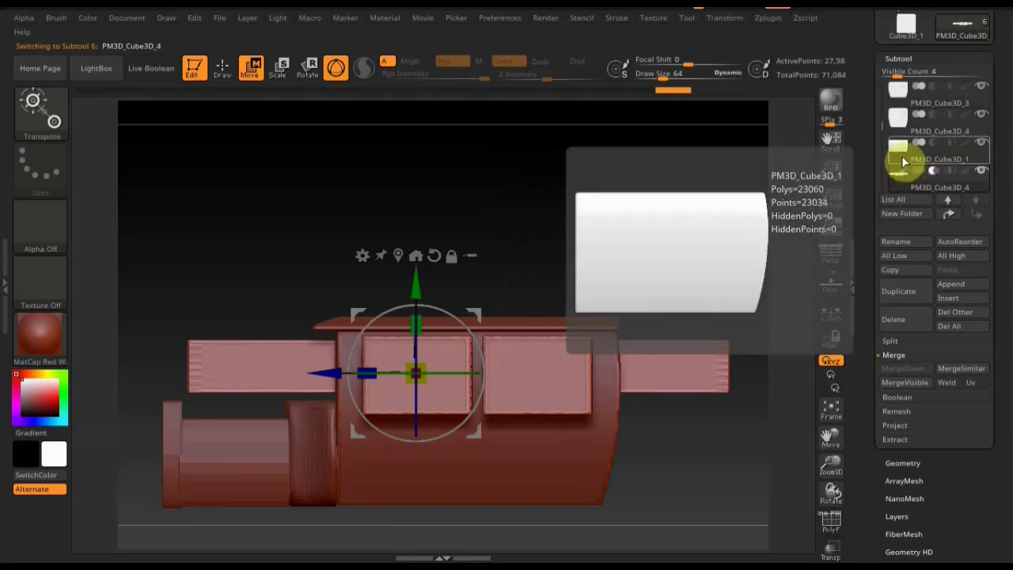
pyautogui.click(901, 159)
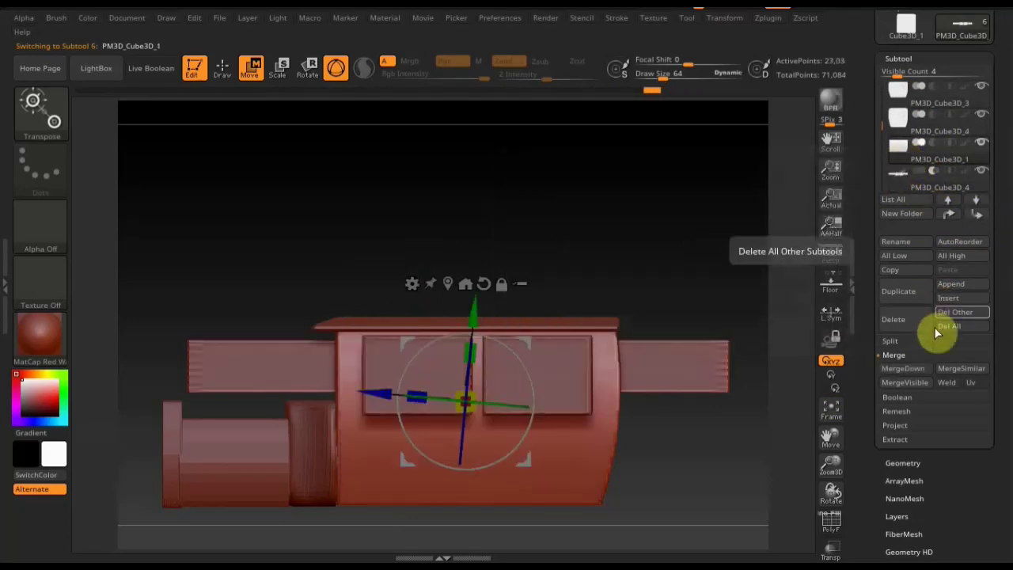
pyautogui.click(905, 369)
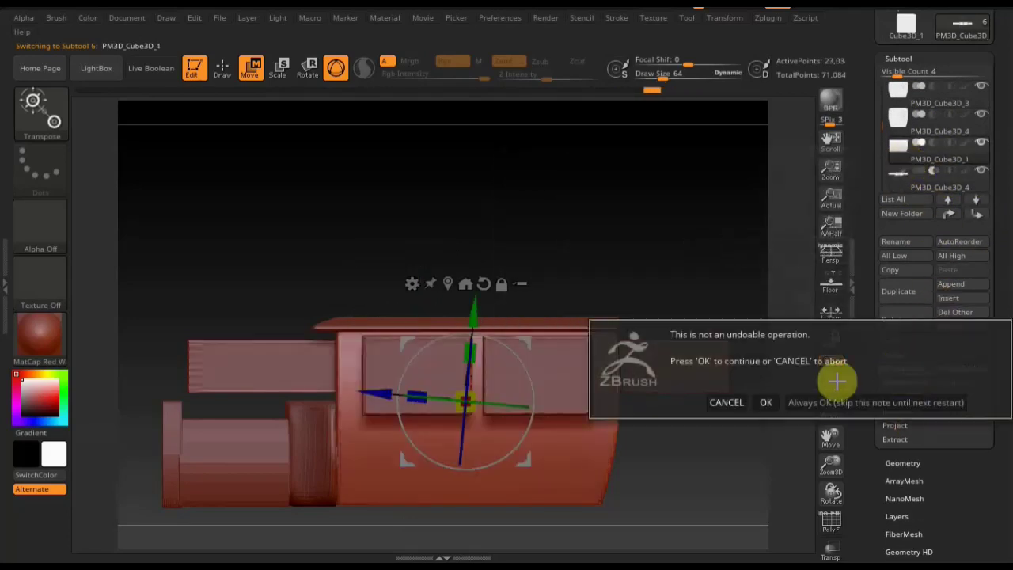
pyautogui.click(765, 402)
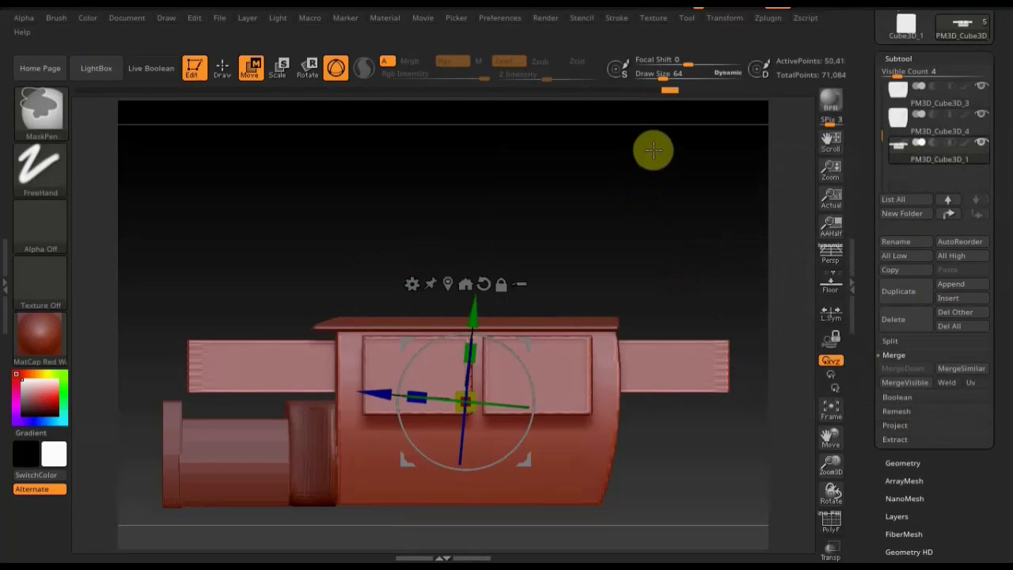
pyautogui.moveTo(691, 264)
pyautogui.mouseDown()
pyautogui.moveTo(730, 256)
pyautogui.moveTo(725, 267)
pyautogui.mouseUp()
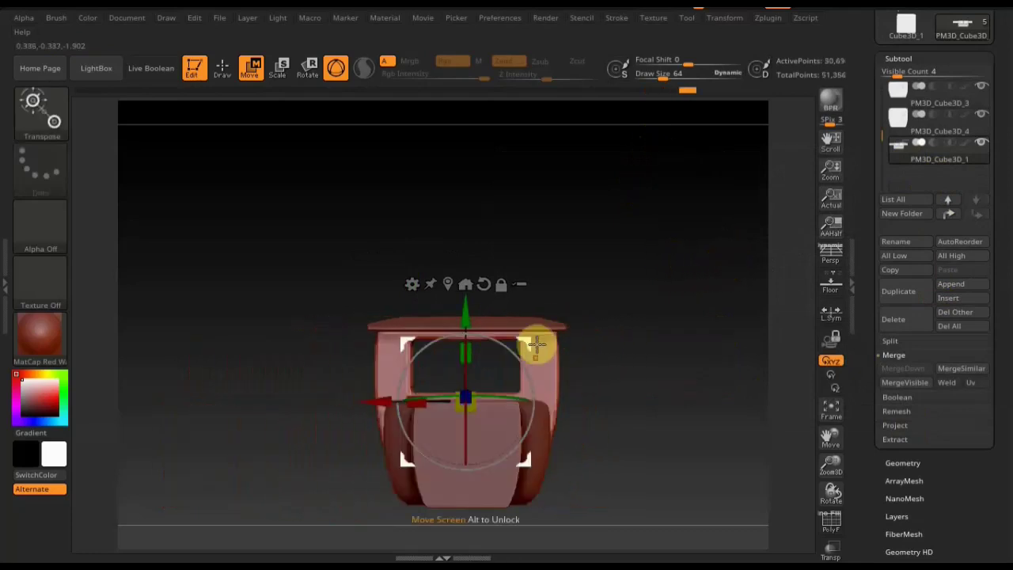
pyautogui.moveTo(663, 383)
pyautogui.mouseDown()
pyautogui.moveTo(638, 312)
pyautogui.moveTo(583, 346)
pyautogui.moveTo(640, 351)
pyautogui.moveTo(550, 348)
pyautogui.moveTo(618, 376)
pyautogui.moveTo(557, 373)
pyautogui.moveTo(684, 387)
pyautogui.moveTo(663, 373)
pyautogui.moveTo(669, 385)
pyautogui.moveTo(604, 384)
pyautogui.mouseUp()
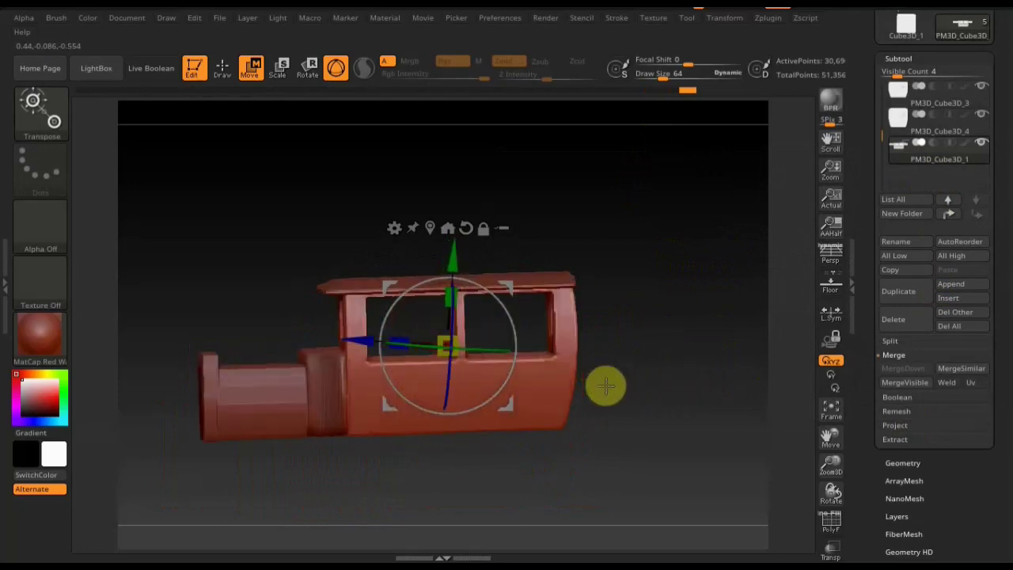
pyautogui.moveTo(668, 404)
pyautogui.mouseDown()
pyautogui.moveTo(651, 435)
pyautogui.moveTo(715, 385)
pyautogui.moveTo(689, 388)
pyautogui.mouseUp()
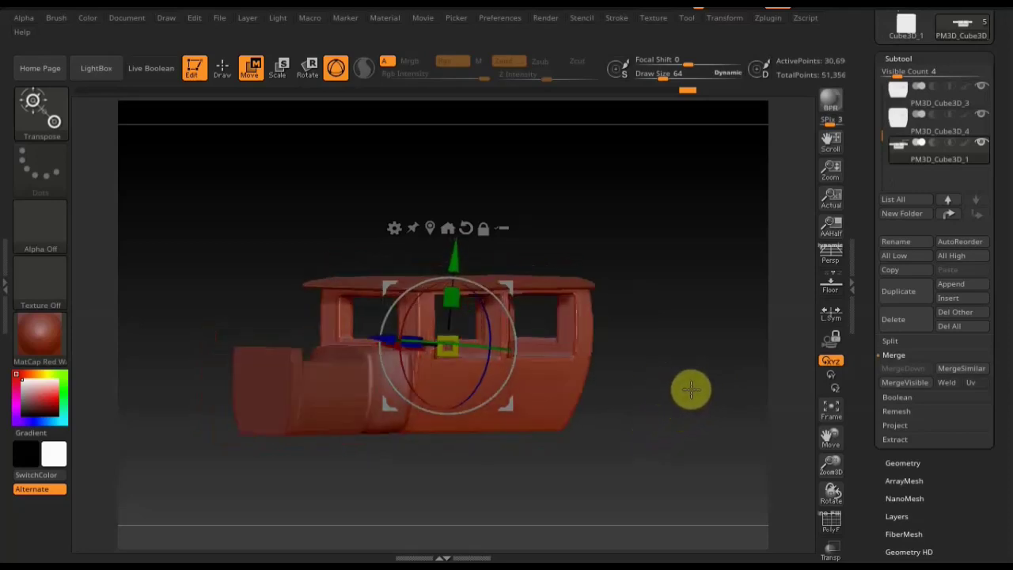
pyautogui.moveTo(690, 402); pyautogui.dragTo(722, 410)
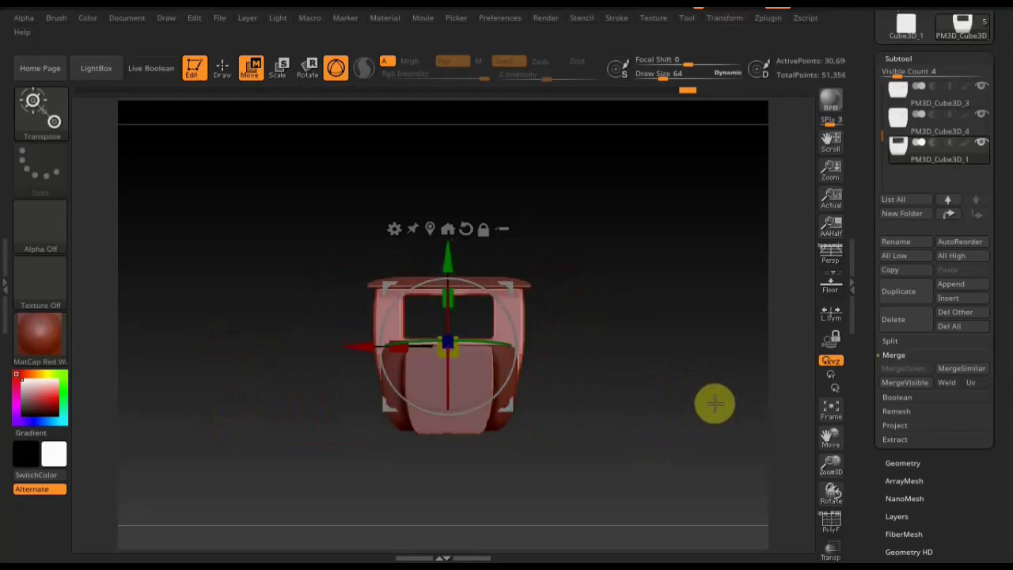
pyautogui.moveTo(718, 398)
pyautogui.mouseDown()
pyautogui.moveTo(735, 406)
pyautogui.moveTo(715, 407)
pyautogui.moveTo(740, 409)
pyautogui.moveTo(658, 409)
pyautogui.moveTo(686, 418)
pyautogui.mouseUp()
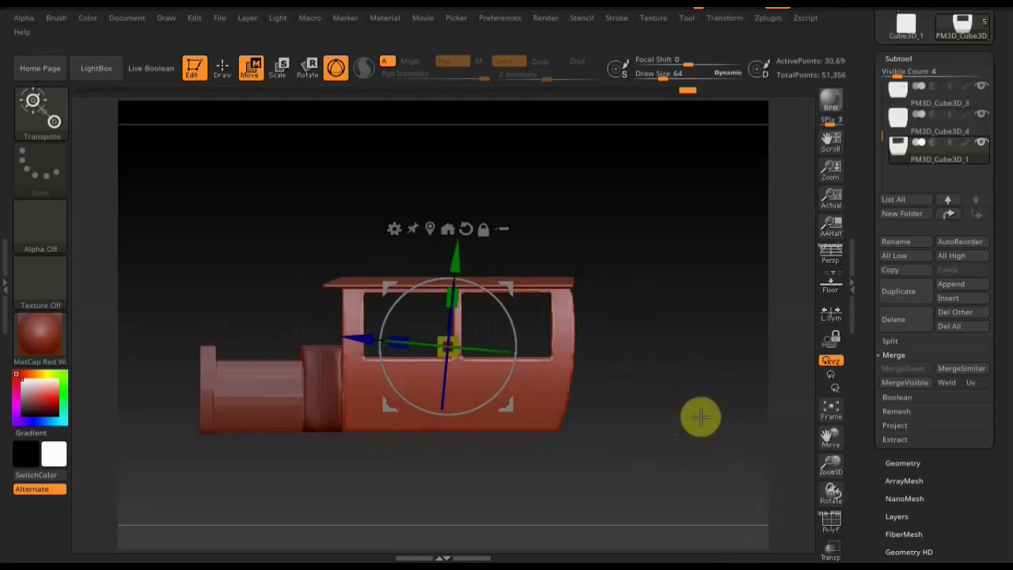
pyautogui.moveTo(1007, 152); pyautogui.dragTo(1007, 250)
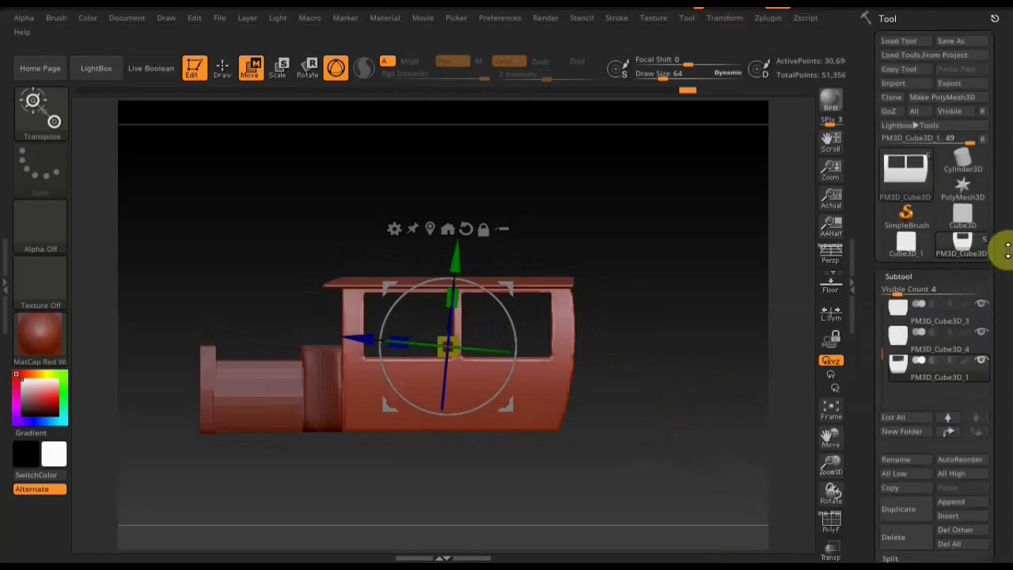
# - Start a new Cylinder3D tool and frame it in the view
pyautogui.click(898, 180)
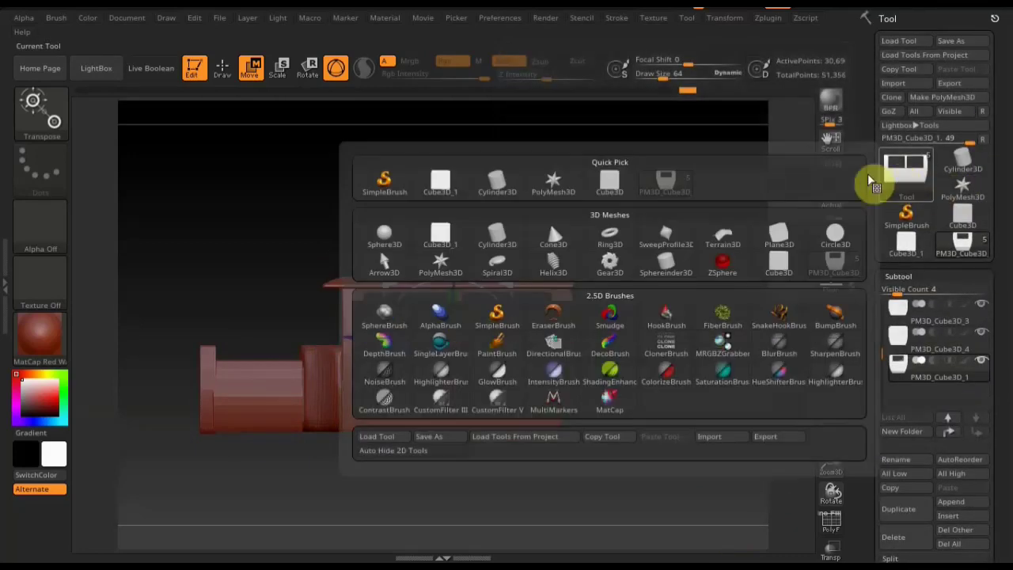
pyautogui.click(497, 243)
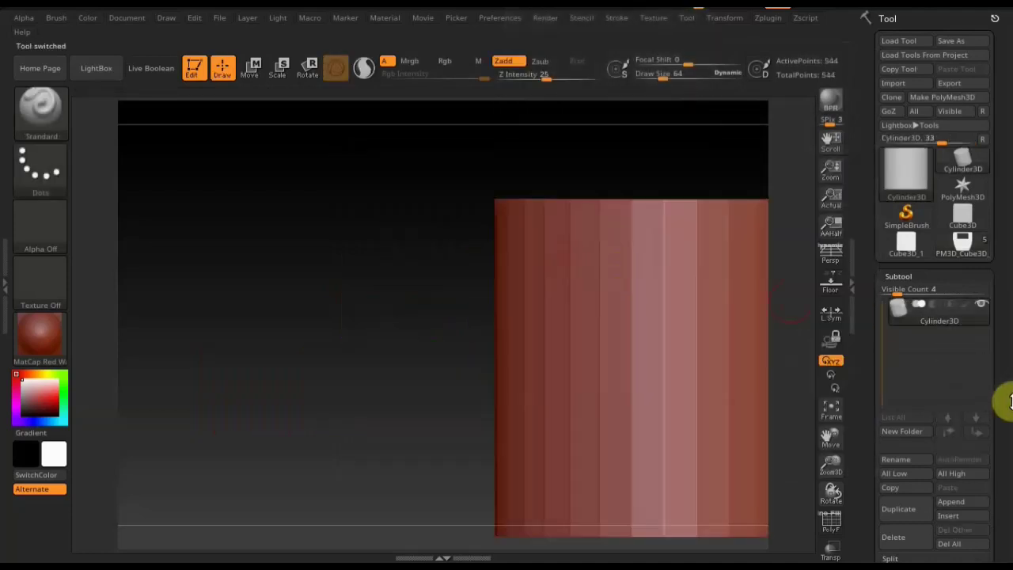
pyautogui.scroll(-5, 1004, 372)
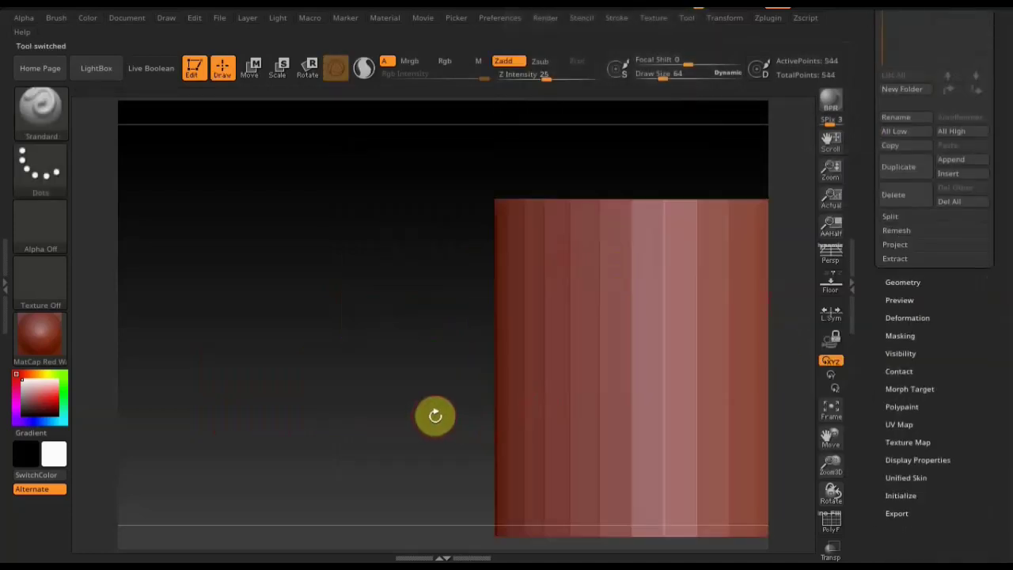
pyautogui.press('f')
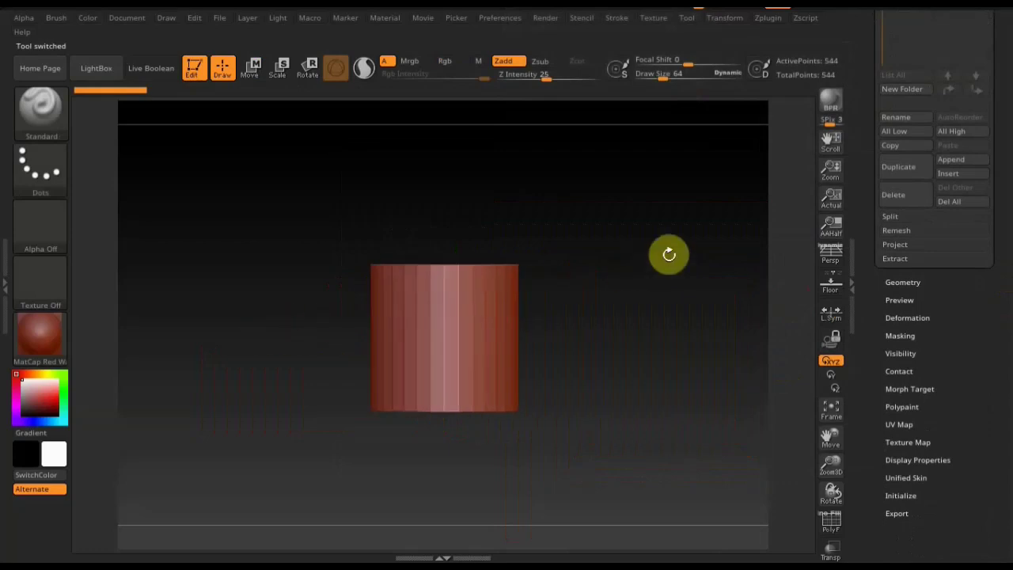
pyautogui.moveTo(669, 253); pyautogui.dragTo(652, 426)
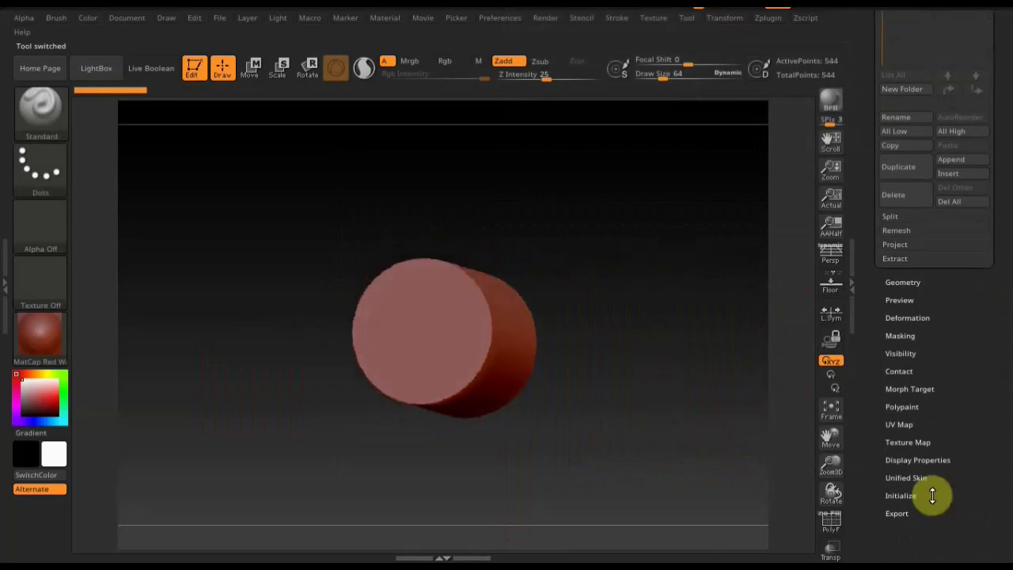
# - In Initialize, set Inner Radius to 81 and Y Size to 100 for a thin round ring
pyautogui.click(912, 477)
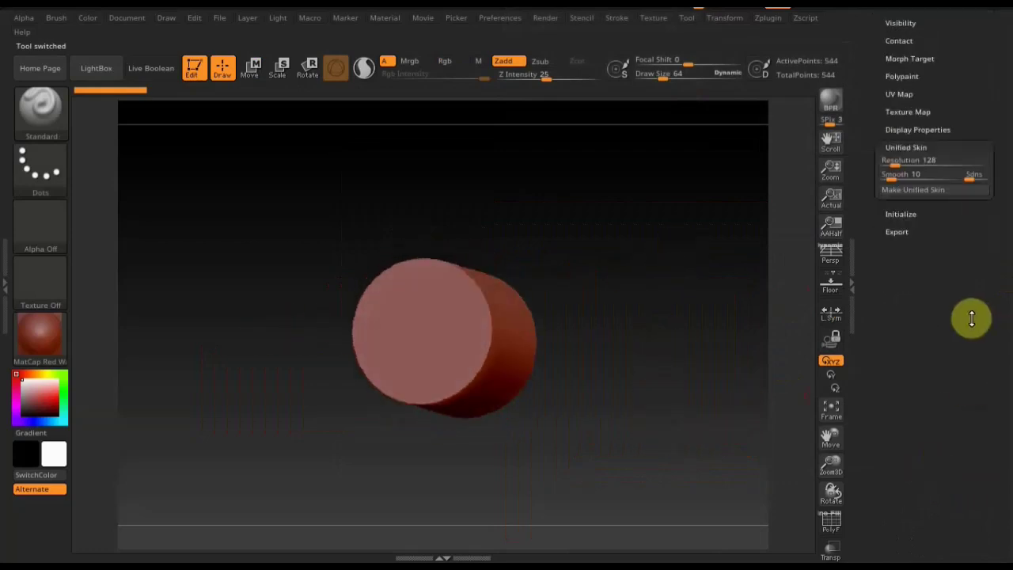
pyautogui.click(902, 214)
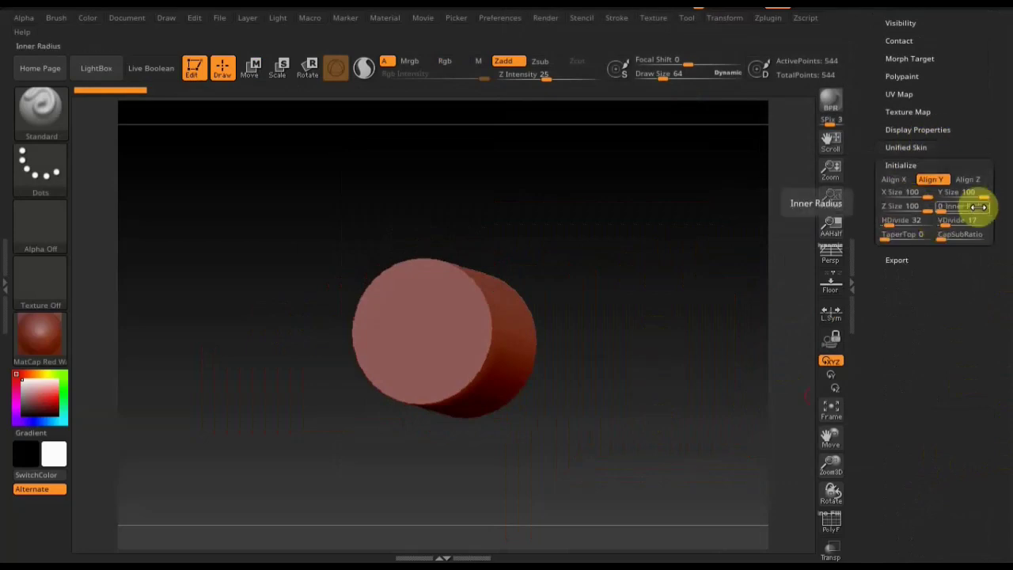
pyautogui.moveTo(984, 196); pyautogui.dragTo(973, 198)
pyautogui.scroll(1, 916, 140)
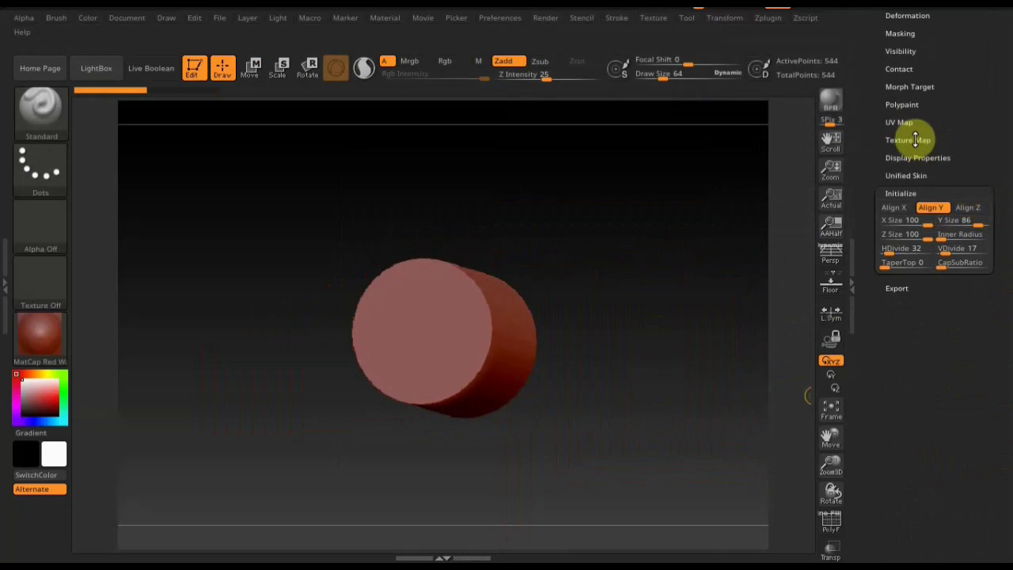
pyautogui.moveTo(948, 241); pyautogui.dragTo(973, 248)
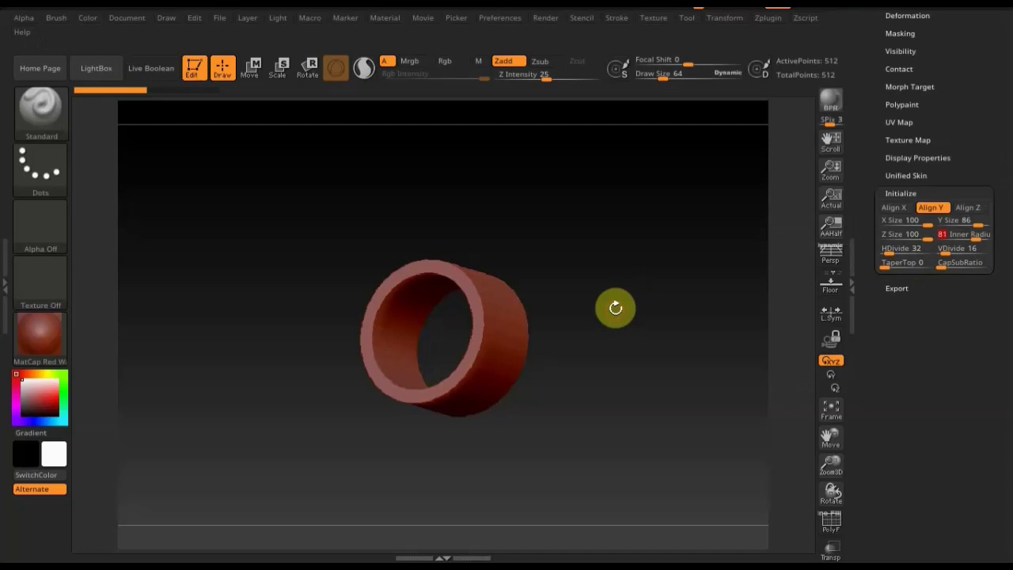
pyautogui.moveTo(615, 305); pyautogui.dragTo(649, 333)
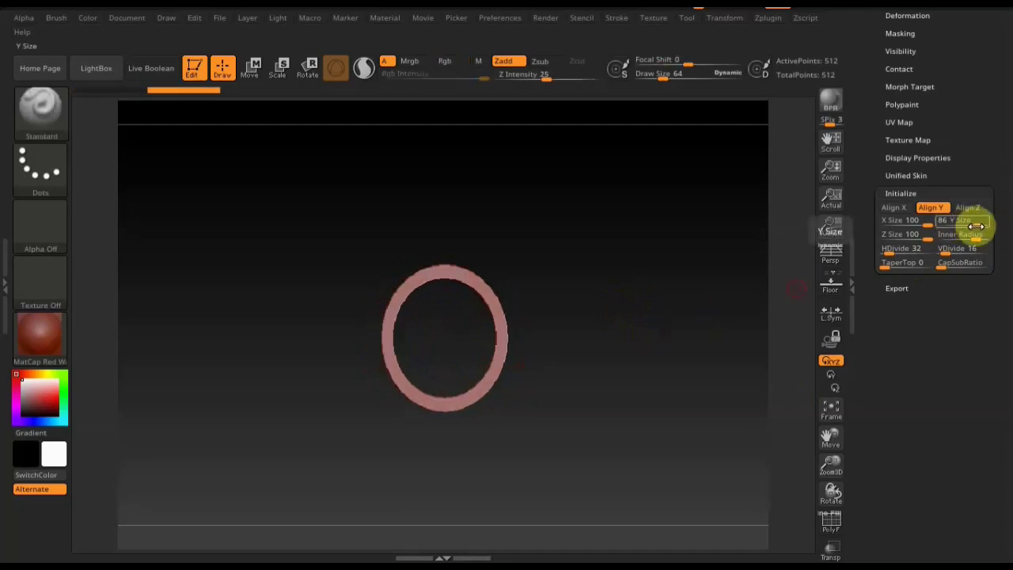
pyautogui.moveTo(976, 227); pyautogui.dragTo(988, 225)
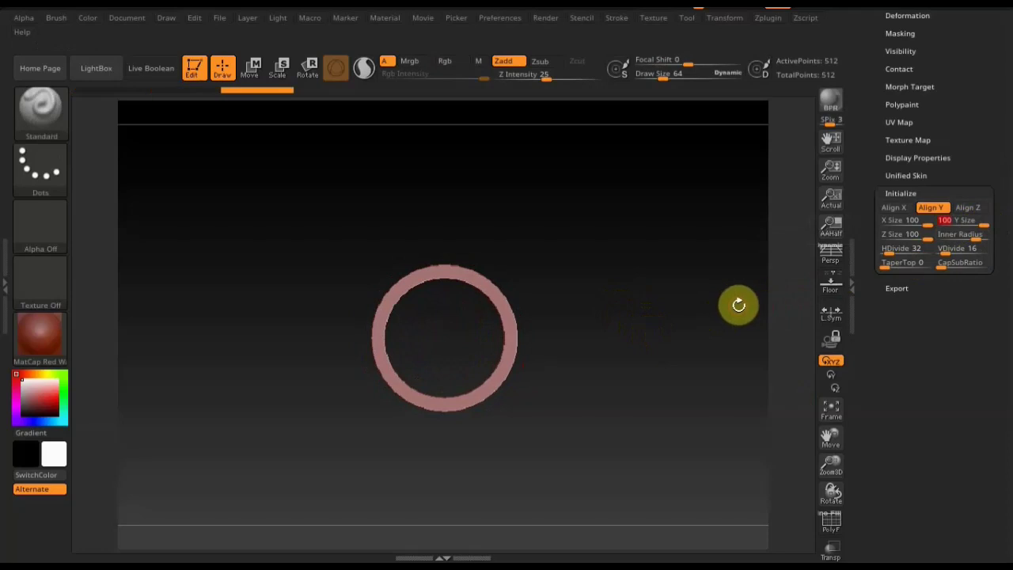
pyautogui.moveTo(1010, 100); pyautogui.dragTo(1003, 222)
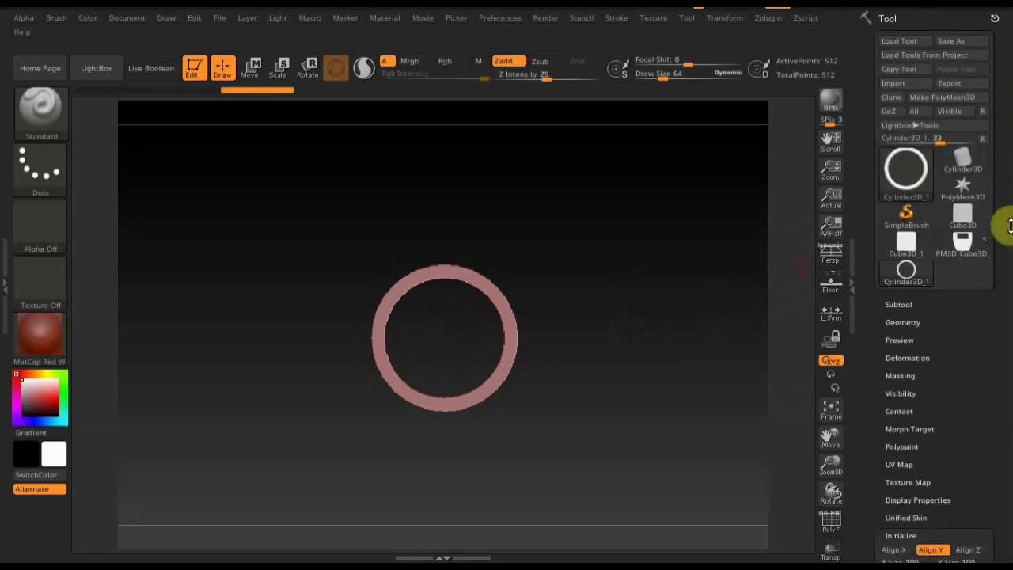
# - Make the ring a PolyMesh3D and append it to the car body as subtool PM3D_Cylinder3D_2
pyautogui.click(958, 105)
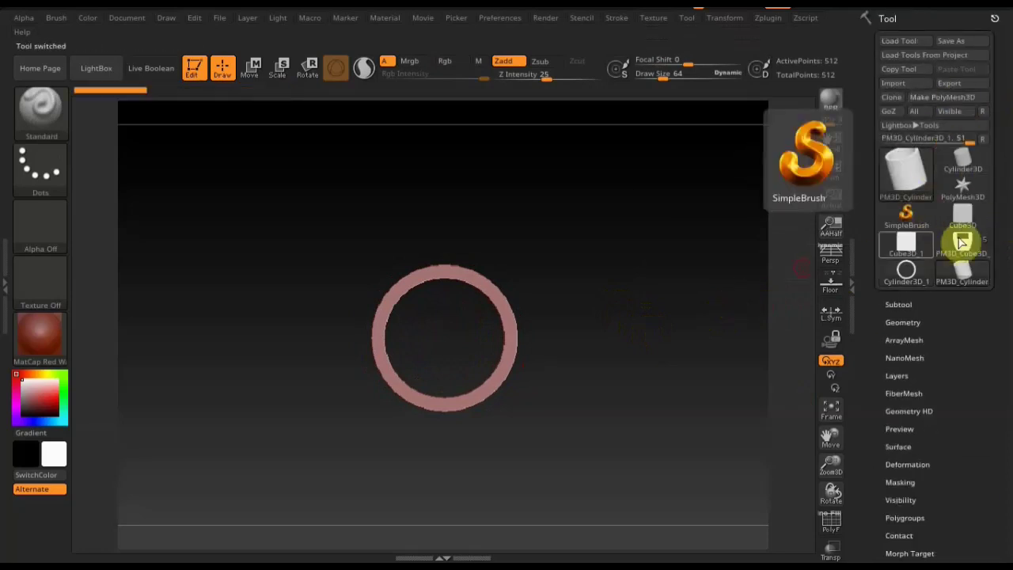
pyautogui.click(962, 241)
pyautogui.moveTo(633, 401)
pyautogui.mouseDown()
pyautogui.moveTo(594, 356)
pyautogui.moveTo(622, 448)
pyautogui.moveTo(768, 346)
pyautogui.moveTo(704, 398)
pyautogui.moveTo(678, 438)
pyautogui.mouseUp()
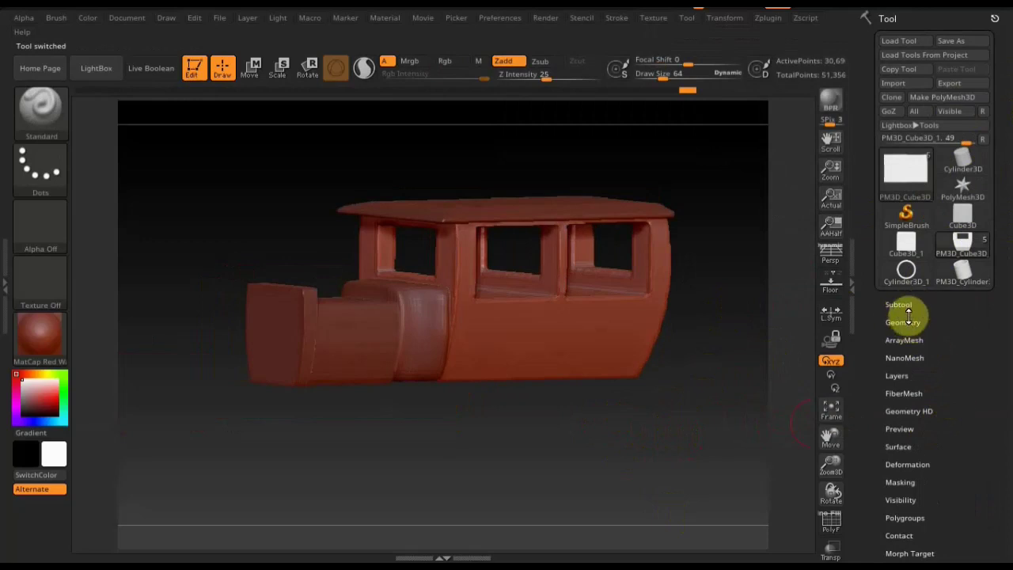
pyautogui.click(905, 306)
pyautogui.moveTo(1003, 452); pyautogui.dragTo(1005, 384)
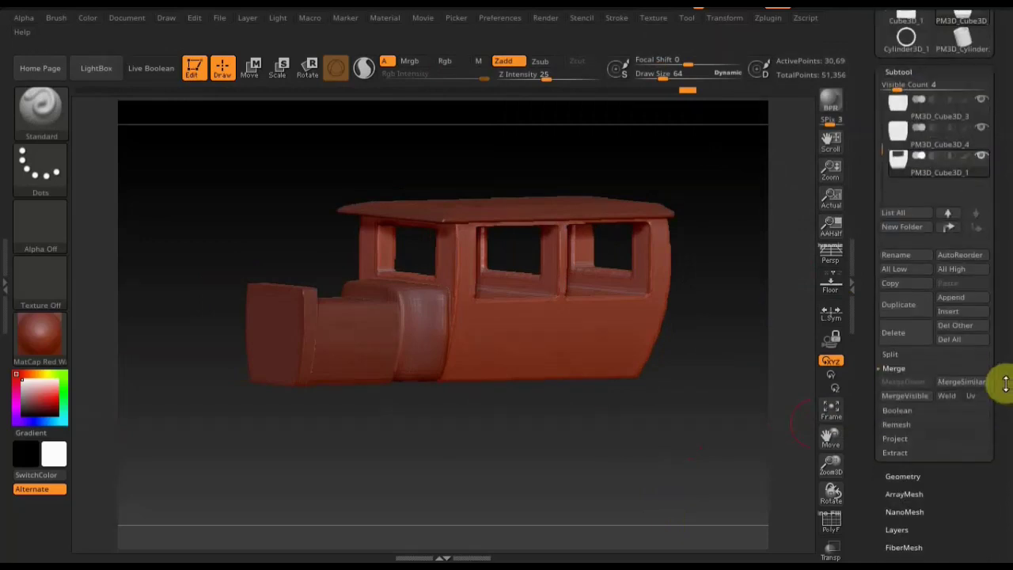
pyautogui.click(956, 300)
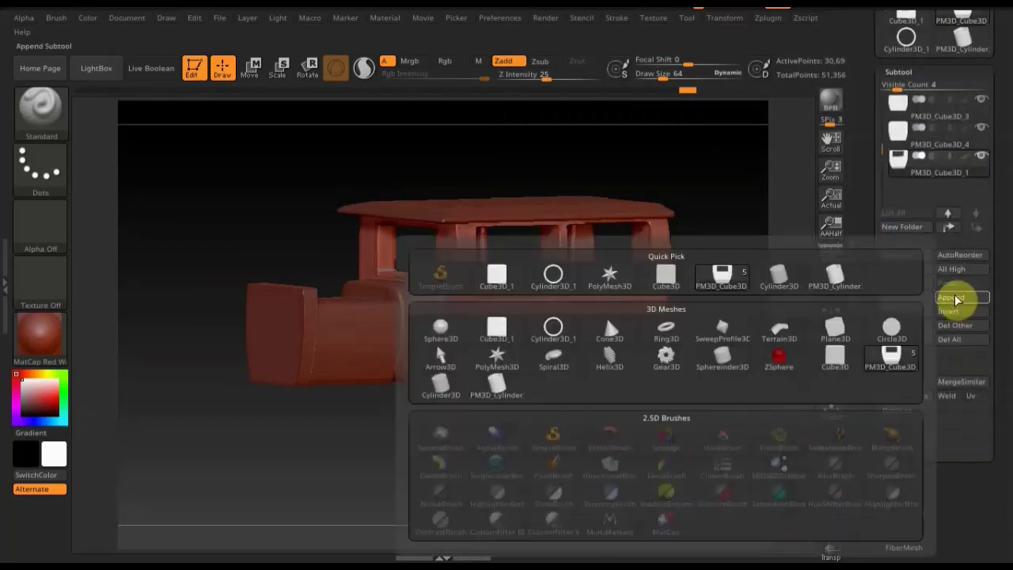
pyautogui.click(837, 275)
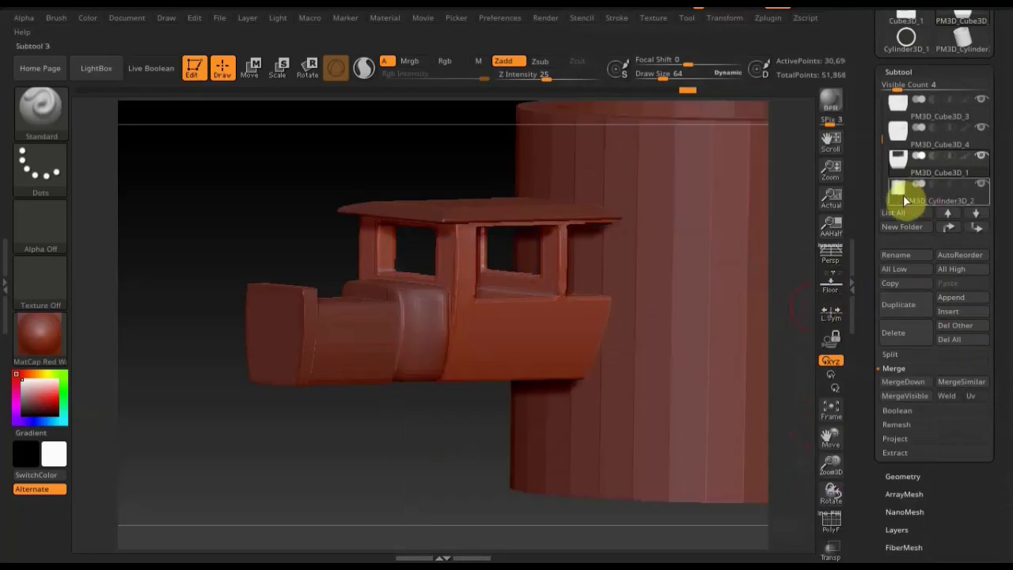
pyautogui.click(979, 220)
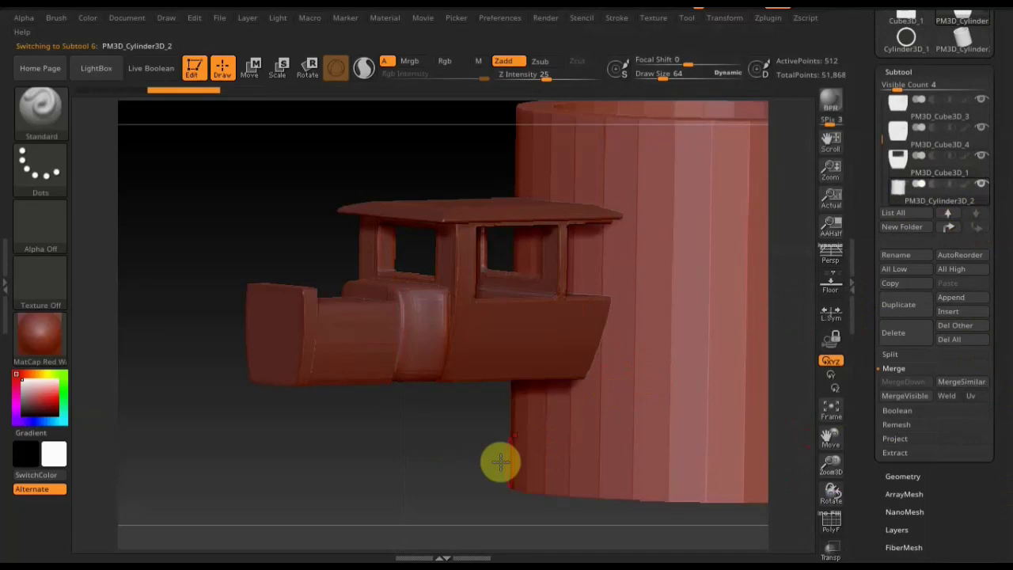
pyautogui.moveTo(367, 464)
pyautogui.keyDown('alt'); pyautogui.mouseDown()
pyautogui.moveTo(338, 355)
pyautogui.moveTo(407, 319)
pyautogui.mouseUp(); pyautogui.keyUp('alt')
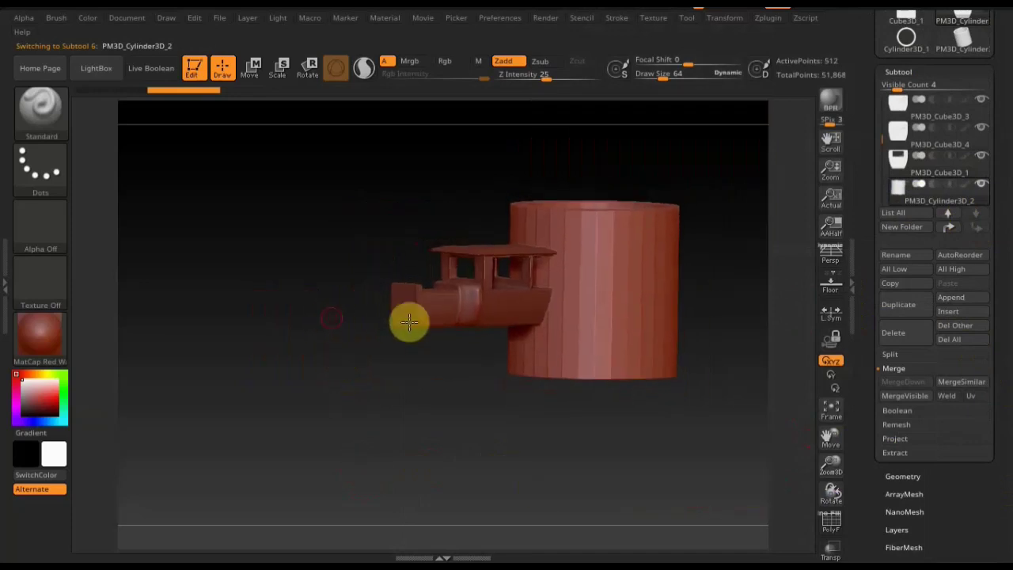
# - DynaMesh the cylinder subtool into an even, denser mesh
pyautogui.click(905, 472)
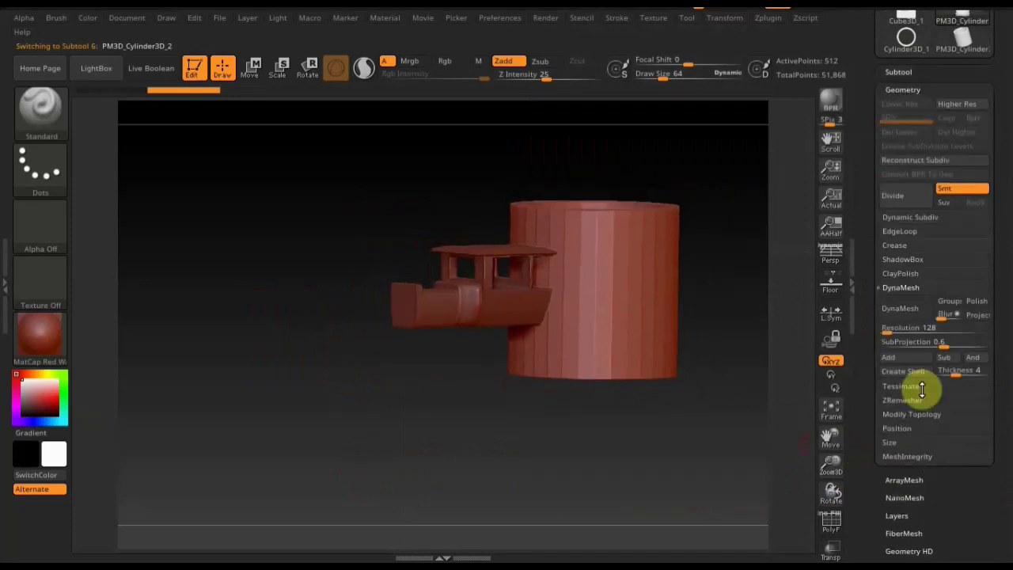
pyautogui.click(911, 313)
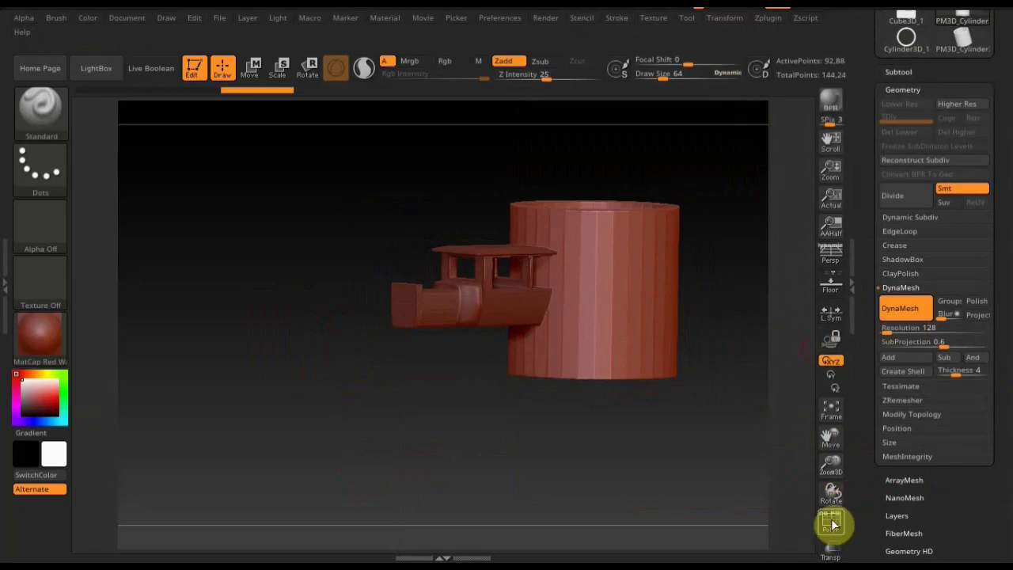
pyautogui.click(832, 524)
pyautogui.click(832, 523)
pyautogui.moveTo(686, 466)
pyautogui.mouseDown()
pyautogui.moveTo(679, 480)
pyautogui.moveTo(717, 482)
pyautogui.moveTo(701, 475)
pyautogui.mouseUp()
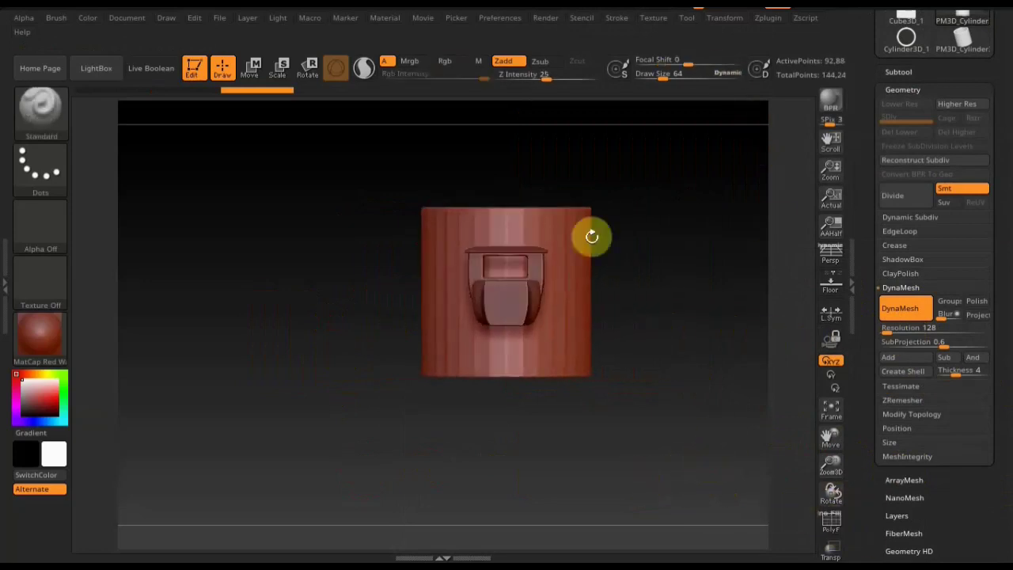
# - Rotate the cylinder 90 degrees onto its side with the Transpose gizmo
pyautogui.click(248, 67)
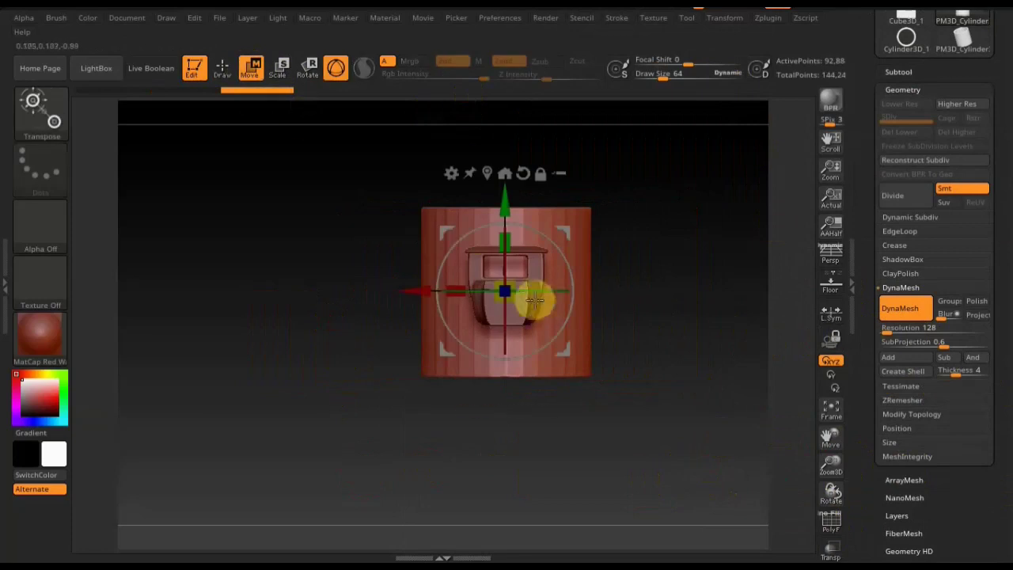
pyautogui.moveTo(514, 296)
pyautogui.mouseDown()
pyautogui.moveTo(461, 219)
pyautogui.moveTo(515, 272)
pyautogui.mouseUp()
pyautogui.moveTo(556, 242)
pyautogui.mouseDown()
pyautogui.moveTo(531, 220)
pyautogui.moveTo(416, 193)
pyautogui.mouseUp()
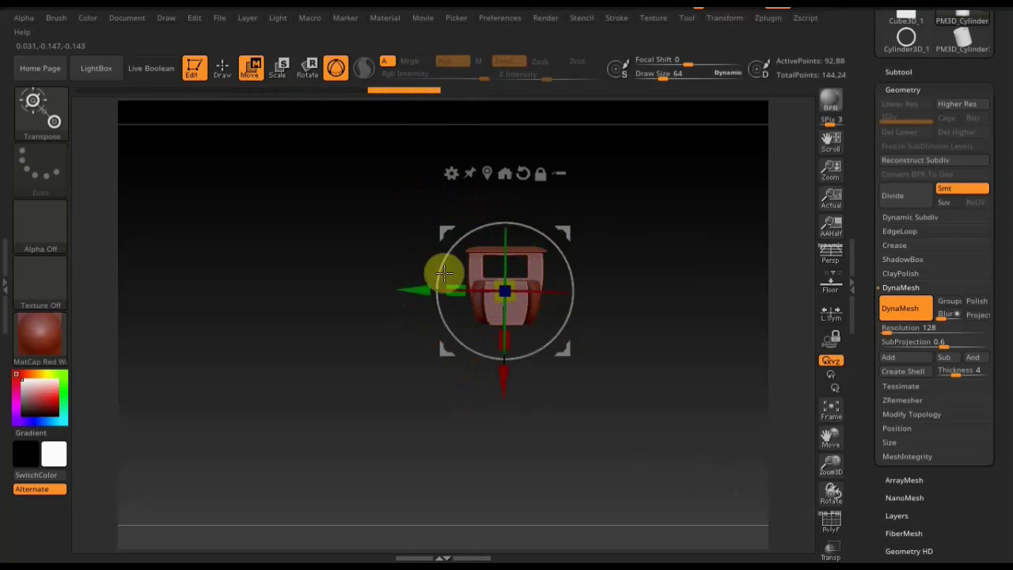
pyautogui.moveTo(425, 293); pyautogui.dragTo(378, 293)
pyautogui.moveTo(522, 396)
pyautogui.mouseDown()
pyautogui.moveTo(661, 396)
pyautogui.moveTo(628, 407)
pyautogui.mouseUp()
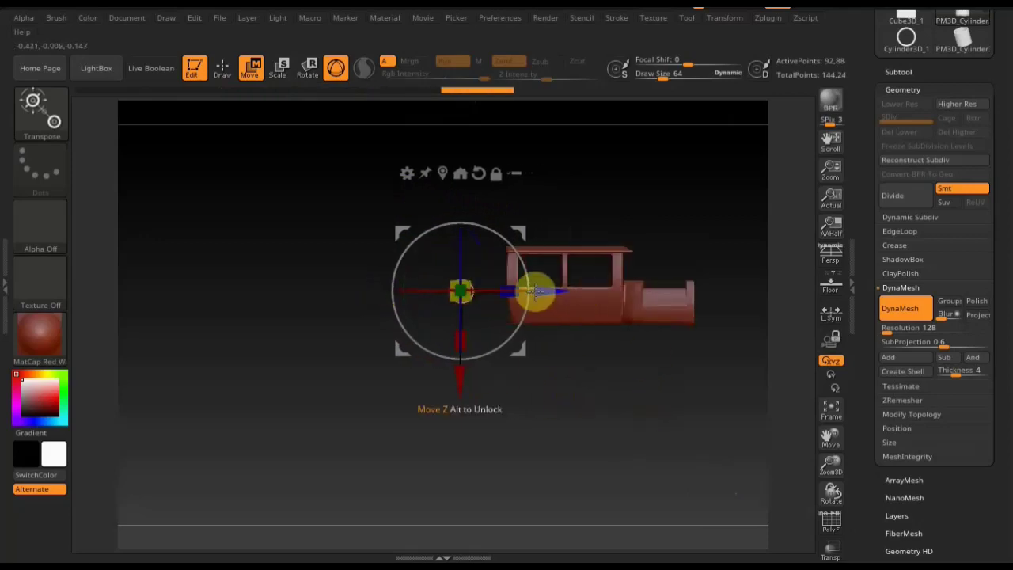
# - Move and scale the ring under the hood's front block as the front wheel
pyautogui.moveTo(533, 290)
pyautogui.mouseDown()
pyautogui.moveTo(790, 324)
pyautogui.moveTo(758, 344)
pyautogui.mouseUp()
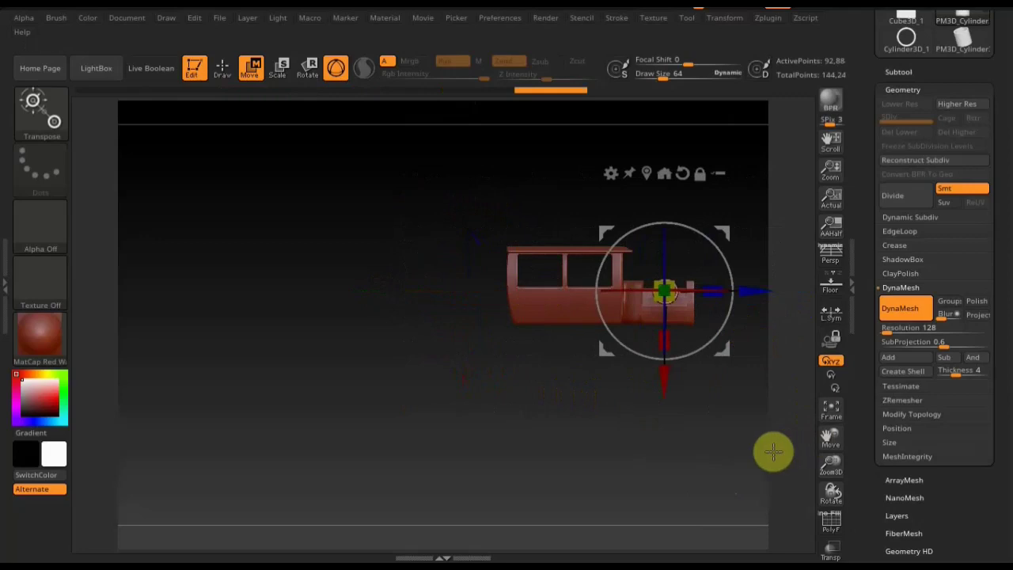
pyautogui.keyDown('alt'); pyautogui.moveTo(730, 436); pyautogui.dragTo(588, 404); pyautogui.keyUp('alt')
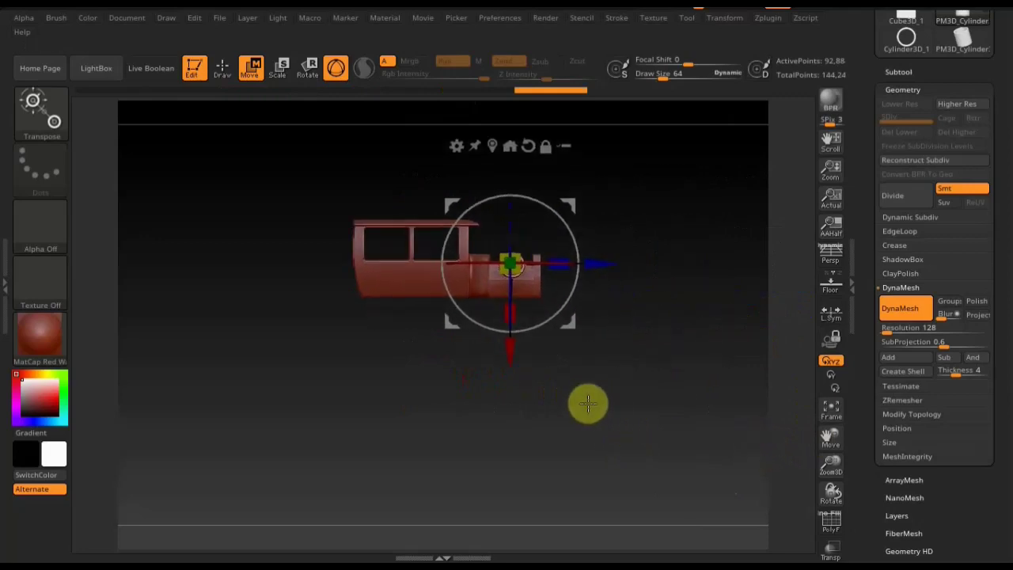
pyautogui.keyDown('alt'); pyautogui.moveTo(616, 444); pyautogui.dragTo(649, 505); pyautogui.keyUp('alt')
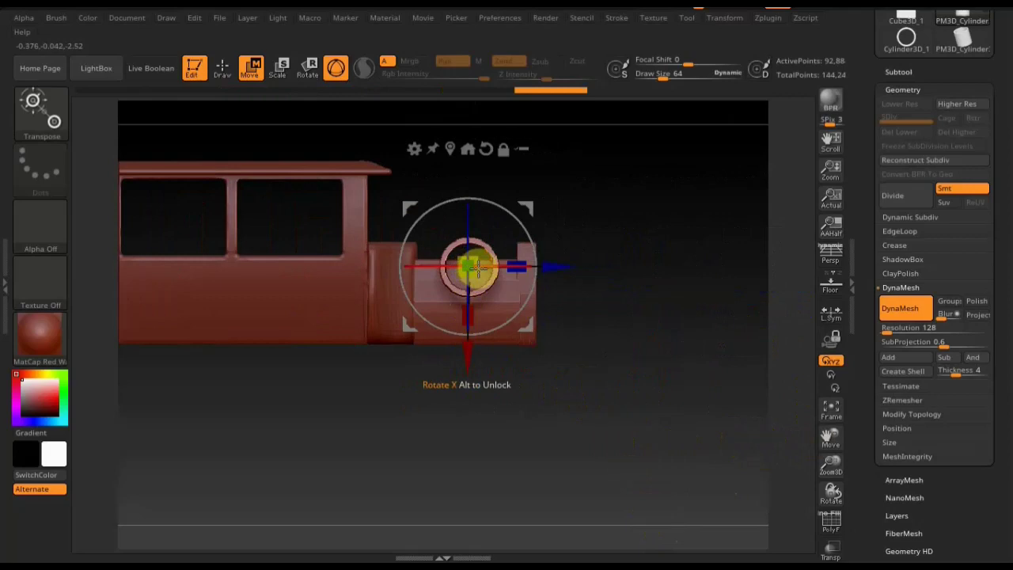
pyautogui.moveTo(482, 271); pyautogui.dragTo(506, 290)
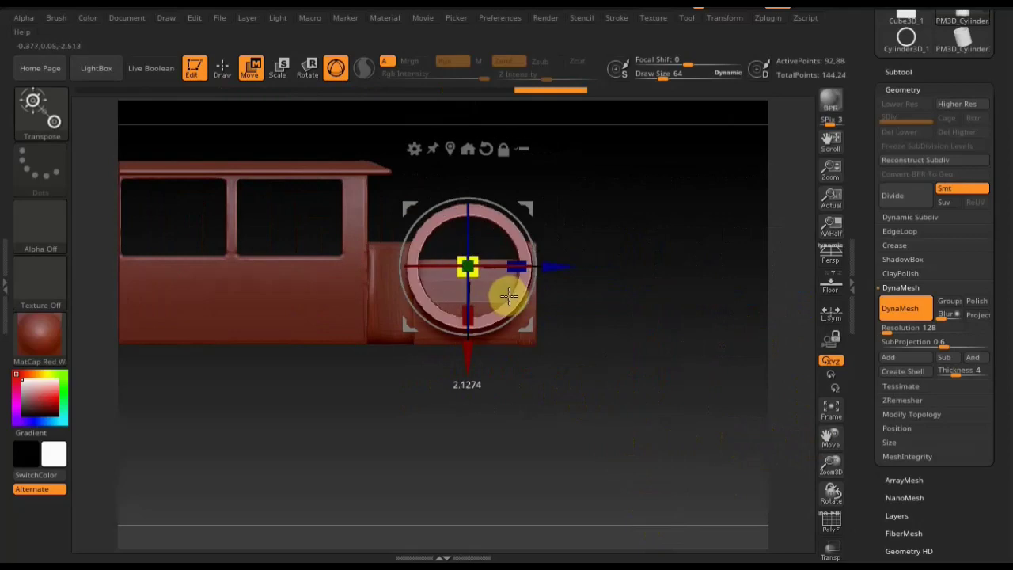
pyautogui.moveTo(485, 341); pyautogui.dragTo(449, 428)
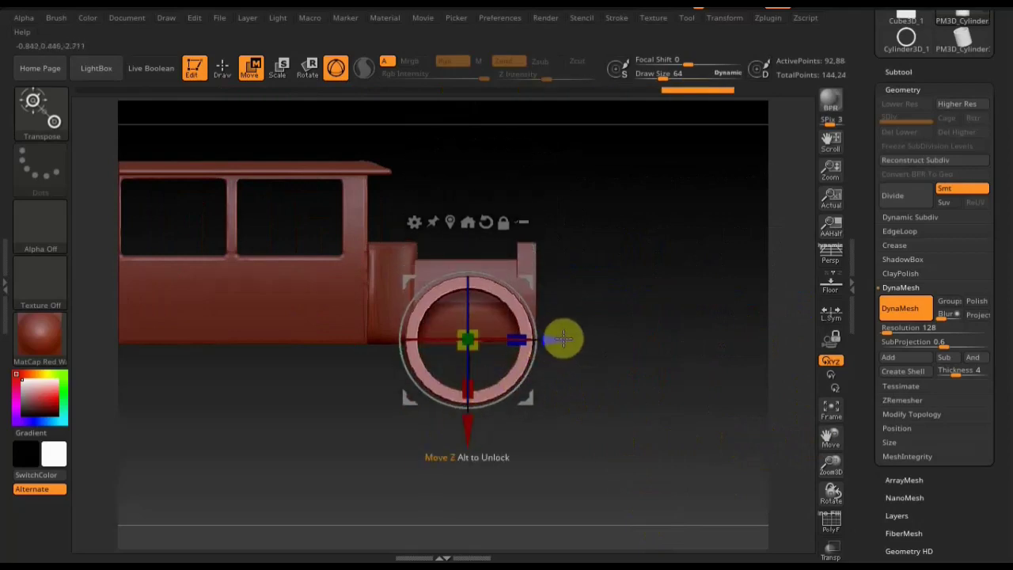
pyautogui.moveTo(561, 339); pyautogui.dragTo(534, 345)
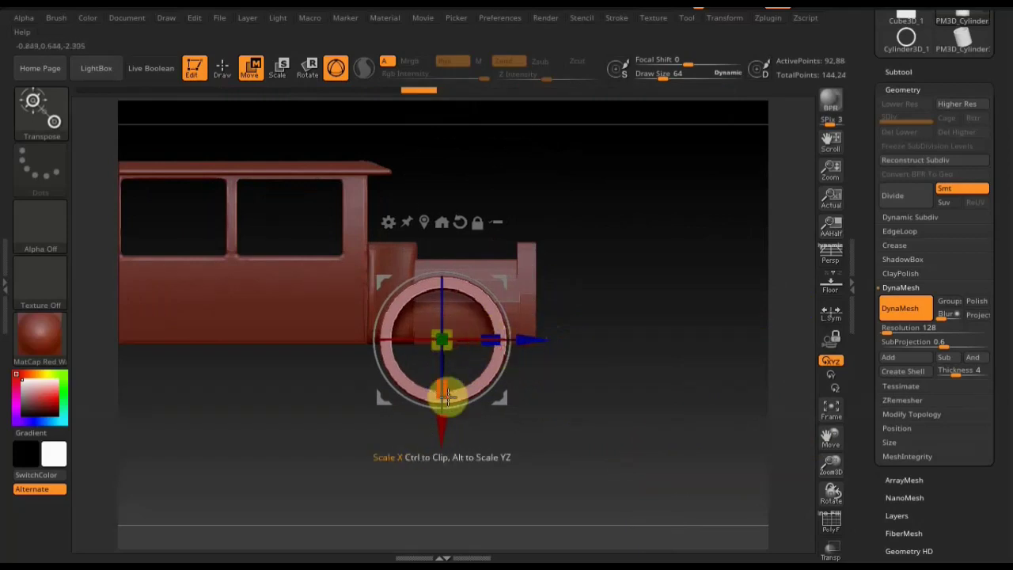
pyautogui.moveTo(445, 412); pyautogui.dragTo(451, 453)
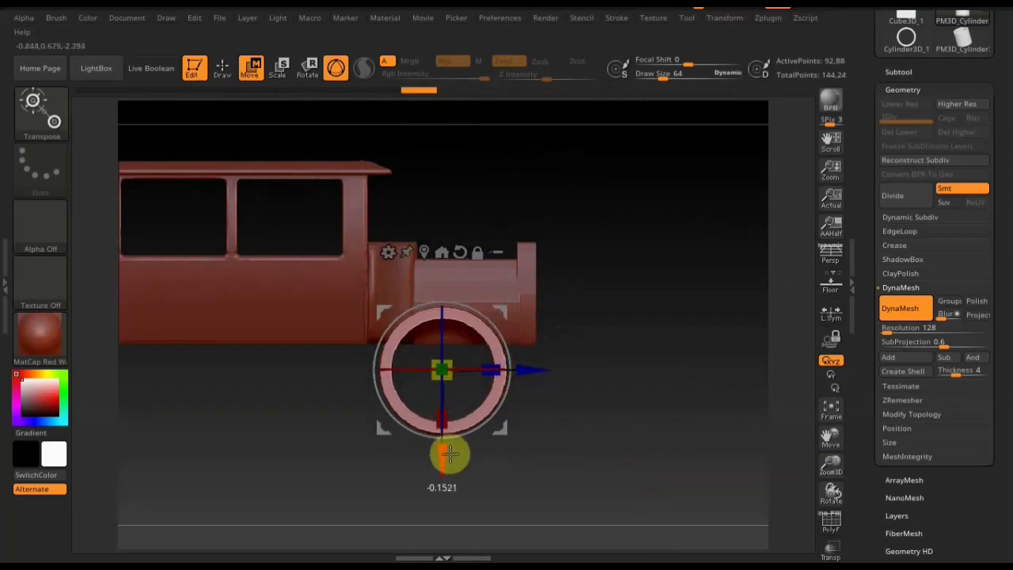
pyautogui.moveTo(538, 364); pyautogui.dragTo(550, 363)
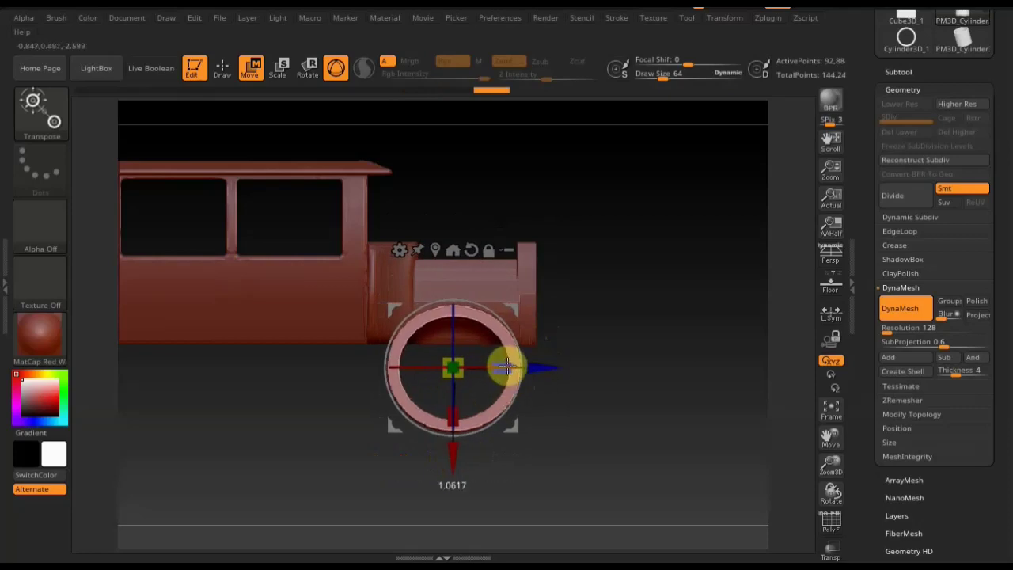
pyautogui.moveTo(509, 366); pyautogui.dragTo(515, 367)
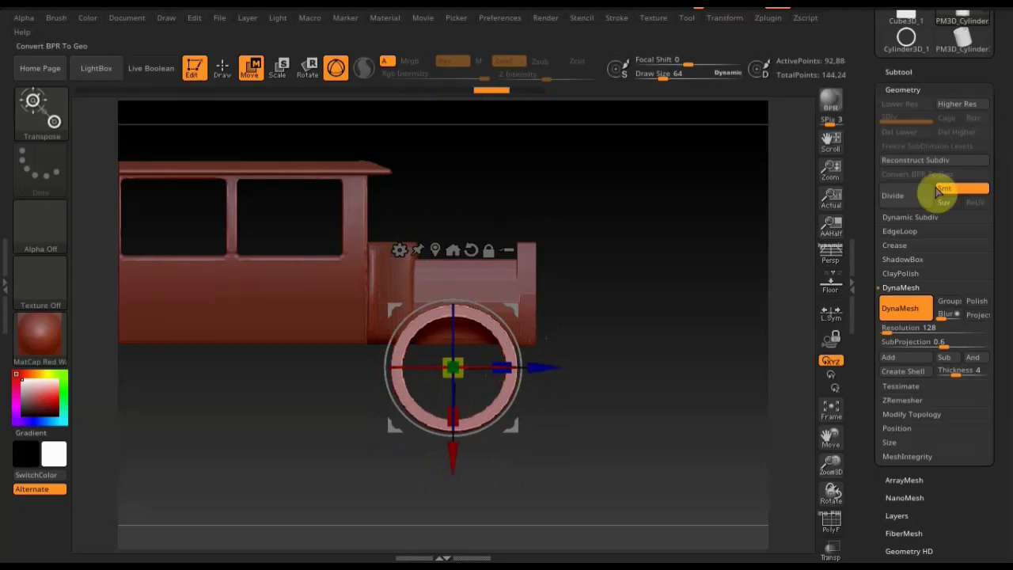
# - Duplicate the wheel ring as PM3D_Cylinder3D_3 and move it under the cab as the rear wheel
pyautogui.click(900, 72)
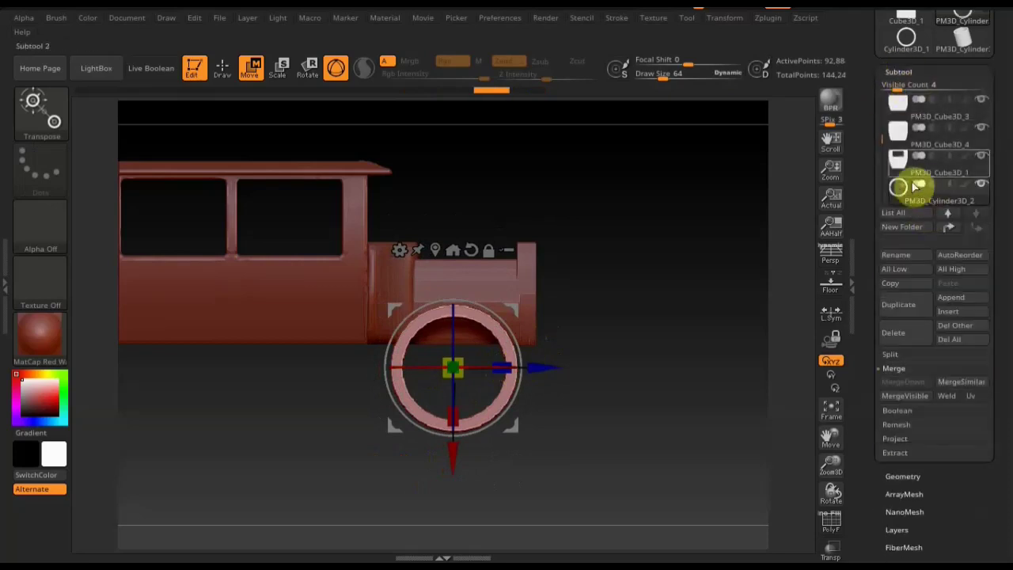
pyautogui.click(901, 308)
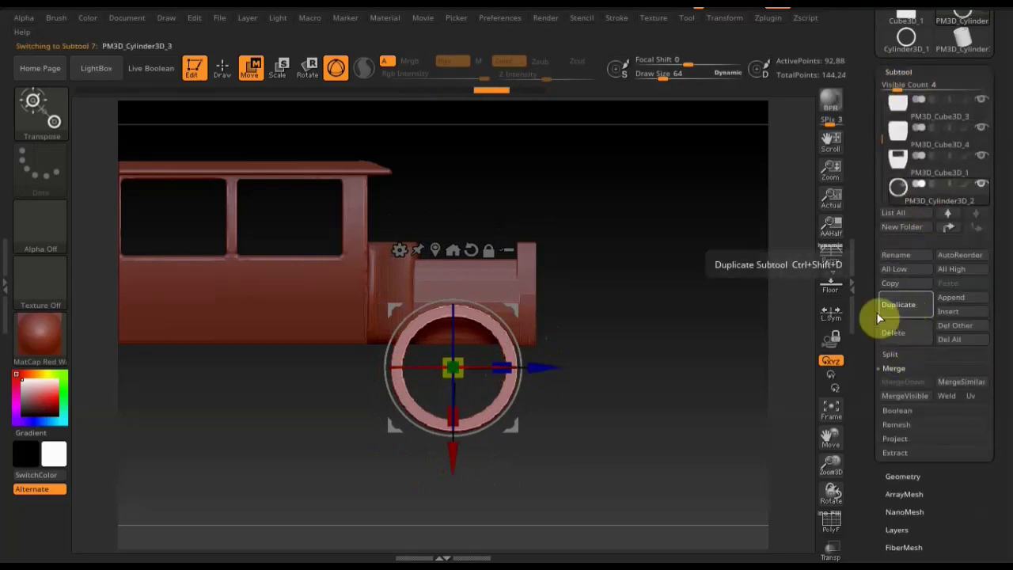
pyautogui.moveTo(554, 367); pyautogui.dragTo(388, 376)
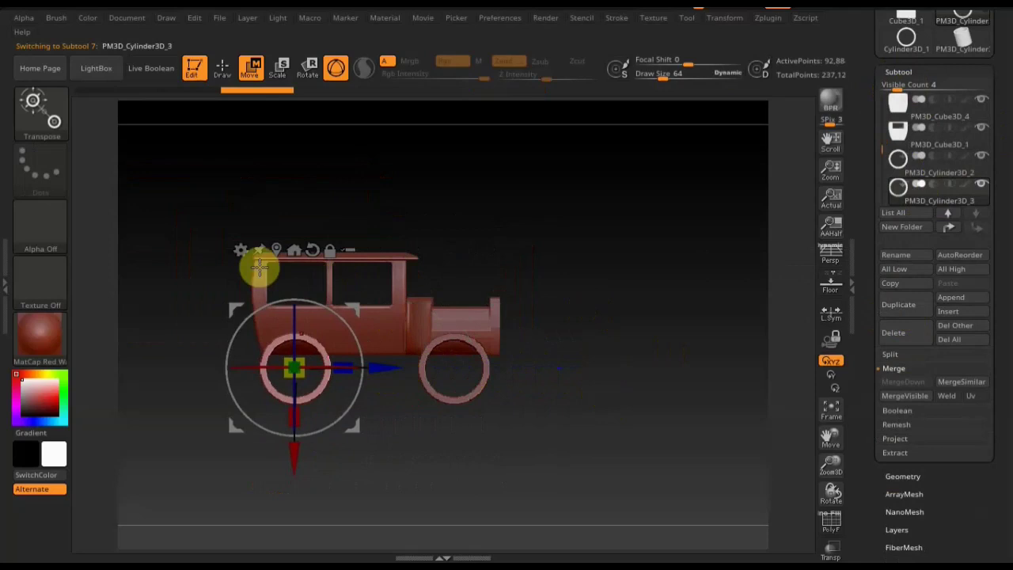
pyautogui.click(213, 65)
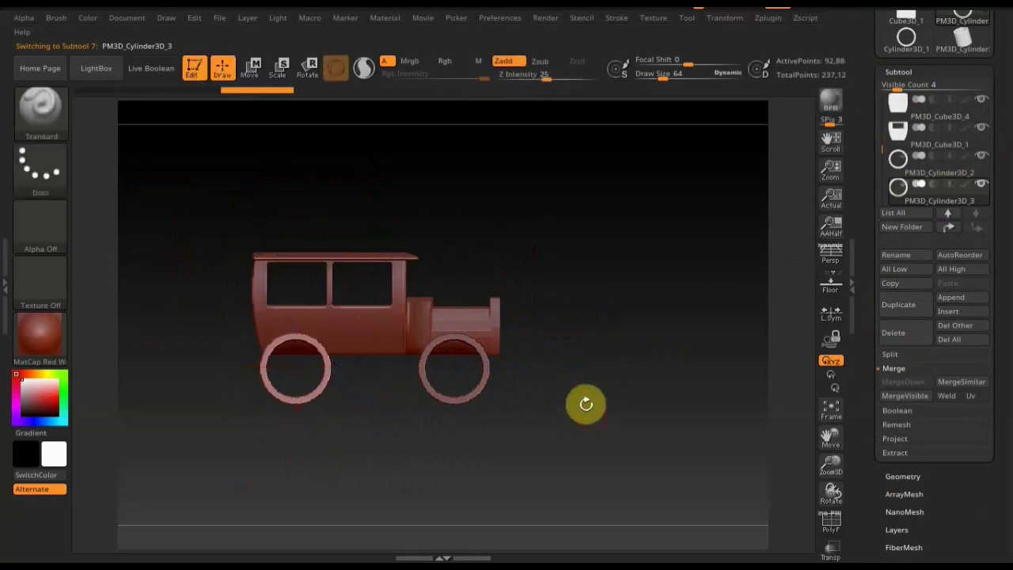
pyautogui.moveTo(583, 403)
pyautogui.mouseDown()
pyautogui.moveTo(576, 389)
pyautogui.moveTo(598, 471)
pyautogui.moveTo(616, 473)
pyautogui.mouseUp()
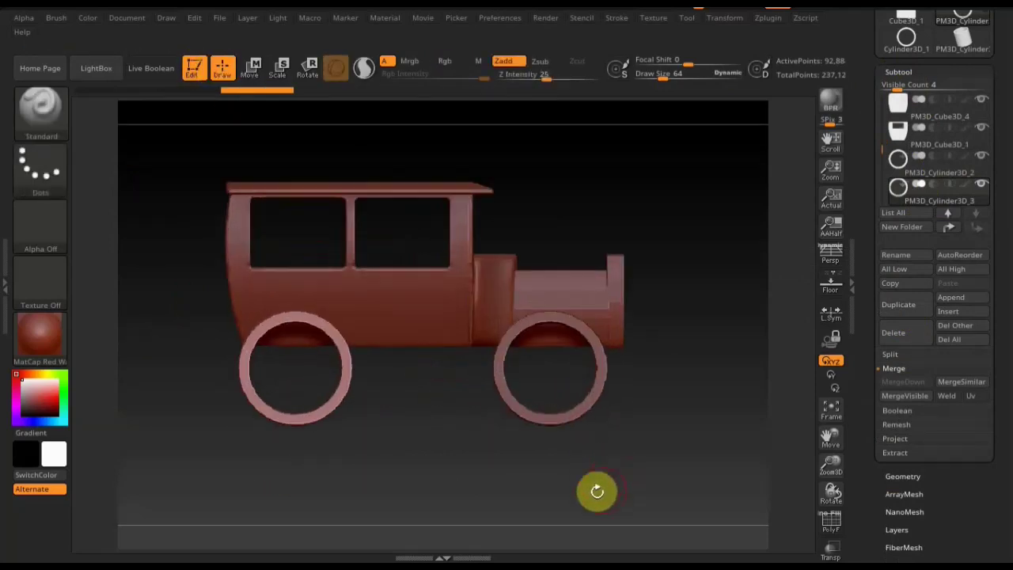
pyautogui.hotkey('ctrl', 'shift')
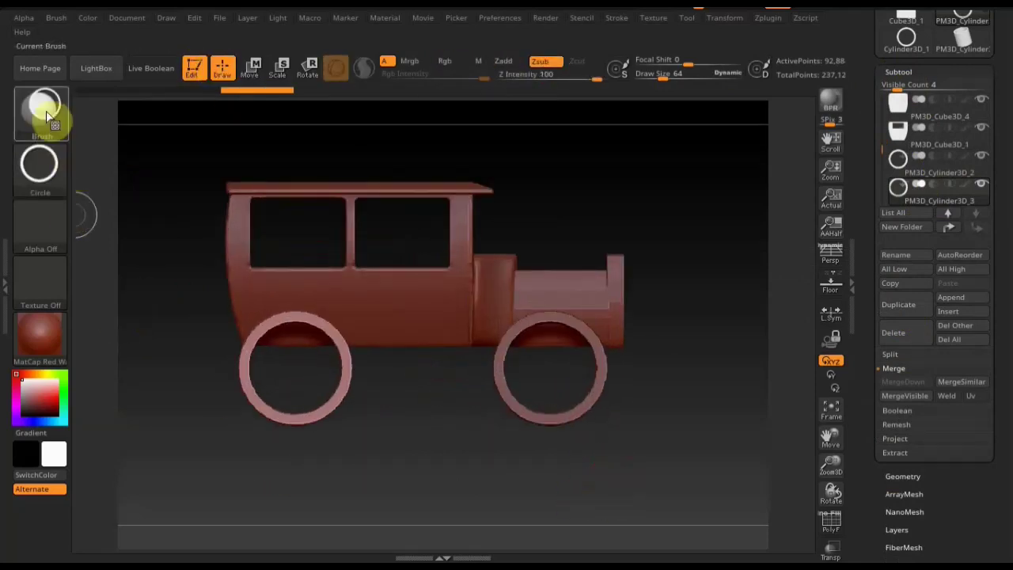
# - Trim away the bottom of the rear wheel ring with TrimRect
pyautogui.click(43, 111)
pyautogui.click(117, 223)
pyautogui.moveTo(524, 502)
pyautogui.mouseDown()
pyautogui.moveTo(277, 439)
pyautogui.moveTo(180, 378)
pyautogui.mouseUp()
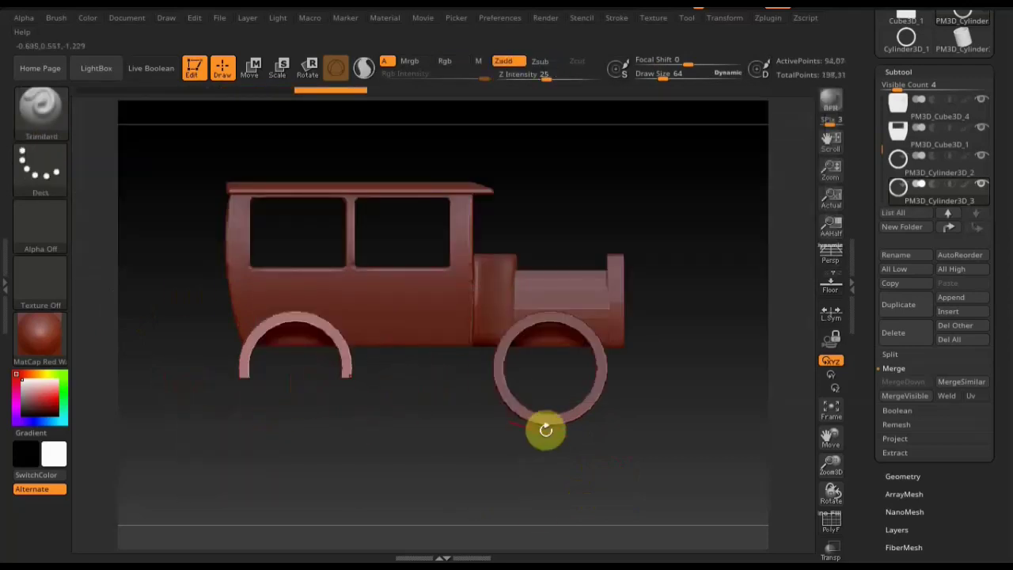
# - Resize the front wheel ring, then trim off its bottom with TrimRect
pyautogui.click(903, 174)
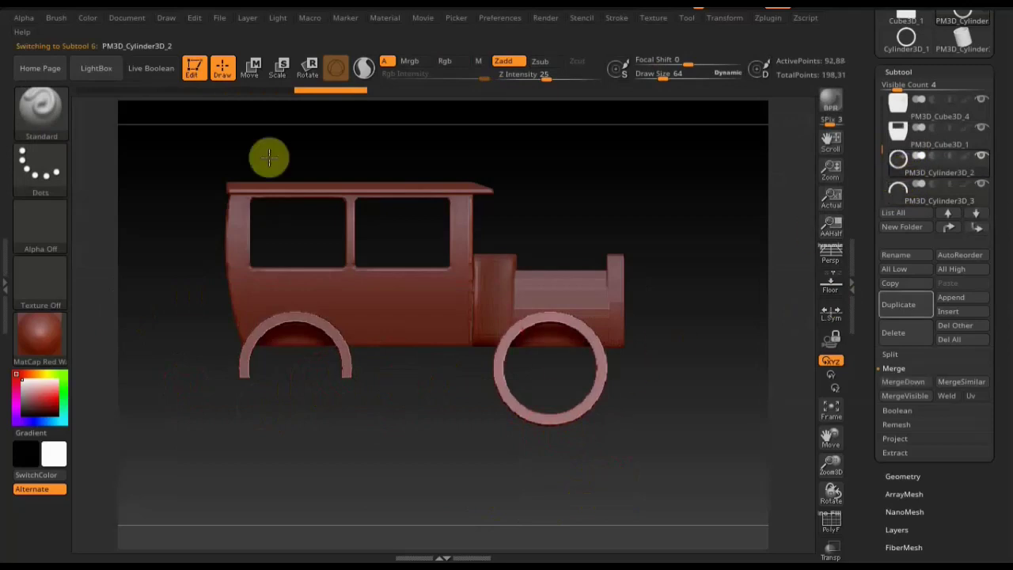
pyautogui.click(250, 68)
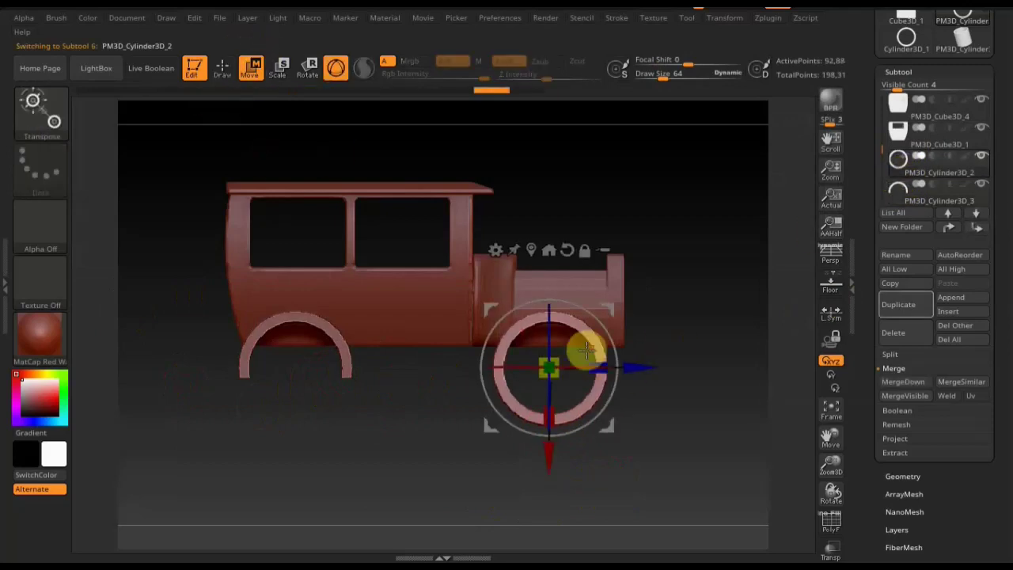
pyautogui.moveTo(583, 344); pyautogui.dragTo(611, 363)
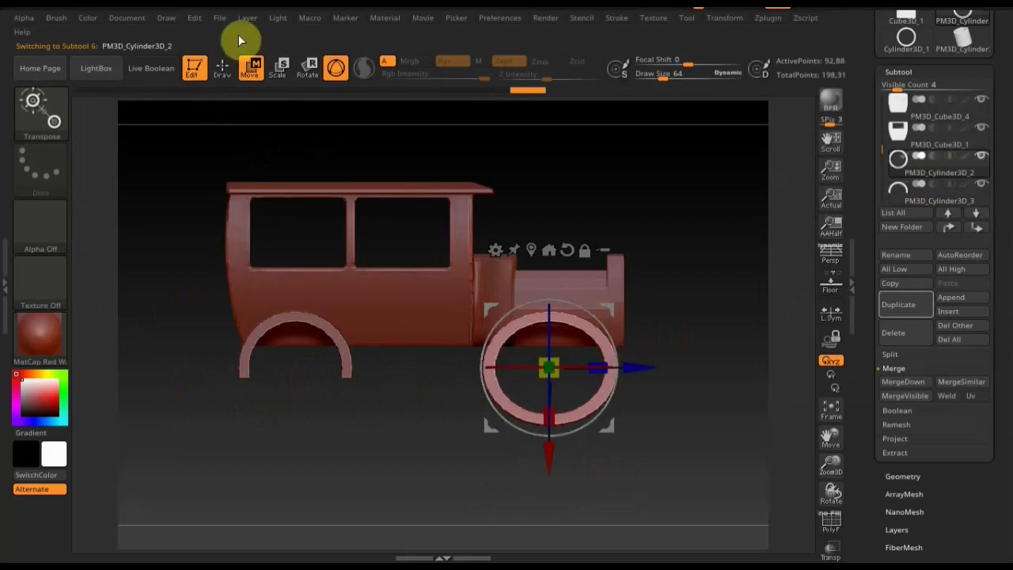
pyautogui.click(223, 67)
pyautogui.keyDown('ctrl'); pyautogui.keyDown('shift'); pyautogui.moveTo(703, 492); pyautogui.dragTo(328, 382); pyautogui.keyUp('shift'); pyautogui.keyUp('ctrl')
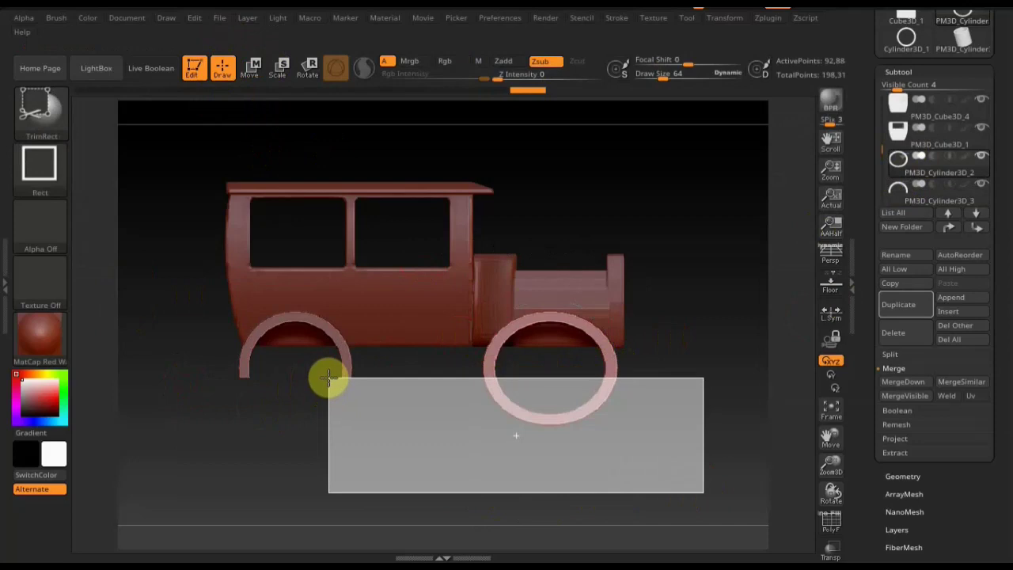
pyautogui.keyDown('ctrl'); pyautogui.keyDown('shift'); pyautogui.moveTo(328, 379); pyautogui.dragTo(330, 373); pyautogui.keyUp('shift'); pyautogui.keyUp('ctrl')
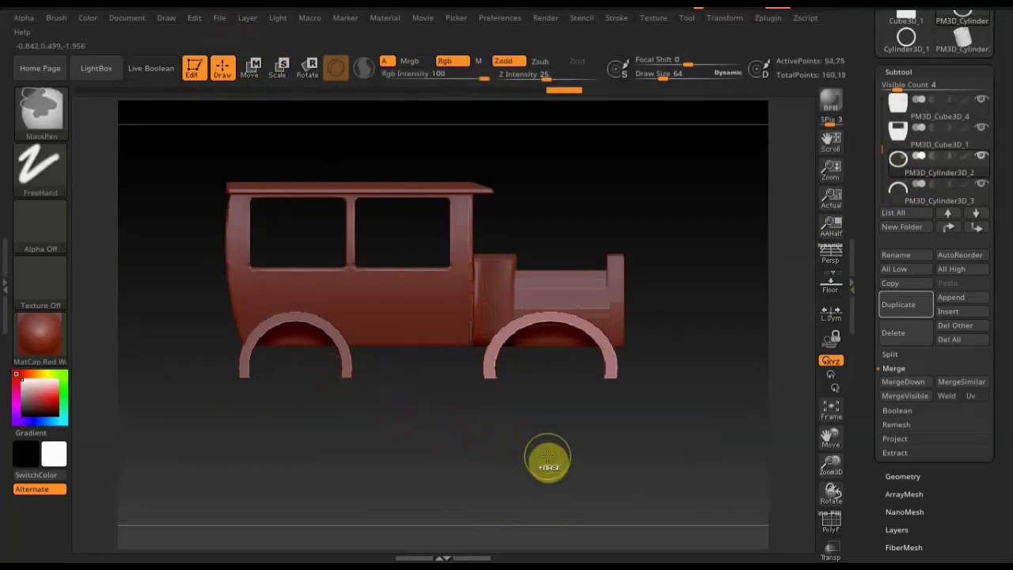
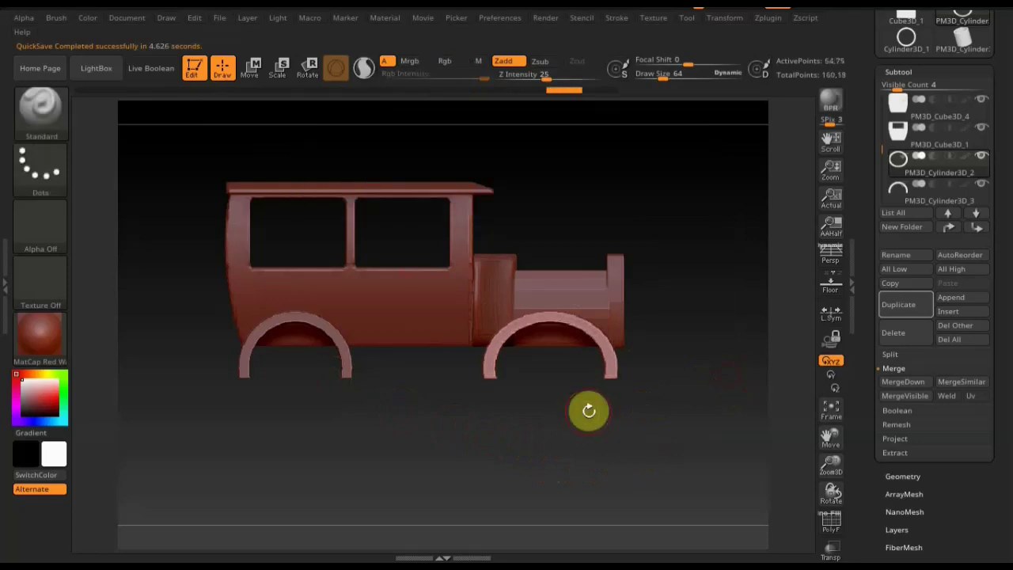
# - Raise the DynaMesh resolution to 224 and remesh the wheel-arch piece
pyautogui.click(910, 475)
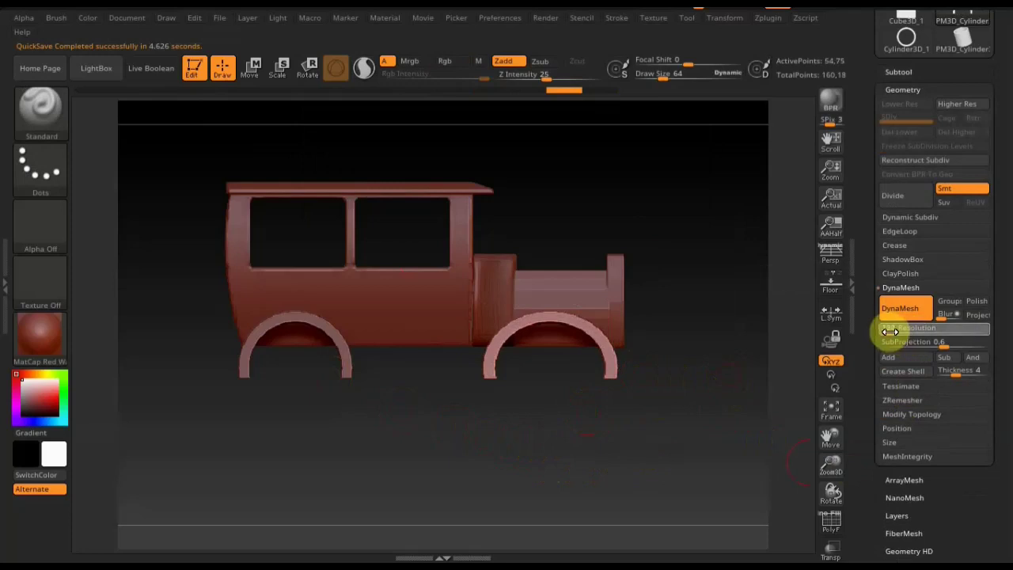
pyautogui.moveTo(893, 334); pyautogui.dragTo(911, 334)
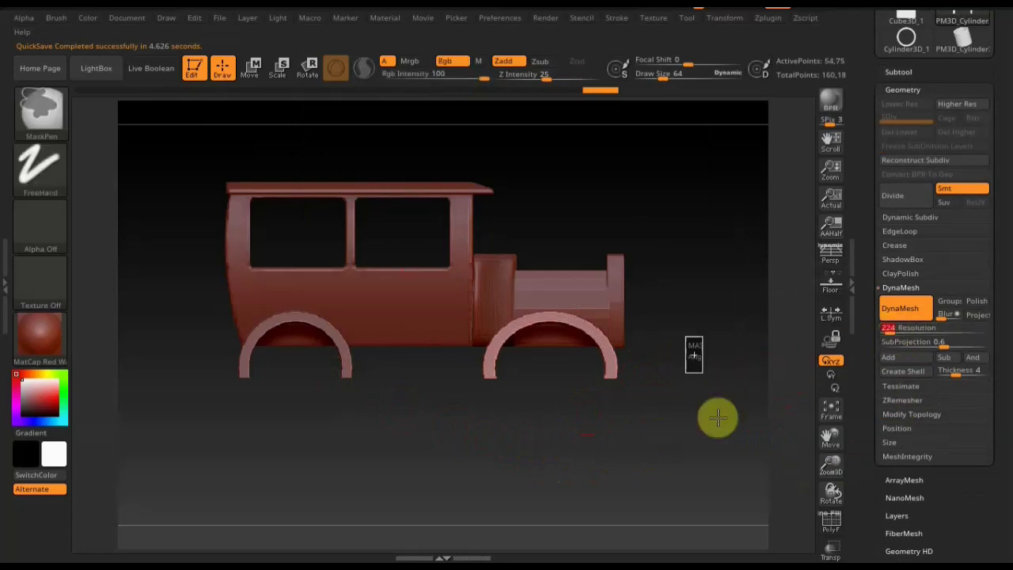
pyautogui.keyDown('ctrl'); pyautogui.moveTo(716, 418); pyautogui.dragTo(680, 398); pyautogui.keyUp('ctrl')
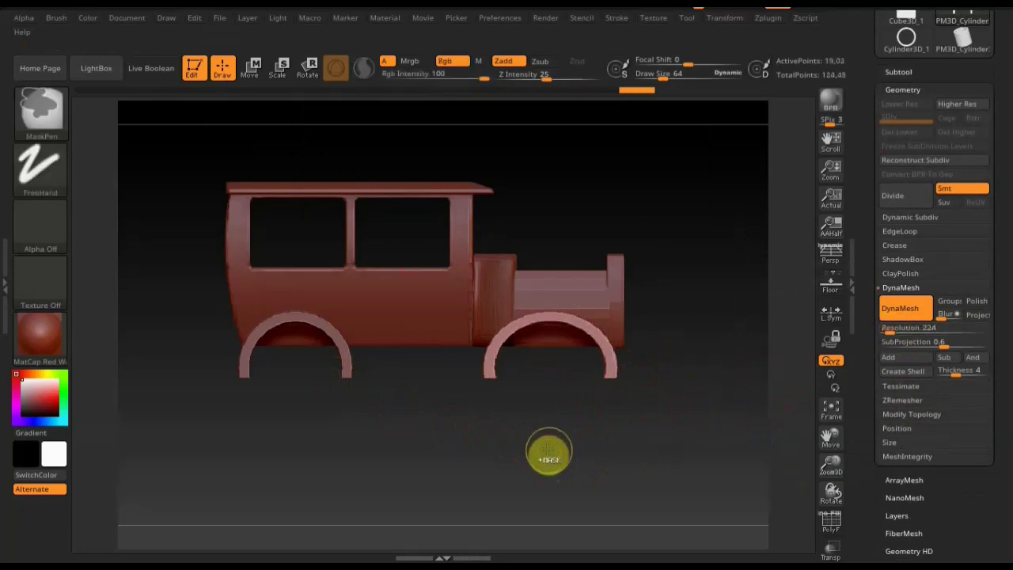
# - Draw a mask on the wheel arch, then undo the unwanted mask change
pyautogui.keyDown('ctrl'); pyautogui.moveTo(547, 448); pyautogui.dragTo(445, 363); pyautogui.keyUp('ctrl')
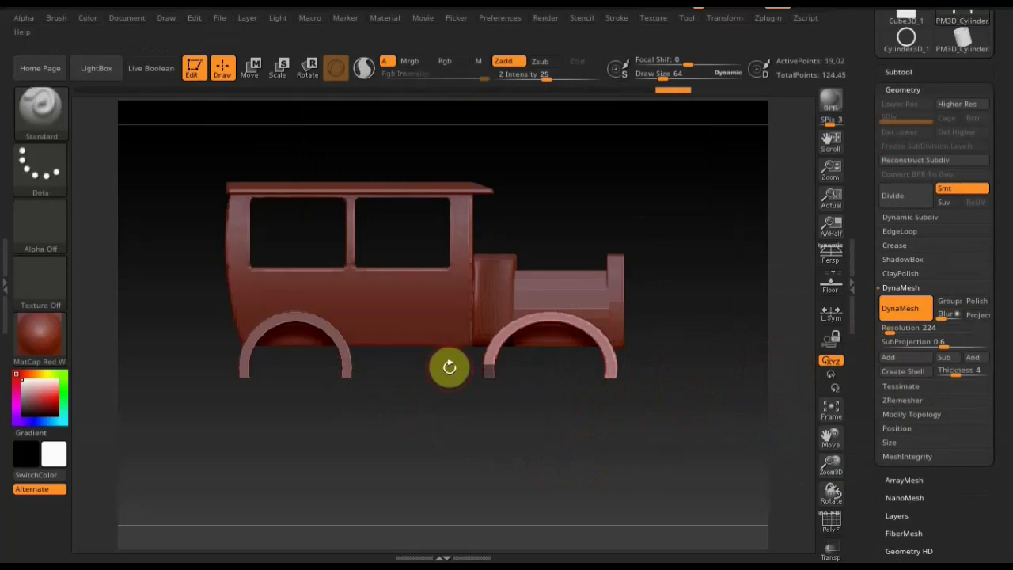
pyautogui.keyDown('ctrl'); pyautogui.moveTo(530, 433); pyautogui.dragTo(461, 353); pyautogui.keyUp('ctrl')
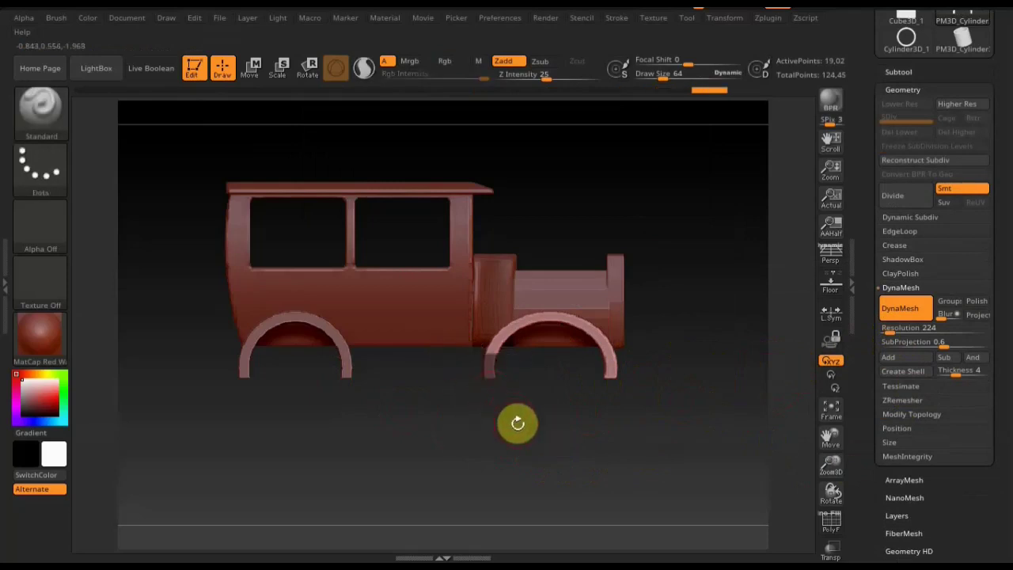
pyautogui.press('ctrl')
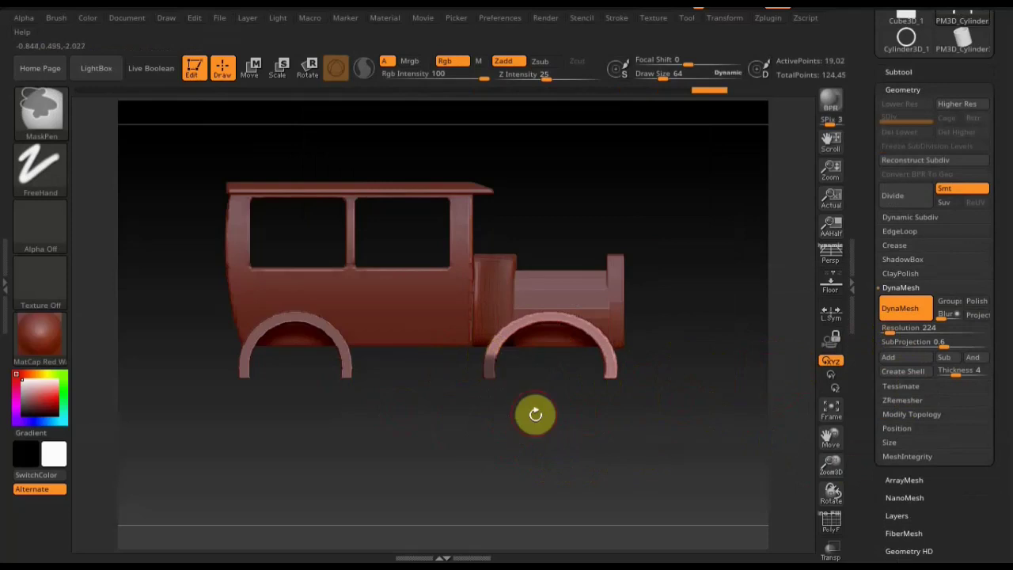
pyautogui.press('ctrl')
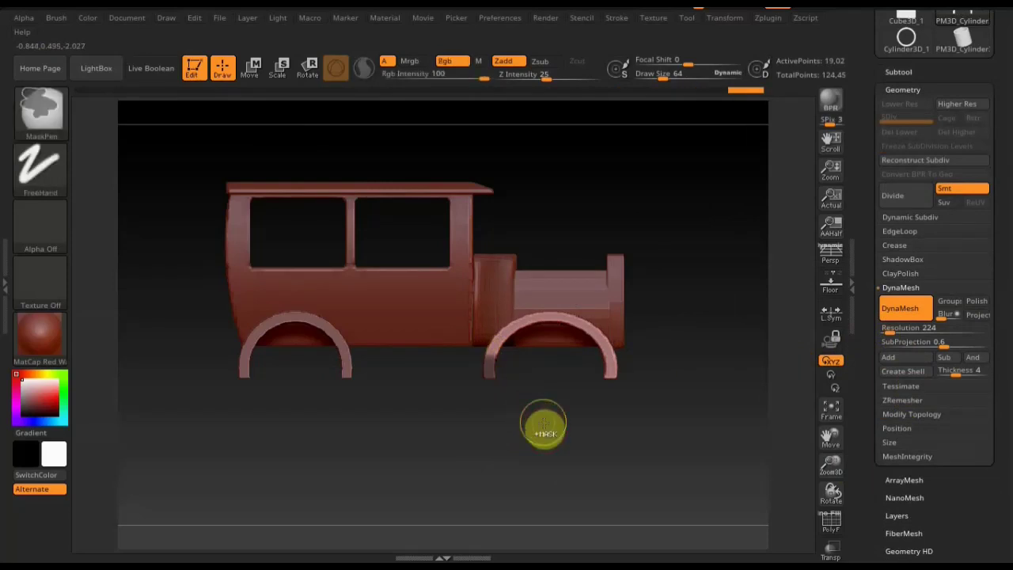
pyautogui.hotkey('ctrl', 'z')
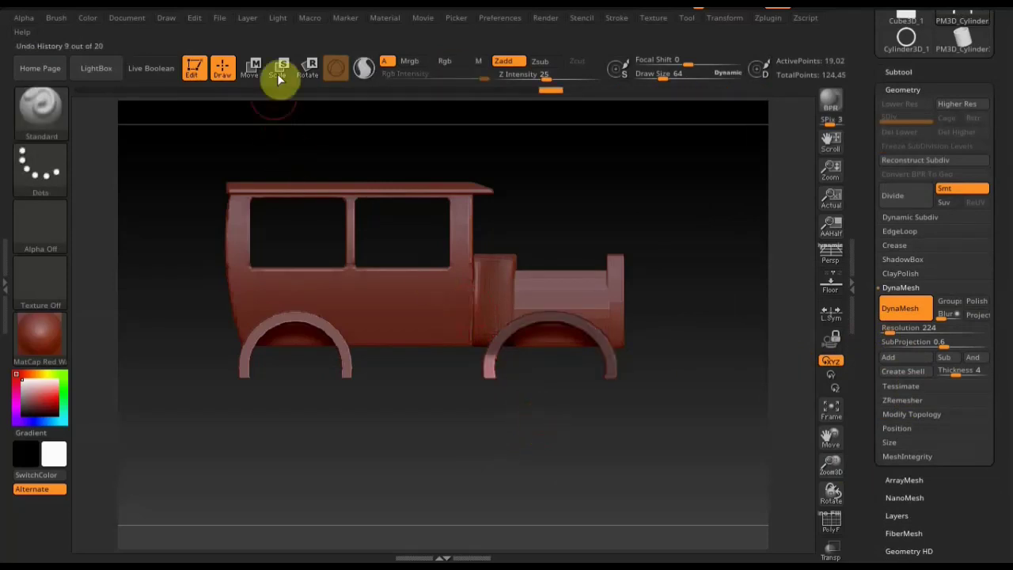
# - Rotate the unmasked end of the front arch downward with a Transpose rotation line
pyautogui.click(307, 64)
pyautogui.press('y')
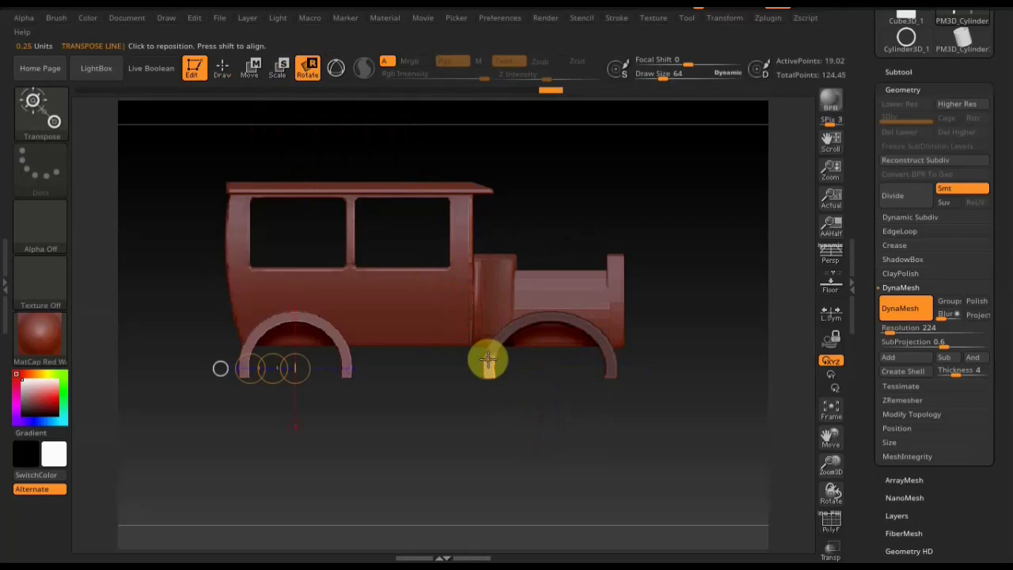
pyautogui.moveTo(488, 360); pyautogui.dragTo(491, 461)
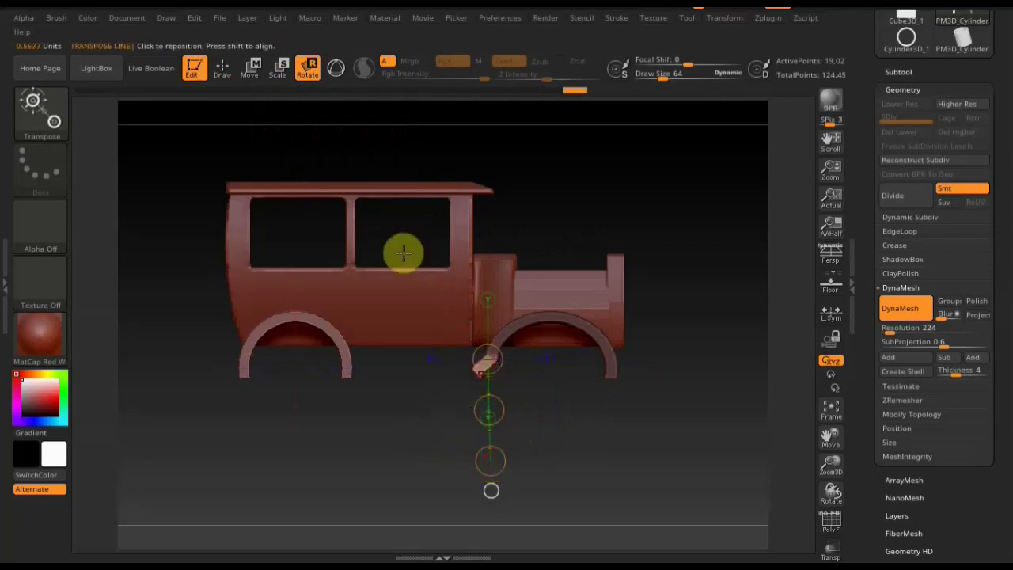
pyautogui.click(251, 71)
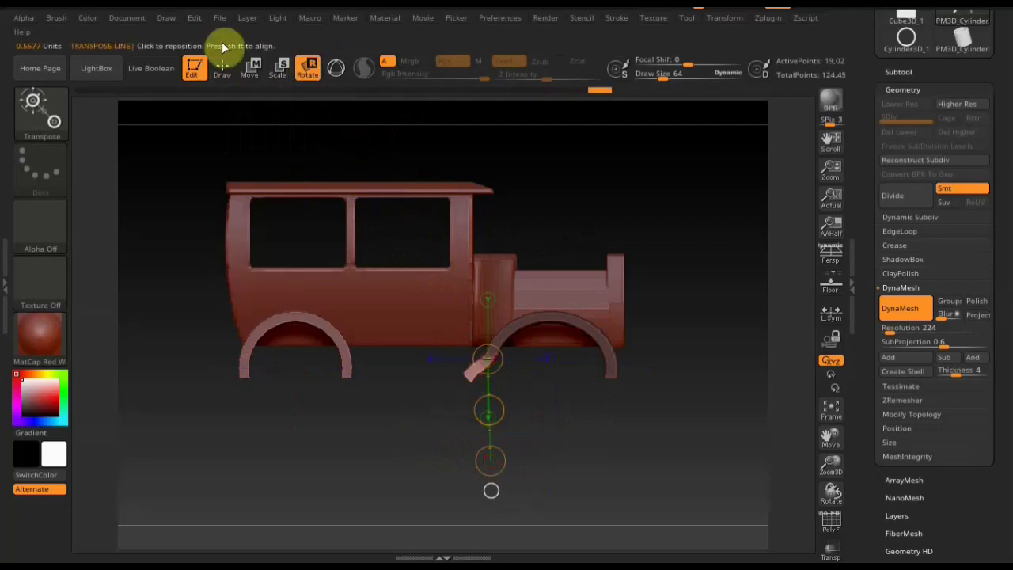
pyautogui.click(223, 69)
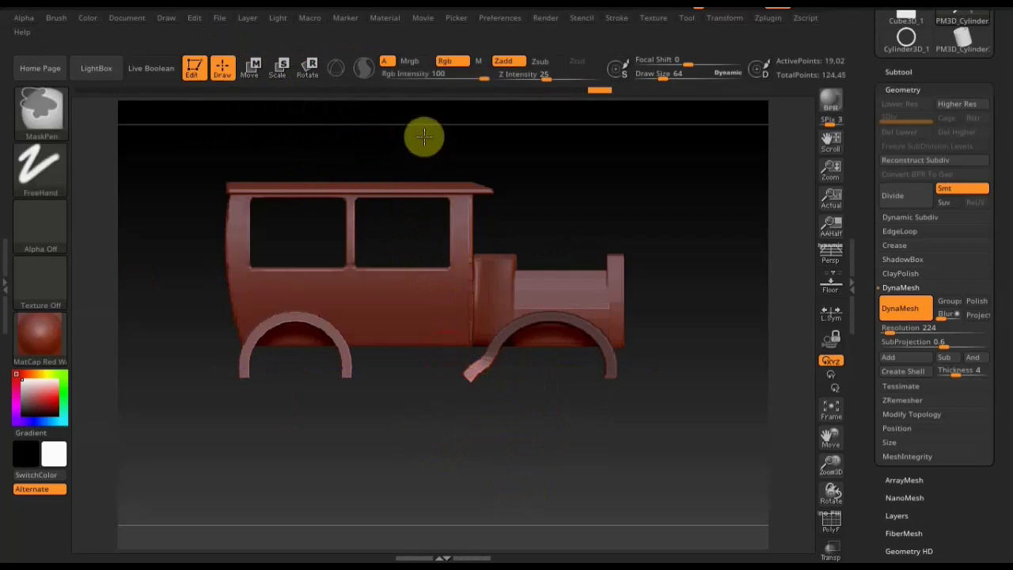
# - Mask the car front except the arch end and swing that end round 180 degrees
pyautogui.keyDown('ctrl'); pyautogui.moveTo(421, 136); pyautogui.dragTo(547, 362); pyautogui.keyUp('ctrl')
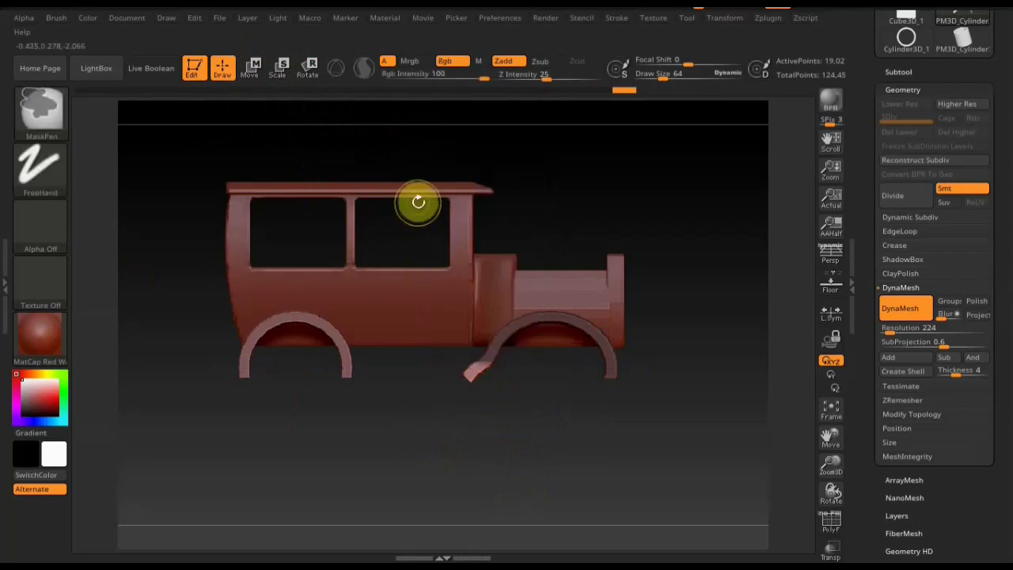
pyautogui.click(307, 68)
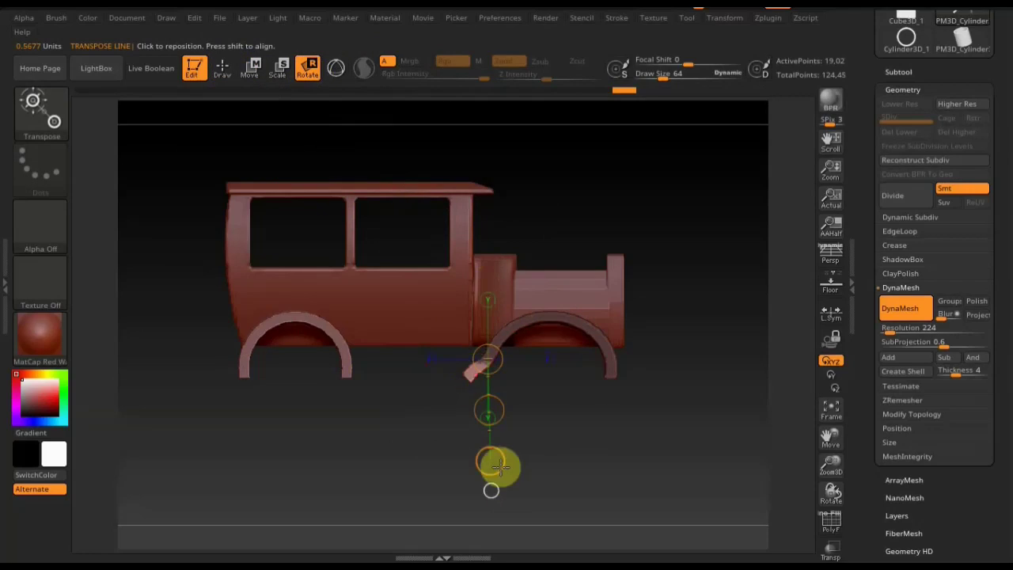
pyautogui.moveTo(495, 464); pyautogui.dragTo(478, 475)
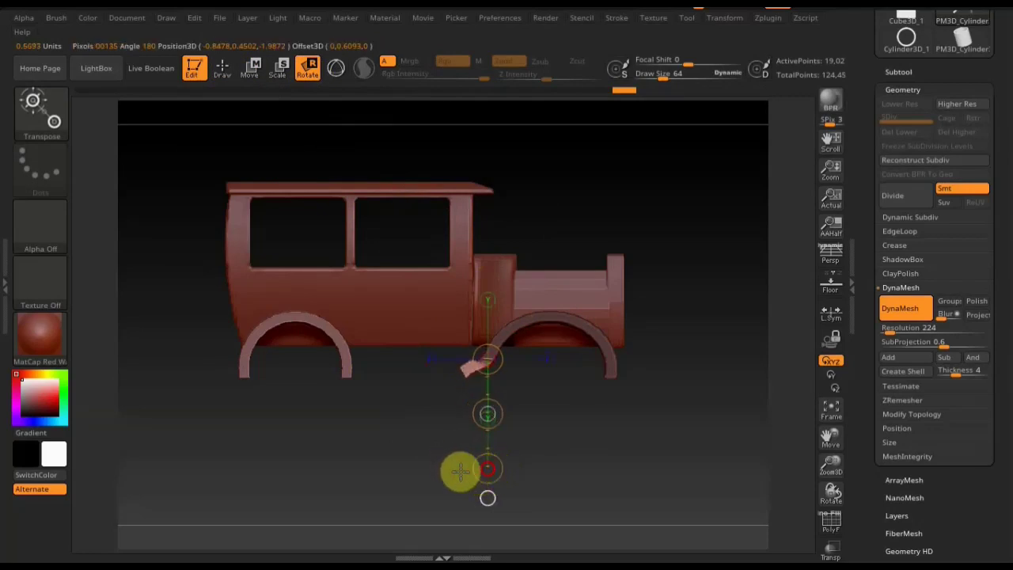
pyautogui.click(223, 68)
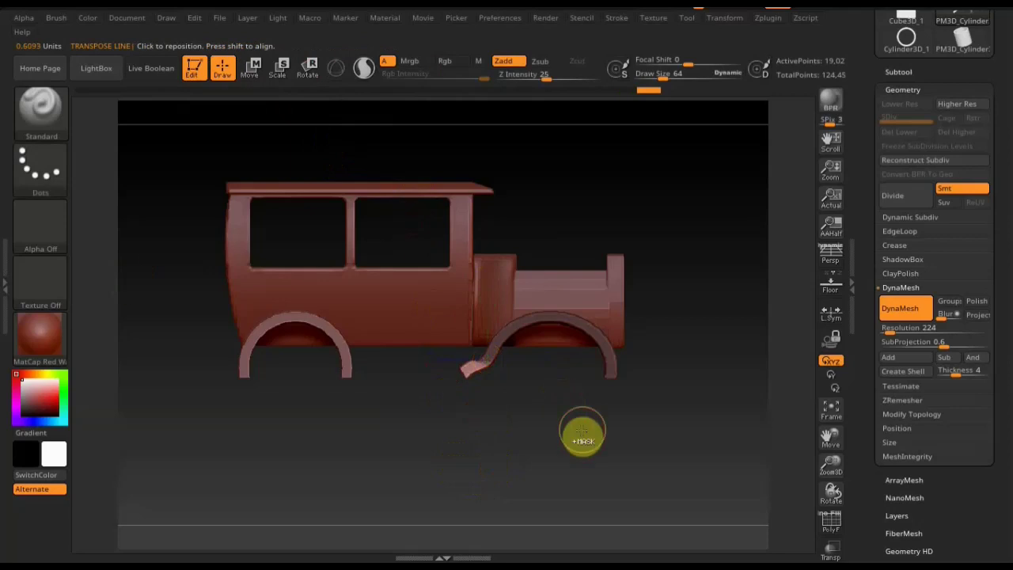
pyautogui.hotkey('ctrl', 'shift')
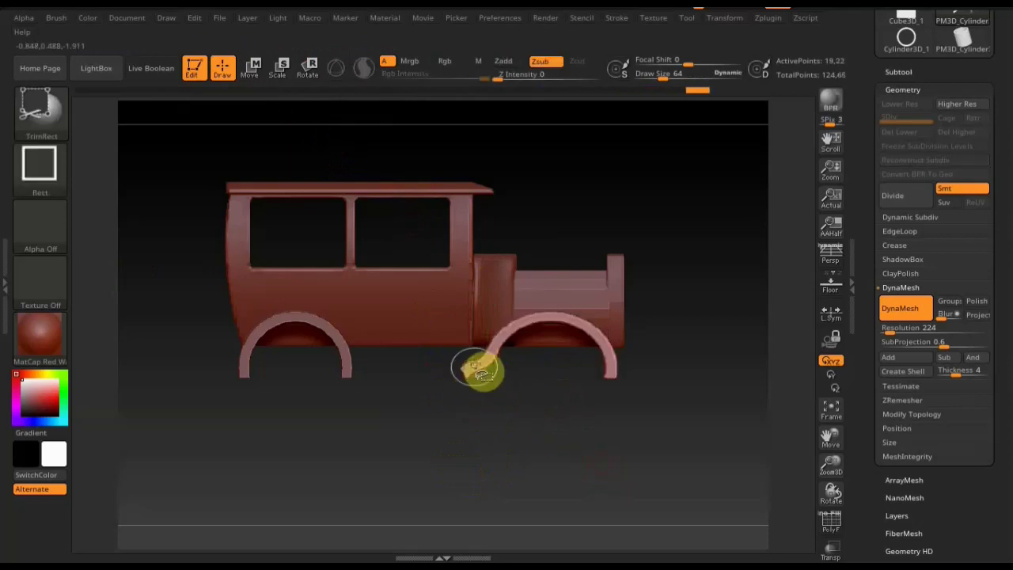
# - Clear the mask and reshape the arch's curled end with a size-222 Move Topological brush
pyautogui.moveTo(546, 435)
pyautogui.mouseDown()
pyautogui.moveTo(584, 485)
pyautogui.moveTo(494, 439)
pyautogui.moveTo(490, 451)
pyautogui.moveTo(509, 407)
pyautogui.moveTo(593, 480)
pyautogui.mouseUp()
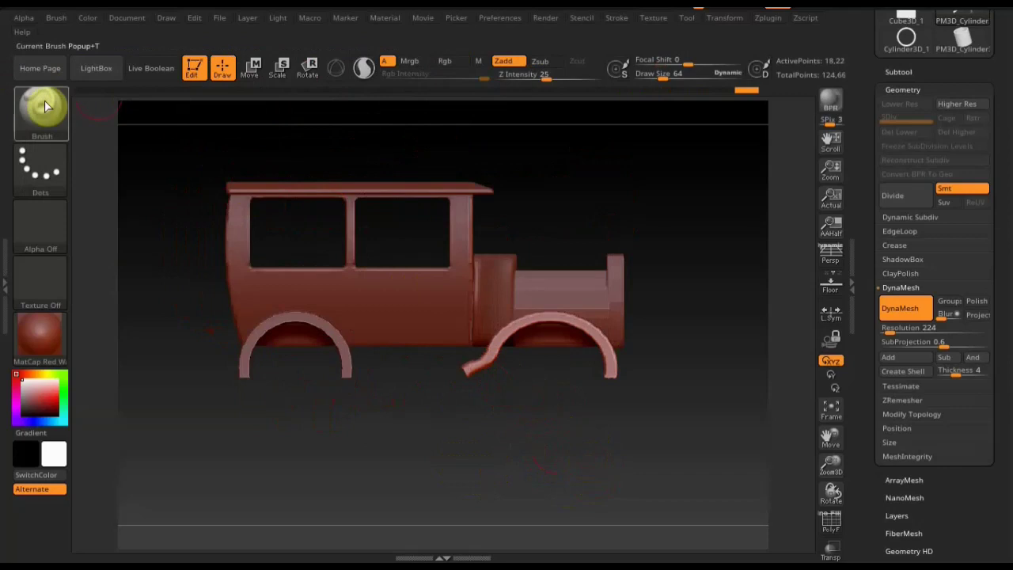
pyautogui.press('b')
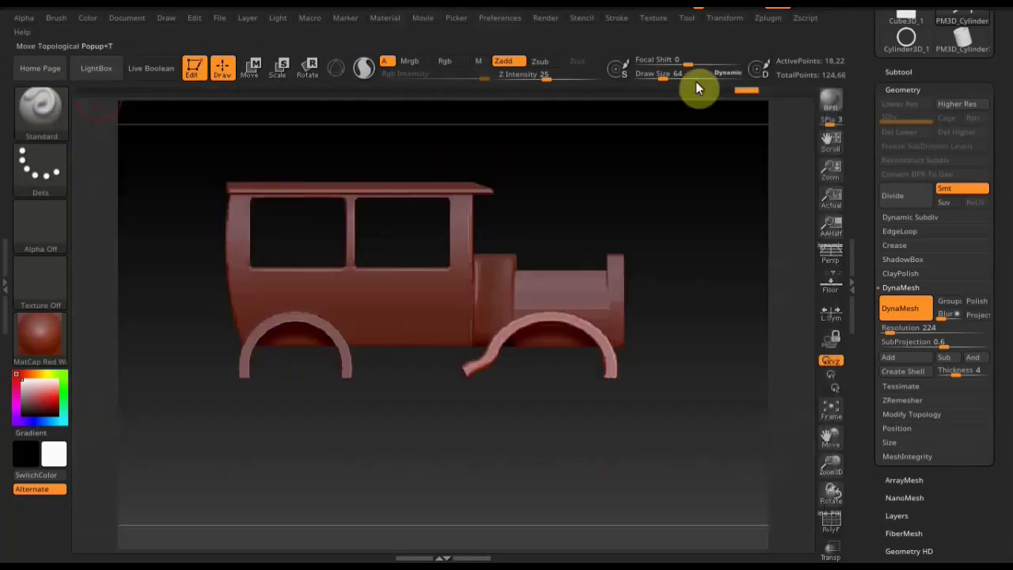
pyautogui.moveTo(660, 78); pyautogui.dragTo(685, 83)
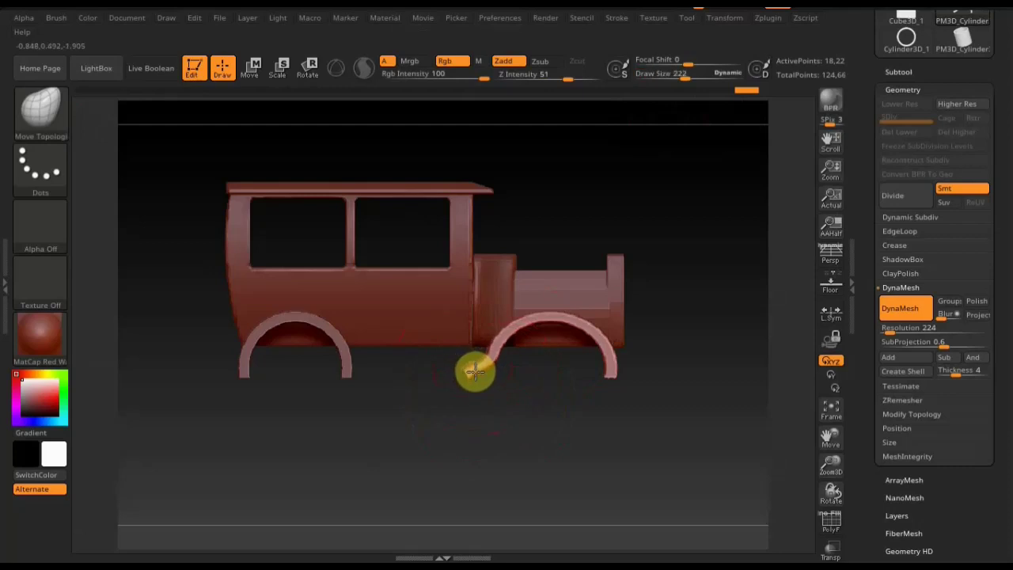
pyautogui.moveTo(469, 366); pyautogui.dragTo(463, 372)
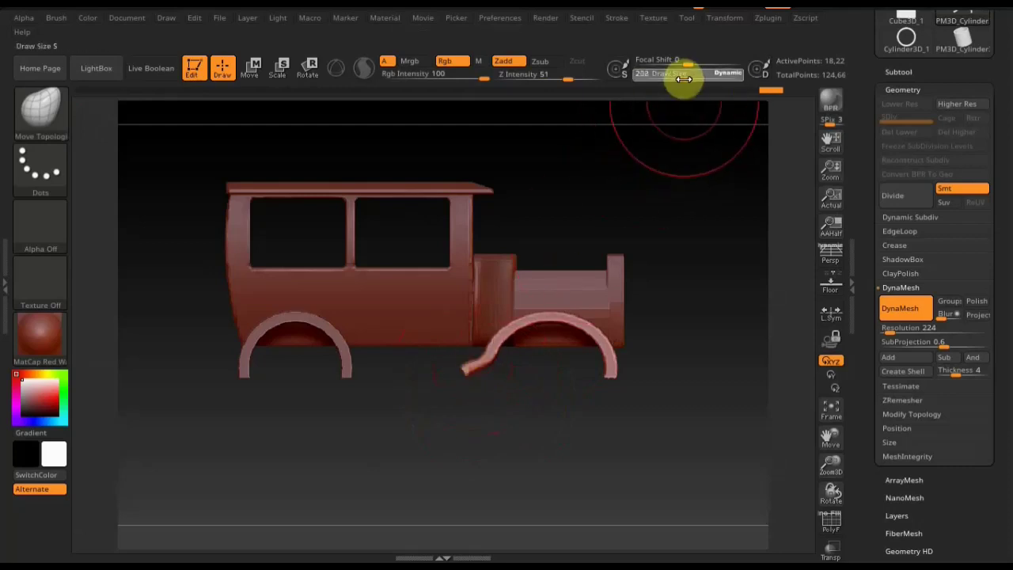
# - At brush size 95, pull the arch curl down and outward, then show the subtool list
pyautogui.moveTo(678, 78); pyautogui.dragTo(668, 83)
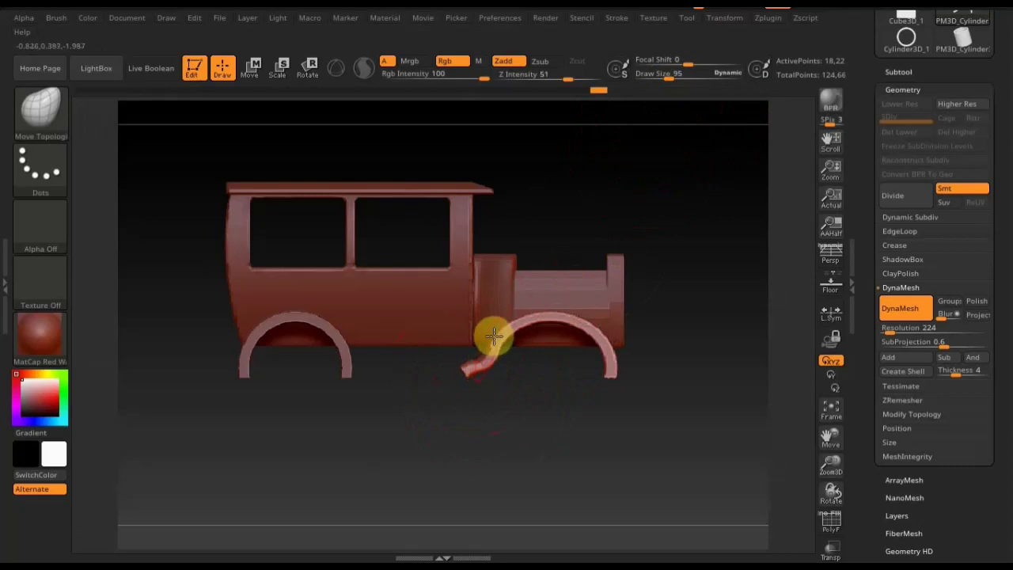
pyautogui.moveTo(520, 367)
pyautogui.mouseDown()
pyautogui.moveTo(559, 421)
pyautogui.moveTo(527, 420)
pyautogui.moveTo(572, 410)
pyautogui.moveTo(581, 380)
pyautogui.moveTo(561, 359)
pyautogui.moveTo(564, 332)
pyautogui.moveTo(536, 391)
pyautogui.moveTo(550, 444)
pyautogui.mouseUp()
pyautogui.moveTo(474, 363)
pyautogui.mouseDown()
pyautogui.moveTo(563, 391)
pyautogui.moveTo(626, 396)
pyautogui.mouseUp()
pyautogui.click(903, 72)
pyautogui.moveTo(950, 311)
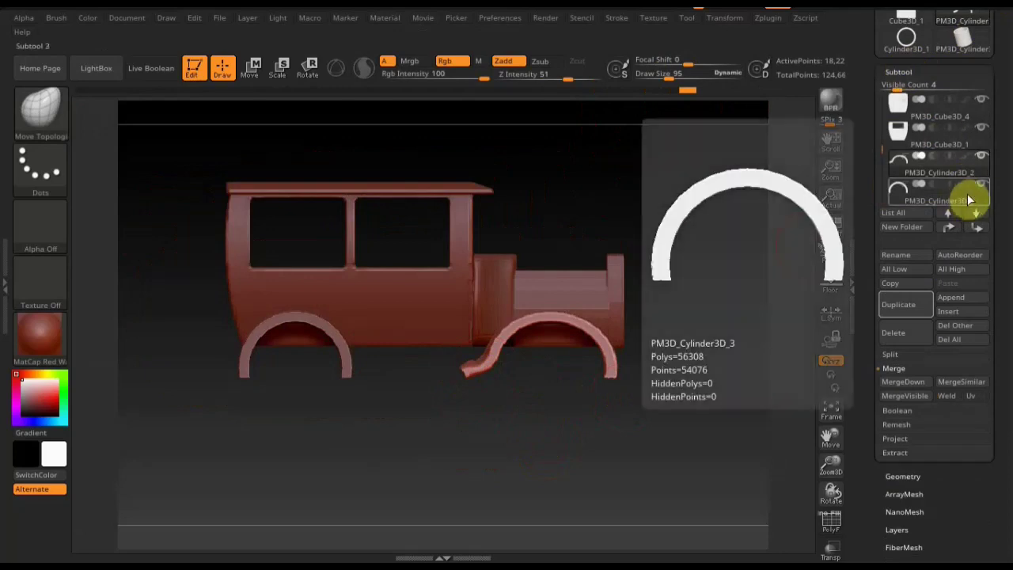
# - Append a cube as a new subtool and make it the active piece
pyautogui.click(963, 297)
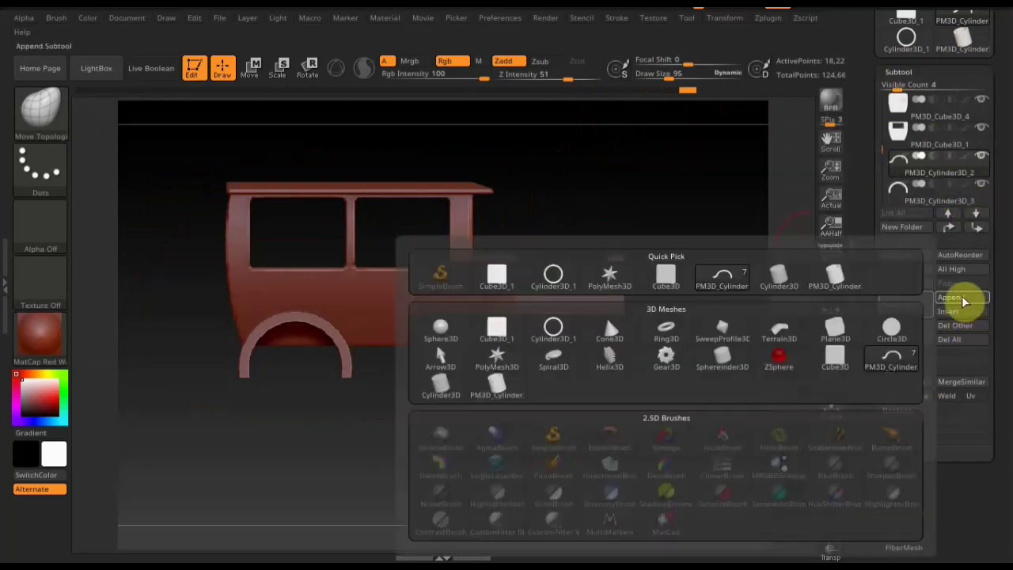
pyautogui.click(499, 286)
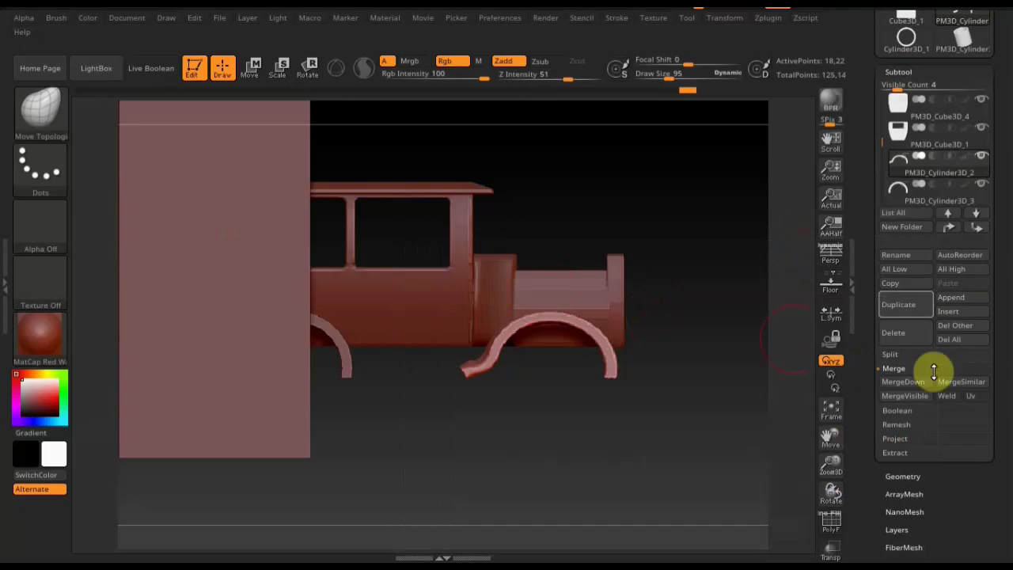
pyautogui.click(979, 218)
pyautogui.click(979, 219)
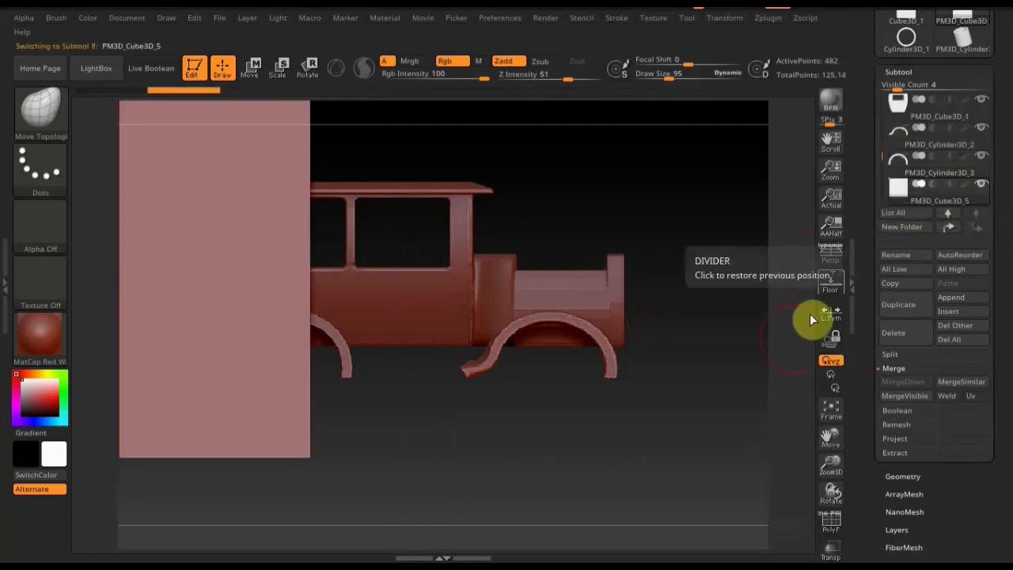
# - Scale the cube down, flatten it into a thin slab and move it onto the car body
pyautogui.keyDown('alt'); pyautogui.moveTo(628, 473); pyautogui.dragTo(577, 281, button='right'); pyautogui.keyUp('alt')
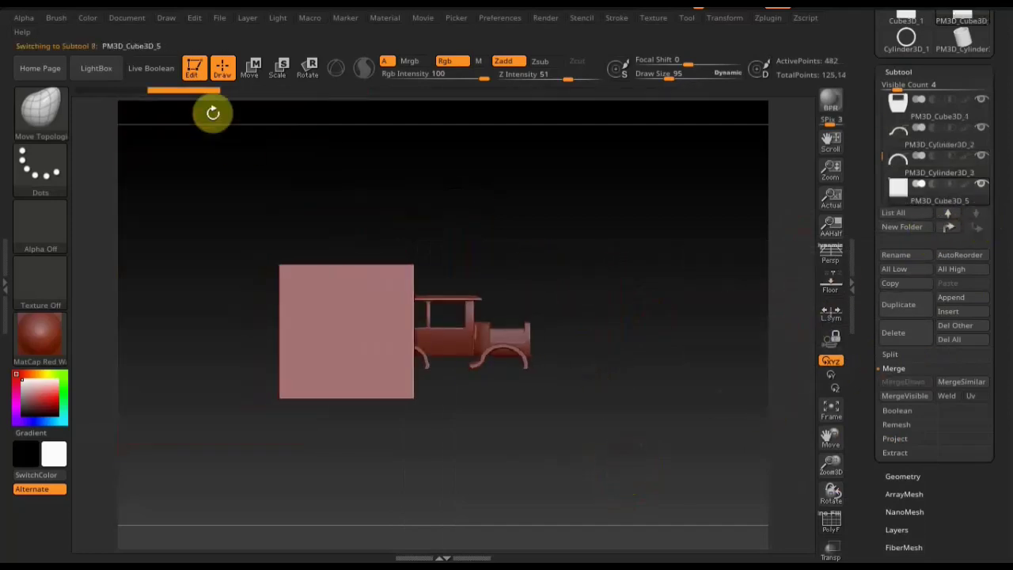
pyautogui.click(249, 67)
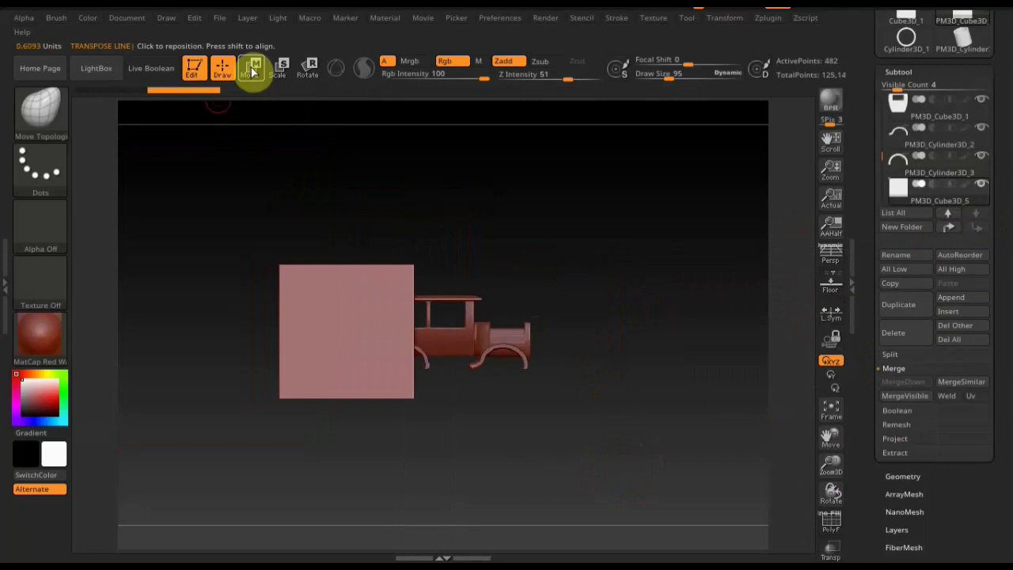
pyautogui.click(336, 70)
pyautogui.moveTo(352, 335); pyautogui.dragTo(312, 285)
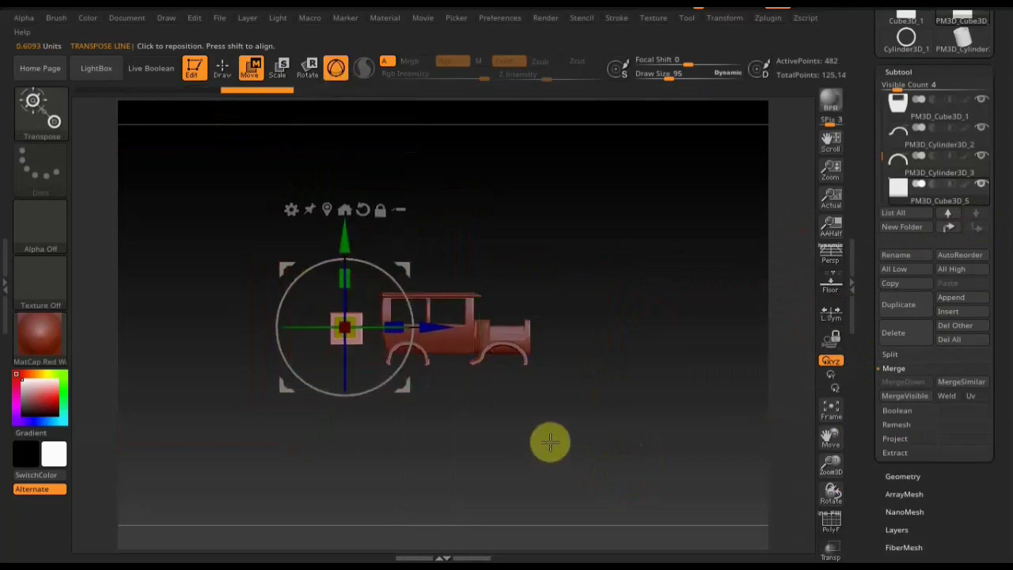
pyautogui.scroll(4, 550, 442)
pyautogui.scroll(4, 603, 554)
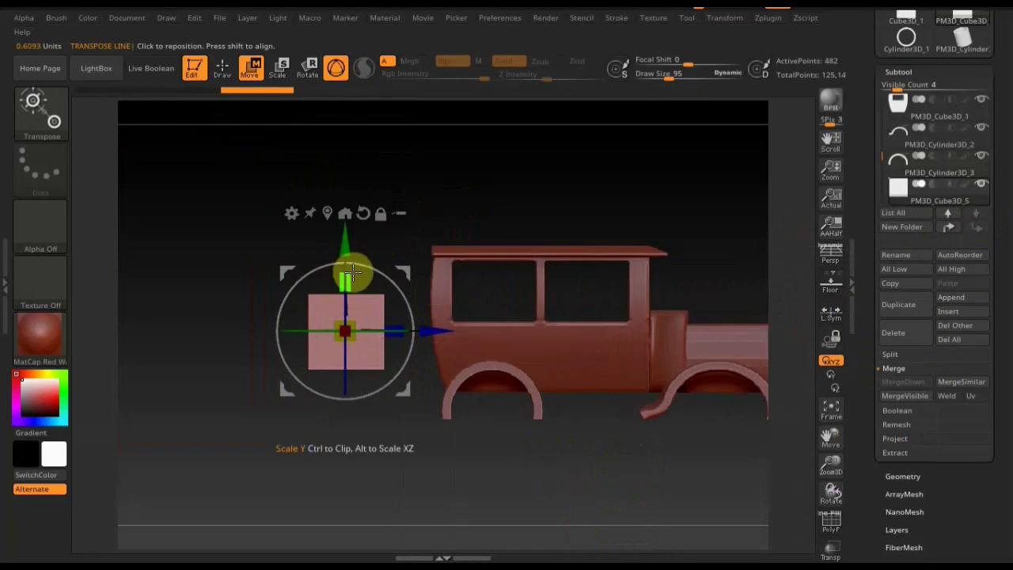
pyautogui.moveTo(350, 275); pyautogui.dragTo(357, 315)
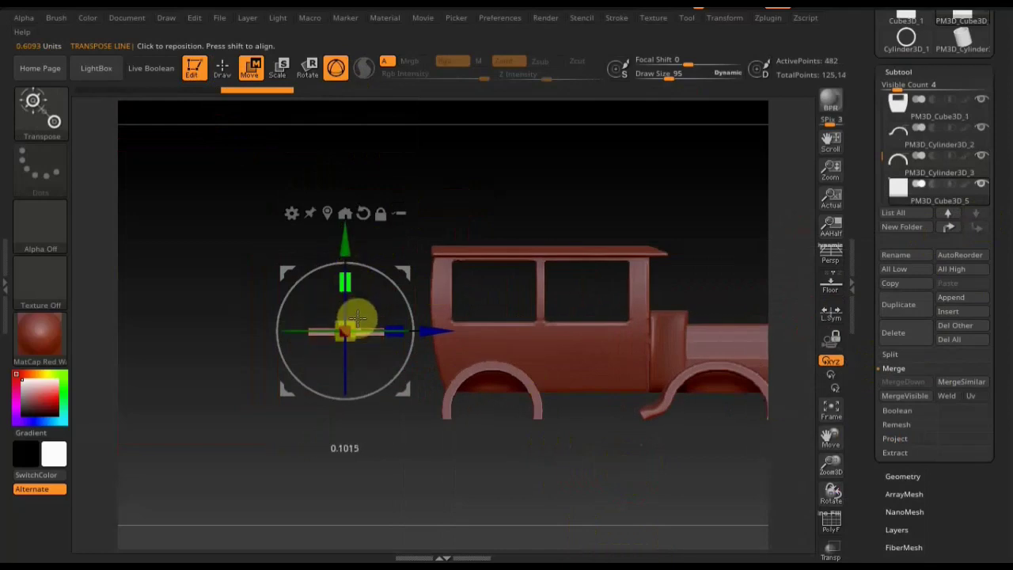
pyautogui.moveTo(420, 324); pyautogui.dragTo(719, 479)
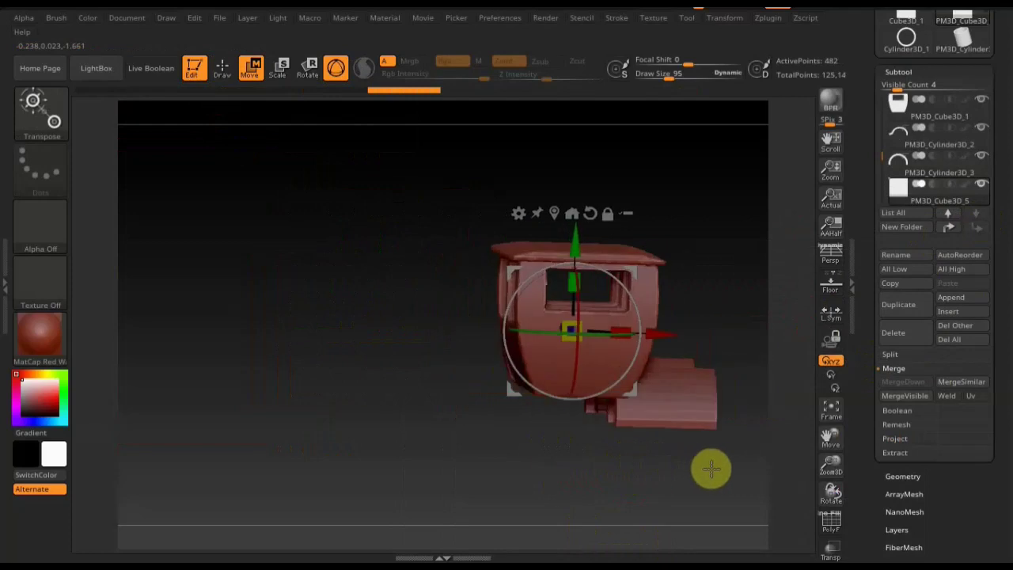
# - Stretch the slab wider along its length beside the cab
pyautogui.moveTo(677, 351); pyautogui.dragTo(708, 327)
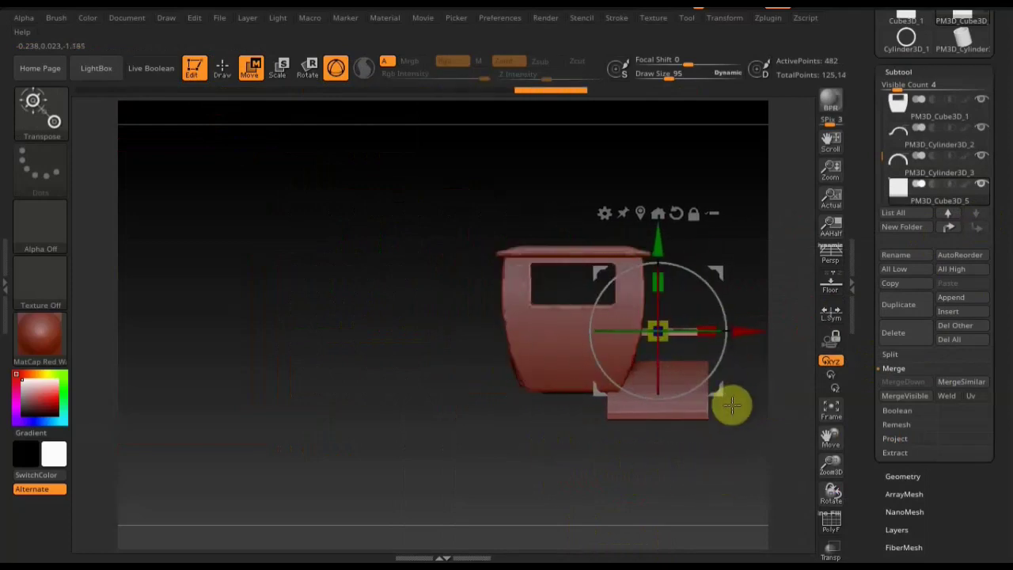
pyautogui.moveTo(731, 404)
pyautogui.mouseDown()
pyautogui.moveTo(733, 516)
pyautogui.moveTo(720, 482)
pyautogui.mouseUp()
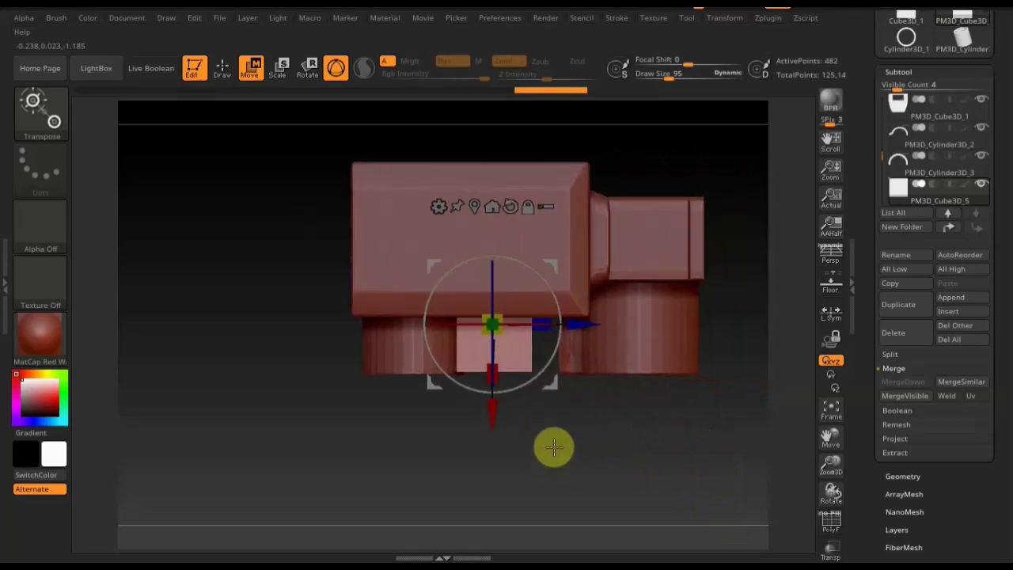
pyautogui.moveTo(545, 321); pyautogui.dragTo(601, 321)
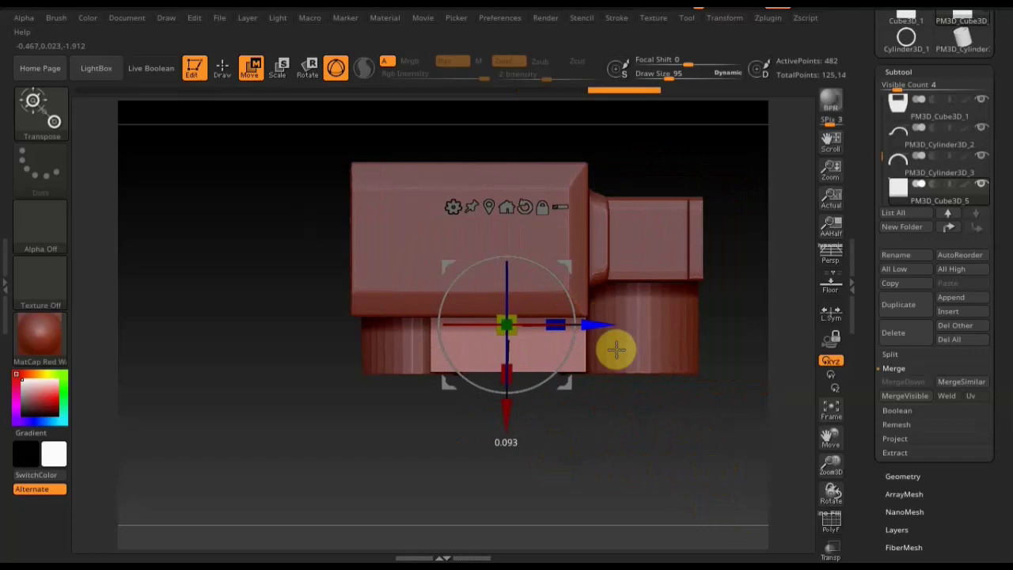
pyautogui.moveTo(617, 402)
pyautogui.mouseDown()
pyautogui.moveTo(626, 229)
pyautogui.moveTo(626, 251)
pyautogui.mouseUp()
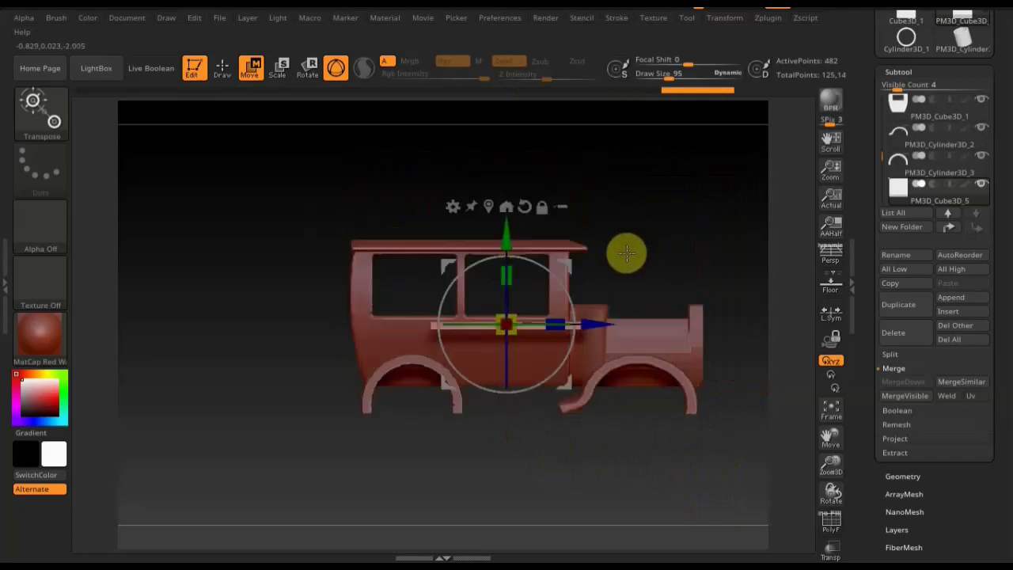
# - Lower the slab beneath the body between the wheel arches and return to sculpting
pyautogui.moveTo(510, 230); pyautogui.dragTo(529, 308)
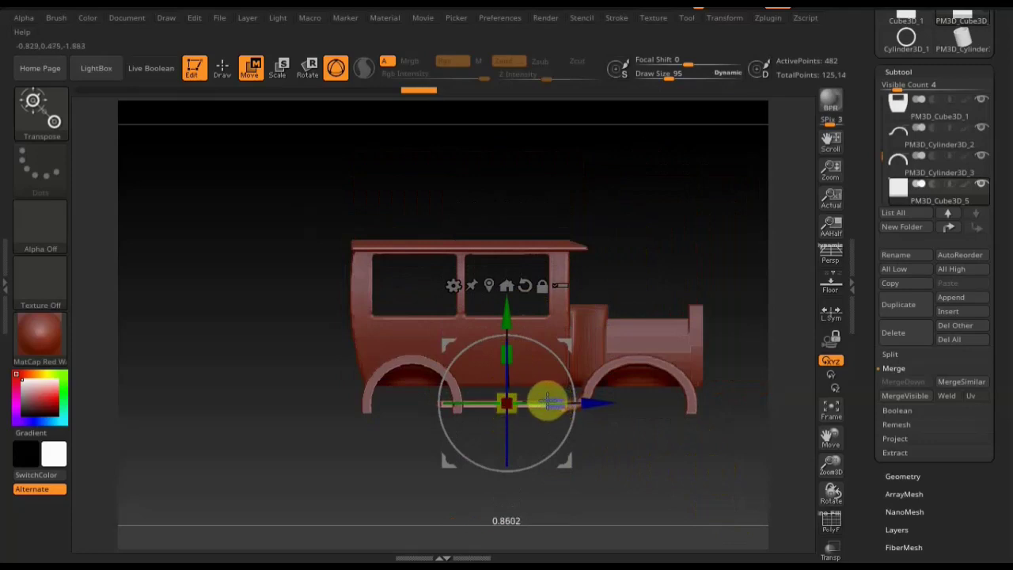
pyautogui.moveTo(599, 404); pyautogui.dragTo(608, 406)
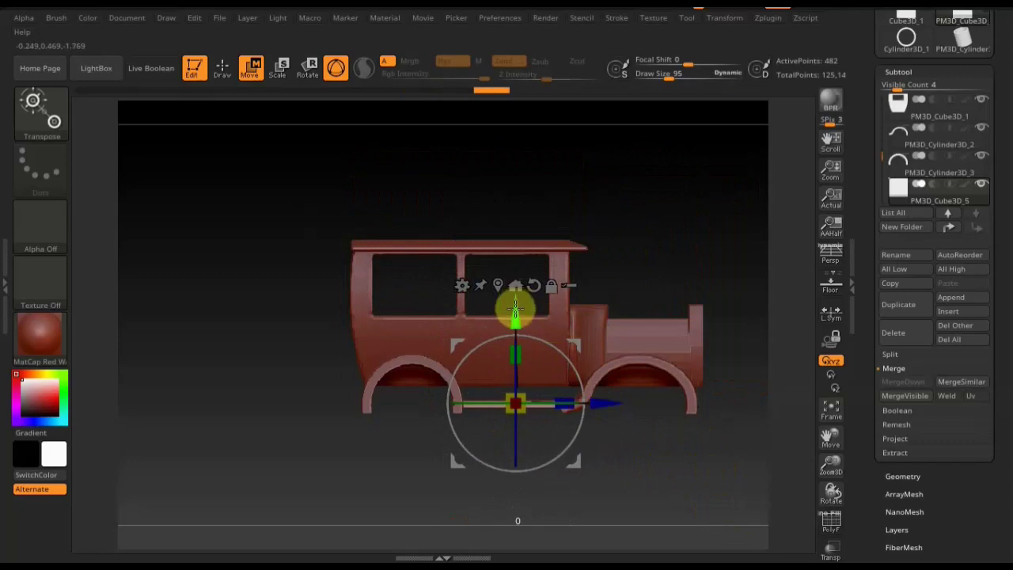
pyautogui.moveTo(678, 478)
pyautogui.mouseDown()
pyautogui.moveTo(675, 554)
pyautogui.moveTo(681, 468)
pyautogui.moveTo(678, 484)
pyautogui.mouseUp()
pyautogui.press('y')
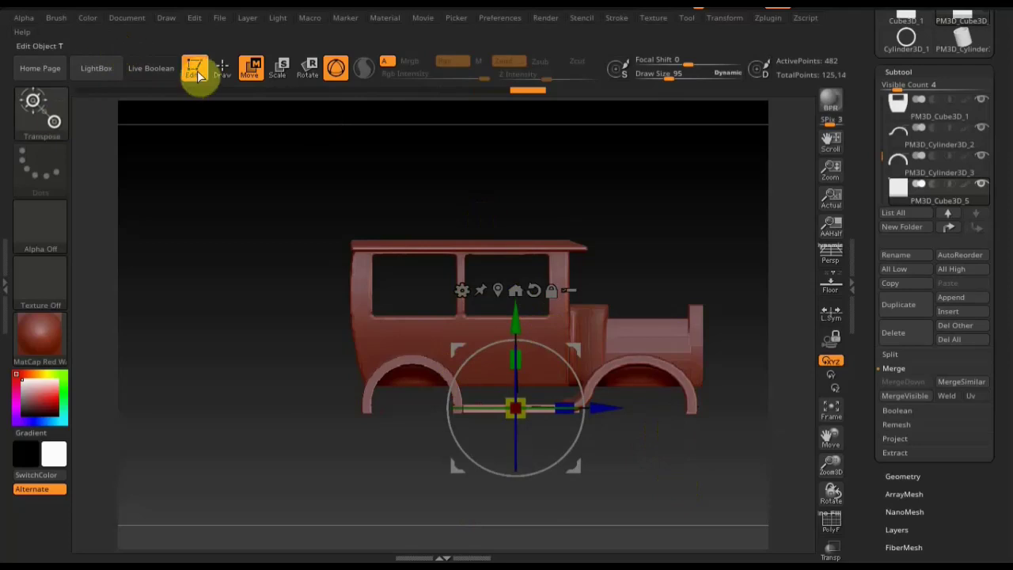
pyautogui.click(224, 73)
pyautogui.moveTo(549, 448)
pyautogui.mouseDown()
pyautogui.moveTo(550, 524)
pyautogui.moveTo(536, 540)
pyautogui.moveTo(557, 495)
pyautogui.moveTo(551, 480)
pyautogui.mouseUp()
# - Select PM3D_Cylinder3D_2 and attempt a MergeDown, dismissing the hidden-subtools notice
pyautogui.keyDown('shift'); pyautogui.moveTo(603, 462); pyautogui.dragTo(658, 423); pyautogui.keyUp('shift')
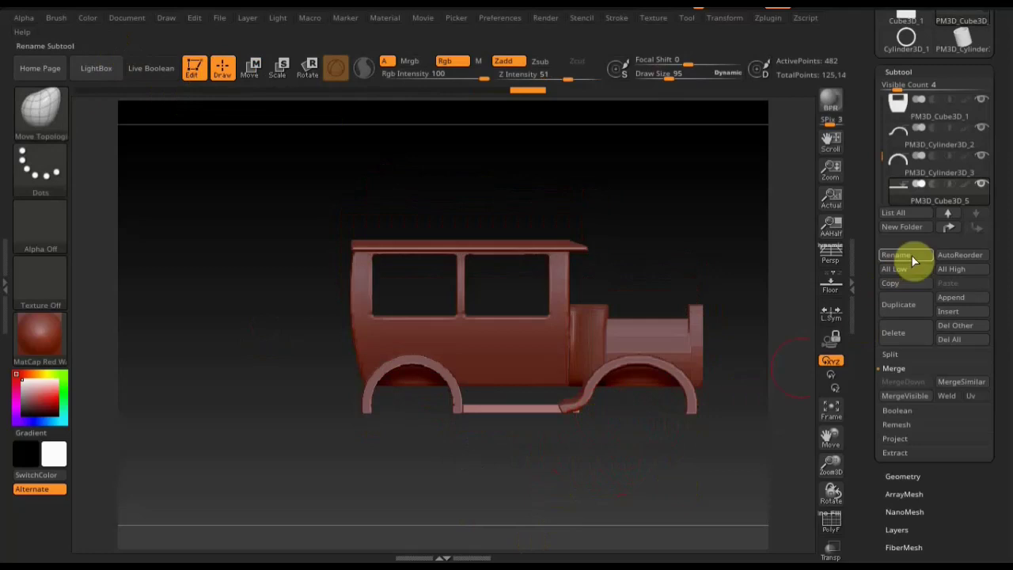
pyautogui.click(900, 144)
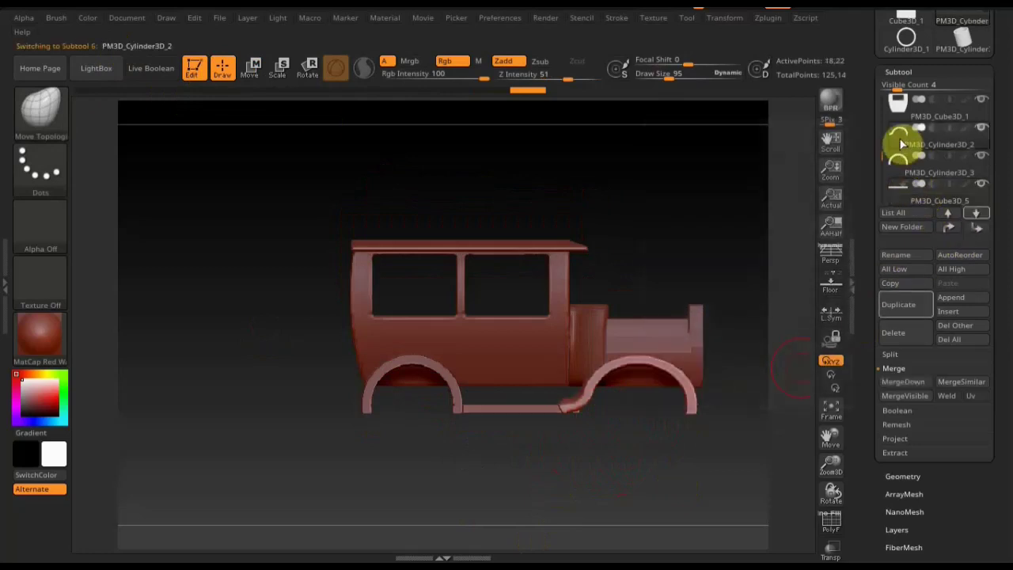
pyautogui.click(904, 393)
pyautogui.click(765, 416)
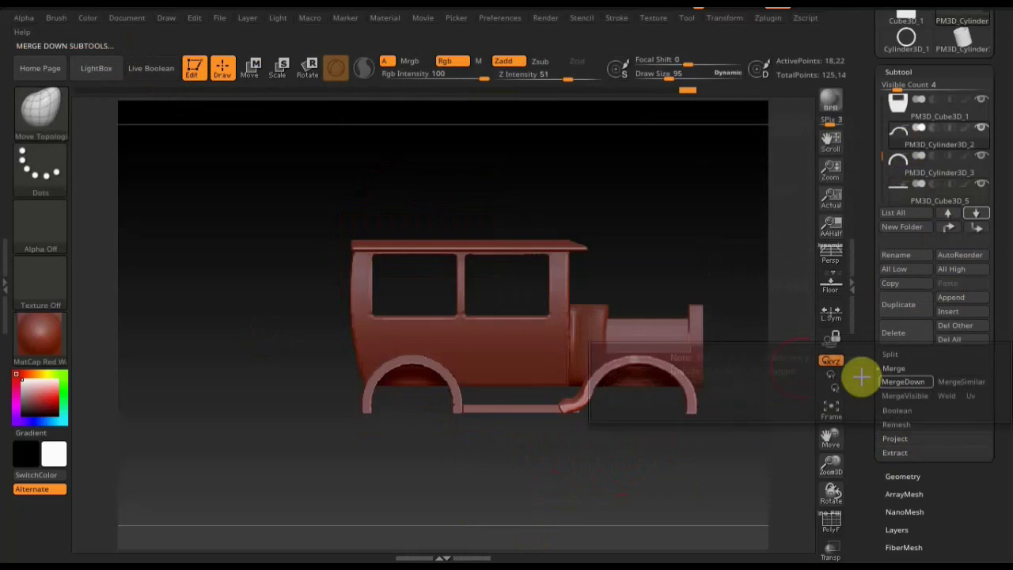
pyautogui.click(801, 438)
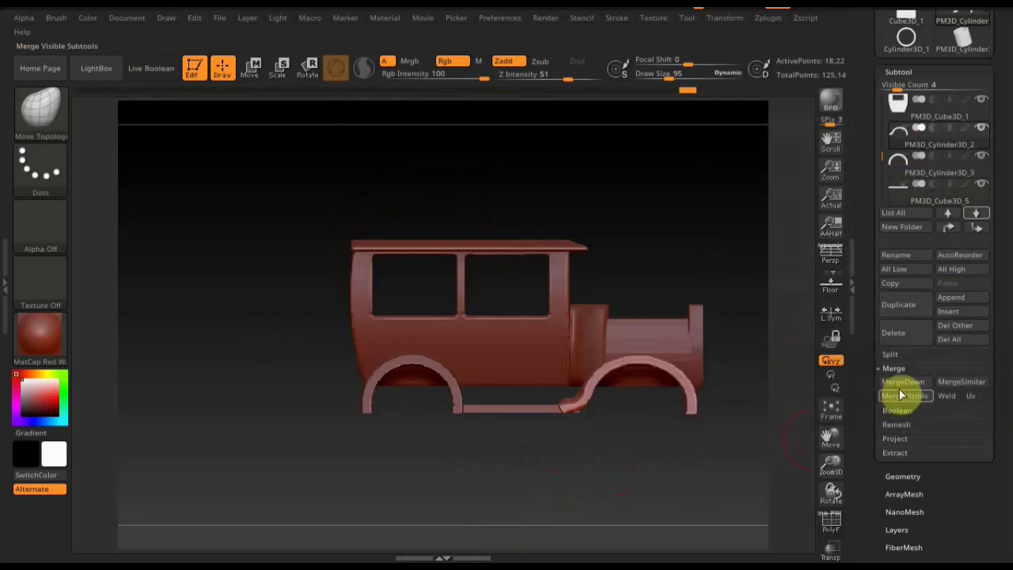
# - Reselect PM3D_Cylinder3D_2 and turn off its DynaMesh in Geometry
pyautogui.click(905, 476)
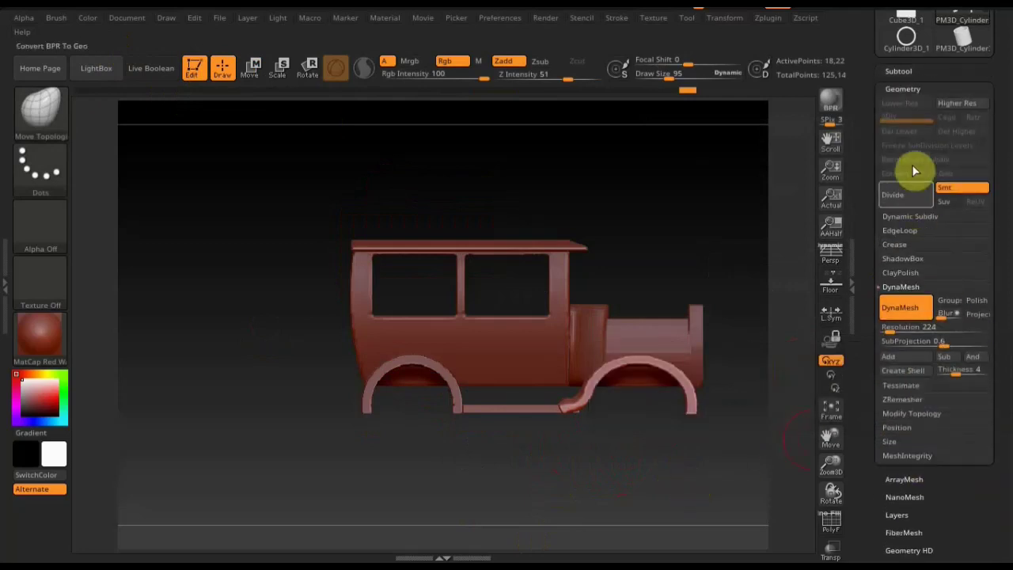
pyautogui.scroll(2, 1008, 151)
pyautogui.click(905, 136)
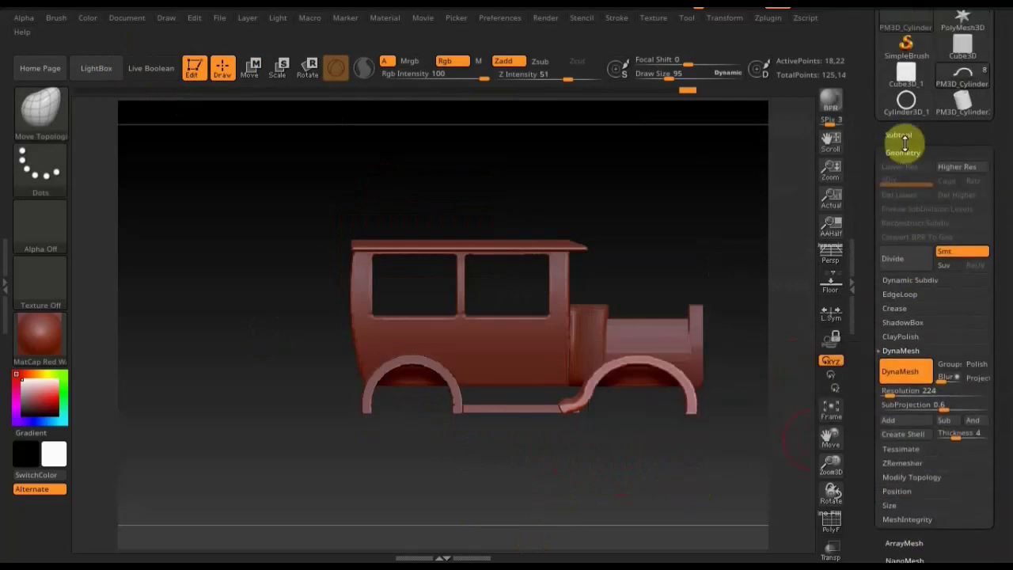
pyautogui.moveTo(900, 229)
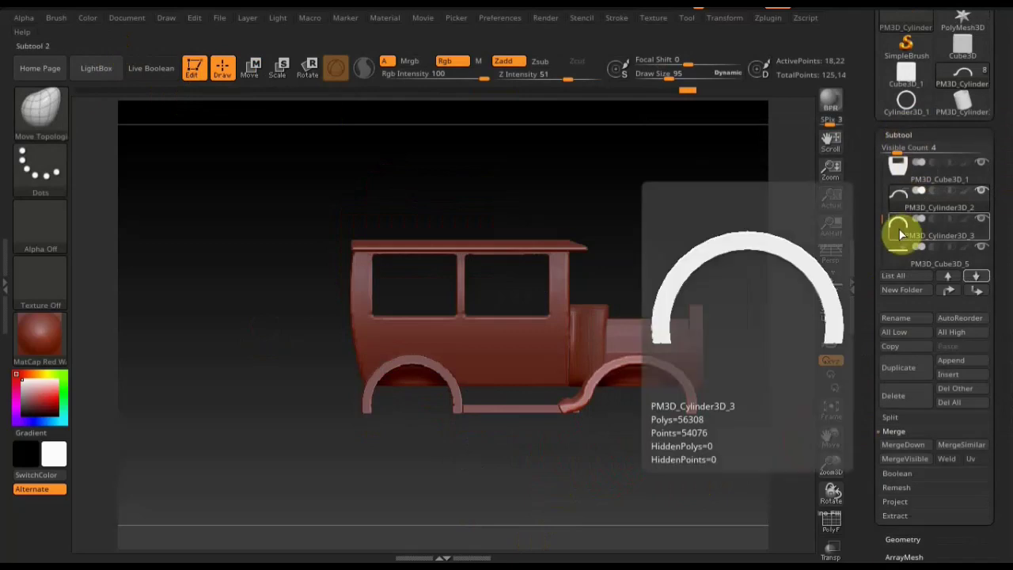
pyautogui.click(900, 235)
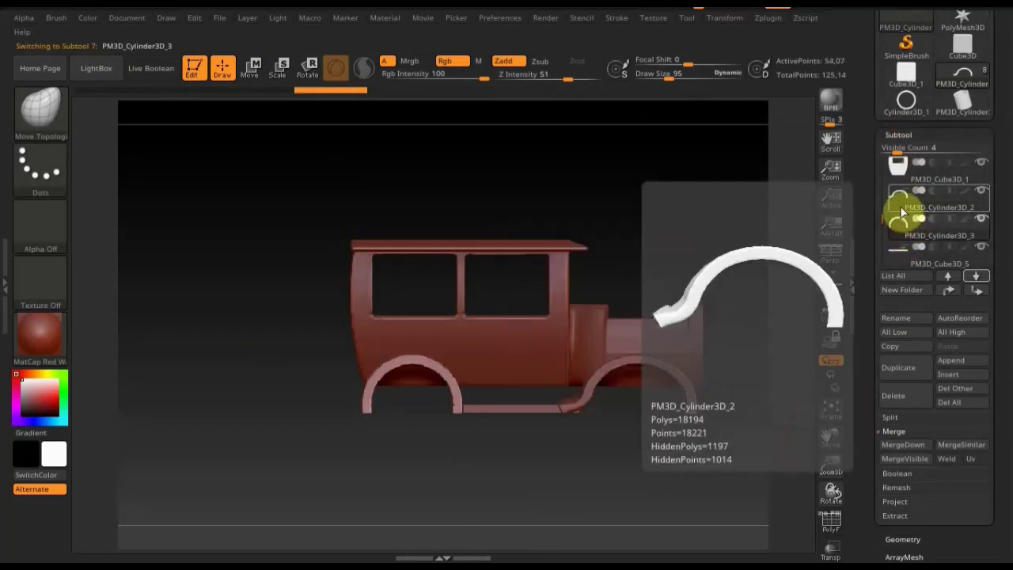
pyautogui.click(903, 207)
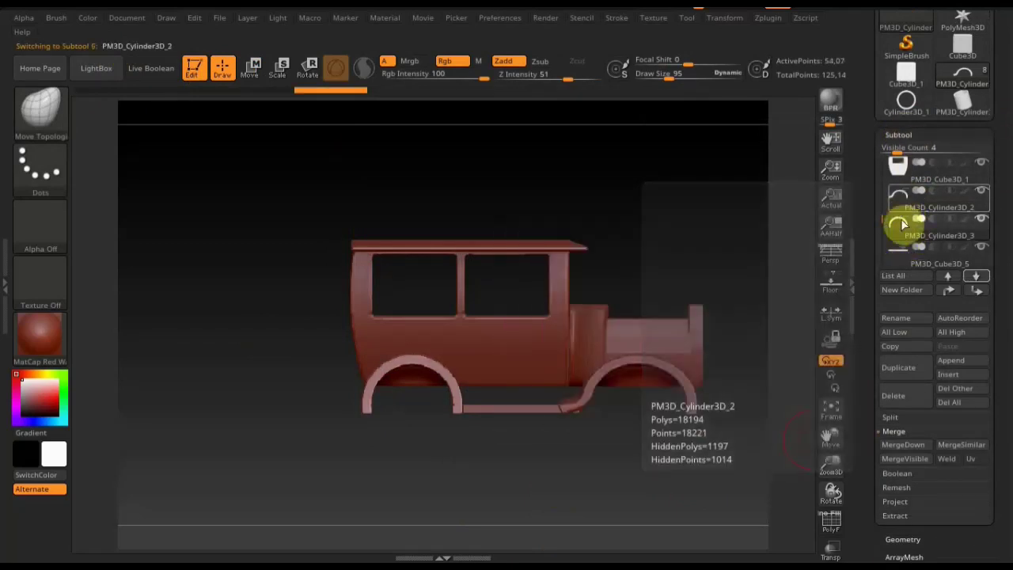
pyautogui.click(909, 539)
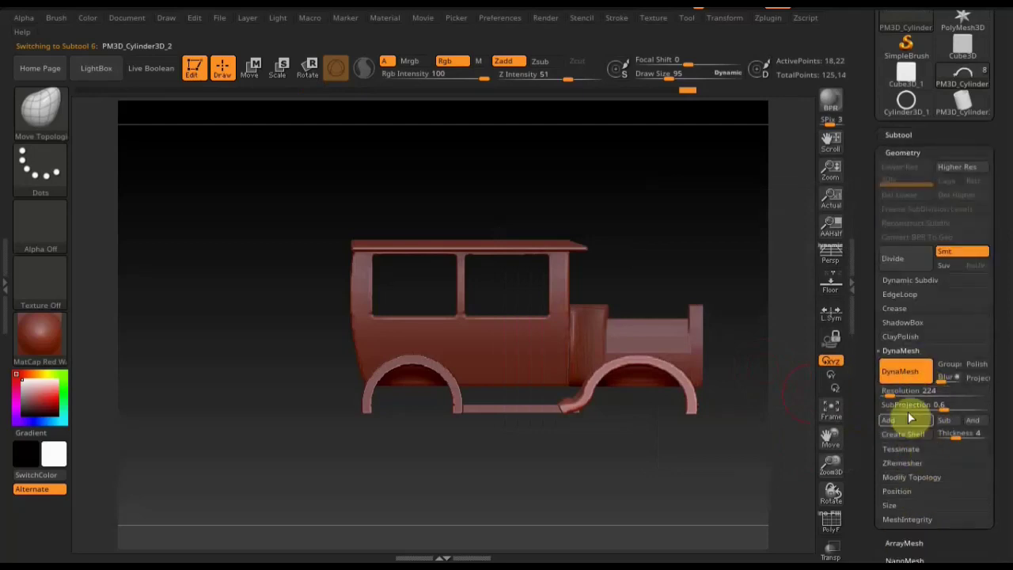
pyautogui.click(909, 374)
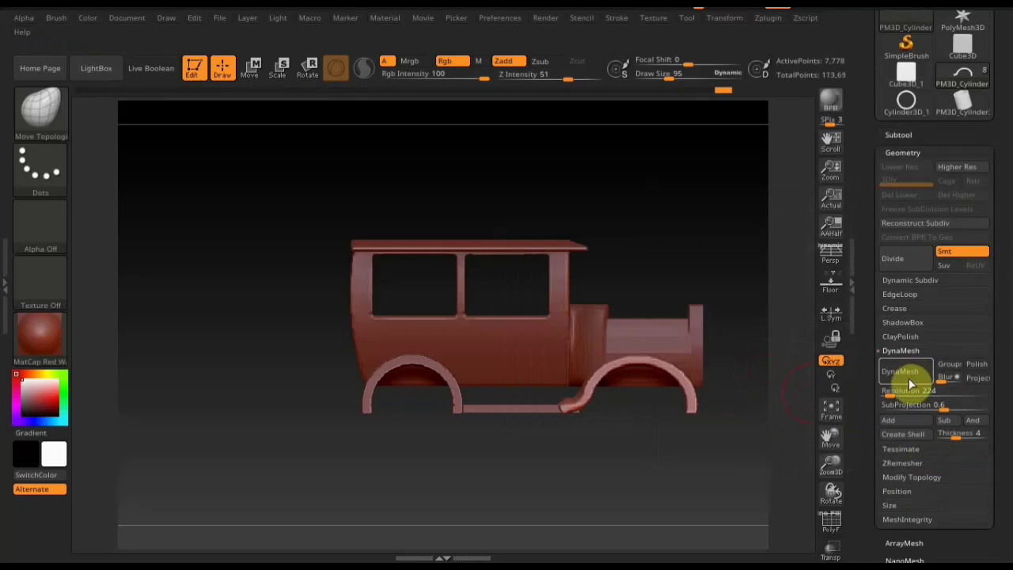
# - MergeDown the subtool below into PM3D_Cylinder3D_2 and confirm the merge
pyautogui.click(898, 135)
pyautogui.moveTo(903, 445)
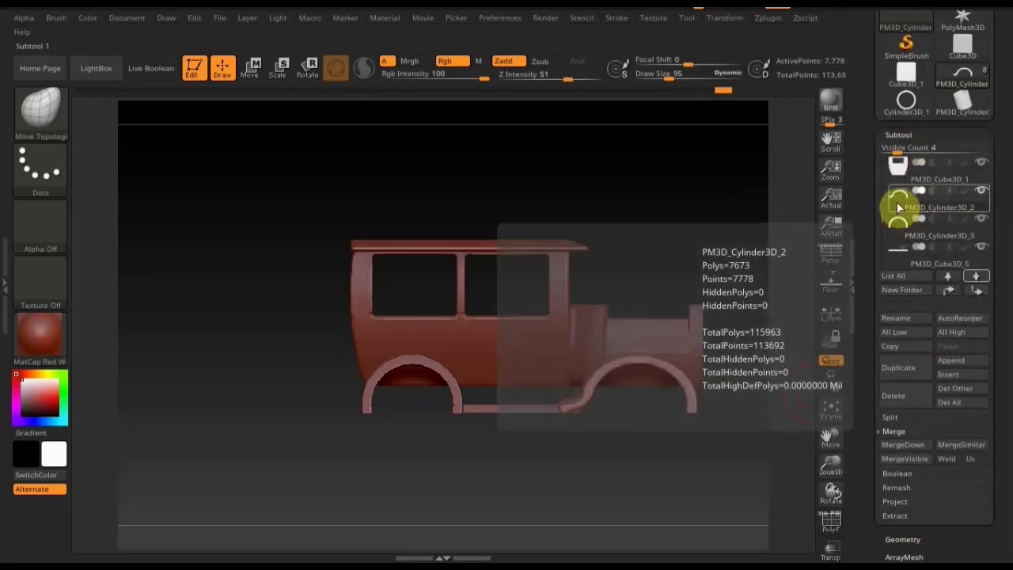
pyautogui.click(907, 447)
pyautogui.click(766, 478)
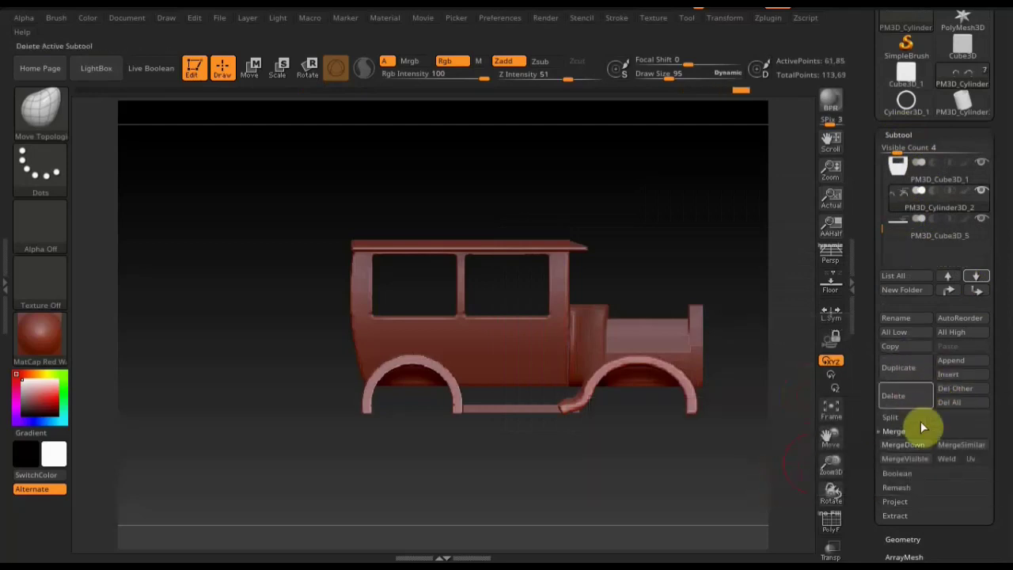
pyautogui.click(910, 442)
# - Turn on PolyF to show the polygon wireframe on the model
pyautogui.click(769, 475)
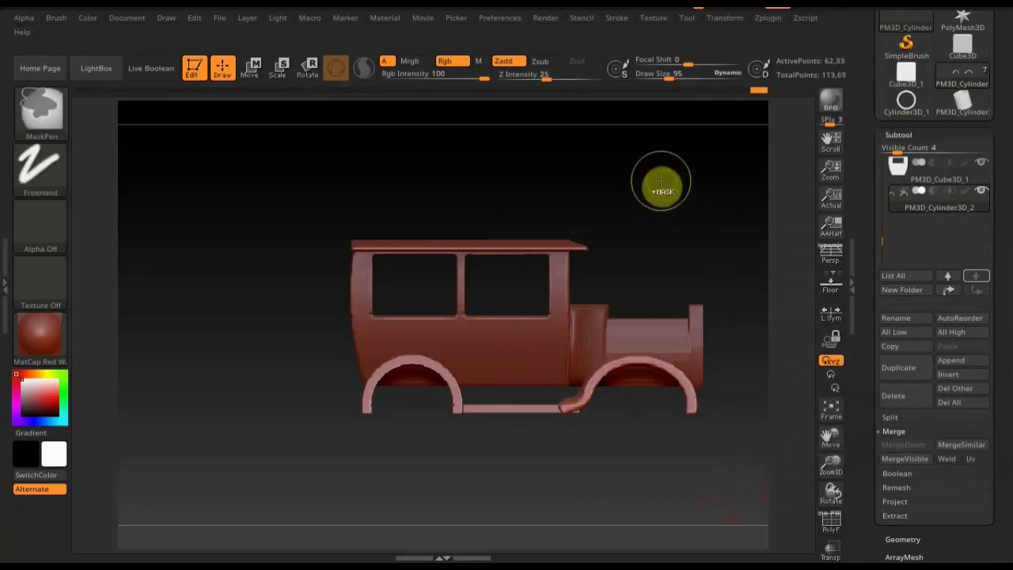
pyautogui.click(831, 527)
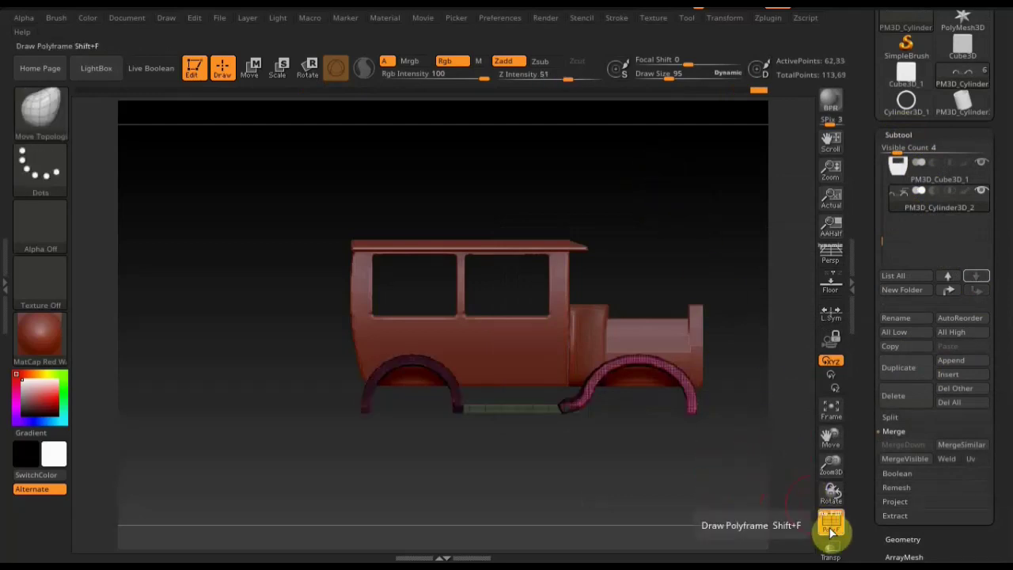
pyautogui.press('ctrl')
pyautogui.press('ctrl')
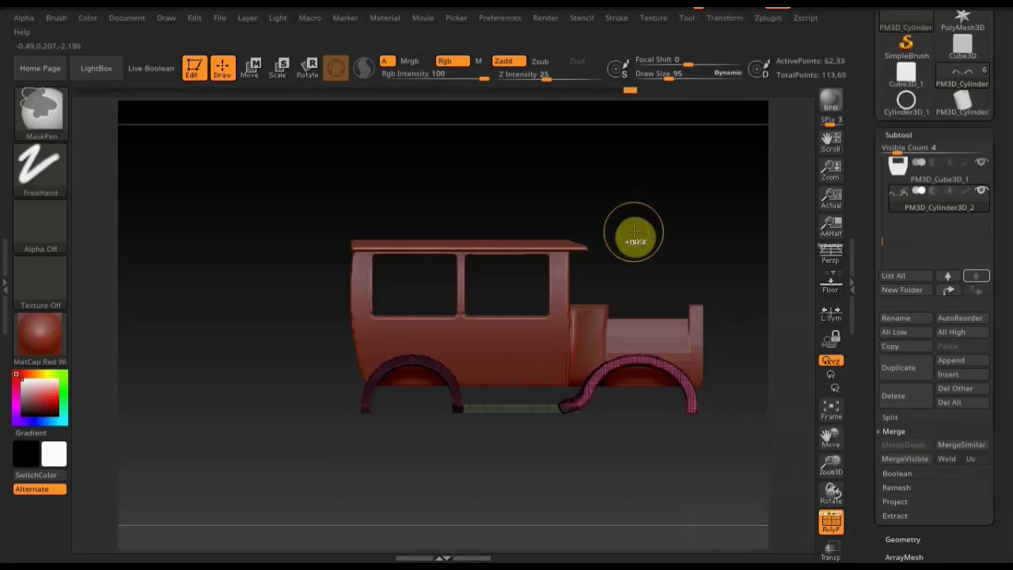
pyautogui.press('ctrl')
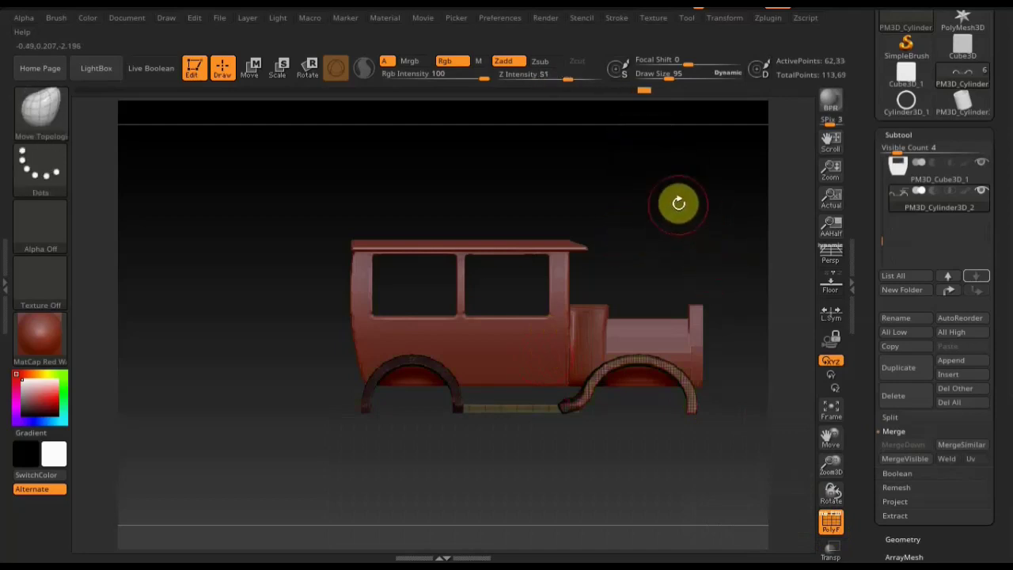
# - DynaMesh the merged fender and running-board piece, then orbit to check it
pyautogui.click(903, 539)
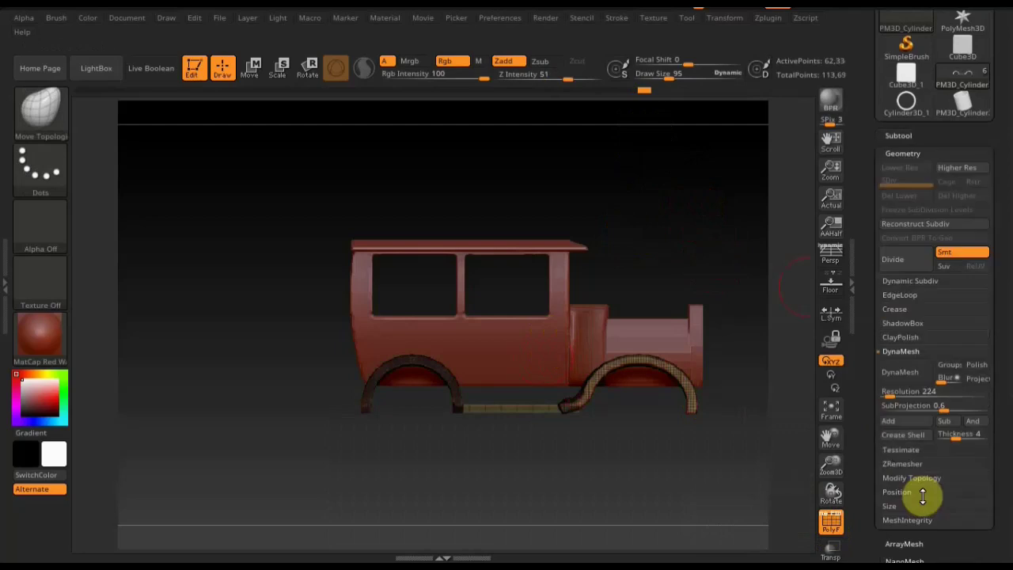
pyautogui.click(910, 377)
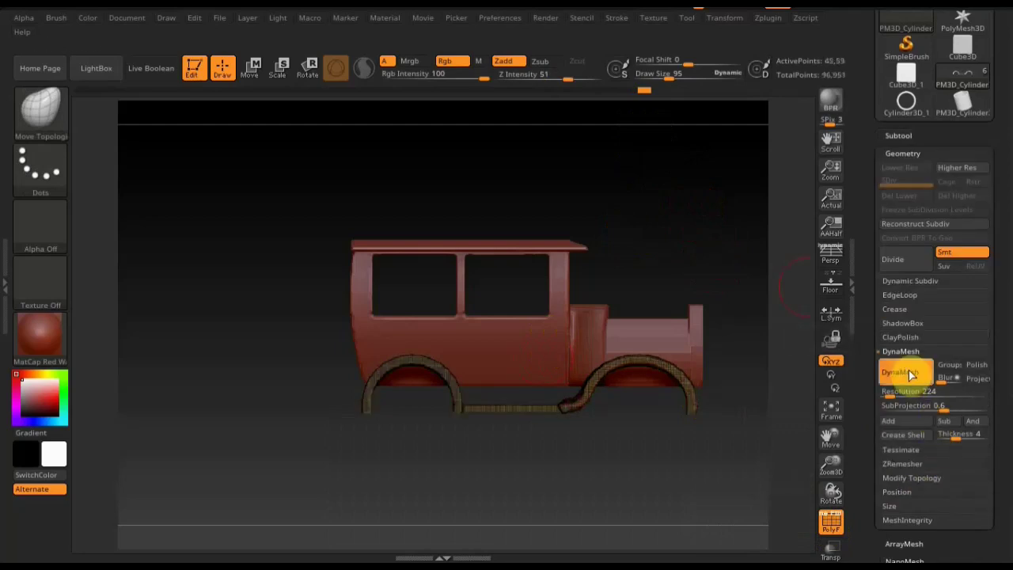
pyautogui.moveTo(690, 452)
pyautogui.mouseDown()
pyautogui.moveTo(627, 491)
pyautogui.moveTo(636, 507)
pyautogui.moveTo(677, 415)
pyautogui.mouseUp()
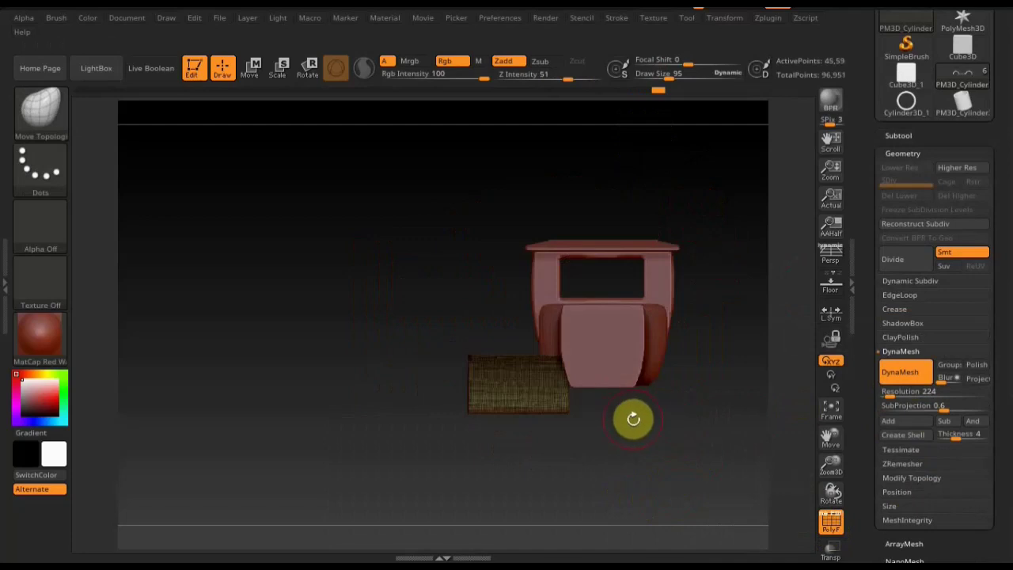
pyautogui.moveTo(628, 426)
pyautogui.mouseDown()
pyautogui.moveTo(677, 429)
pyautogui.moveTo(654, 425)
pyautogui.moveTo(657, 480)
pyautogui.moveTo(570, 468)
pyautogui.moveTo(684, 400)
pyautogui.moveTo(672, 373)
pyautogui.mouseUp()
# - Trim the excess off the arch shells with TrimRect
pyautogui.hotkey('ctrl', 'shift')
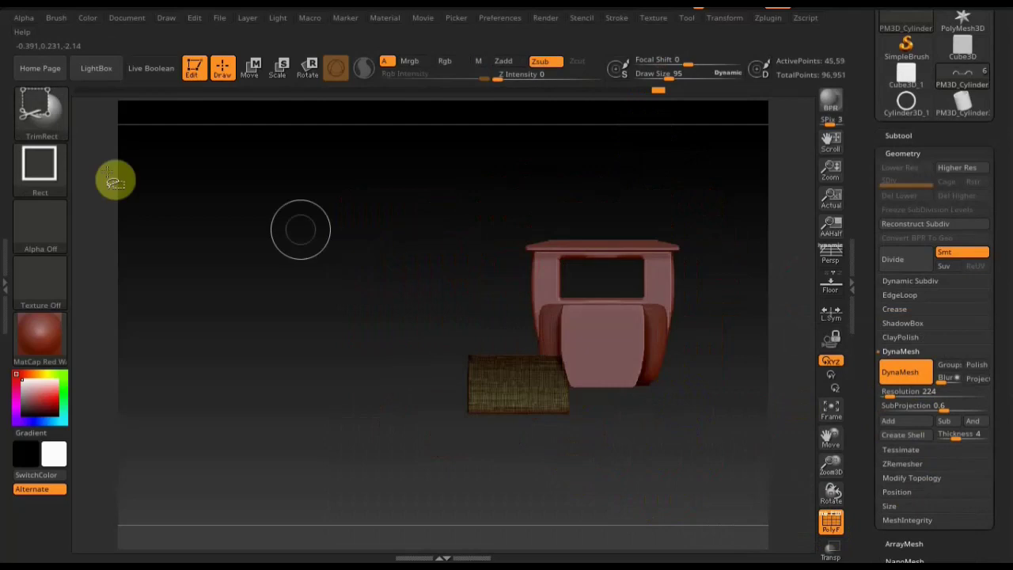
pyautogui.keyDown('ctrl'); pyautogui.keyDown('shift'); pyautogui.moveTo(342, 183); pyautogui.dragTo(513, 504); pyautogui.keyUp('shift'); pyautogui.keyUp('ctrl')
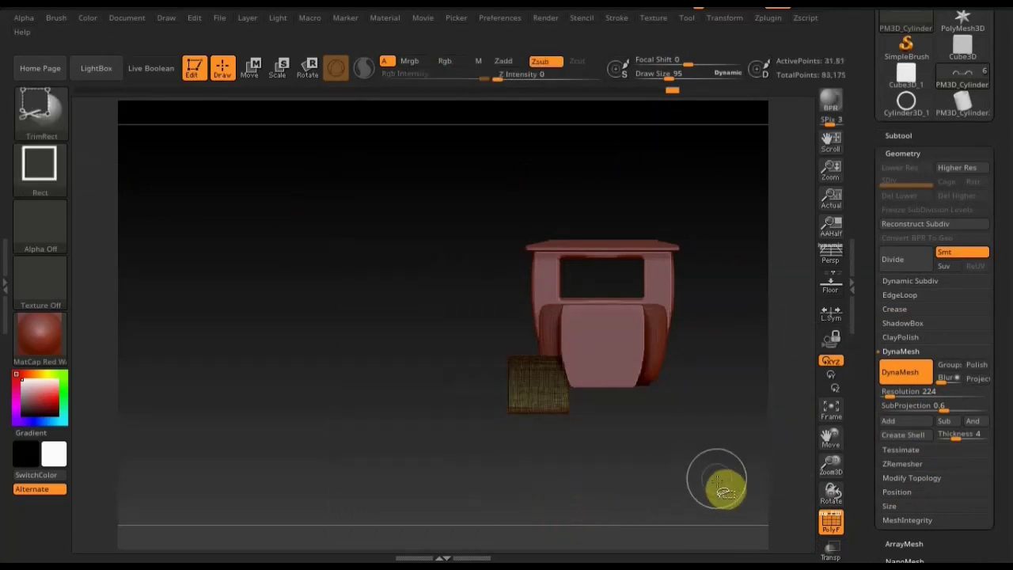
pyautogui.keyDown('ctrl'); pyautogui.keyDown('shift'); pyautogui.moveTo(723, 496); pyautogui.dragTo(546, 271); pyautogui.keyUp('shift'); pyautogui.keyUp('ctrl')
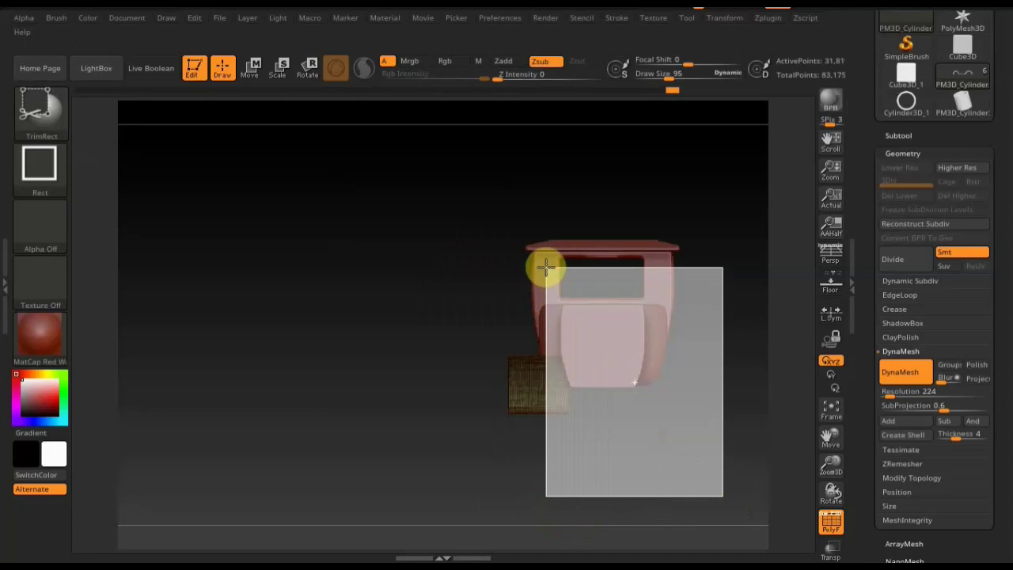
pyautogui.keyDown('ctrl'); pyautogui.keyDown('shift'); pyautogui.moveTo(546, 272); pyautogui.dragTo(547, 271); pyautogui.keyUp('shift'); pyautogui.keyUp('ctrl')
# - Remesh the trimmed wheel arches with DynaMesh and check them from the side and front
pyautogui.moveTo(651, 452)
pyautogui.mouseDown()
pyautogui.moveTo(672, 491)
pyautogui.moveTo(713, 444)
pyautogui.moveTo(706, 467)
pyautogui.mouseUp()
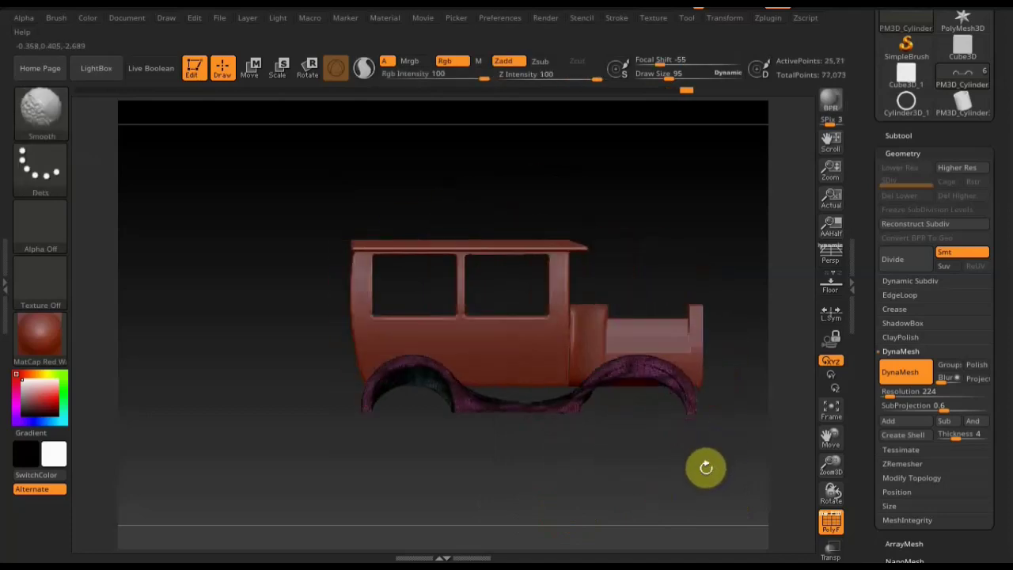
pyautogui.keyDown('ctrl'); pyautogui.click(706, 467); pyautogui.keyUp('ctrl')
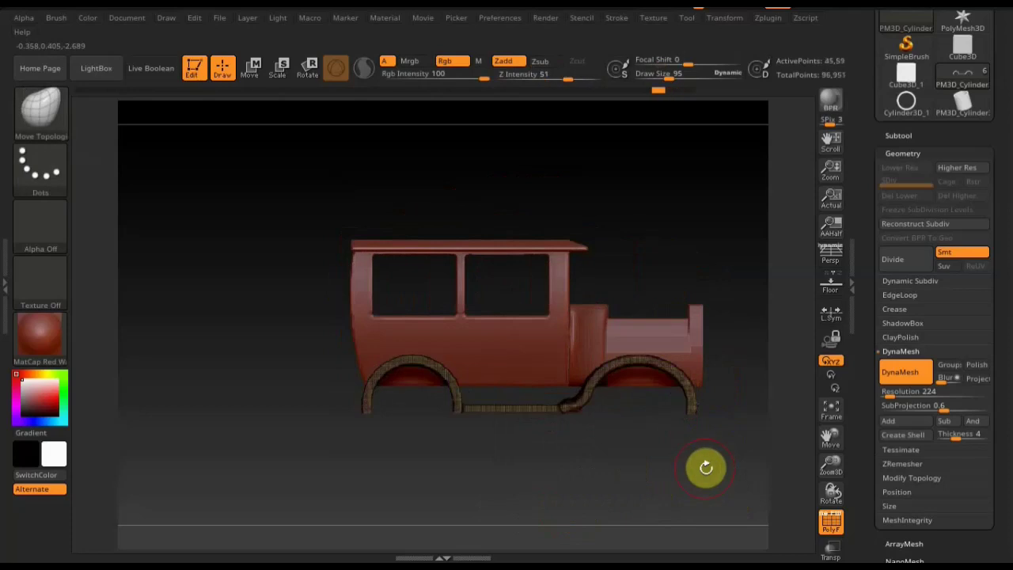
pyautogui.moveTo(706, 467); pyautogui.dragTo(649, 481)
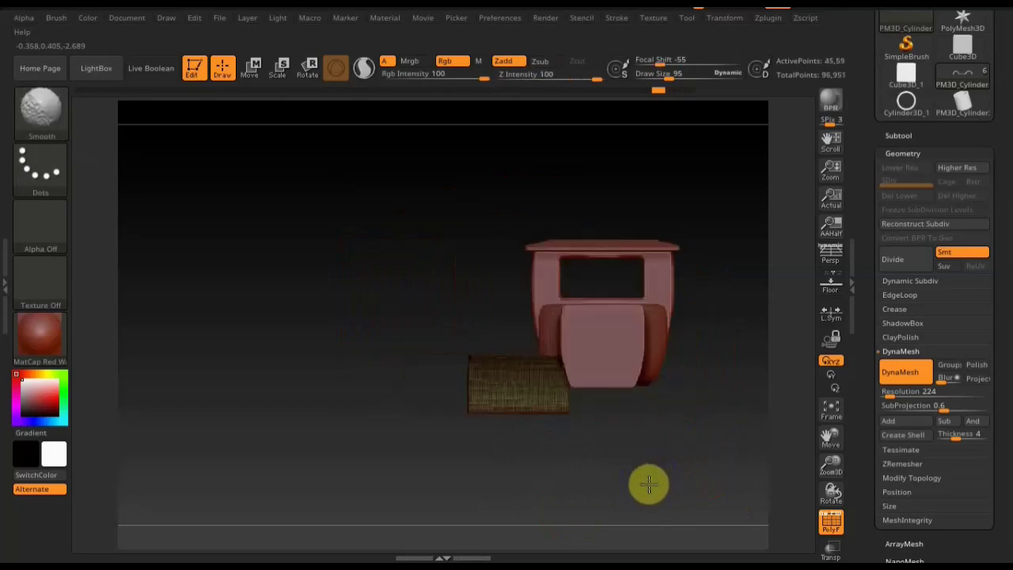
pyautogui.click(253, 67)
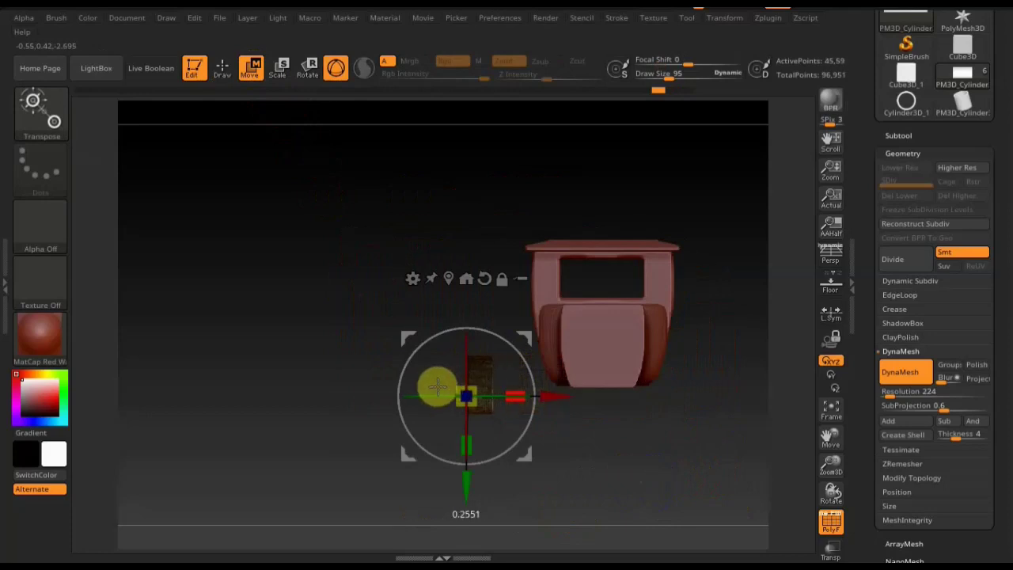
# - Shift the fender piece right along X to centre it under the car body
pyautogui.moveTo(546, 395); pyautogui.dragTo(597, 398)
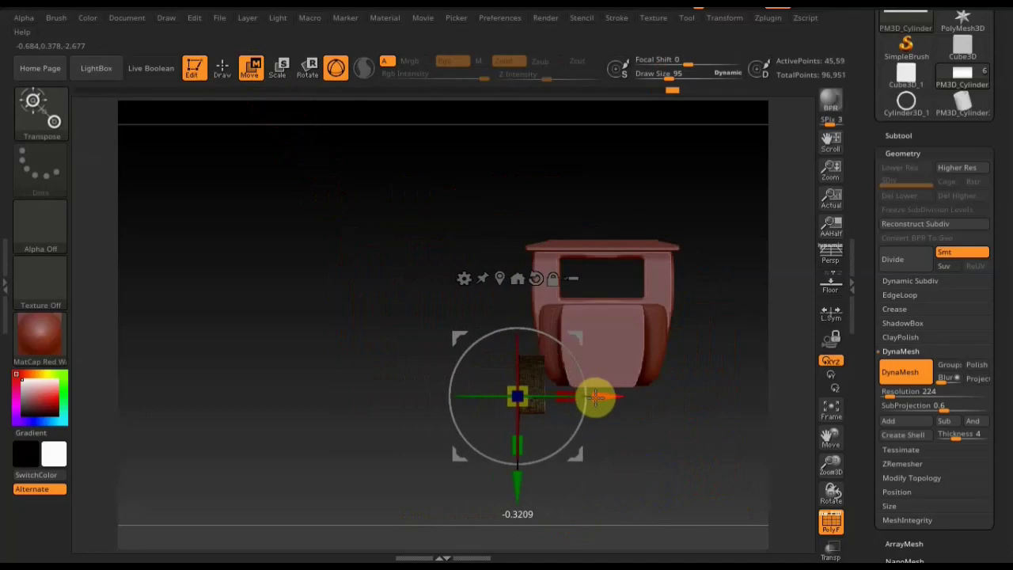
pyautogui.moveTo(642, 480)
pyautogui.mouseDown()
pyautogui.moveTo(635, 517)
pyautogui.moveTo(609, 394)
pyautogui.moveTo(621, 395)
pyautogui.moveTo(614, 400)
pyautogui.mouseUp()
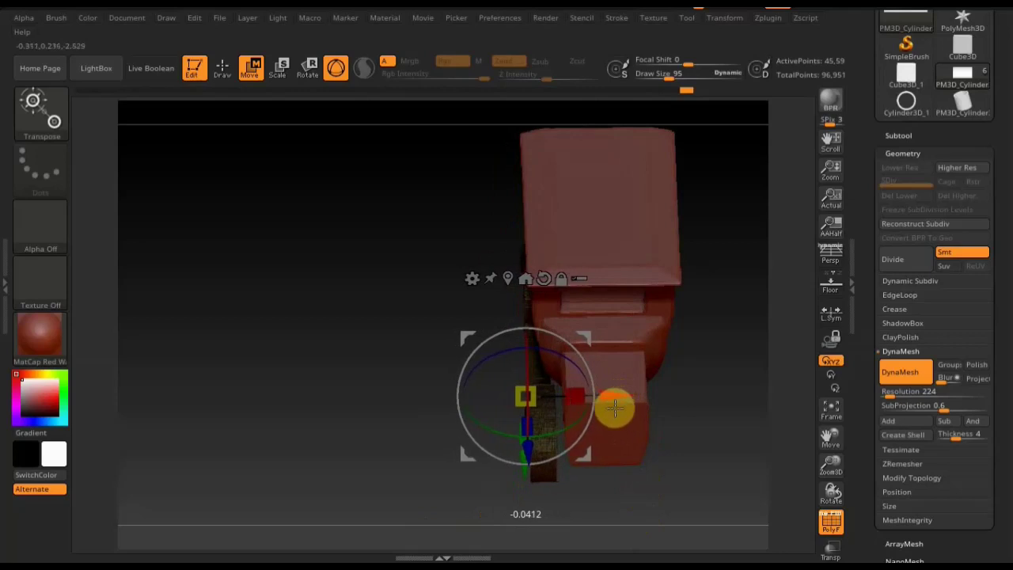
pyautogui.moveTo(701, 486)
pyautogui.mouseDown()
pyautogui.moveTo(717, 468)
pyautogui.moveTo(712, 494)
pyautogui.mouseUp()
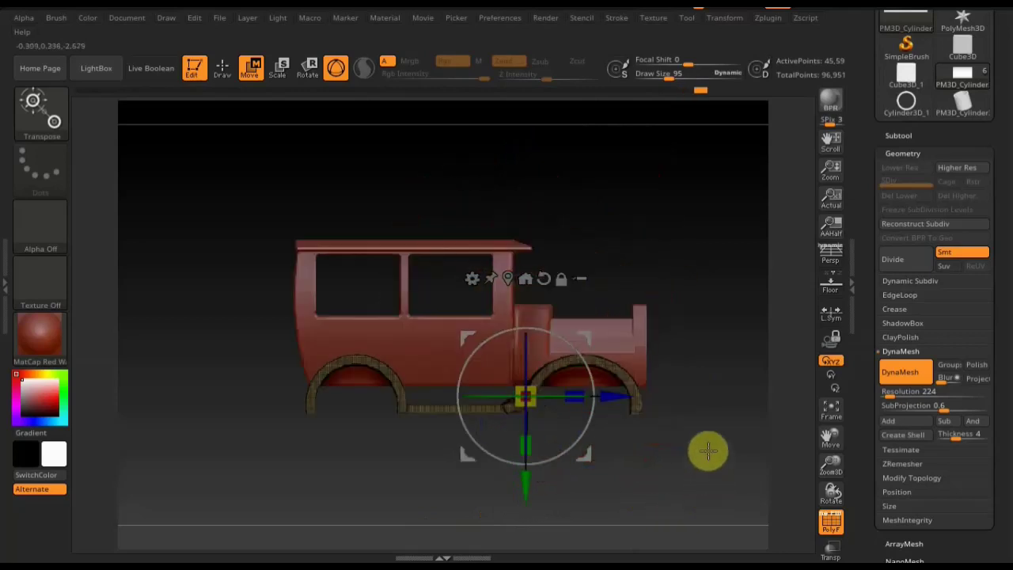
pyautogui.click(912, 544)
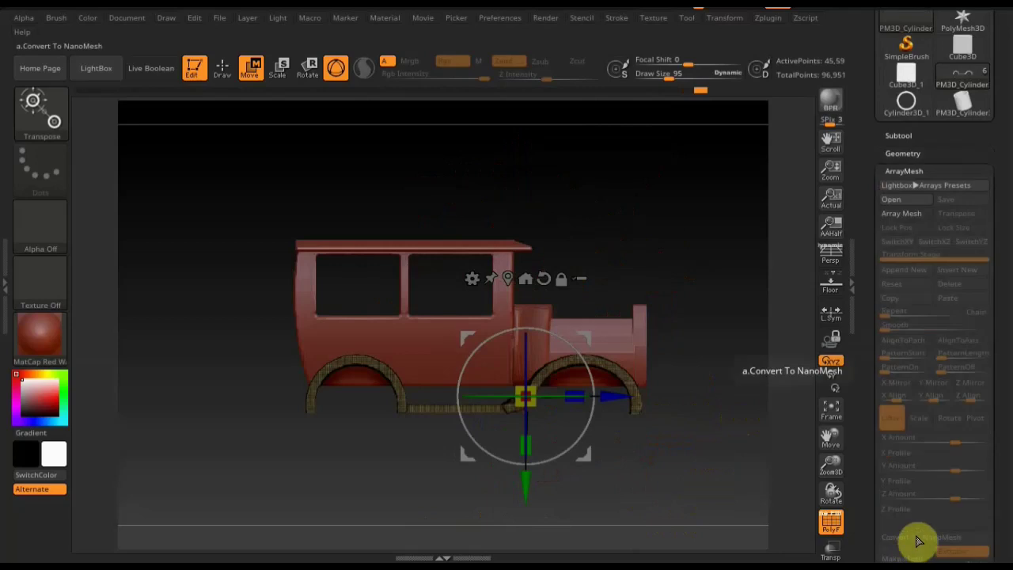
pyautogui.click(905, 150)
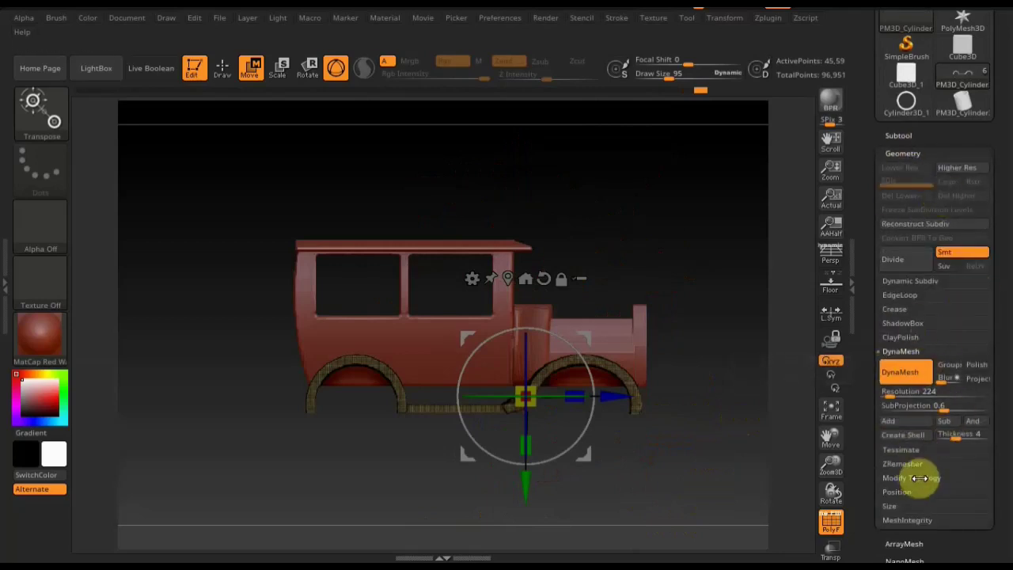
# - Mirror And Weld the fender piece so it appears on both sides of the car
pyautogui.click(920, 478)
pyautogui.click(918, 434)
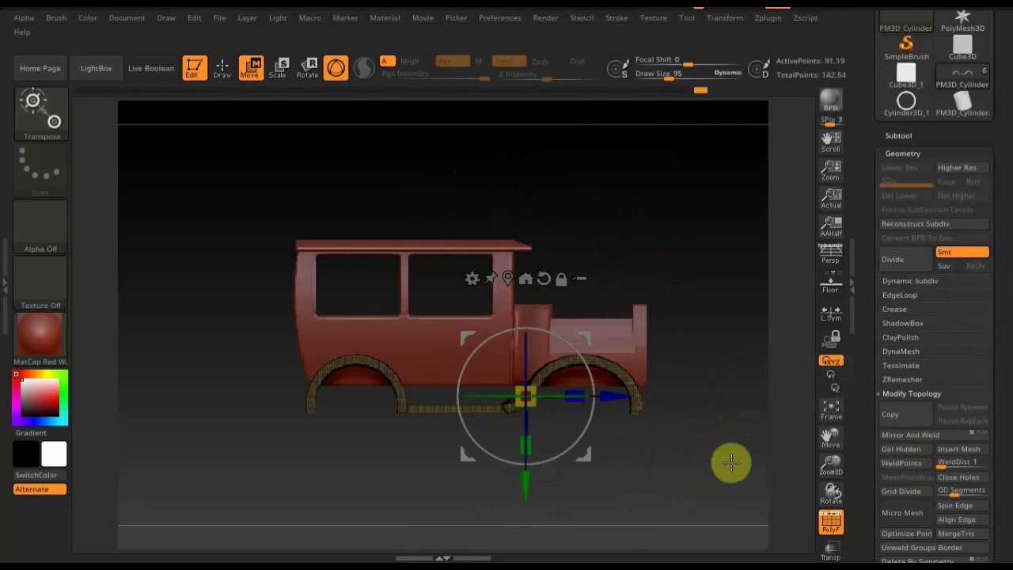
pyautogui.moveTo(731, 464); pyautogui.dragTo(617, 457)
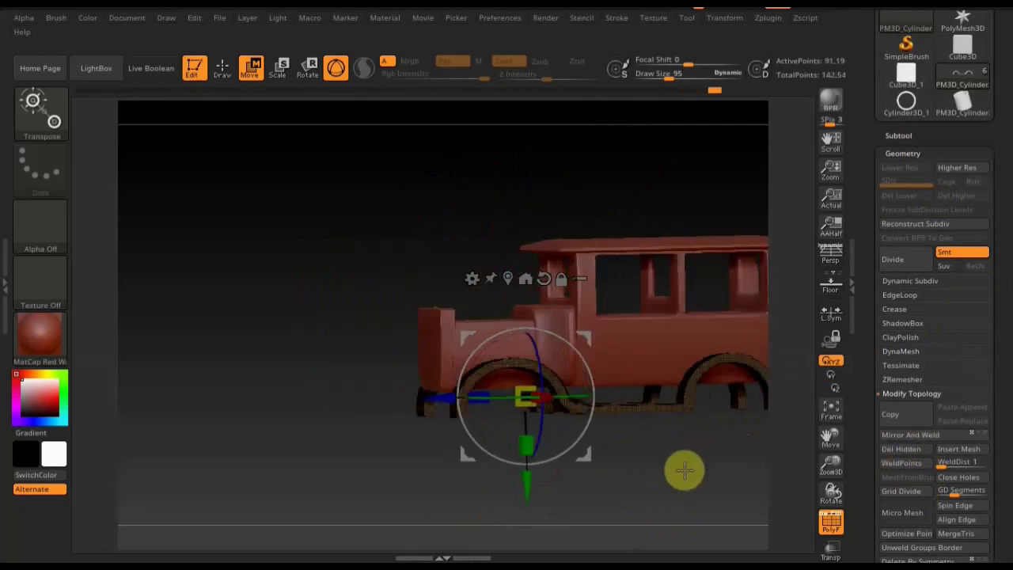
pyautogui.moveTo(684, 468)
pyautogui.mouseDown()
pyautogui.moveTo(685, 479)
pyautogui.moveTo(622, 470)
pyautogui.moveTo(601, 444)
pyautogui.moveTo(566, 443)
pyautogui.moveTo(629, 411)
pyautogui.moveTo(633, 421)
pyautogui.mouseUp()
pyautogui.moveTo(588, 343)
pyautogui.mouseDown()
pyautogui.moveTo(613, 353)
pyautogui.moveTo(688, 328)
pyautogui.moveTo(714, 403)
pyautogui.mouseUp()
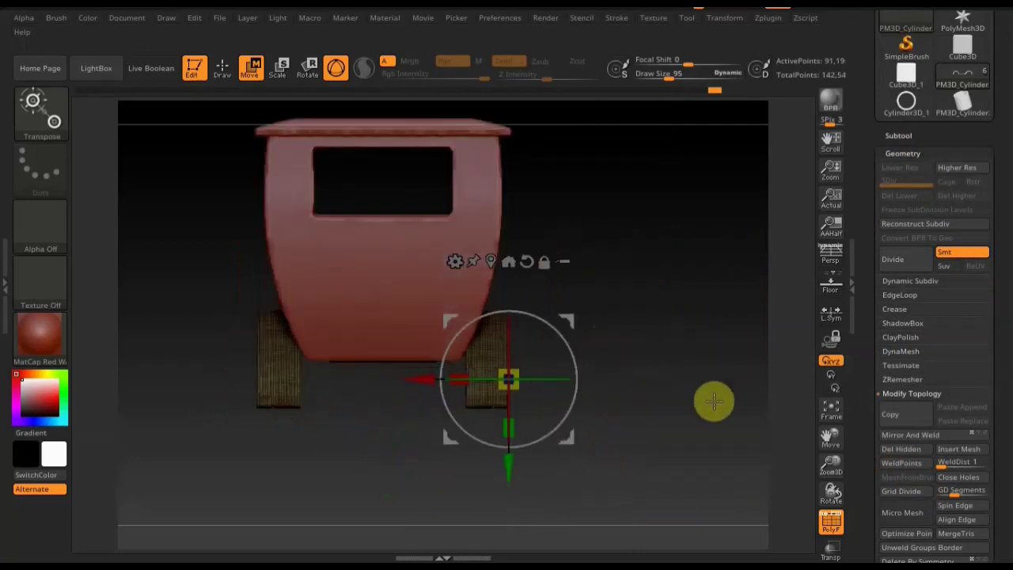
pyautogui.click(225, 66)
pyautogui.moveTo(581, 283); pyautogui.dragTo(634, 287)
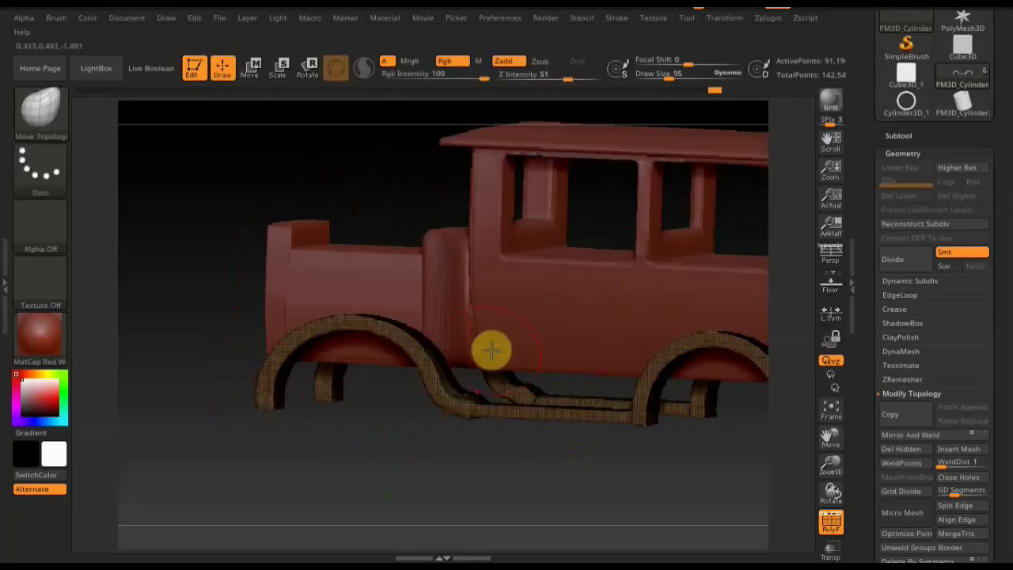
pyautogui.moveTo(561, 473)
pyautogui.mouseDown()
pyautogui.moveTo(559, 488)
pyautogui.moveTo(500, 502)
pyautogui.moveTo(541, 493)
pyautogui.moveTo(532, 504)
pyautogui.mouseUp()
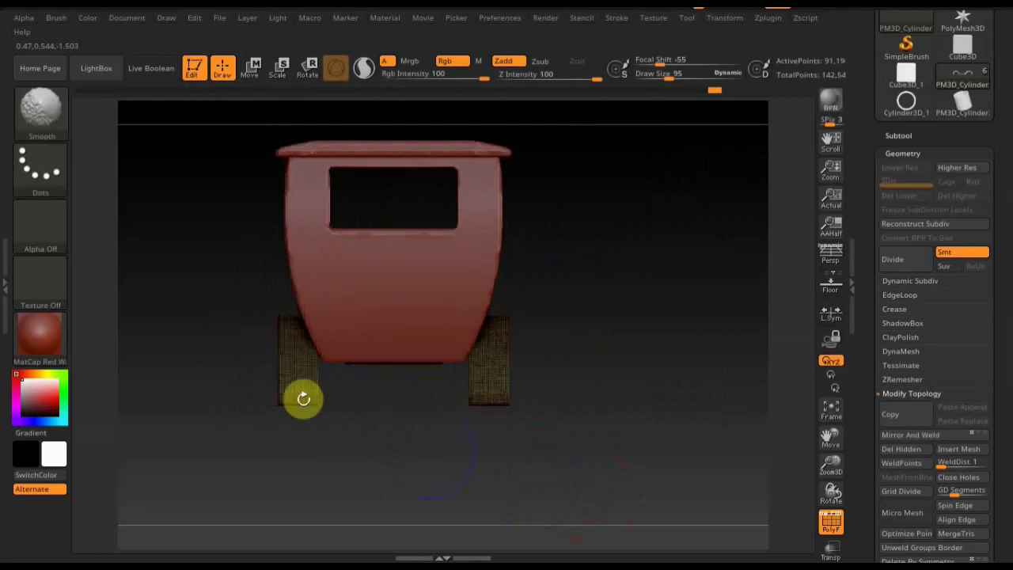
pyautogui.click(899, 135)
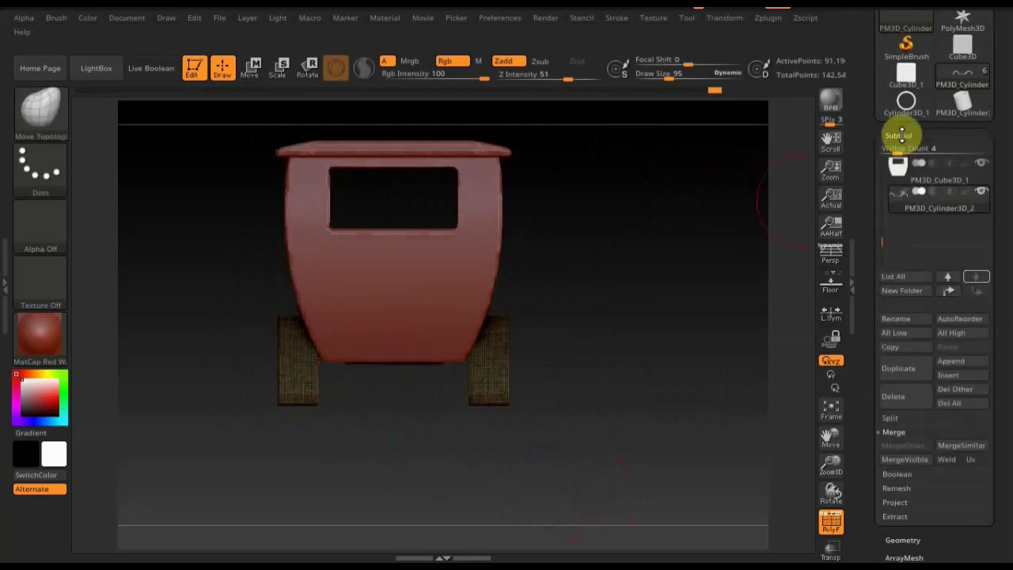
# - Add a cube as a new subtool and make it active for transposing
pyautogui.click(970, 368)
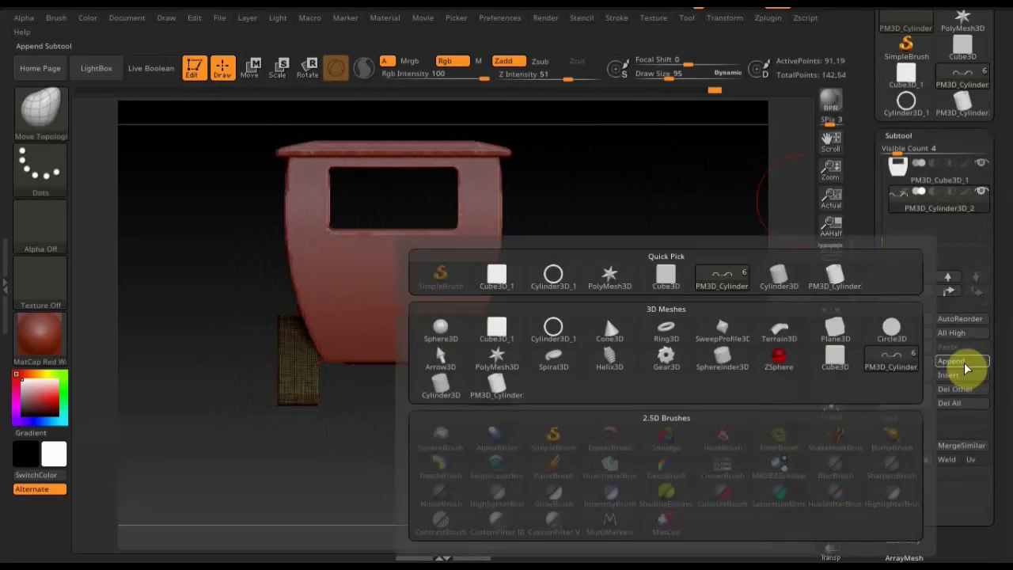
pyautogui.click(500, 330)
pyautogui.keyDown('alt'); pyautogui.click(457, 201); pyautogui.keyUp('alt')
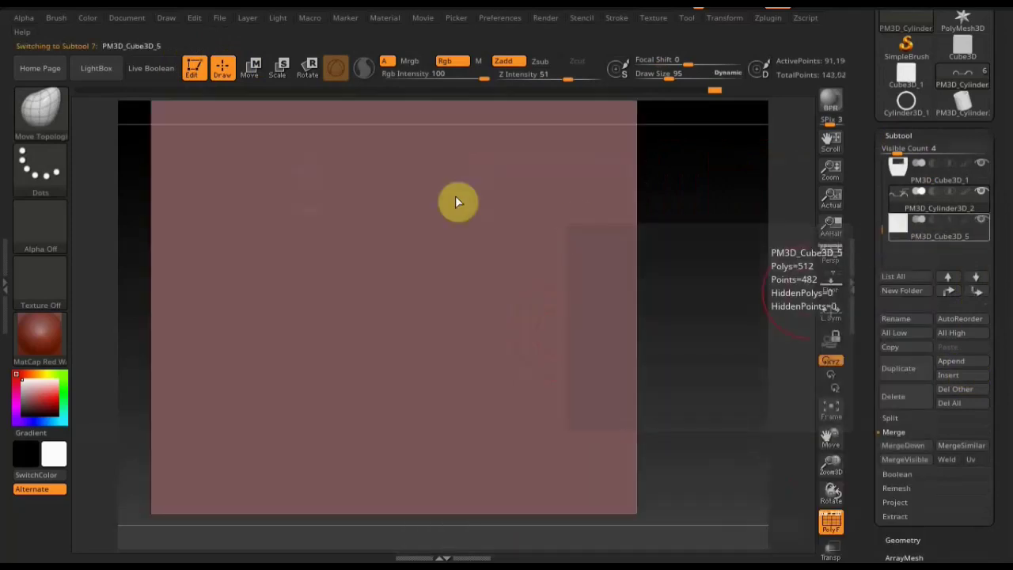
pyautogui.click(251, 69)
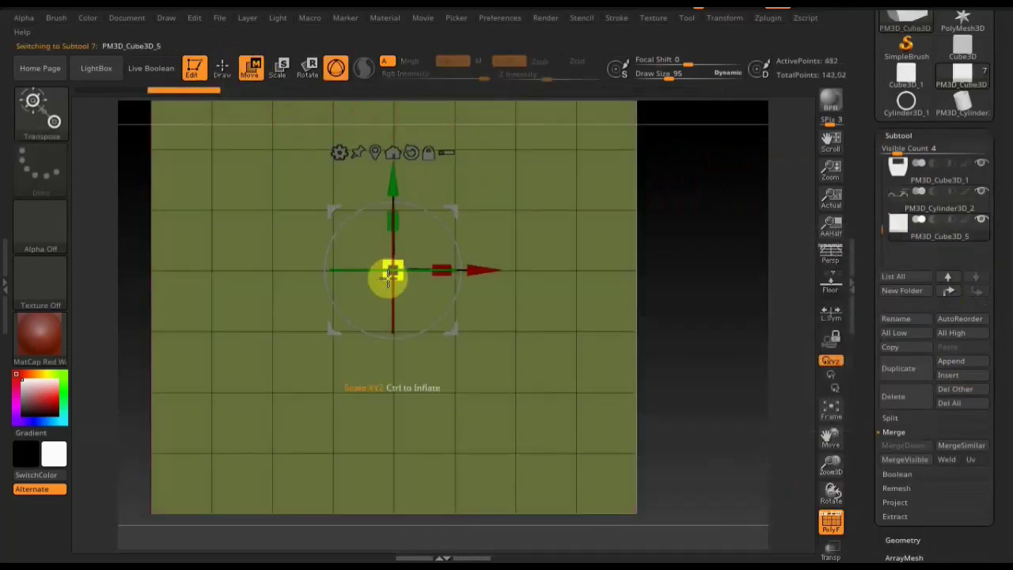
# - Shrink the cube, flatten it into a thin slab and bring it under the car
pyautogui.moveTo(404, 279); pyautogui.dragTo(251, 40)
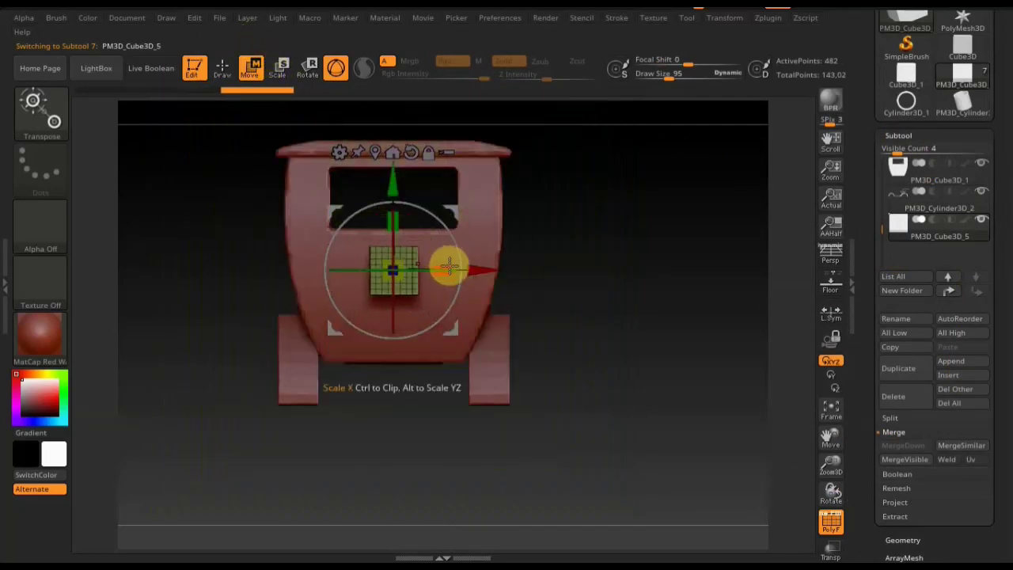
pyautogui.moveTo(449, 264); pyautogui.dragTo(433, 263)
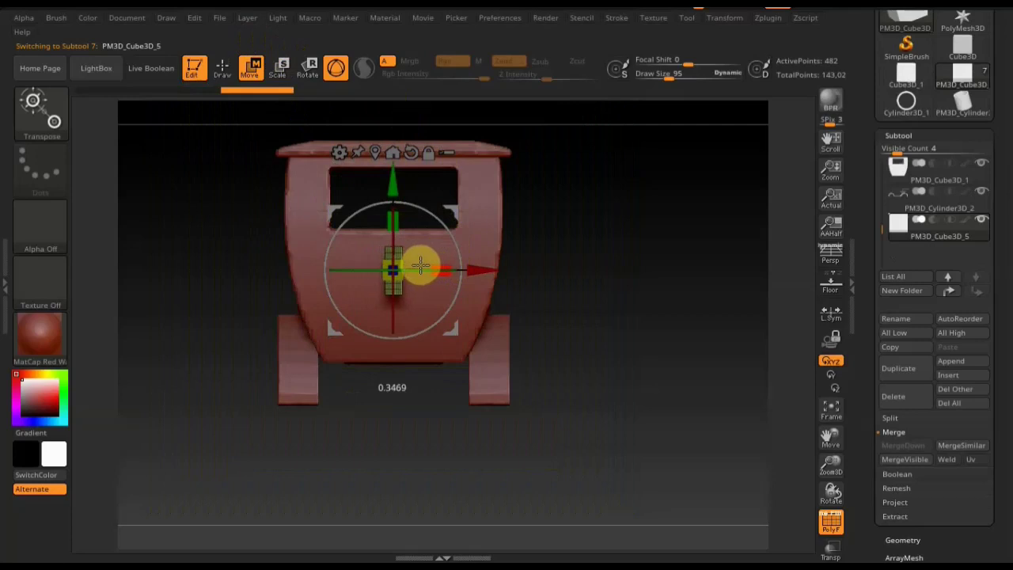
pyautogui.moveTo(554, 299)
pyautogui.mouseDown()
pyautogui.moveTo(503, 303)
pyautogui.moveTo(317, 246)
pyautogui.moveTo(327, 293)
pyautogui.mouseUp()
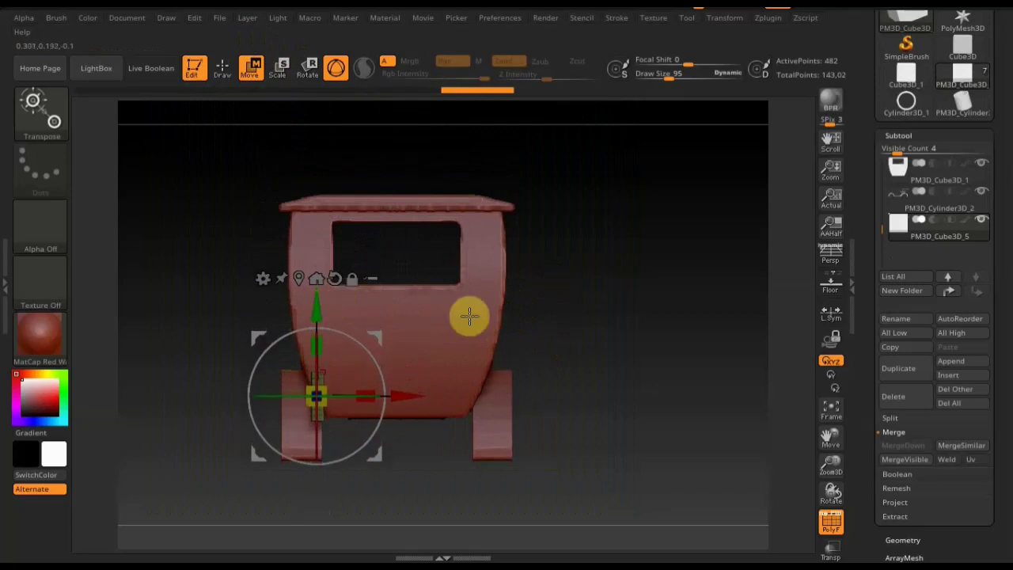
pyautogui.moveTo(467, 314)
pyautogui.mouseDown()
pyautogui.moveTo(605, 321)
pyautogui.moveTo(561, 319)
pyautogui.mouseUp()
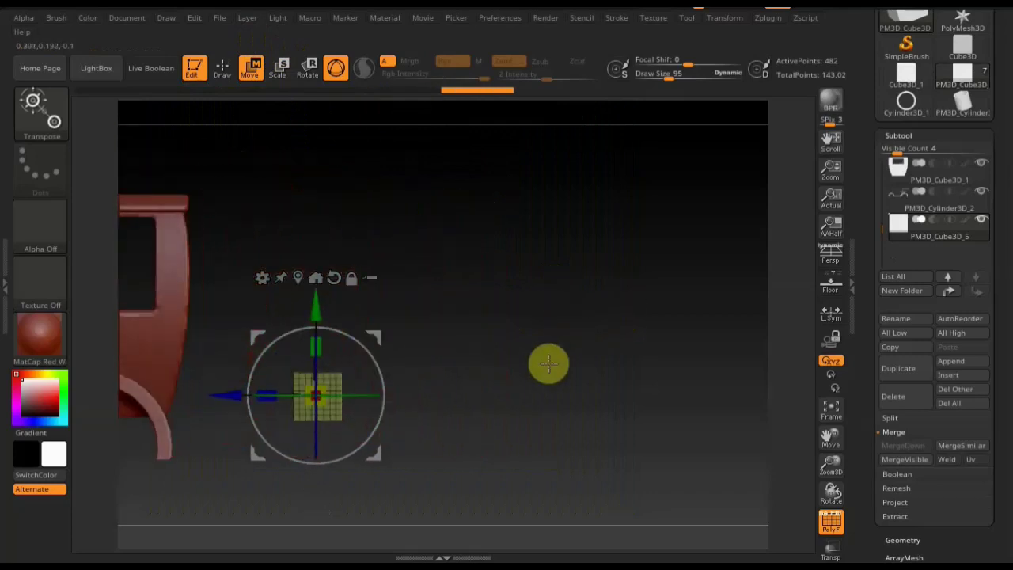
pyautogui.moveTo(547, 362); pyautogui.dragTo(764, 355)
pyautogui.moveTo(719, 283); pyautogui.dragTo(735, 310)
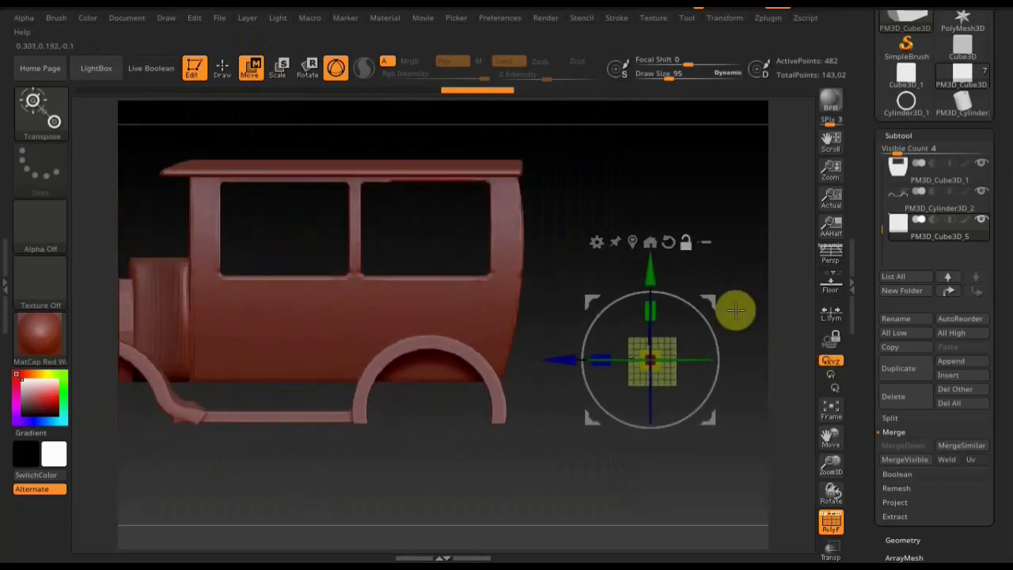
pyautogui.moveTo(561, 361); pyautogui.dragTo(334, 369)
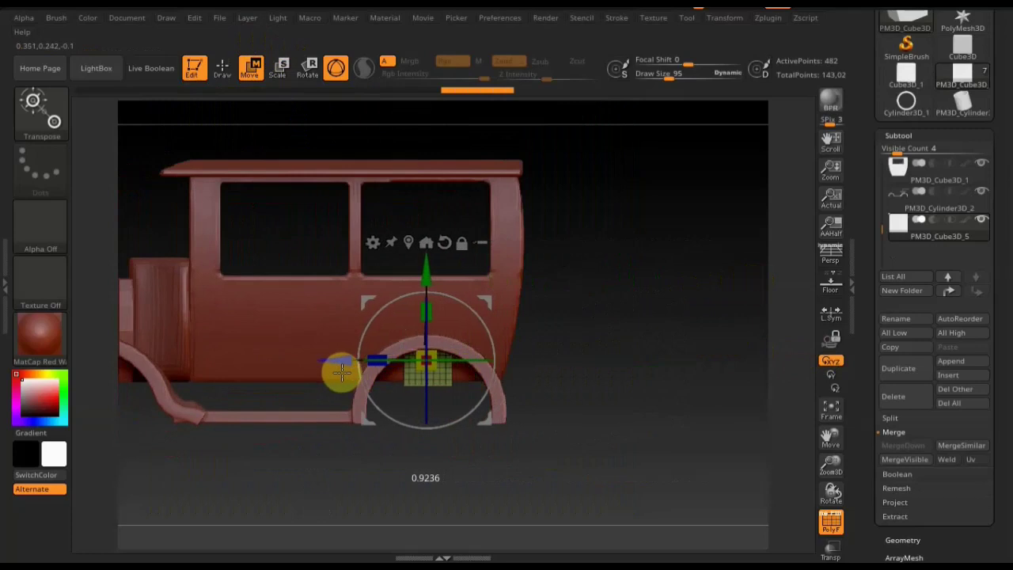
pyautogui.moveTo(640, 317)
pyautogui.mouseDown()
pyautogui.moveTo(580, 316)
pyautogui.moveTo(625, 301)
pyautogui.moveTo(670, 306)
pyautogui.mouseUp()
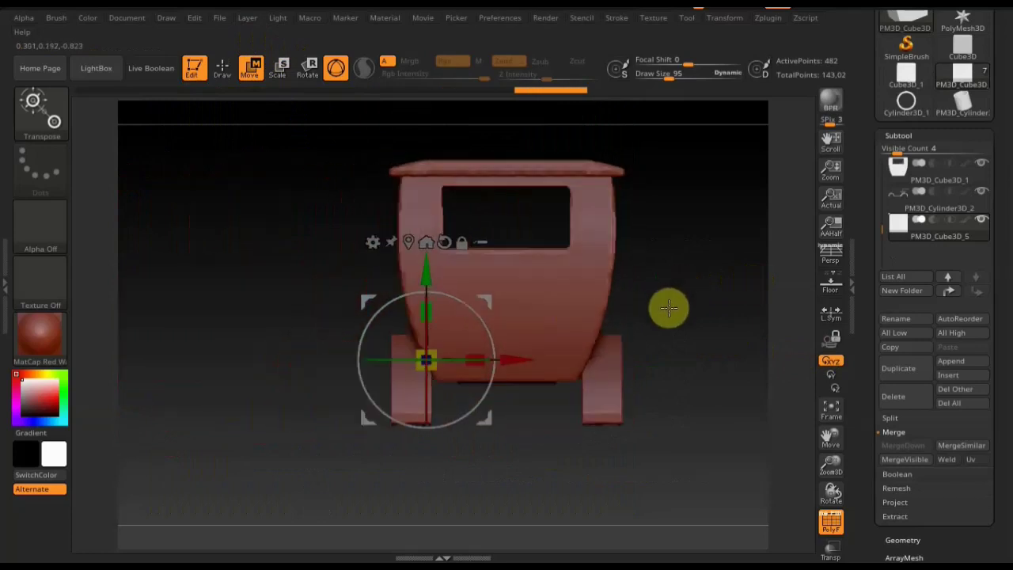
pyautogui.moveTo(475, 354)
pyautogui.mouseDown()
pyautogui.moveTo(649, 356)
pyautogui.moveTo(486, 283)
pyautogui.moveTo(427, 274)
pyautogui.moveTo(502, 344)
pyautogui.mouseUp()
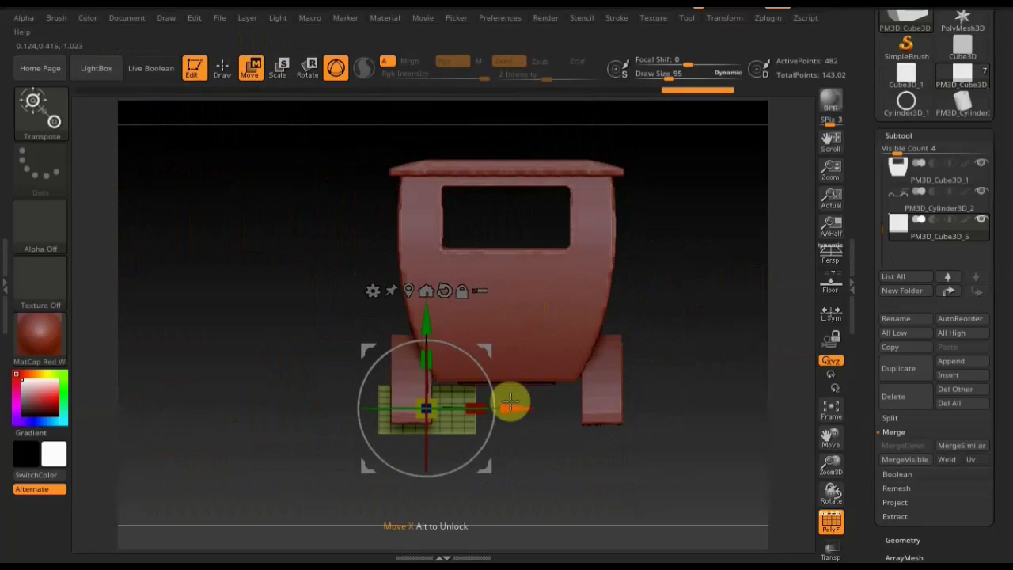
pyautogui.moveTo(509, 402); pyautogui.dragTo(594, 404)
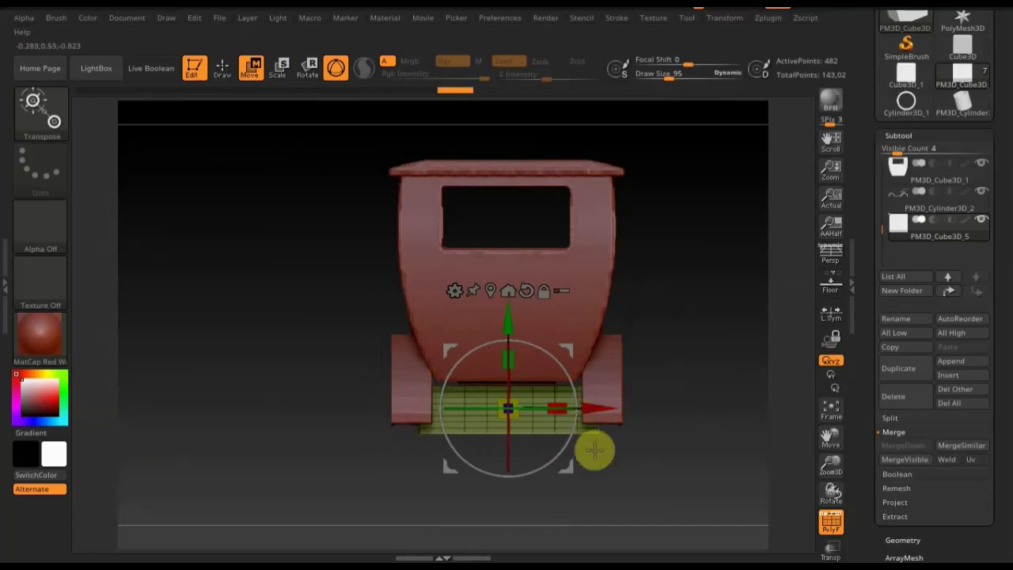
# - Stretch the floor panel along the car's full length, shift it left and nudge it vertically
pyautogui.moveTo(593, 446); pyautogui.dragTo(697, 461)
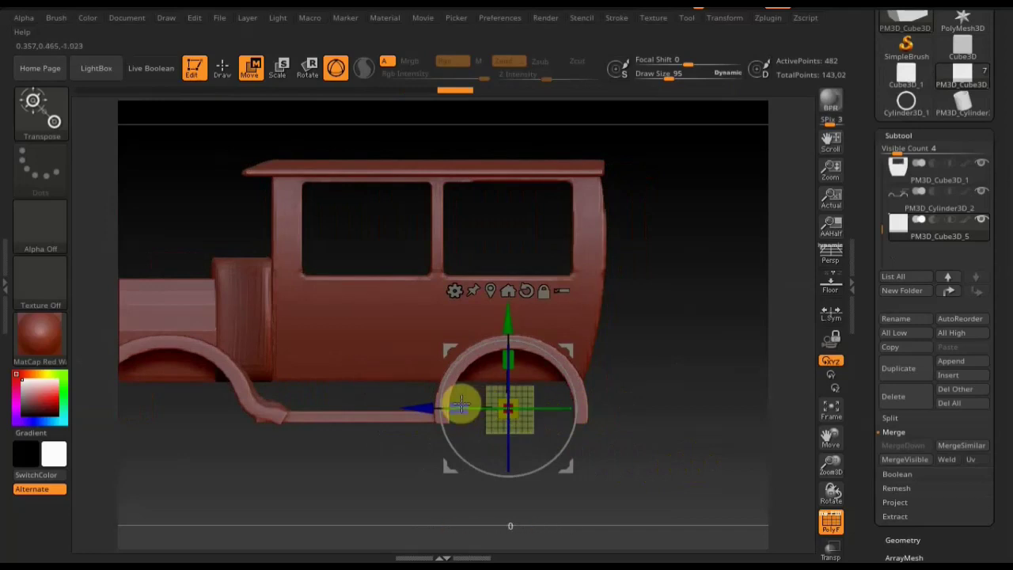
pyautogui.moveTo(461, 406)
pyautogui.mouseDown()
pyautogui.moveTo(642, 475)
pyautogui.moveTo(660, 409)
pyautogui.moveTo(651, 385)
pyautogui.mouseUp()
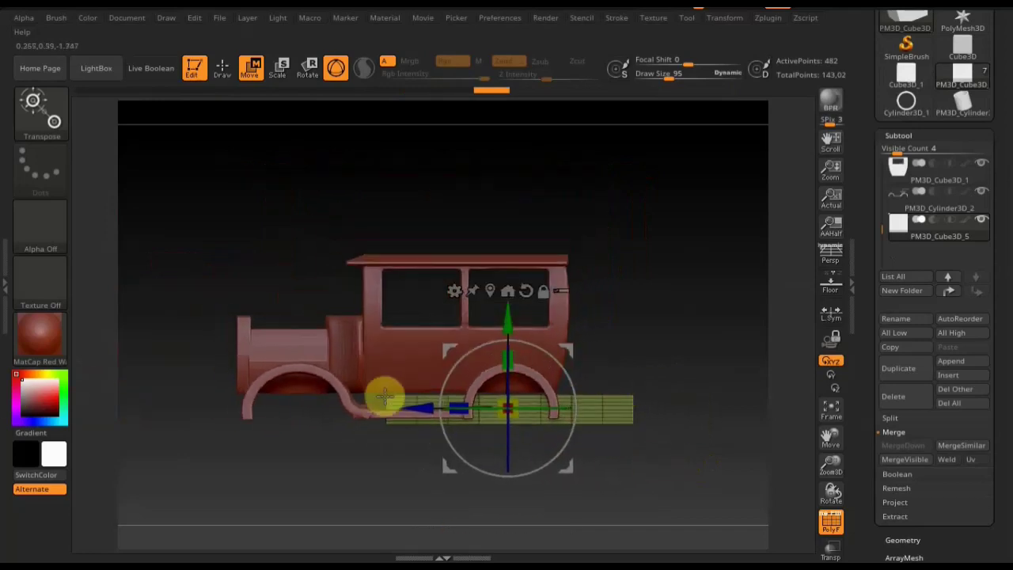
pyautogui.moveTo(384, 397); pyautogui.dragTo(320, 401)
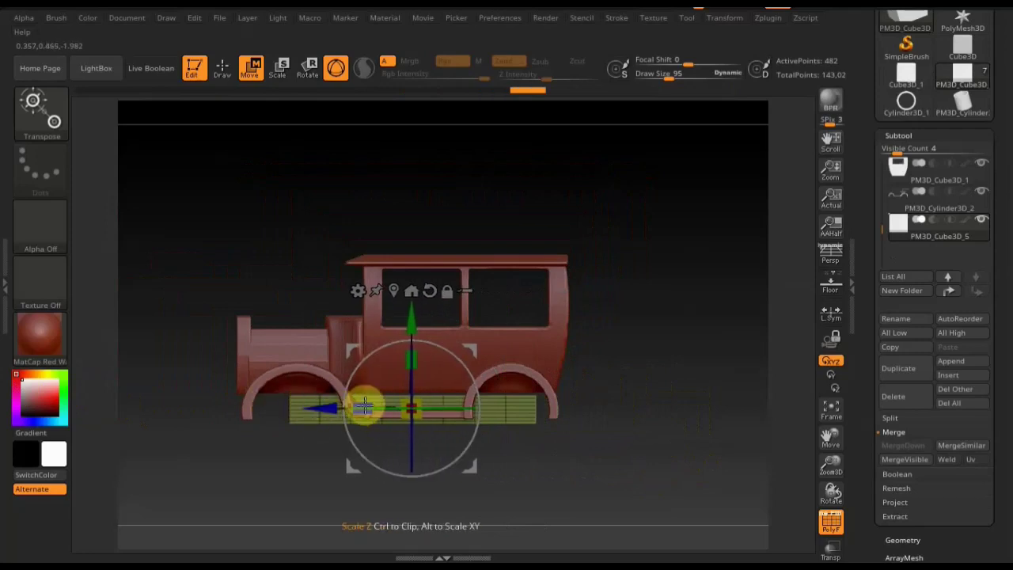
pyautogui.moveTo(364, 404); pyautogui.dragTo(330, 401)
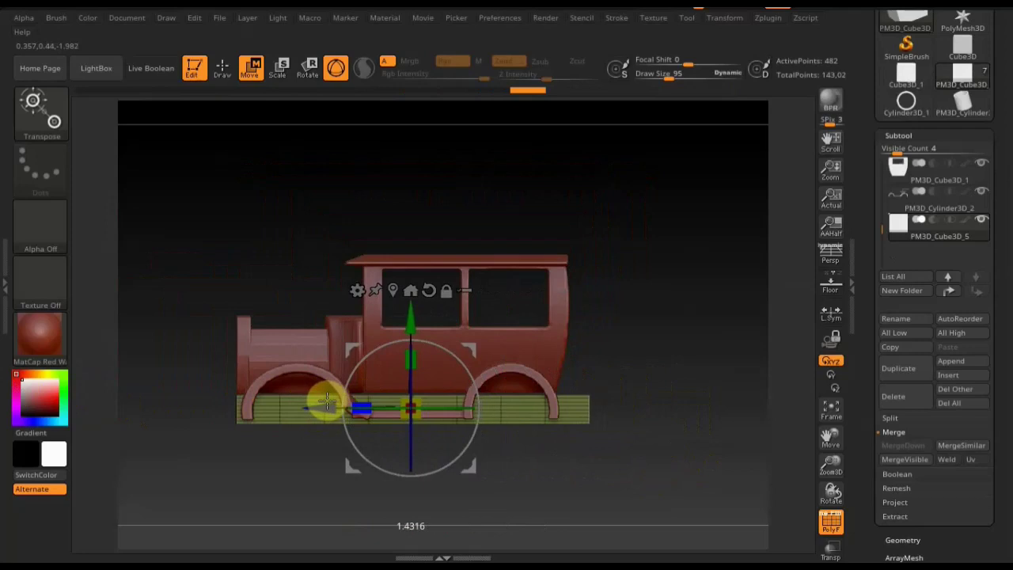
pyautogui.moveTo(529, 489); pyautogui.dragTo(622, 494)
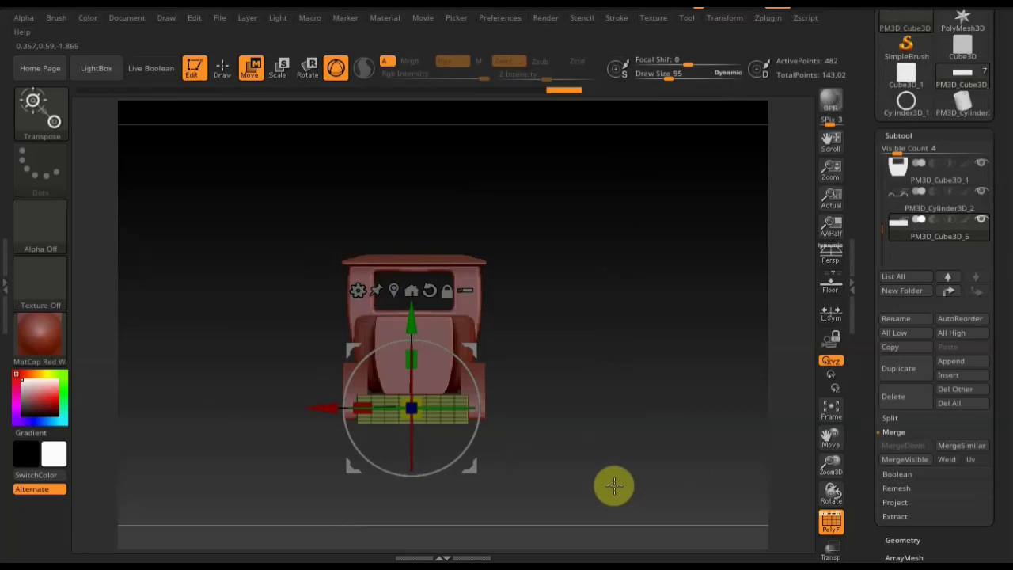
pyautogui.moveTo(614, 485); pyautogui.dragTo(678, 487)
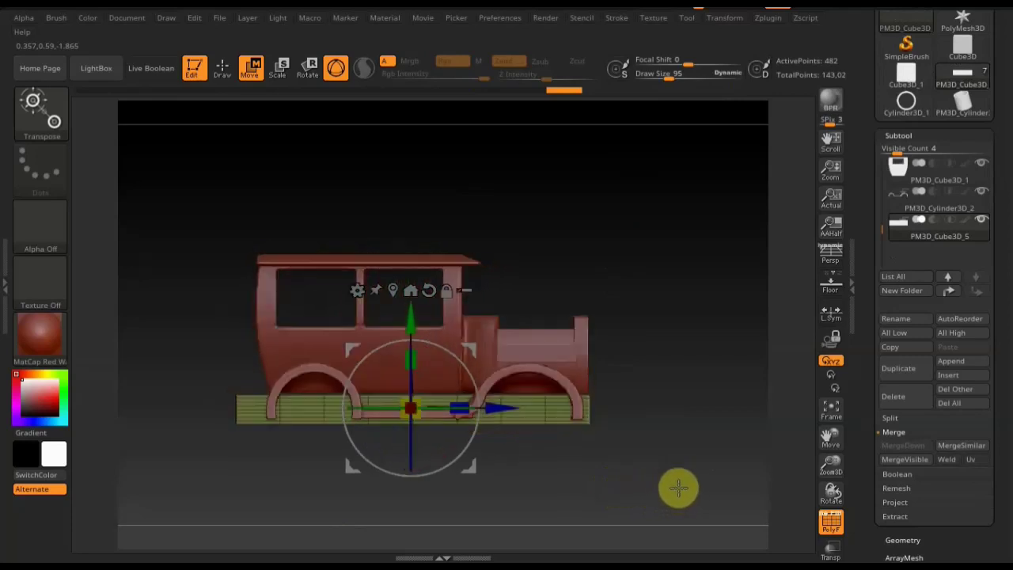
pyautogui.moveTo(409, 316); pyautogui.dragTo(409, 319)
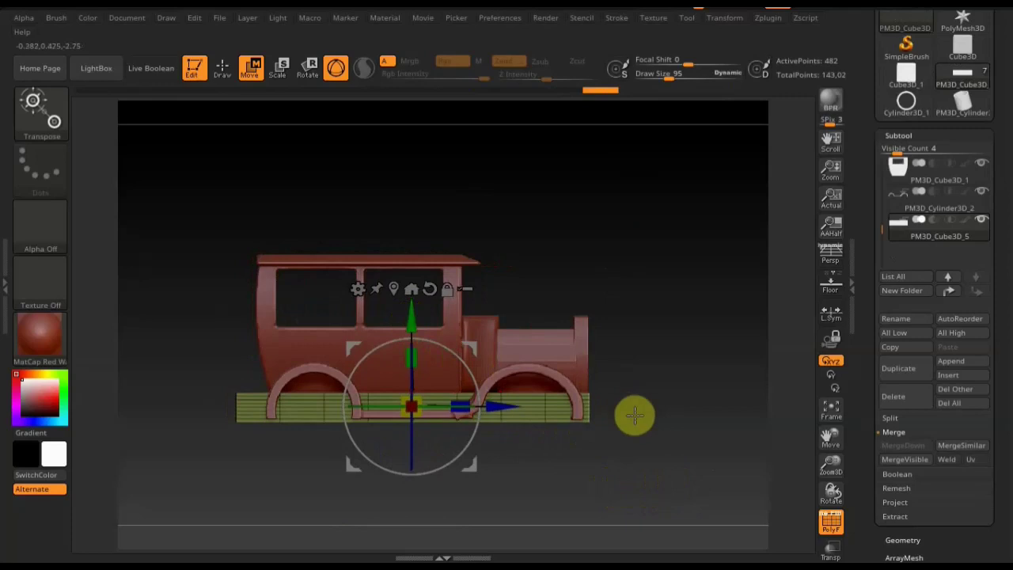
# - Switch back to Draw and turn the floor panel into a DynaMesh from Tool > Geometry
pyautogui.click(222, 67)
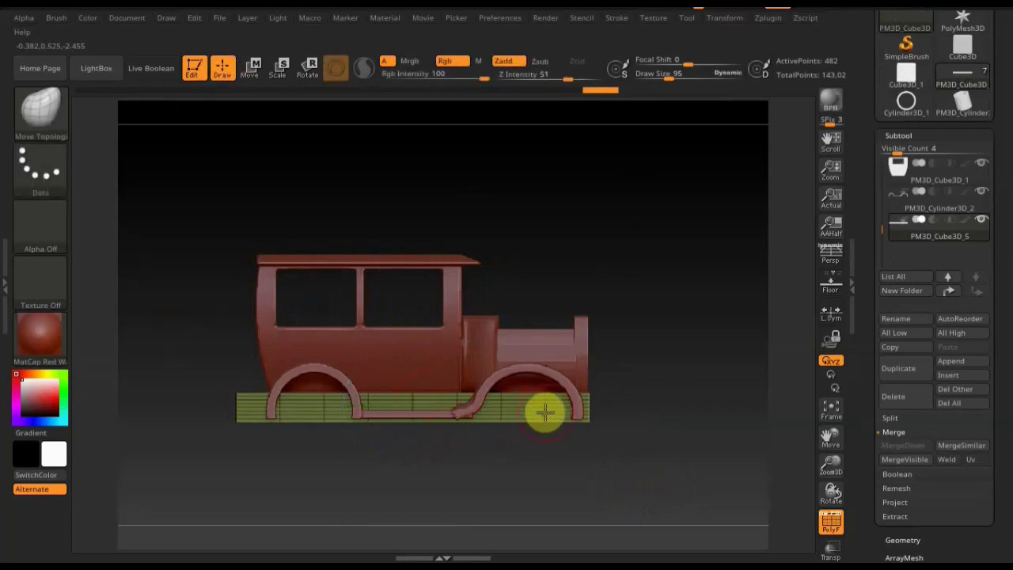
pyautogui.moveTo(615, 446); pyautogui.dragTo(590, 444)
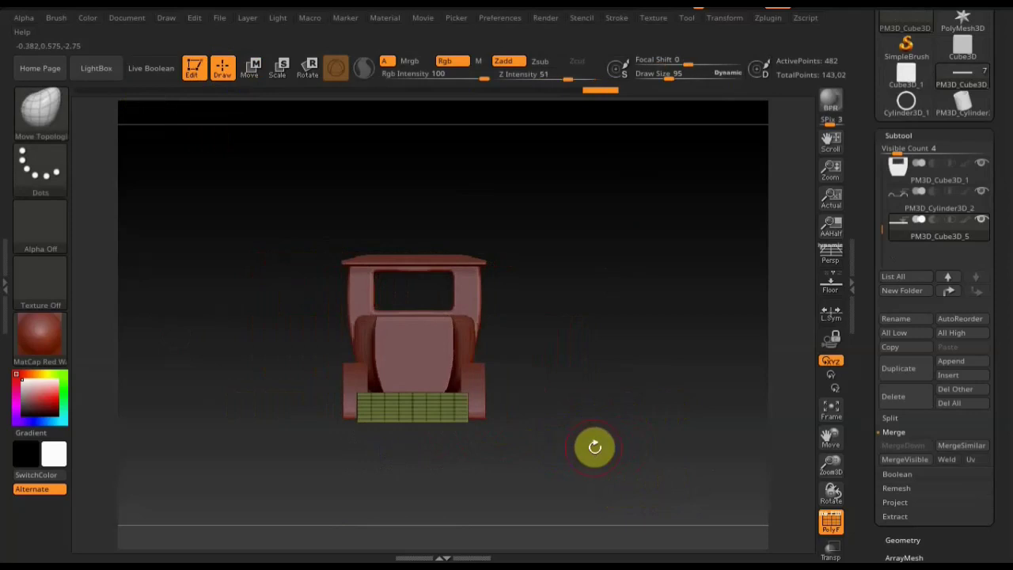
pyautogui.keyDown('alt'); pyautogui.moveTo(606, 388); pyautogui.dragTo(619, 433); pyautogui.keyUp('alt')
pyautogui.click(904, 540)
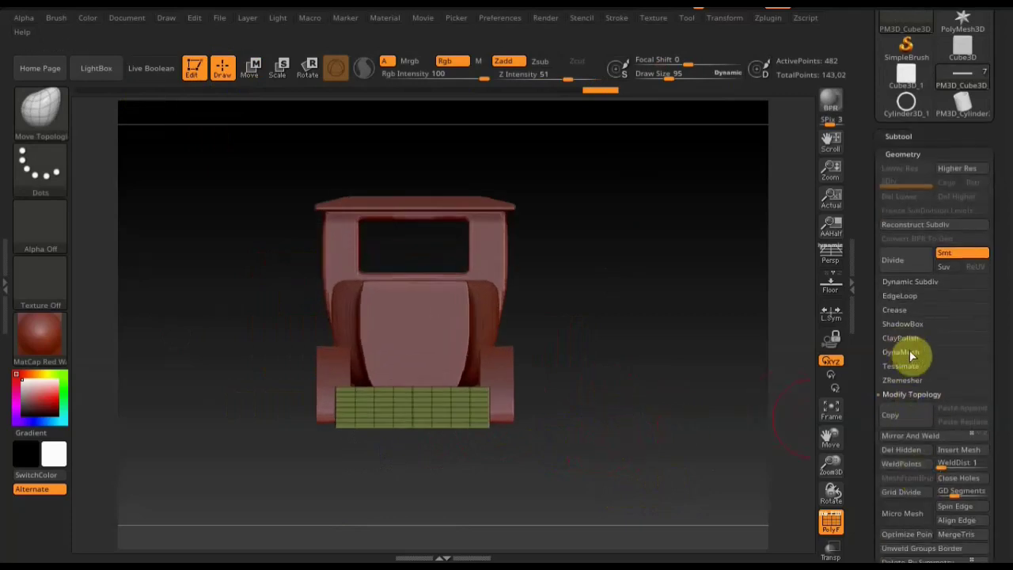
pyautogui.click(903, 353)
pyautogui.click(900, 373)
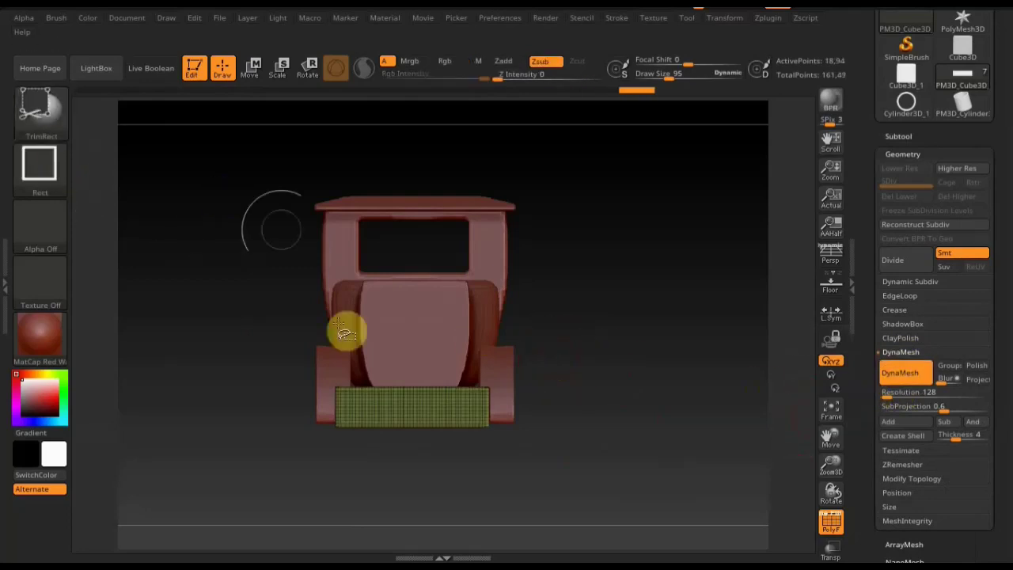
# - Trim the floor panel's lower corner with two TrimCurve cuts
pyautogui.keyDown('ctrl'); pyautogui.keyDown('shift'); pyautogui.click(37, 103); pyautogui.keyUp('shift'); pyautogui.keyUp('ctrl')
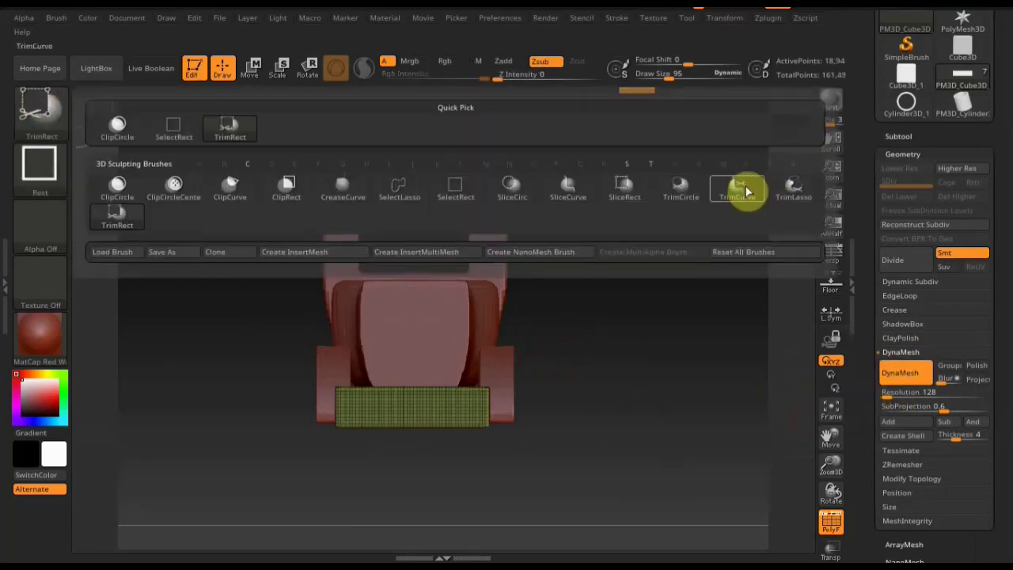
pyautogui.click(740, 215)
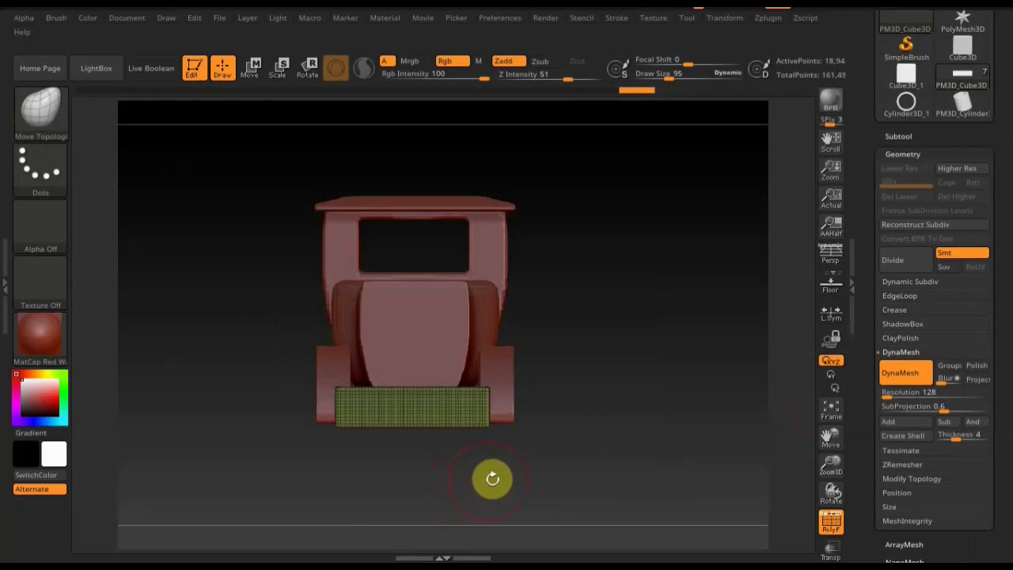
pyautogui.moveTo(416, 505)
pyautogui.keyDown('ctrl'); pyautogui.keyDown('shift'); pyautogui.mouseDown()
pyautogui.moveTo(309, 317)
pyautogui.moveTo(293, 320)
pyautogui.mouseUp(); pyautogui.keyUp('shift'); pyautogui.keyUp('ctrl')
pyautogui.moveTo(631, 450)
pyautogui.mouseDown()
pyautogui.moveTo(655, 443)
pyautogui.moveTo(645, 477)
pyautogui.moveTo(626, 461)
pyautogui.moveTo(592, 467)
pyautogui.mouseUp()
pyautogui.keyDown('ctrl'); pyautogui.keyDown('shift'); pyautogui.moveTo(346, 489); pyautogui.dragTo(343, 296); pyautogui.keyUp('shift'); pyautogui.keyUp('ctrl')
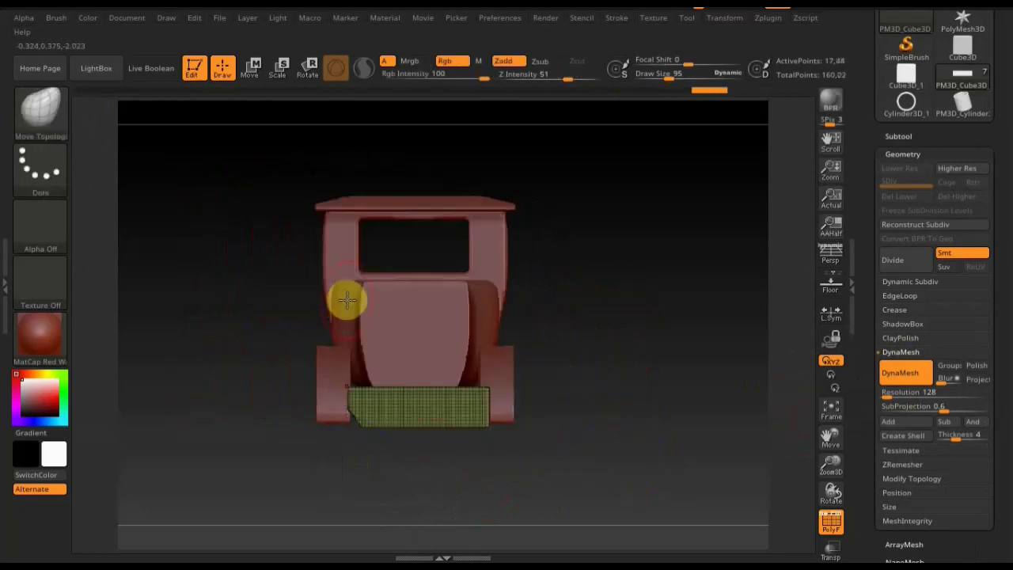
pyautogui.moveTo(565, 351); pyautogui.dragTo(693, 366)
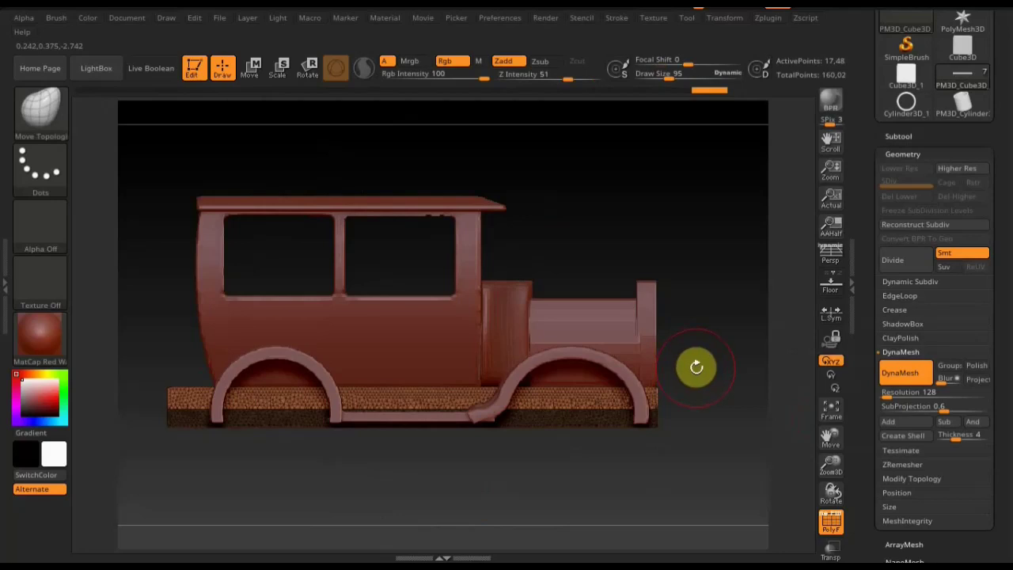
# - Trim the floor panel's rear with a vertical TrimCurve cut and turn off PolyF
pyautogui.hotkey('ctrl', 'shift')
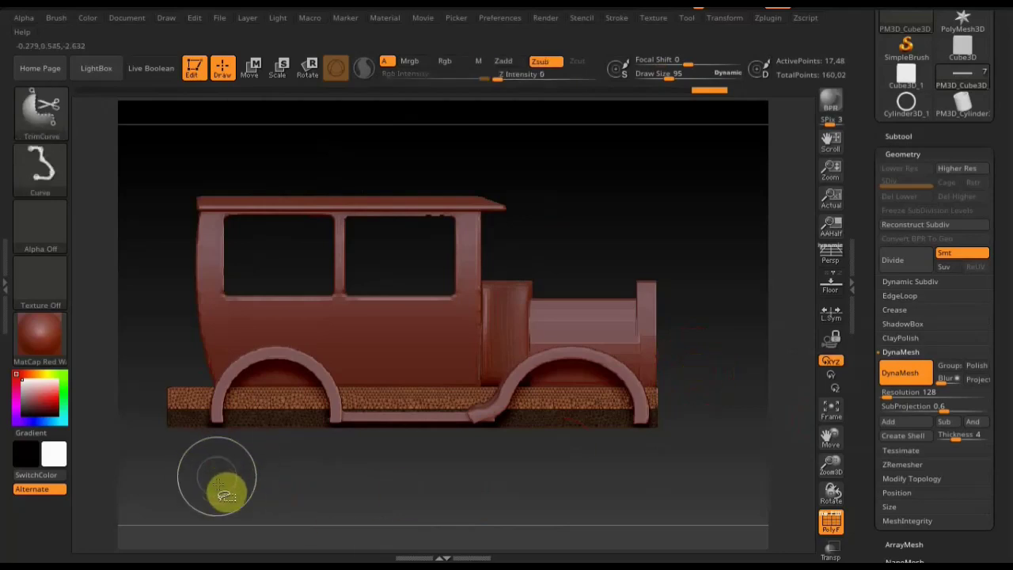
pyautogui.keyDown('ctrl'); pyautogui.keyDown('shift'); pyautogui.moveTo(199, 498); pyautogui.dragTo(212, 317); pyautogui.keyUp('shift'); pyautogui.keyUp('ctrl')
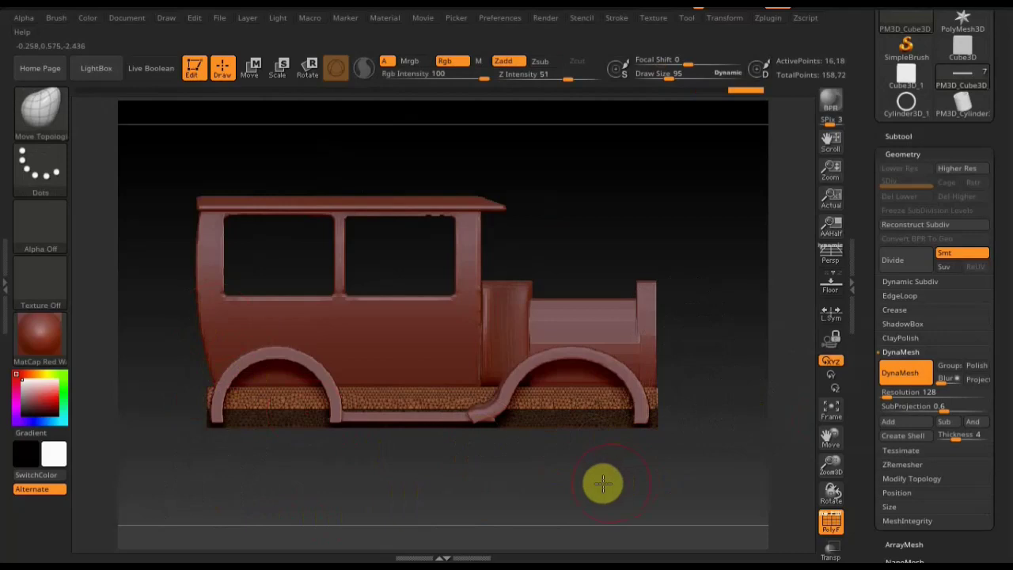
pyautogui.keyDown('shift'); pyautogui.moveTo(602, 479); pyautogui.dragTo(561, 484); pyautogui.keyUp('shift')
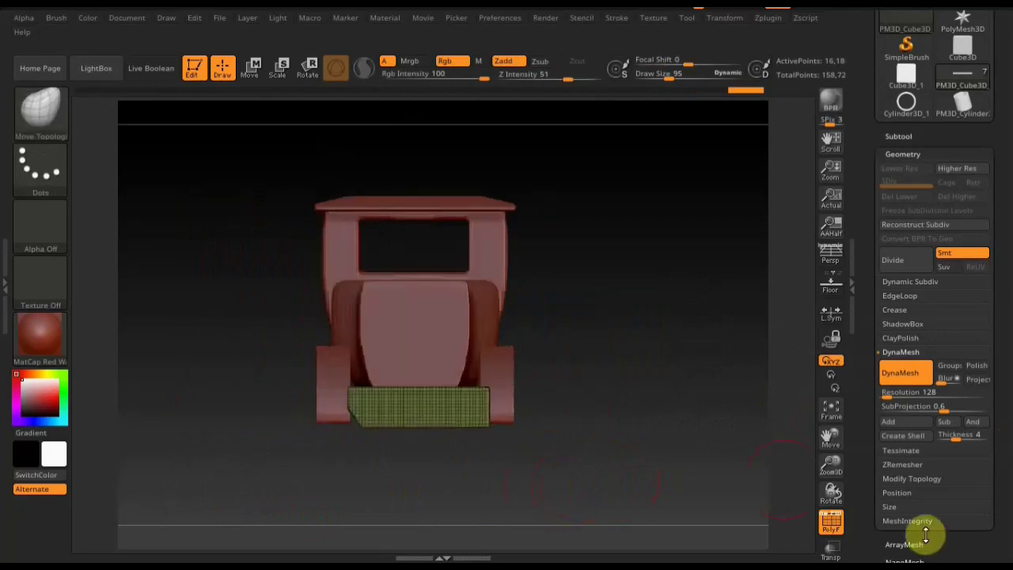
pyautogui.click(918, 478)
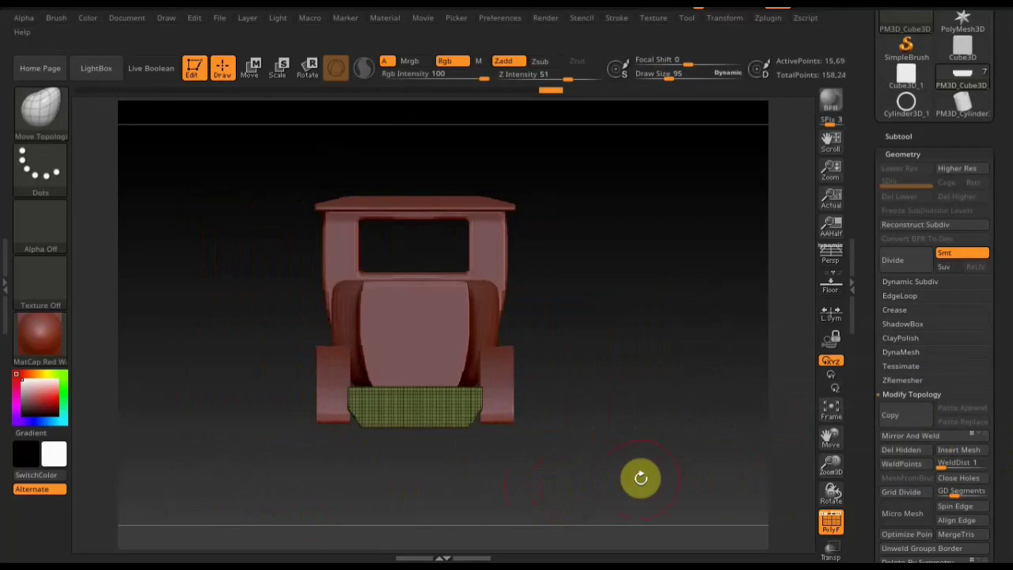
pyautogui.keyDown('shift'); pyautogui.moveTo(642, 477); pyautogui.dragTo(768, 493); pyautogui.keyUp('shift')
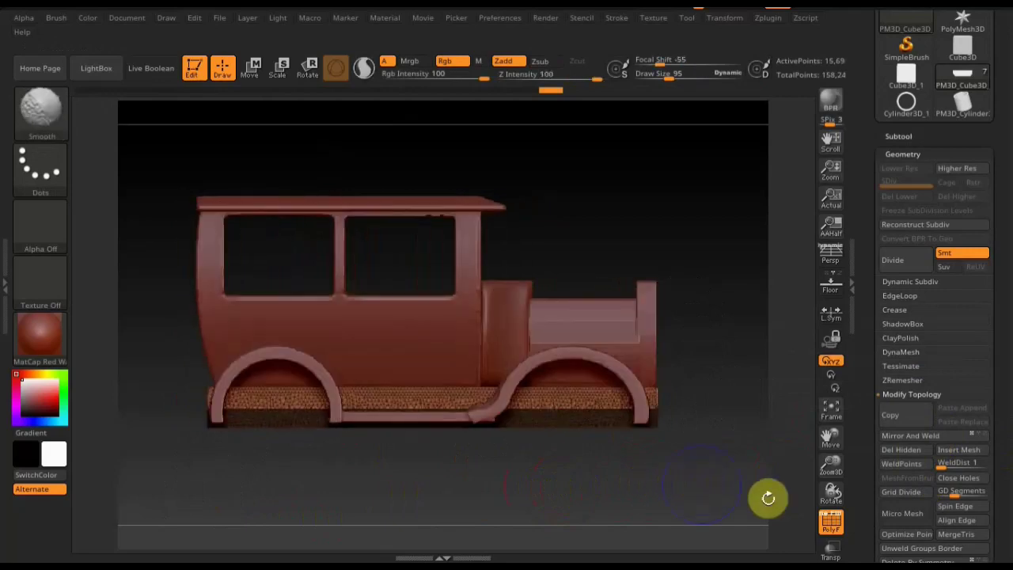
pyautogui.click(831, 522)
pyautogui.moveTo(693, 513)
pyautogui.mouseDown()
pyautogui.moveTo(684, 543)
pyautogui.moveTo(656, 554)
pyautogui.moveTo(667, 482)
pyautogui.moveTo(663, 497)
pyautogui.mouseUp()
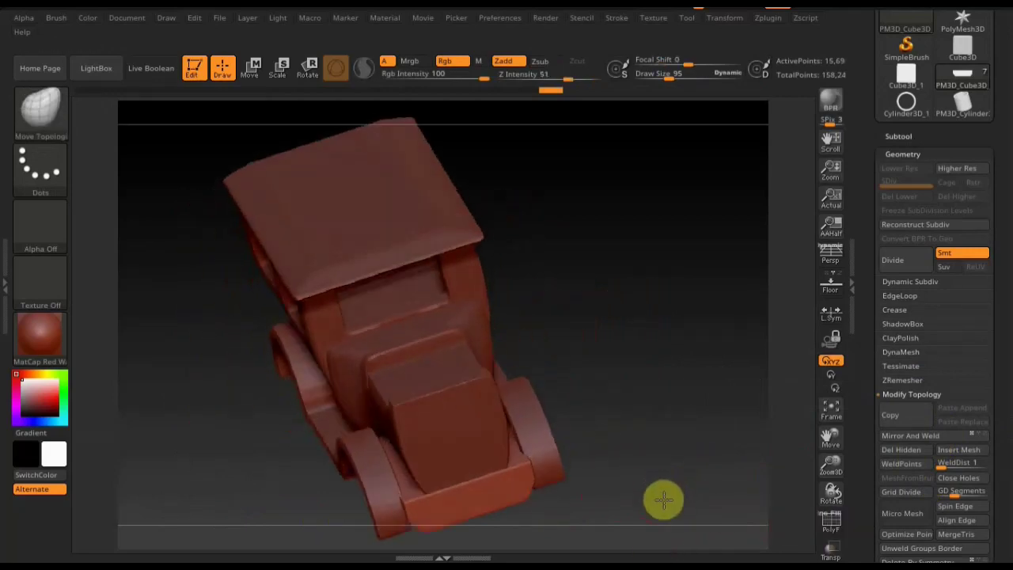
pyautogui.keyDown('shift'); pyautogui.moveTo(586, 360); pyautogui.dragTo(582, 362); pyautogui.keyUp('shift')
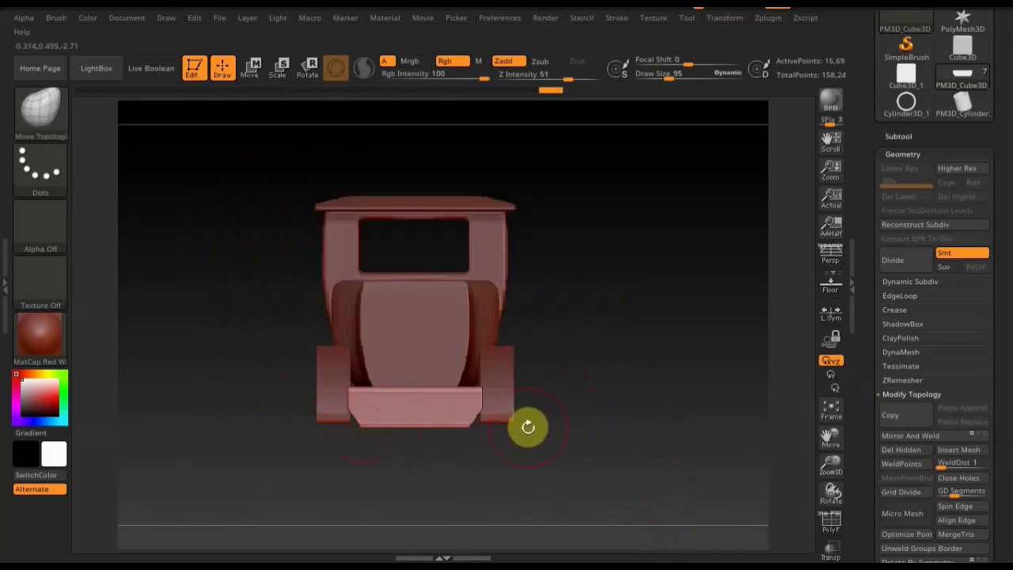
# - Trim the panel's front edge and the edge just below the bumper
pyautogui.moveTo(628, 422)
pyautogui.keyDown('ctrl'); pyautogui.keyDown('shift'); pyautogui.mouseDown()
pyautogui.moveTo(244, 403)
pyautogui.moveTo(236, 392)
pyautogui.moveTo(260, 399)
pyautogui.mouseUp(); pyautogui.keyUp('shift'); pyautogui.keyUp('ctrl')
pyautogui.moveTo(265, 403); pyautogui.dragTo(454, 488)
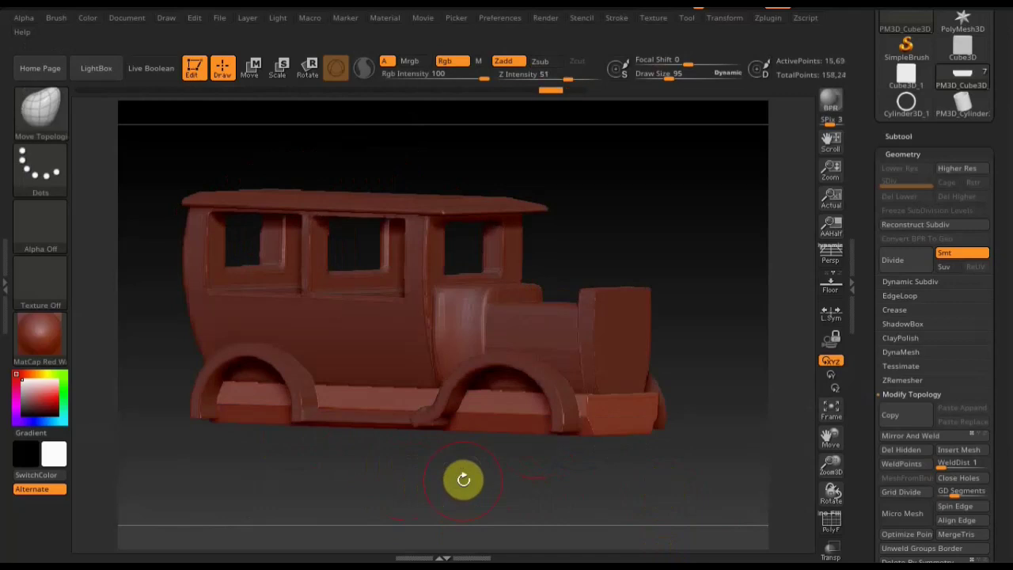
pyautogui.keyDown('shift'); pyautogui.moveTo(464, 479); pyautogui.dragTo(598, 531); pyautogui.keyUp('shift')
pyautogui.moveTo(705, 472)
pyautogui.keyDown('ctrl'); pyautogui.keyDown('shift'); pyautogui.mouseDown()
pyautogui.moveTo(186, 416)
pyautogui.moveTo(181, 396)
pyautogui.mouseUp(); pyautogui.keyUp('shift'); pyautogui.keyUp('ctrl')
pyautogui.moveTo(356, 477)
pyautogui.mouseDown()
pyautogui.moveTo(448, 473)
pyautogui.moveTo(226, 480)
pyautogui.moveTo(414, 459)
pyautogui.moveTo(625, 482)
pyautogui.mouseUp()
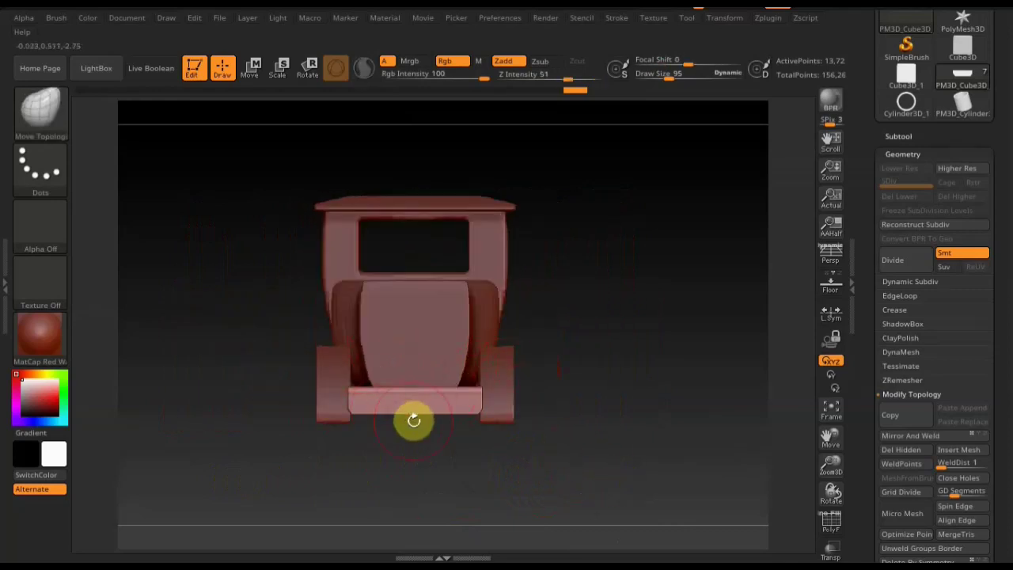
pyautogui.moveTo(525, 480); pyautogui.dragTo(697, 471)
# - Slice the floor panel's front with a TrimCurve bent along the front wheel arch
pyautogui.hotkey('ctrl', 'shift')
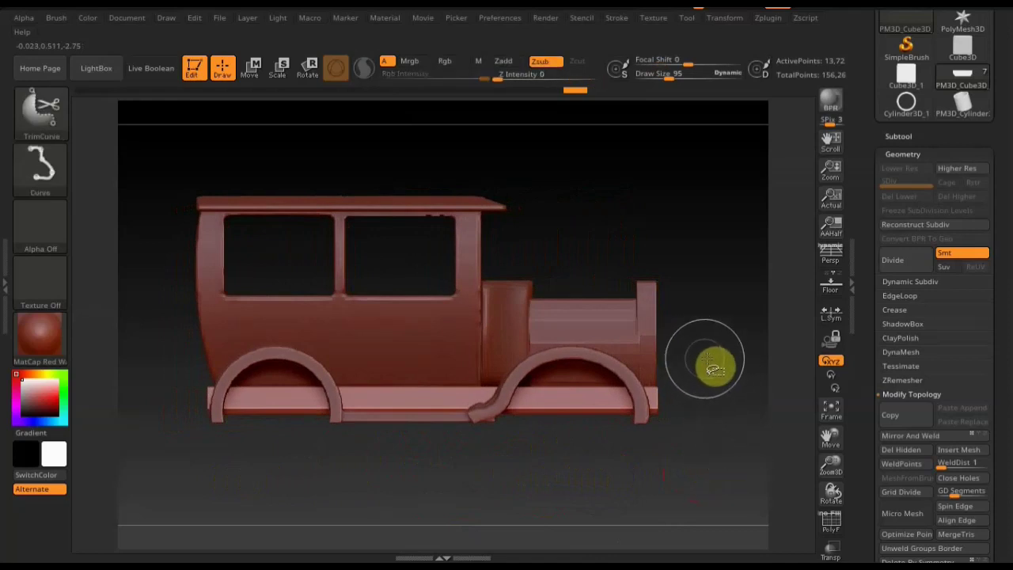
pyautogui.moveTo(715, 359)
pyautogui.keyDown('ctrl'); pyautogui.keyDown('shift'); pyautogui.mouseDown()
pyautogui.moveTo(614, 420)
pyautogui.moveTo(645, 402)
pyautogui.mouseUp(); pyautogui.keyUp('shift'); pyautogui.keyUp('ctrl')
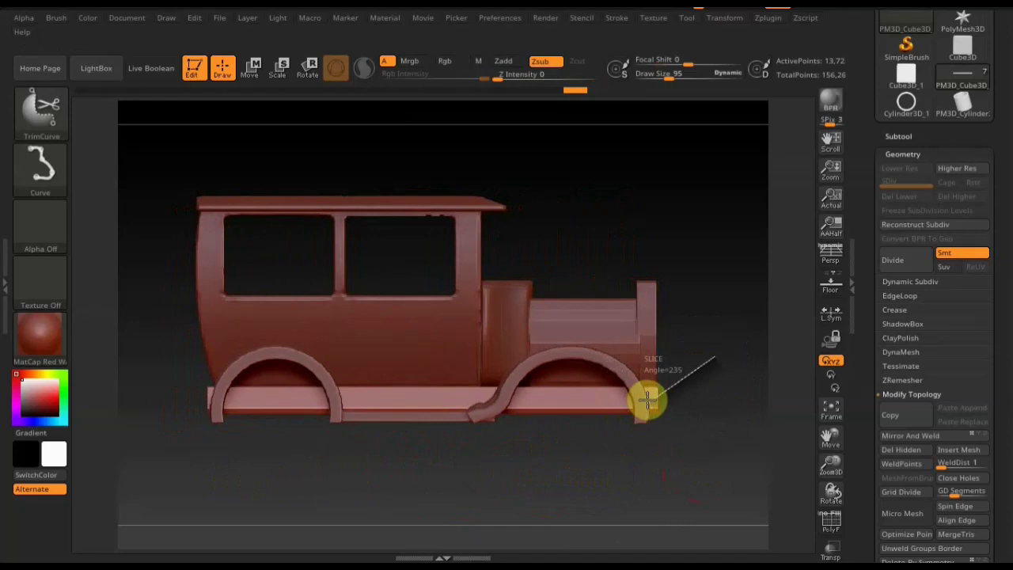
pyautogui.moveTo(642, 398)
pyautogui.mouseDown()
pyautogui.moveTo(514, 404)
pyautogui.moveTo(528, 395)
pyautogui.mouseUp()
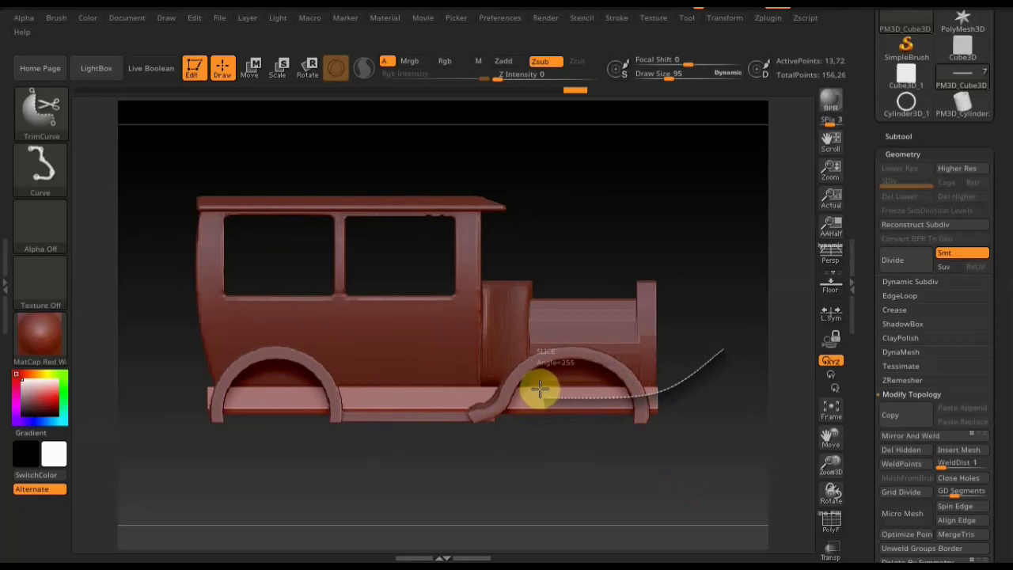
pyautogui.moveTo(540, 388); pyautogui.dragTo(541, 389)
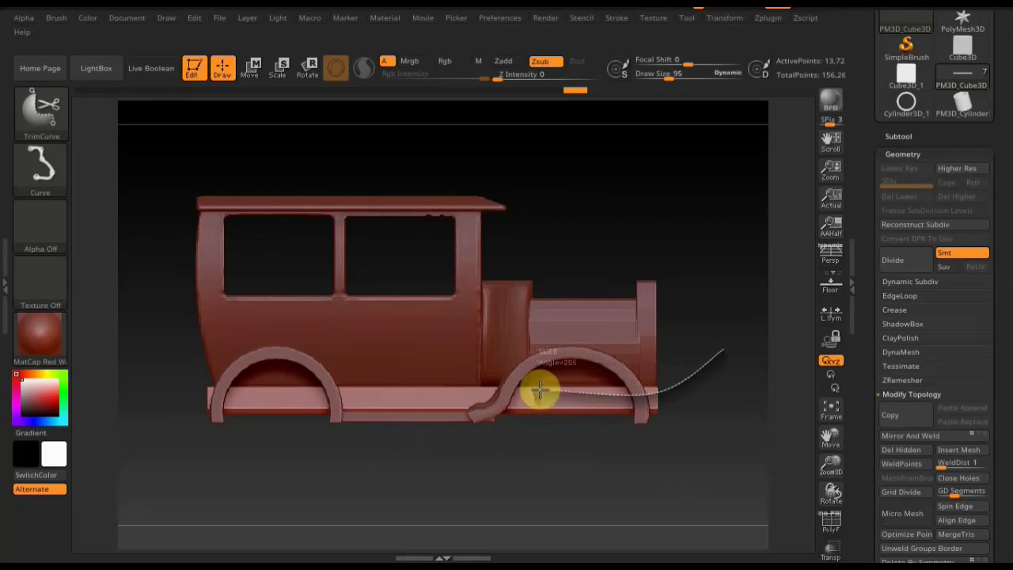
pyautogui.moveTo(514, 413); pyautogui.dragTo(506, 425)
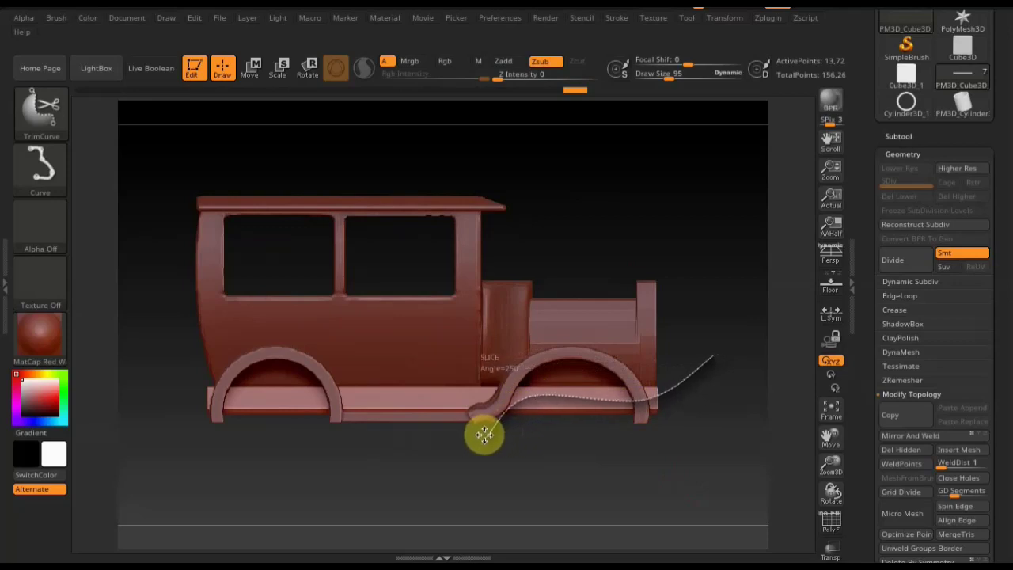
pyautogui.moveTo(511, 444)
pyautogui.mouseDown()
pyautogui.moveTo(575, 455)
pyautogui.moveTo(554, 438)
pyautogui.moveTo(568, 422)
pyautogui.moveTo(595, 452)
pyautogui.mouseUp()
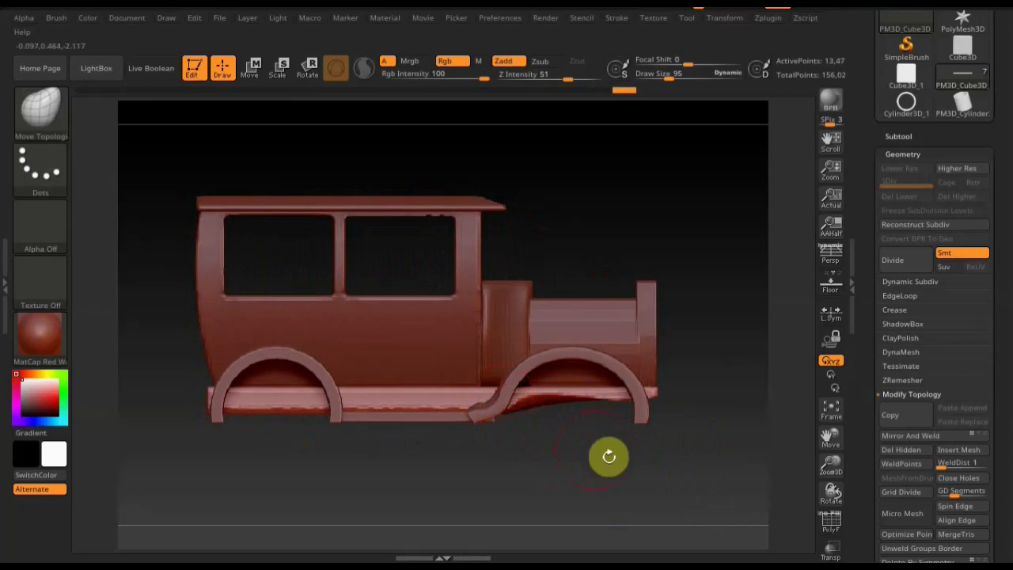
pyautogui.moveTo(607, 457); pyautogui.dragTo(634, 456)
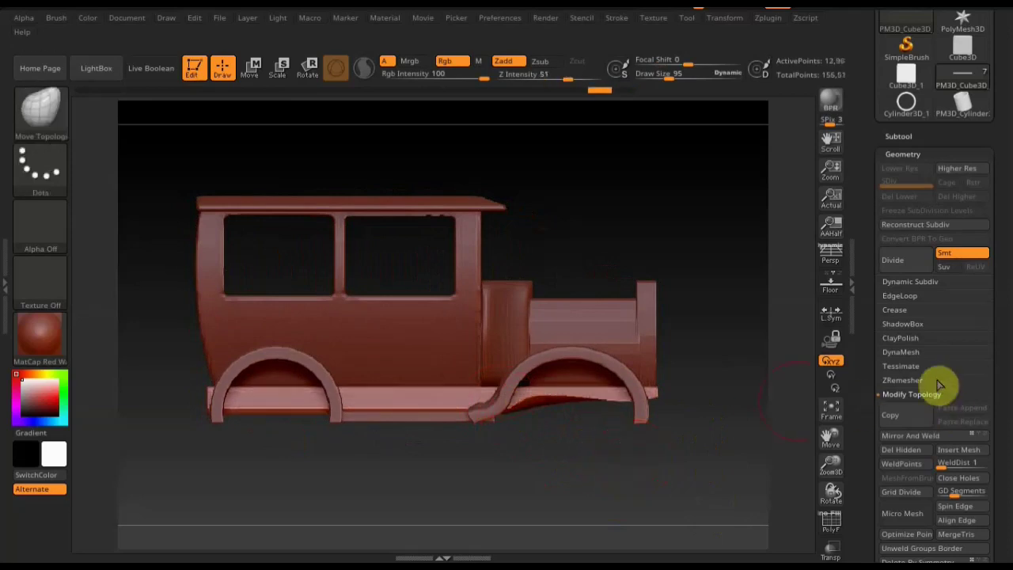
# - Remesh the car at 312 DynaMesh resolution, smooth the front wheel arch, and inspect it
pyautogui.click(907, 352)
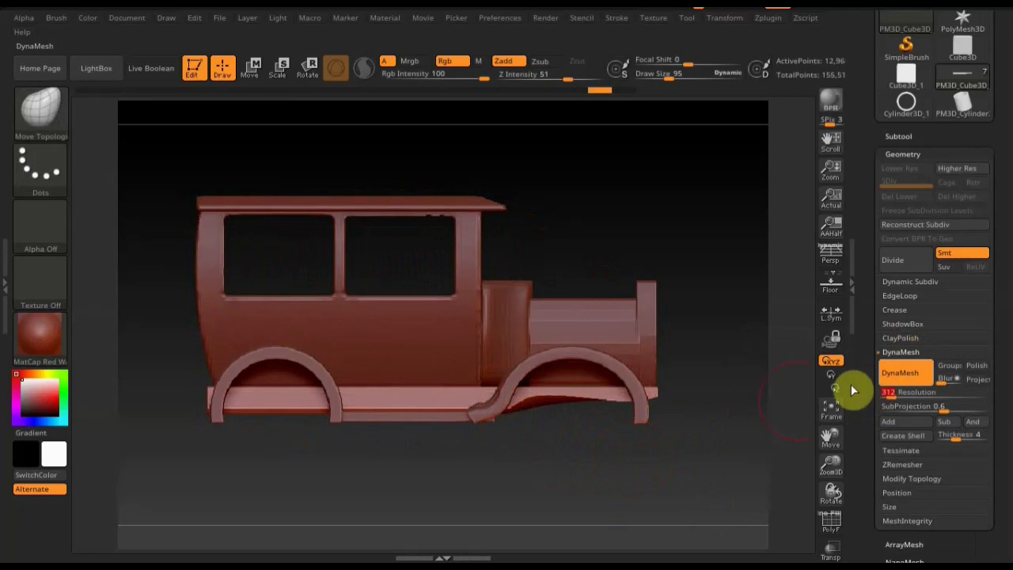
pyautogui.keyDown('ctrl'); pyautogui.moveTo(724, 282); pyautogui.dragTo(710, 282); pyautogui.keyUp('ctrl')
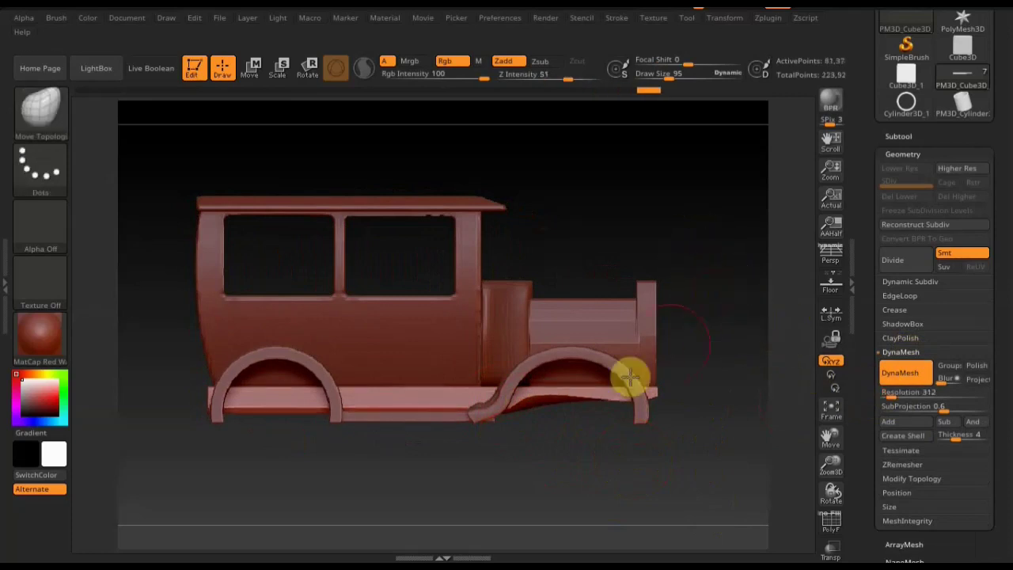
pyautogui.keyDown('shift'); pyautogui.moveTo(626, 380); pyautogui.dragTo(615, 400); pyautogui.keyUp('shift')
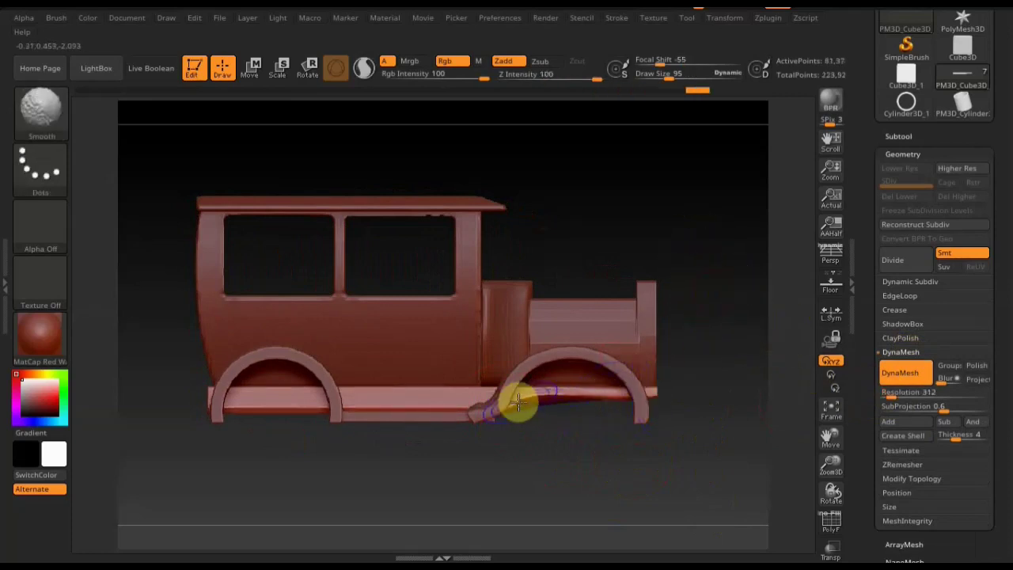
pyautogui.moveTo(562, 430)
pyautogui.mouseDown()
pyautogui.moveTo(489, 441)
pyautogui.moveTo(610, 406)
pyautogui.moveTo(672, 493)
pyautogui.moveTo(715, 496)
pyautogui.moveTo(756, 518)
pyautogui.moveTo(713, 549)
pyautogui.moveTo(771, 522)
pyautogui.moveTo(800, 493)
pyautogui.moveTo(715, 506)
pyautogui.moveTo(748, 415)
pyautogui.moveTo(749, 433)
pyautogui.moveTo(736, 326)
pyautogui.mouseUp()
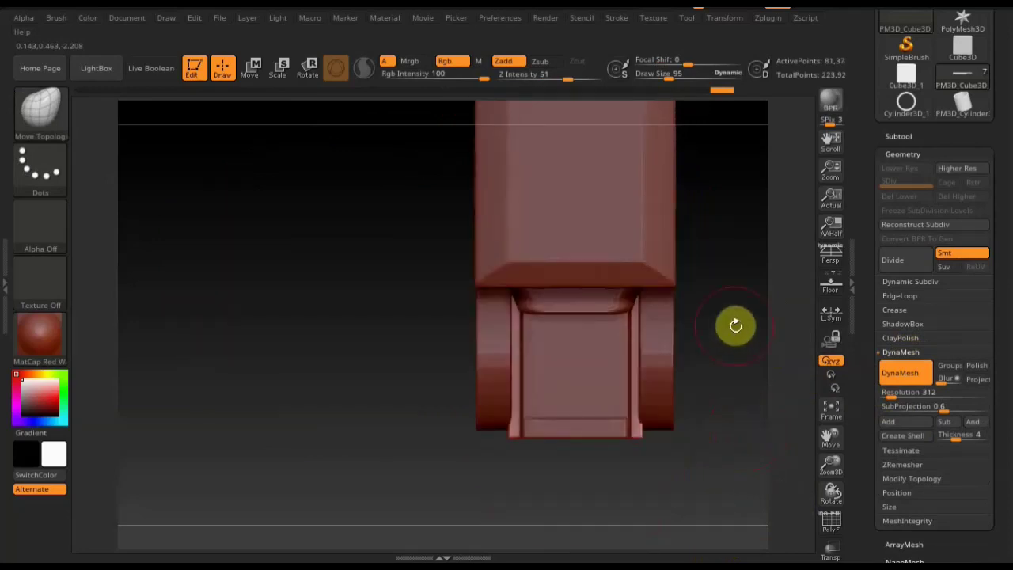
pyautogui.moveTo(719, 364)
pyautogui.mouseDown()
pyautogui.moveTo(723, 222)
pyautogui.moveTo(688, 274)
pyautogui.mouseUp()
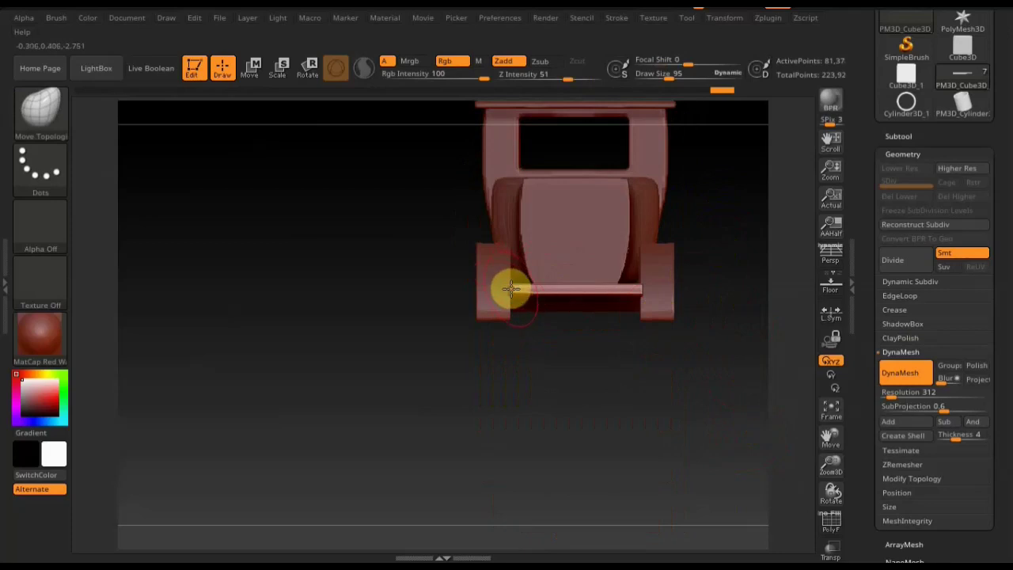
pyautogui.keyDown('shift'); pyautogui.moveTo(631, 385); pyautogui.dragTo(681, 386); pyautogui.keyUp('shift')
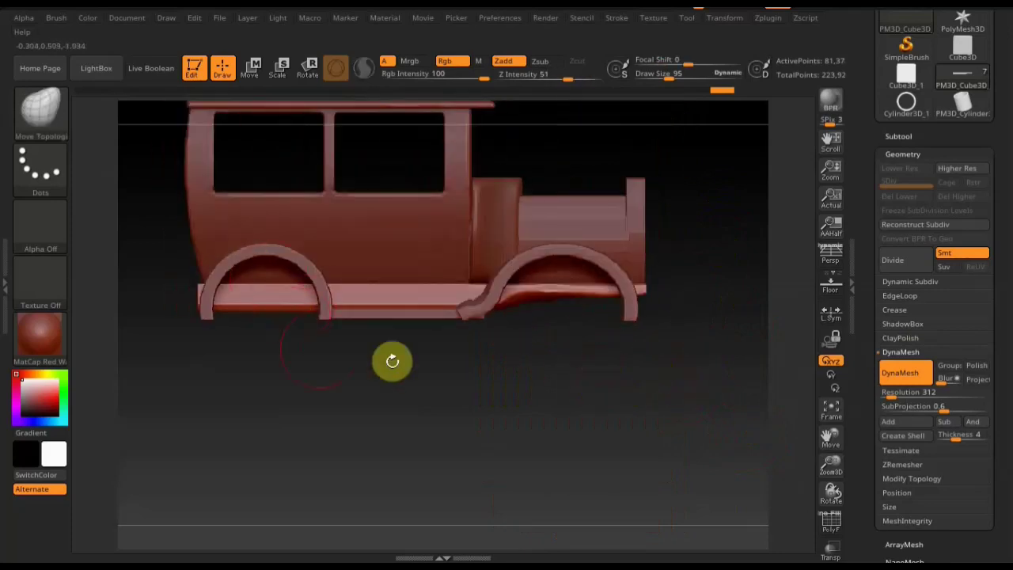
pyautogui.moveTo(532, 408)
pyautogui.mouseDown()
pyautogui.moveTo(481, 412)
pyautogui.moveTo(590, 401)
pyautogui.mouseUp()
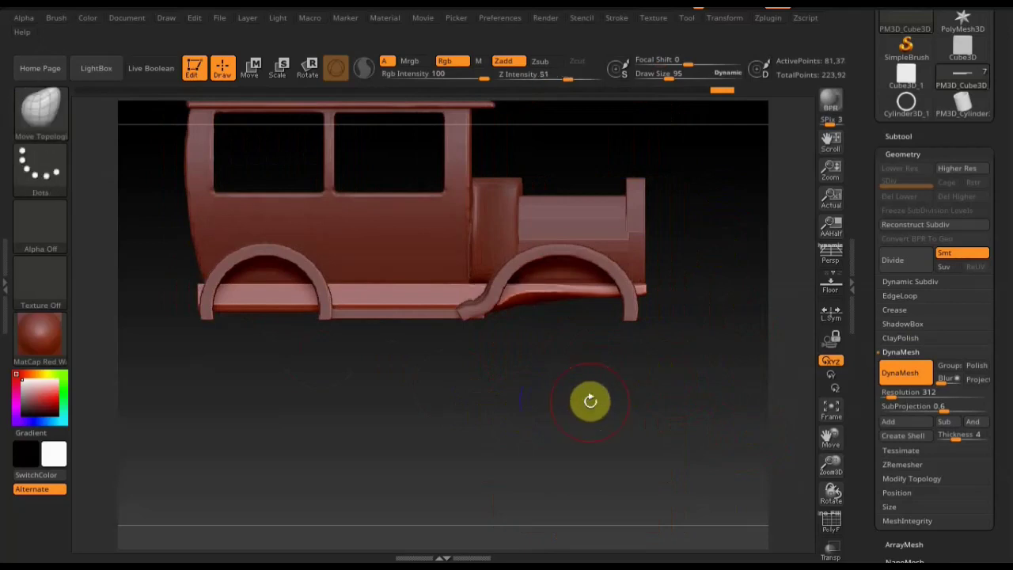
# - Undo back to the 128-resolution DynaMesh and orbit around the car to check it
pyautogui.click(590, 401)
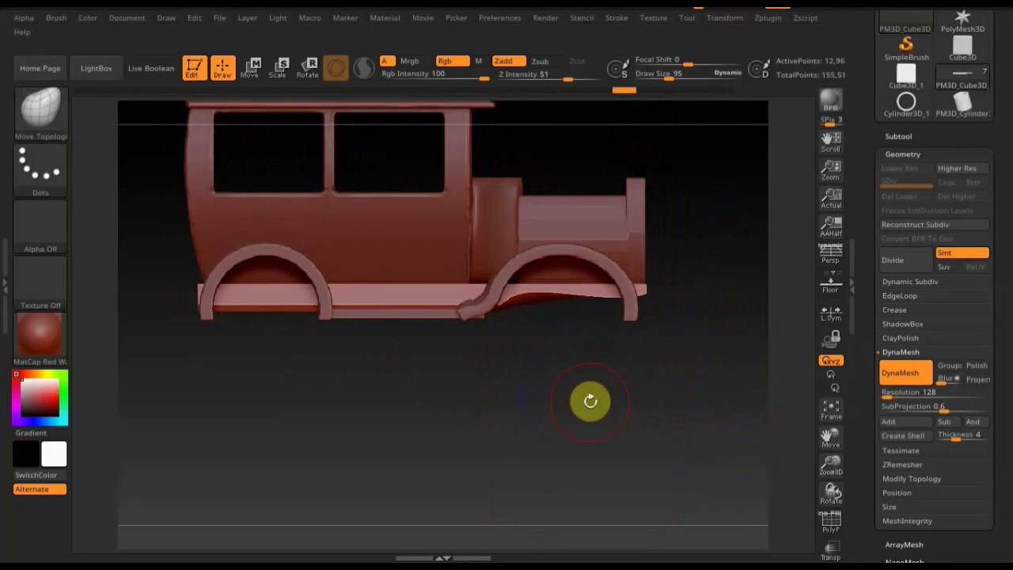
pyautogui.hotkey('ctrl', 'z')
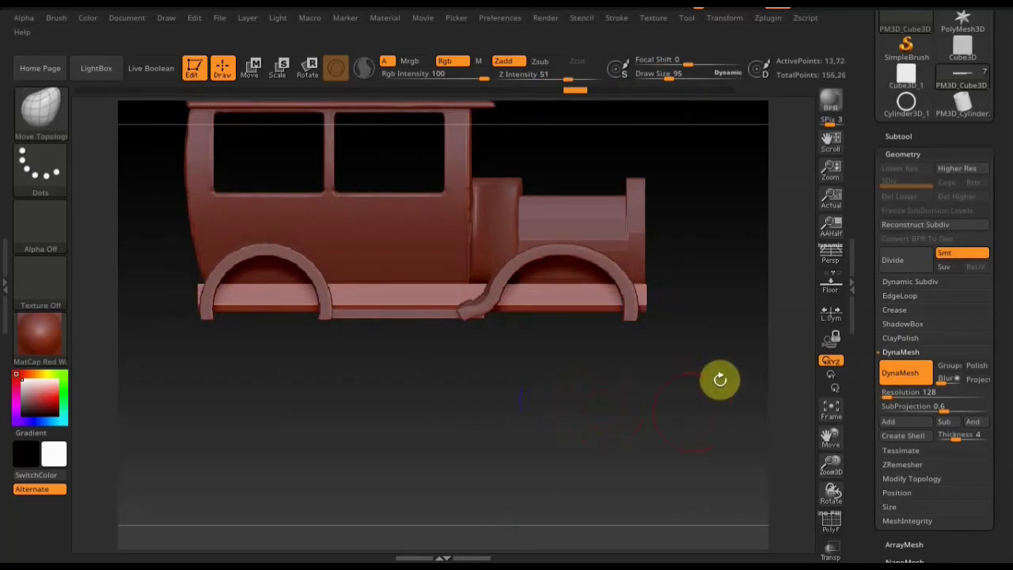
pyautogui.moveTo(685, 191)
pyautogui.keyDown('ctrl'); pyautogui.keyDown('shift'); pyautogui.mouseDown()
pyautogui.moveTo(602, 382)
pyautogui.moveTo(648, 373)
pyautogui.moveTo(694, 398)
pyautogui.moveTo(725, 377)
pyautogui.moveTo(700, 420)
pyautogui.mouseUp(); pyautogui.keyUp('shift'); pyautogui.keyUp('ctrl')
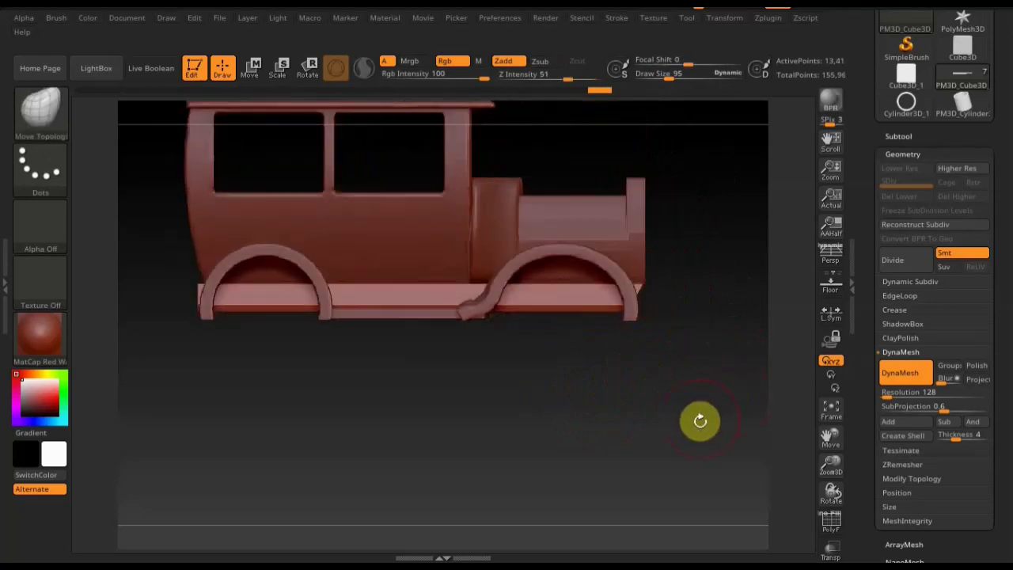
pyautogui.press('ctrl')
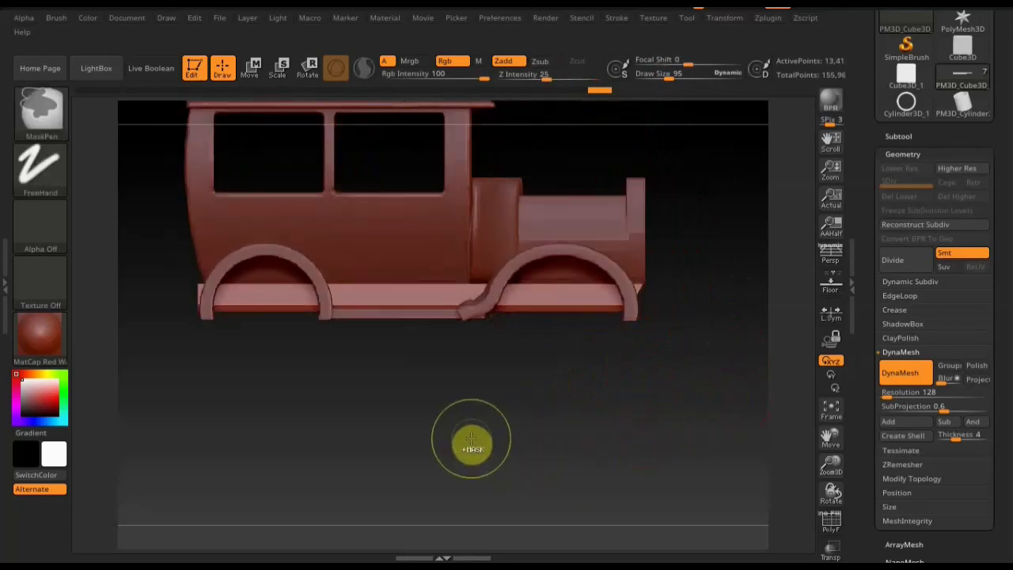
pyautogui.moveTo(479, 403)
pyautogui.mouseDown()
pyautogui.moveTo(452, 446)
pyautogui.moveTo(496, 418)
pyautogui.moveTo(416, 423)
pyautogui.moveTo(550, 384)
pyautogui.moveTo(554, 393)
pyautogui.moveTo(686, 393)
pyautogui.moveTo(654, 399)
pyautogui.moveTo(573, 333)
pyautogui.mouseUp()
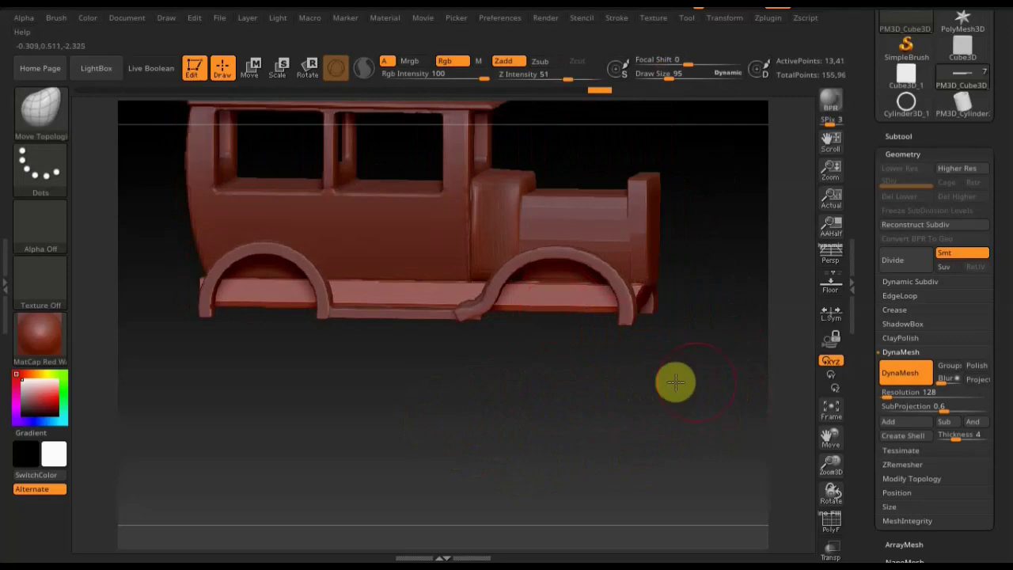
pyautogui.moveTo(675, 383)
pyautogui.mouseDown()
pyautogui.moveTo(633, 377)
pyautogui.moveTo(670, 380)
pyautogui.mouseUp()
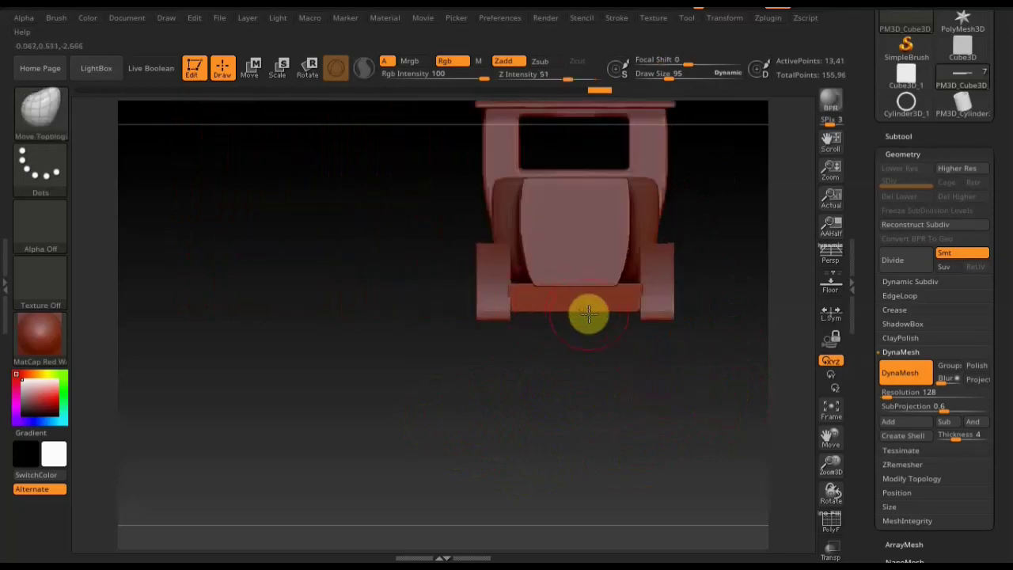
pyautogui.moveTo(606, 362)
pyautogui.mouseDown()
pyautogui.moveTo(685, 380)
pyautogui.moveTo(683, 393)
pyautogui.moveTo(545, 393)
pyautogui.moveTo(641, 416)
pyautogui.moveTo(523, 443)
pyautogui.moveTo(563, 462)
pyautogui.moveTo(566, 445)
pyautogui.moveTo(653, 408)
pyautogui.mouseUp()
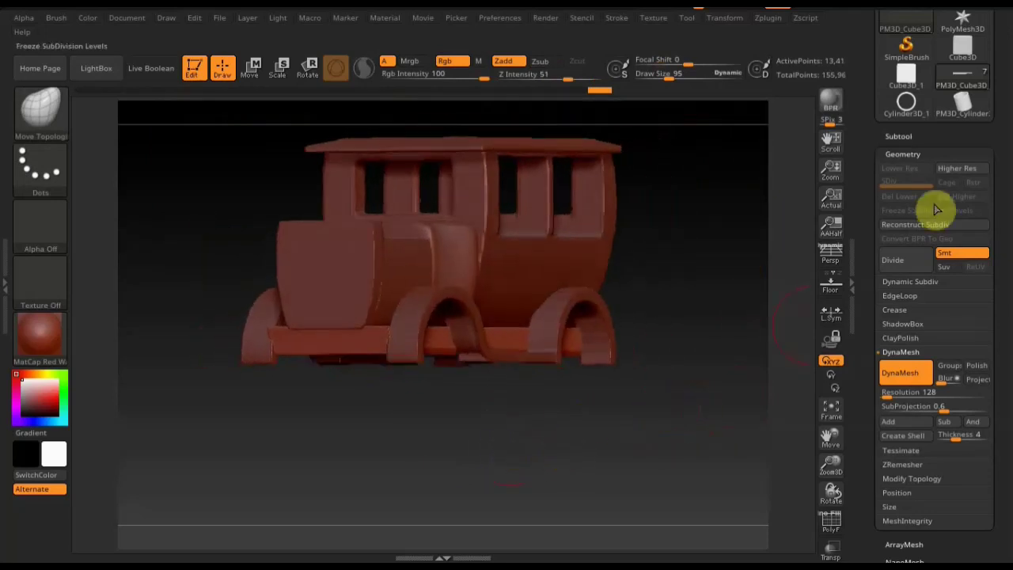
# - Append a Cube3D subtool and scale it down to a small block with the gizmo
pyautogui.click(899, 136)
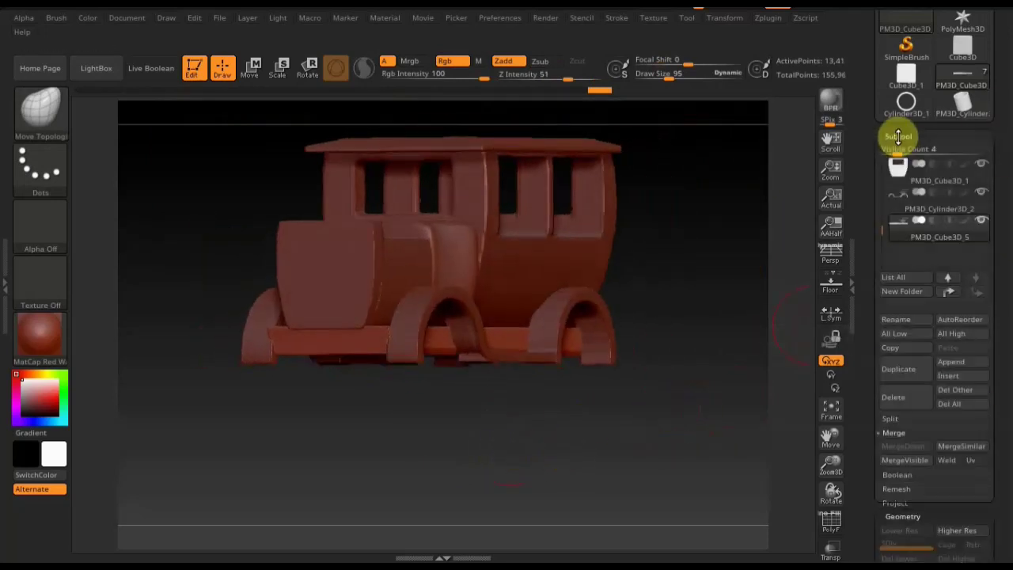
pyautogui.click(963, 366)
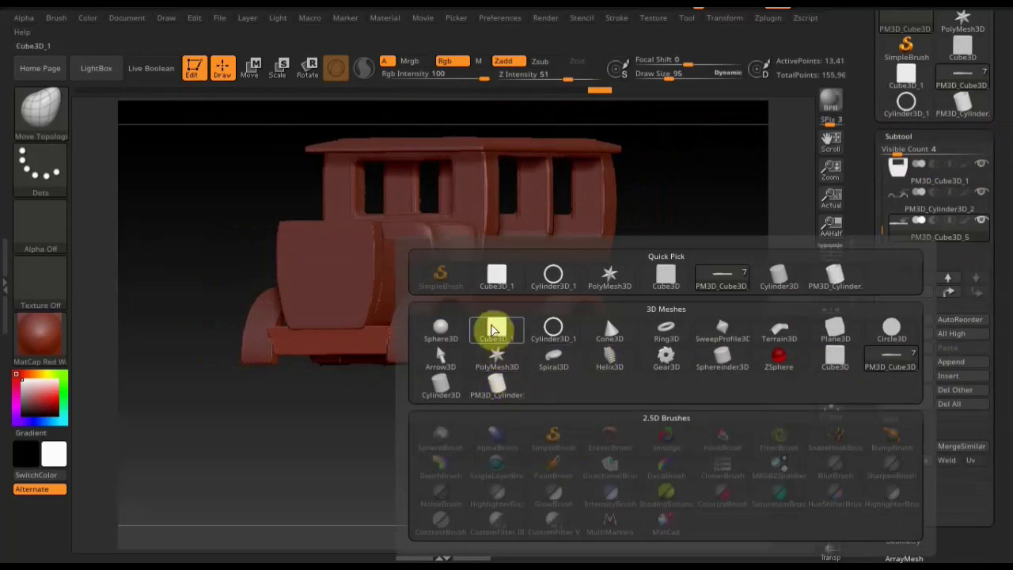
pyautogui.click(492, 329)
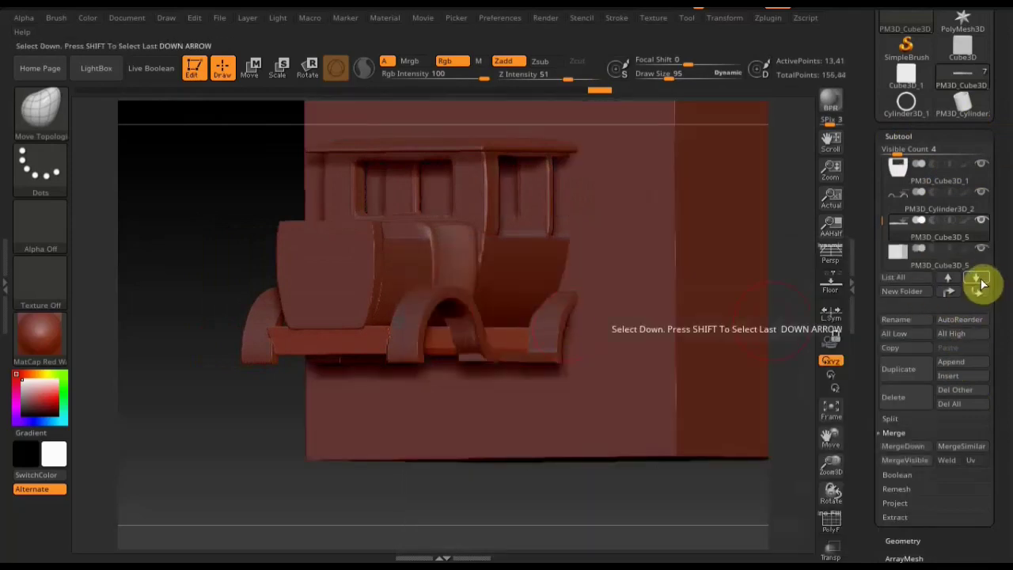
pyautogui.click(978, 279)
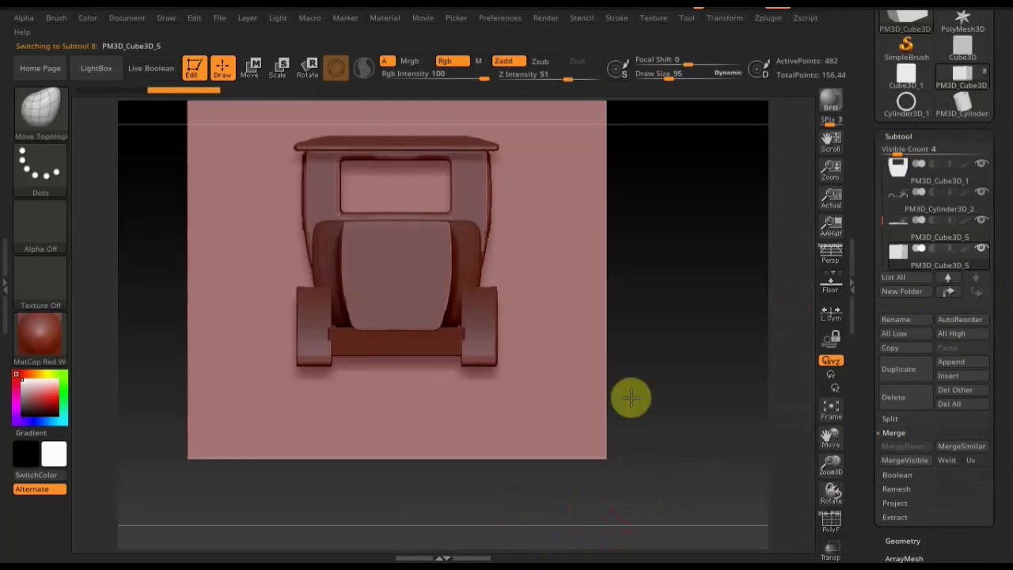
pyautogui.keyDown('alt'); pyautogui.moveTo(631, 396); pyautogui.dragTo(525, 290); pyautogui.keyUp('alt')
pyautogui.click(250, 79)
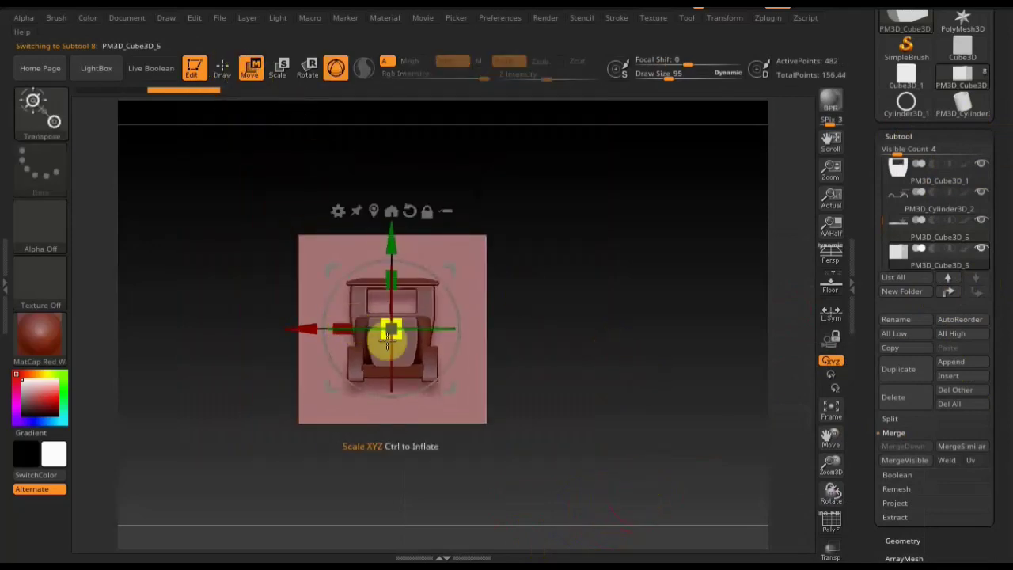
pyautogui.moveTo(398, 337)
pyautogui.mouseDown()
pyautogui.moveTo(366, 257)
pyautogui.moveTo(588, 340)
pyautogui.mouseUp()
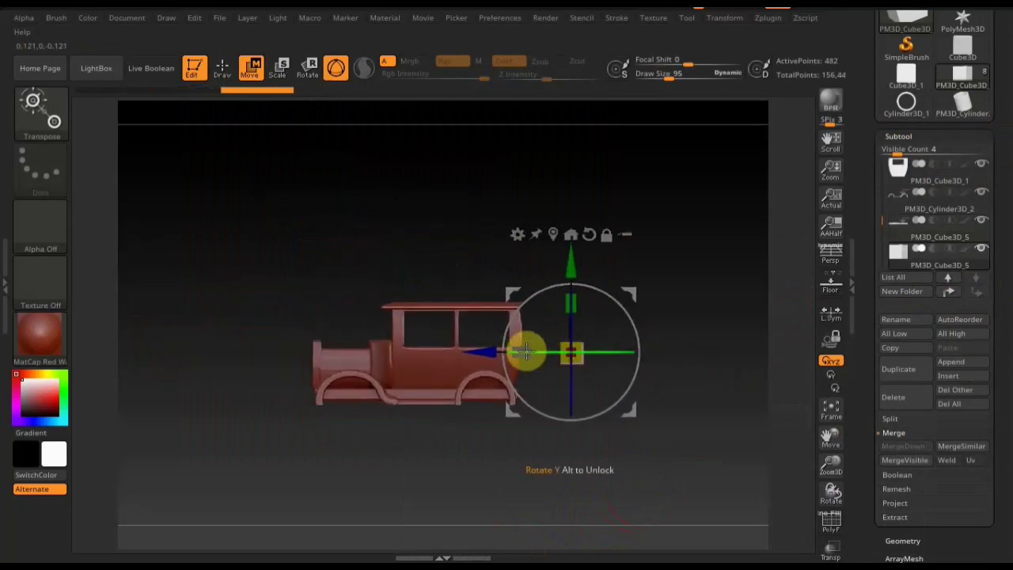
# - Move the cube to the car's front and stretch it along X to about 2.14
pyautogui.moveTo(525, 351); pyautogui.dragTo(262, 339)
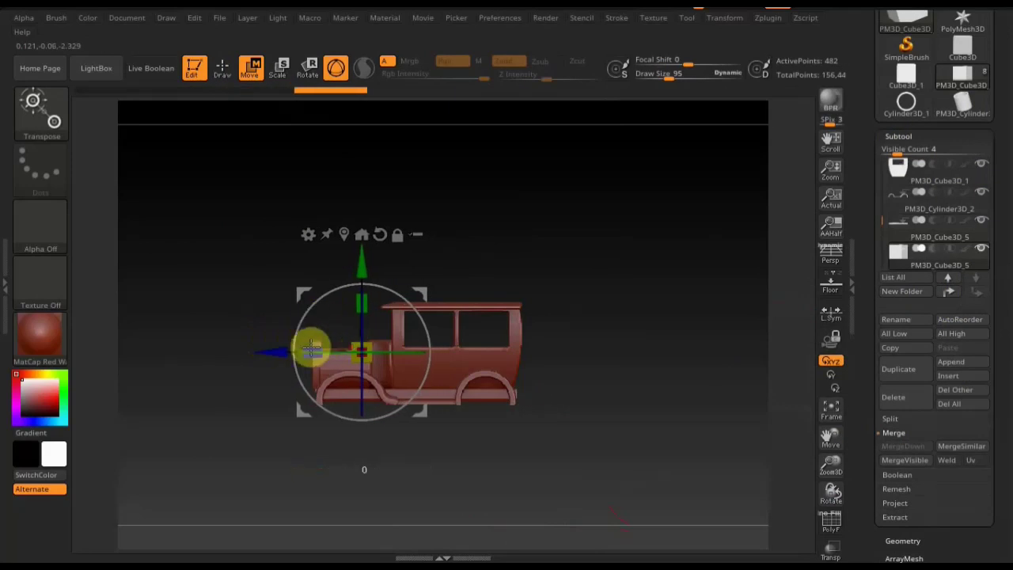
pyautogui.moveTo(271, 349); pyautogui.dragTo(271, 349)
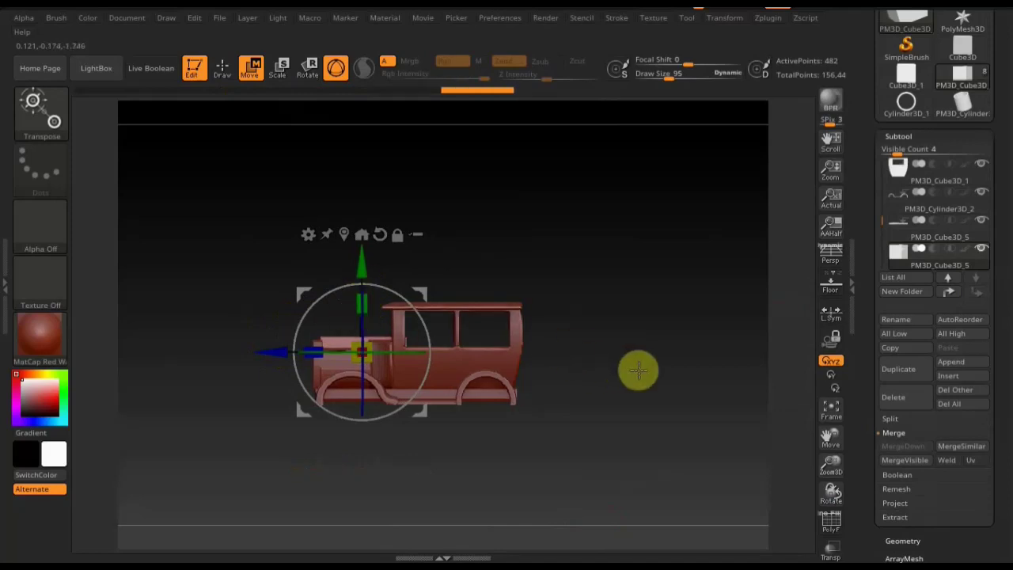
pyautogui.keyDown('shift'); pyautogui.moveTo(638, 367); pyautogui.dragTo(670, 366); pyautogui.keyUp('shift')
pyautogui.moveTo(543, 374)
pyautogui.mouseDown()
pyautogui.moveTo(596, 543)
pyautogui.moveTo(579, 339)
pyautogui.moveTo(588, 411)
pyautogui.moveTo(578, 433)
pyautogui.moveTo(418, 356)
pyautogui.mouseUp()
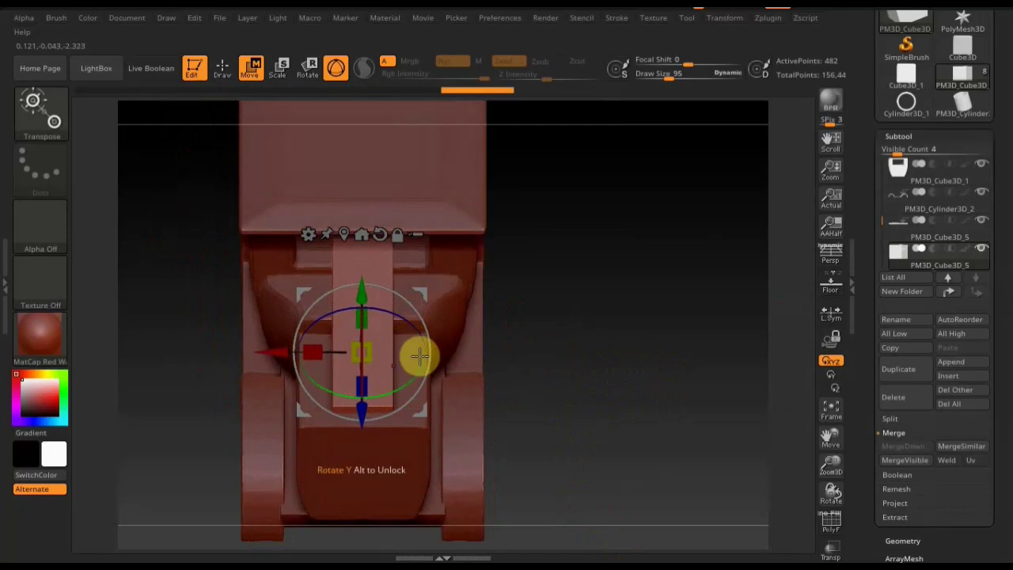
pyautogui.moveTo(304, 351); pyautogui.dragTo(222, 339)
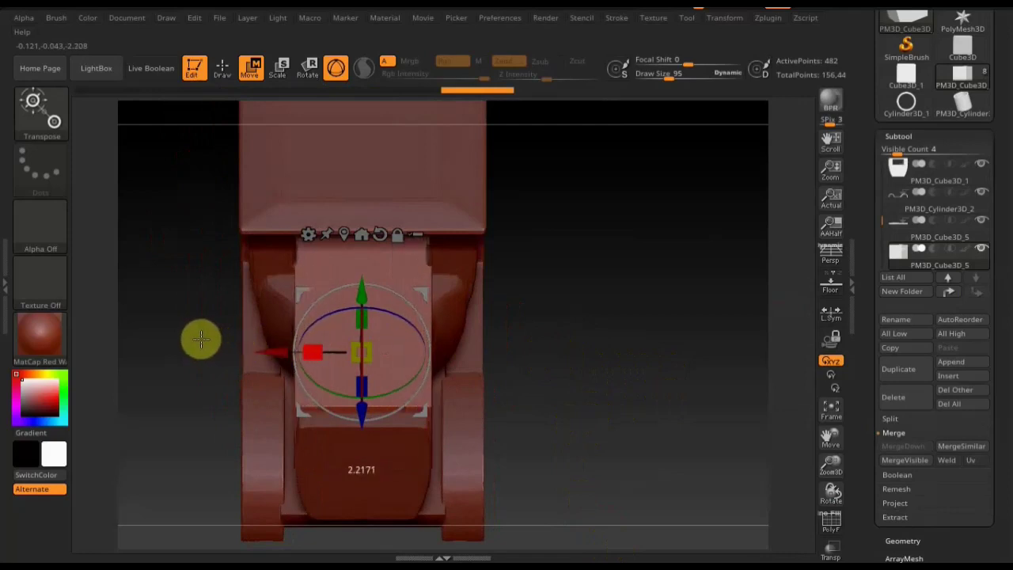
pyautogui.moveTo(207, 341); pyautogui.dragTo(253, 339)
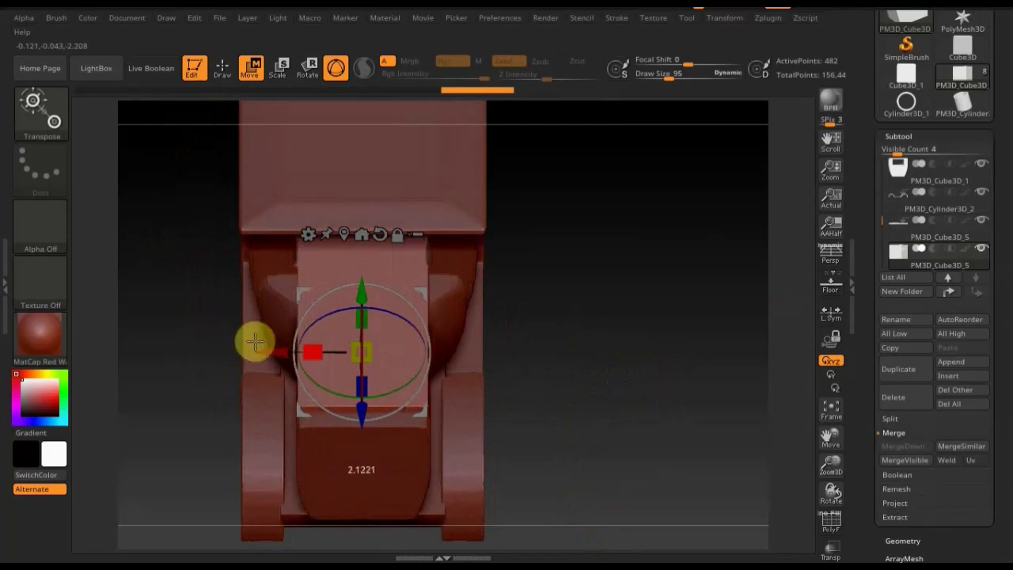
pyautogui.moveTo(626, 384)
pyautogui.mouseDown()
pyautogui.moveTo(681, 364)
pyautogui.moveTo(661, 376)
pyautogui.moveTo(578, 366)
pyautogui.moveTo(602, 362)
pyautogui.mouseUp()
pyautogui.click(224, 70)
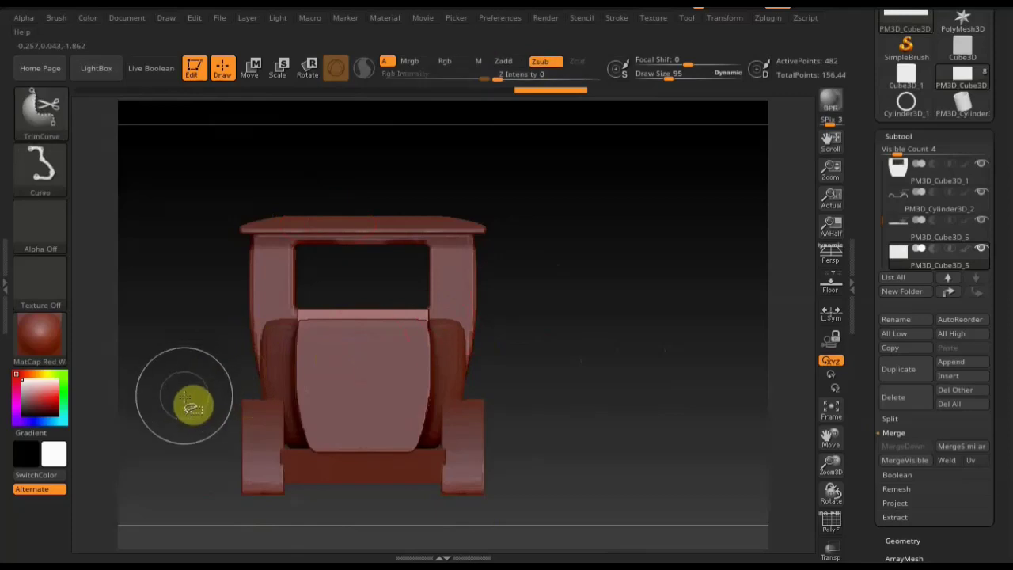
# - DynaMesh the cube piece and apply Mirror And Weld to it
pyautogui.moveTo(168, 430)
pyautogui.keyDown('ctrl'); pyautogui.keyDown('shift'); pyautogui.mouseDown()
pyautogui.moveTo(244, 380)
pyautogui.moveTo(356, 254)
pyautogui.moveTo(407, 311)
pyautogui.moveTo(398, 275)
pyautogui.moveTo(417, 271)
pyautogui.mouseUp(); pyautogui.keyUp('shift'); pyautogui.keyUp('ctrl')
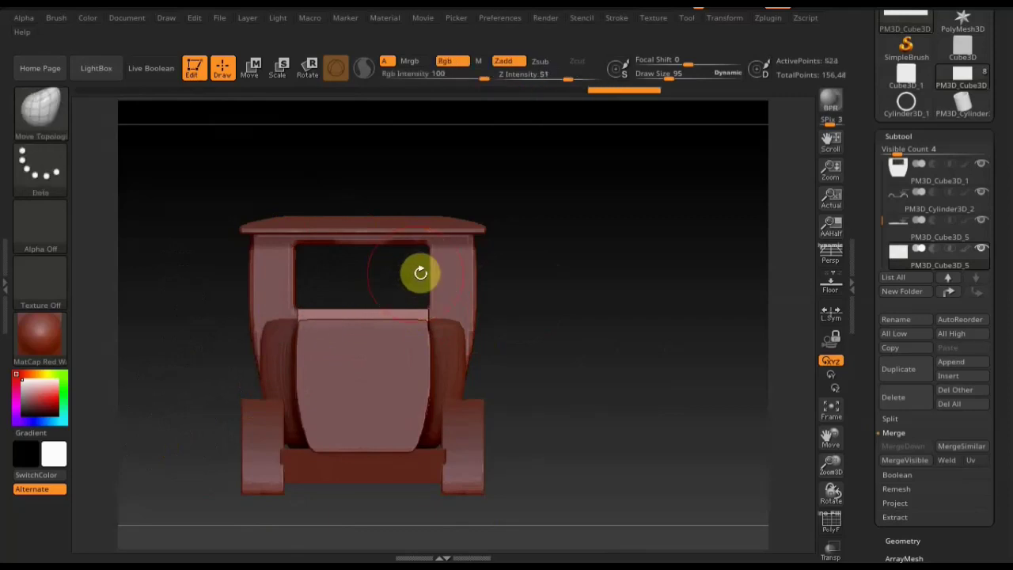
pyautogui.moveTo(538, 294); pyautogui.dragTo(540, 306)
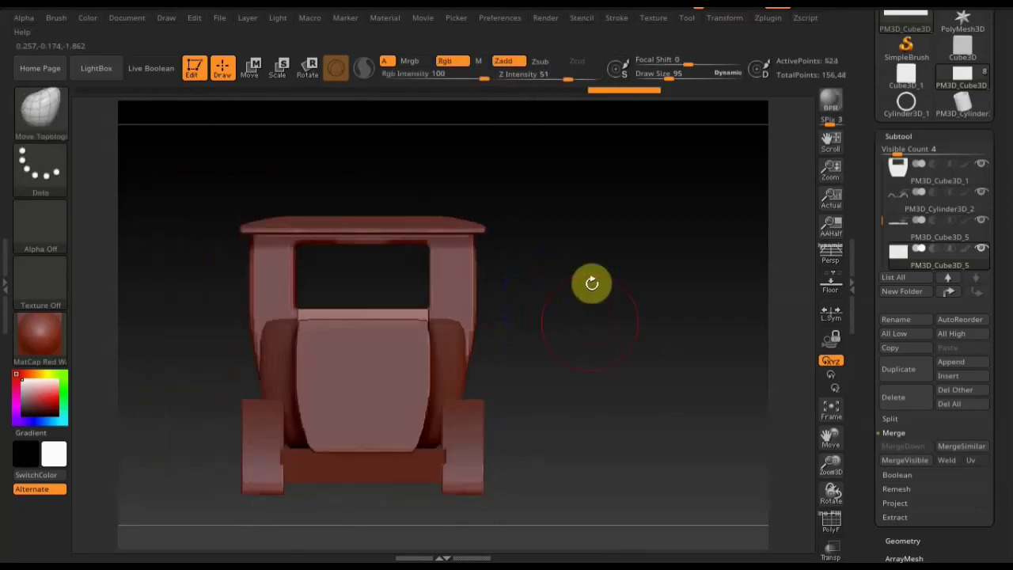
pyautogui.keyDown('ctrl'); pyautogui.keyDown('shift'); pyautogui.moveTo(572, 229); pyautogui.dragTo(633, 389); pyautogui.keyUp('shift'); pyautogui.keyUp('ctrl')
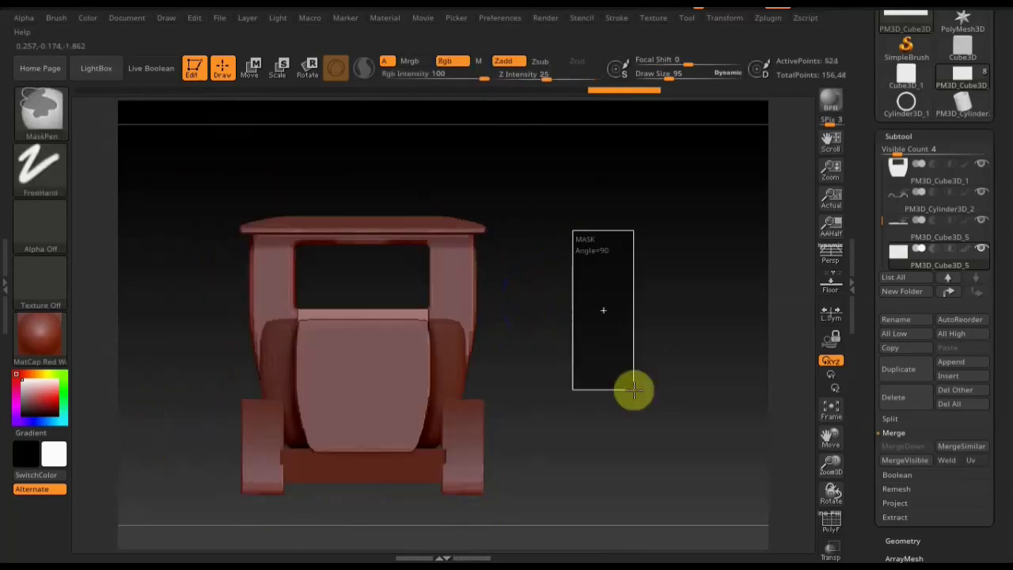
pyautogui.click(902, 541)
pyautogui.click(903, 375)
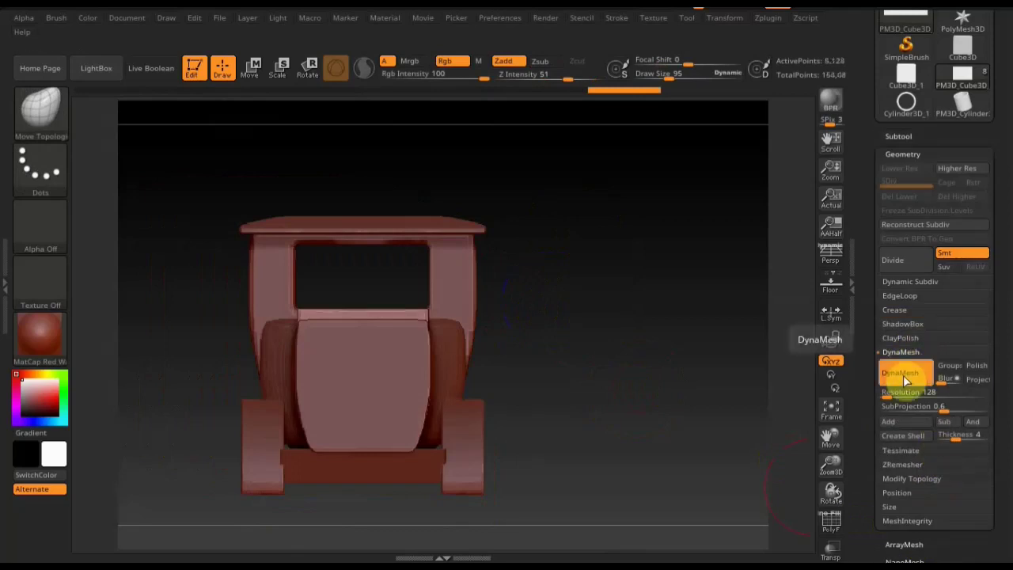
pyautogui.keyDown('ctrl'); pyautogui.keyDown('shift'); pyautogui.moveTo(216, 364); pyautogui.dragTo(425, 266); pyautogui.keyUp('shift'); pyautogui.keyUp('ctrl')
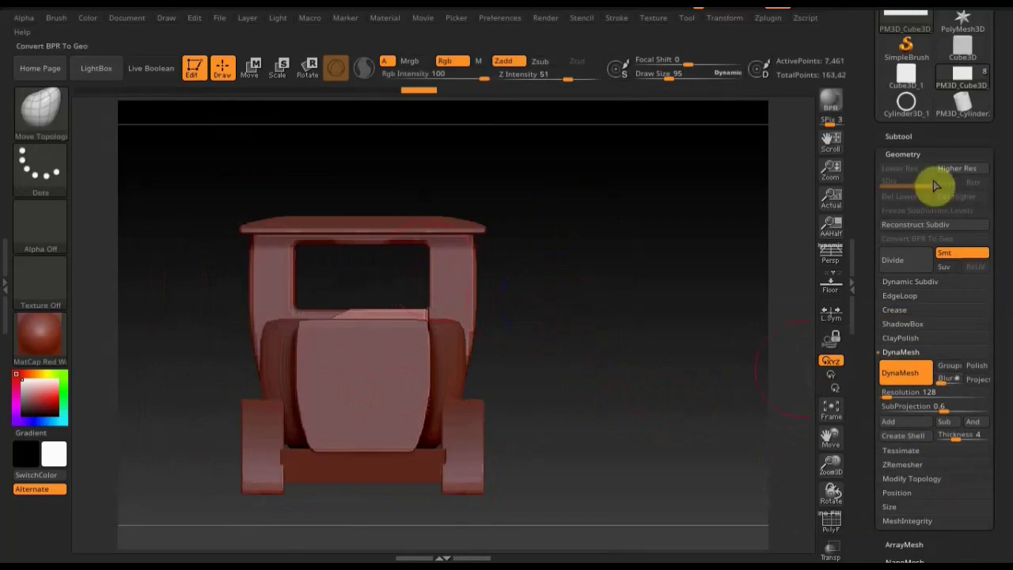
pyautogui.click(926, 479)
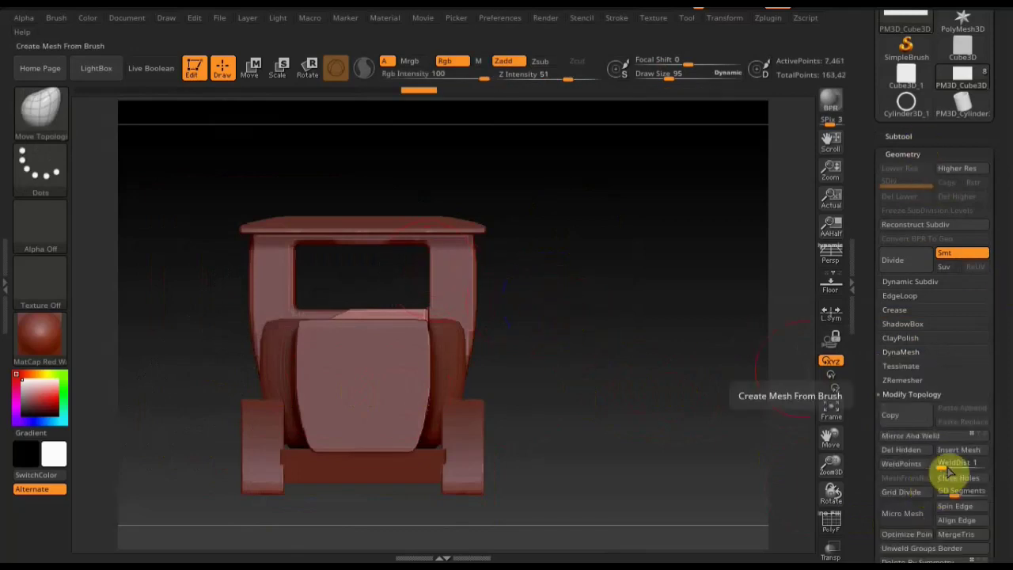
pyautogui.click(928, 438)
# - Trim the piece with a vertical TrimCurve cut through the hood in side view
pyautogui.moveTo(665, 437)
pyautogui.mouseDown()
pyautogui.moveTo(674, 475)
pyautogui.moveTo(662, 506)
pyautogui.moveTo(642, 509)
pyautogui.moveTo(570, 458)
pyautogui.moveTo(588, 443)
pyautogui.moveTo(642, 440)
pyautogui.moveTo(691, 476)
pyautogui.moveTo(726, 451)
pyautogui.moveTo(579, 453)
pyautogui.moveTo(645, 533)
pyautogui.mouseUp()
pyautogui.hotkey('ctrl', 'shift')
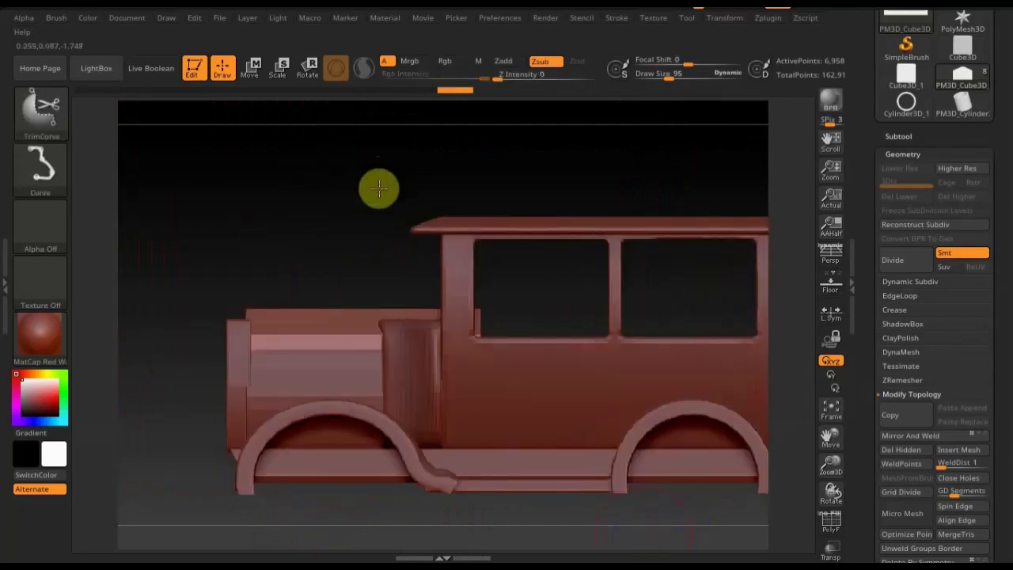
pyautogui.keyDown('ctrl'); pyautogui.keyDown('shift'); pyautogui.moveTo(377, 161); pyautogui.dragTo(370, 479); pyautogui.keyUp('shift'); pyautogui.keyUp('ctrl')
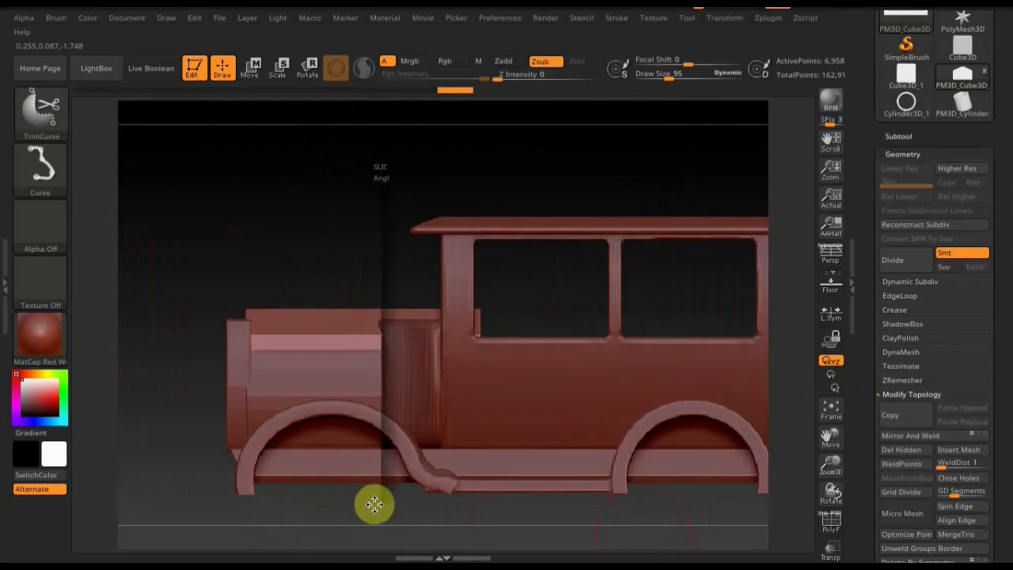
pyautogui.moveTo(375, 504); pyautogui.dragTo(373, 502)
pyautogui.moveTo(337, 203)
pyautogui.mouseDown()
pyautogui.moveTo(347, 219)
pyautogui.moveTo(414, 186)
pyautogui.moveTo(646, 321)
pyautogui.moveTo(694, 389)
pyautogui.mouseUp()
# - Enable Transp, trim the red piece horizontally, then shrink and raise it with the gizmo
pyautogui.click(831, 551)
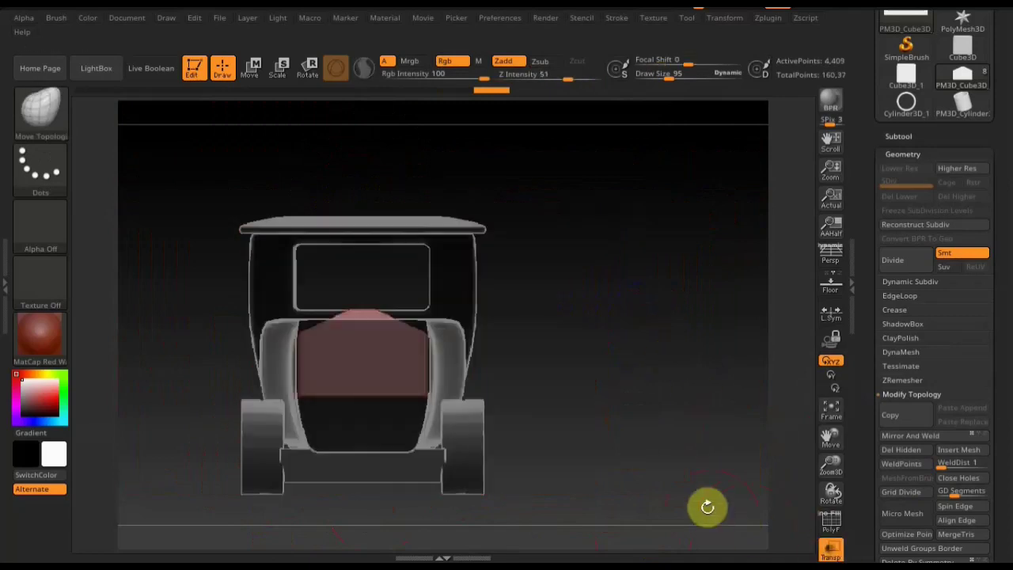
pyautogui.moveTo(679, 452)
pyautogui.keyDown('ctrl'); pyautogui.keyDown('shift'); pyautogui.mouseDown()
pyautogui.moveTo(195, 460)
pyautogui.moveTo(167, 376)
pyautogui.mouseUp(); pyautogui.keyUp('shift'); pyautogui.keyUp('ctrl')
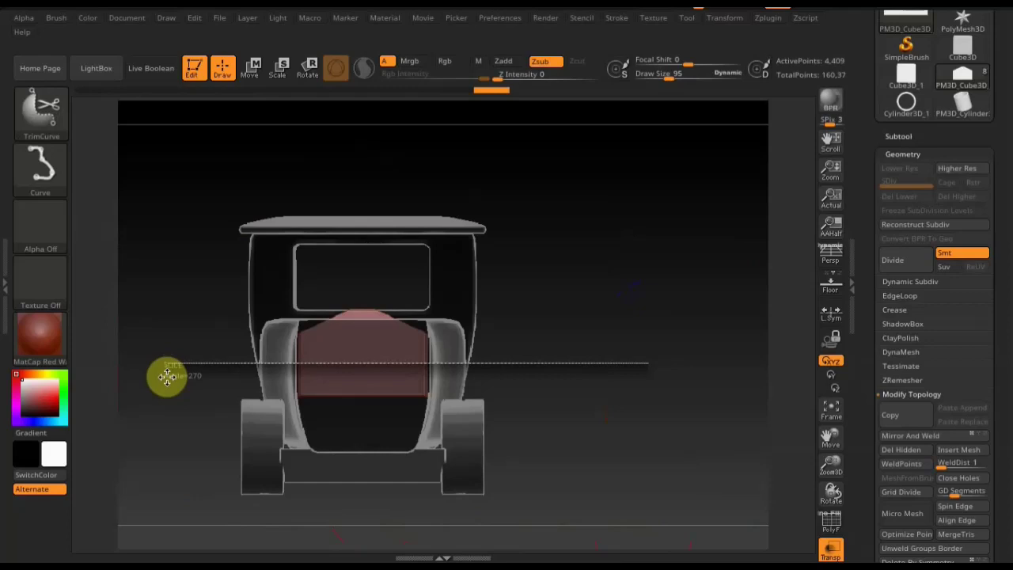
pyautogui.keyDown('ctrl'); pyautogui.keyDown('shift'); pyautogui.moveTo(167, 376); pyautogui.dragTo(545, 378); pyautogui.keyUp('shift'); pyautogui.keyUp('ctrl')
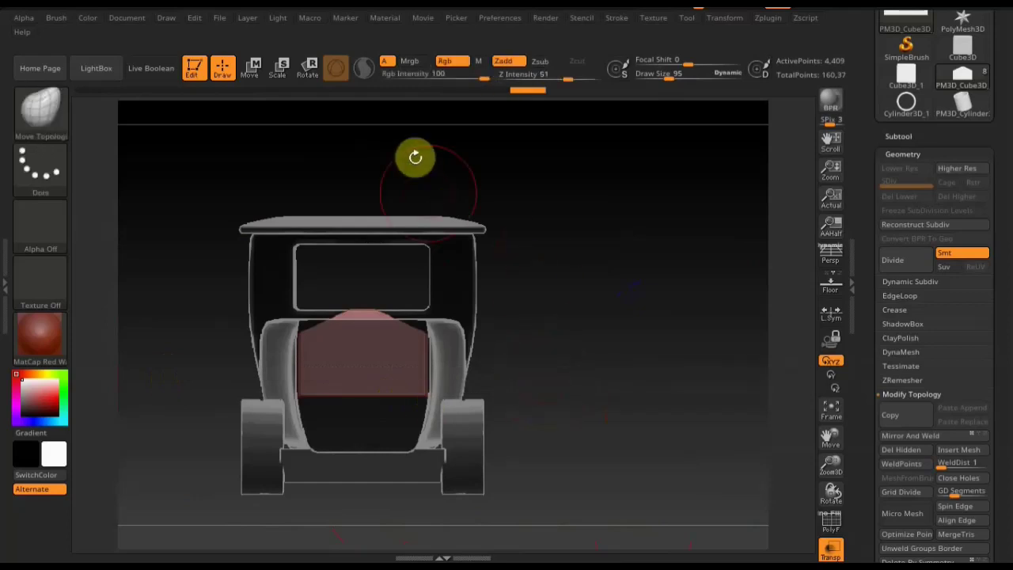
pyautogui.click(250, 68)
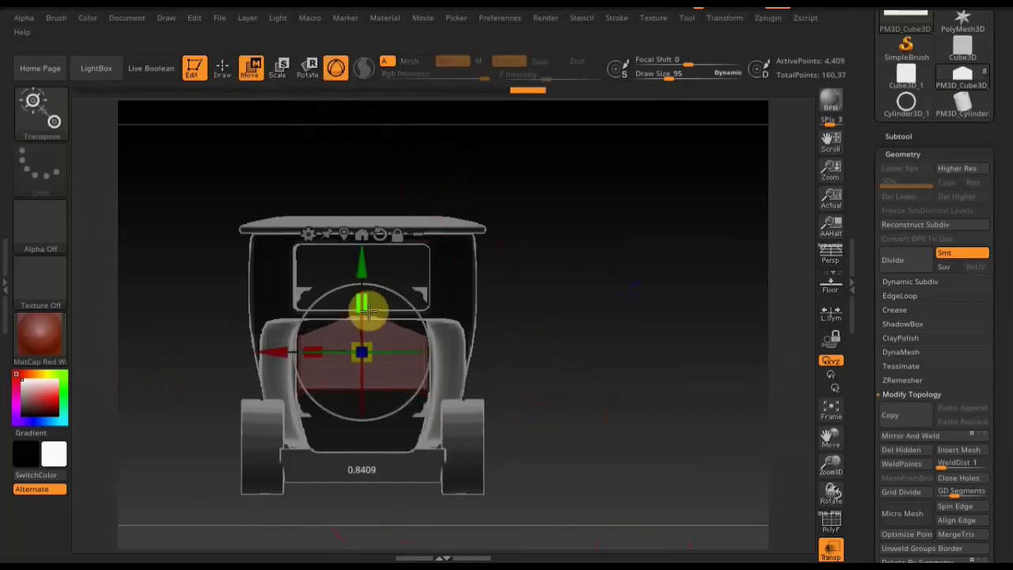
pyautogui.moveTo(368, 311); pyautogui.dragTo(370, 328)
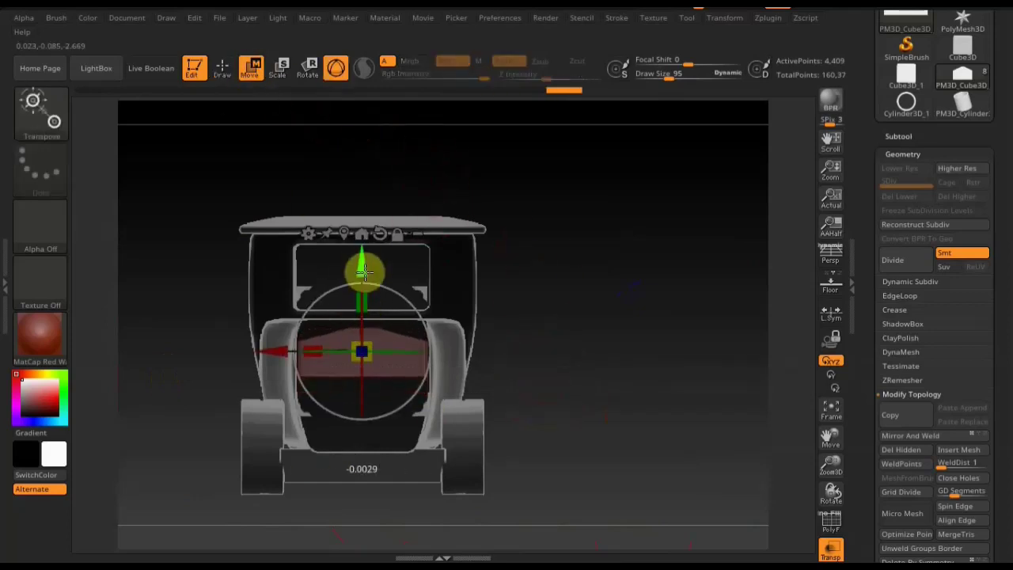
pyautogui.moveTo(362, 273); pyautogui.dragTo(363, 249)
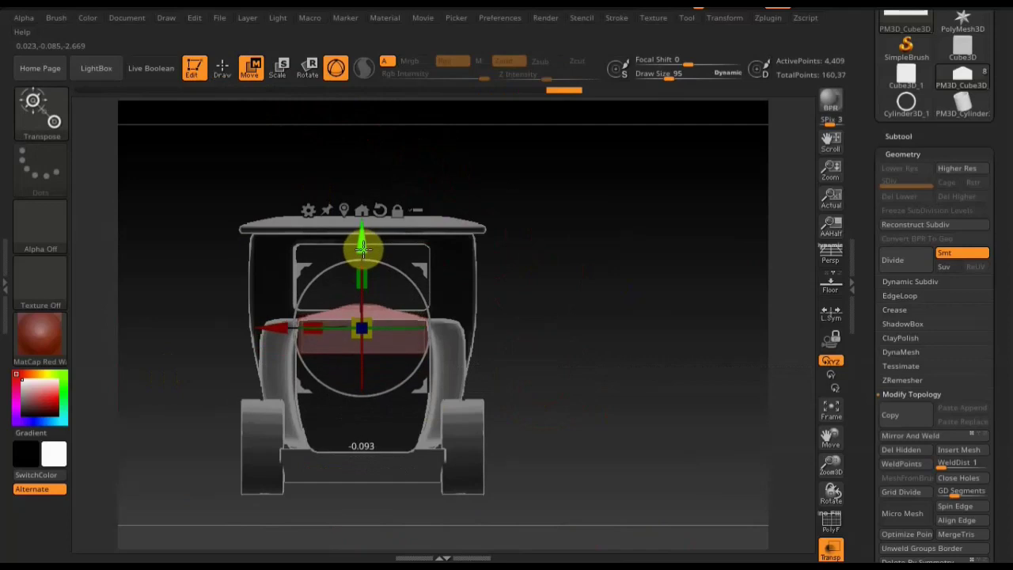
pyautogui.keyDown('shift'); pyautogui.moveTo(654, 308); pyautogui.dragTo(631, 301); pyautogui.keyUp('shift')
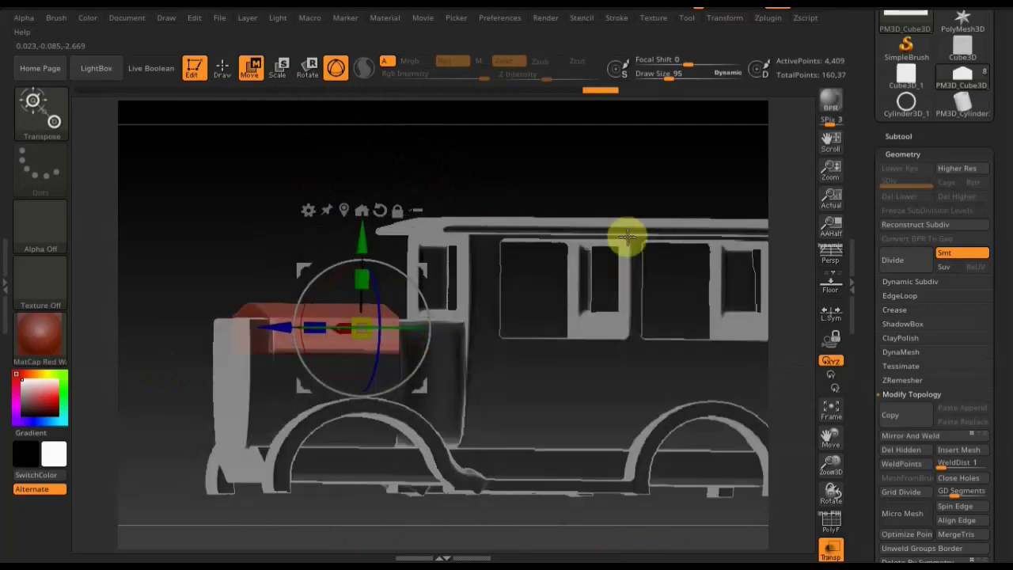
pyautogui.keyDown('shift'); pyautogui.moveTo(619, 182); pyautogui.dragTo(612, 193); pyautogui.keyUp('shift')
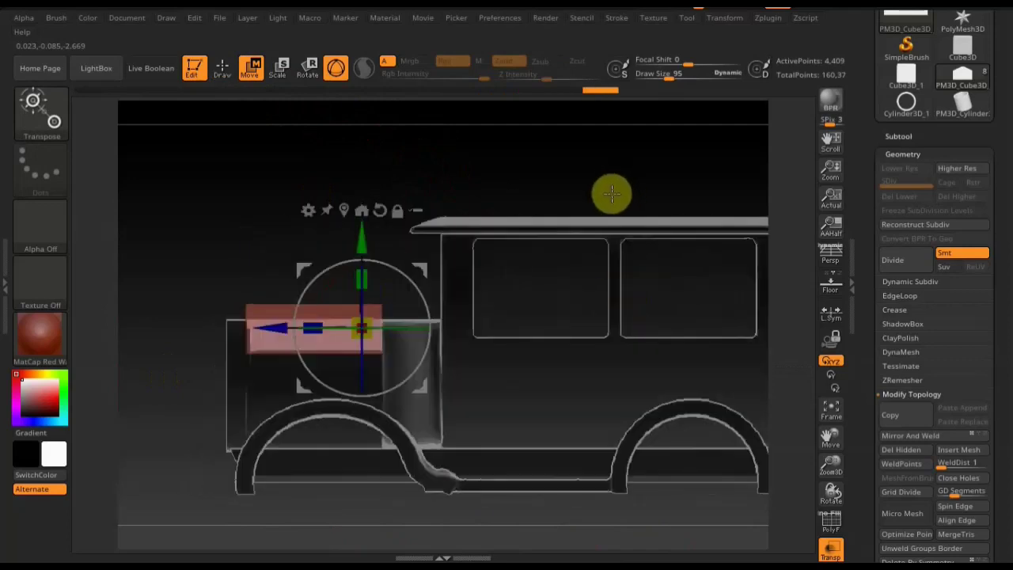
# - Trim the red piece down to a thin panel and nudge it slightly lower
pyautogui.click(222, 68)
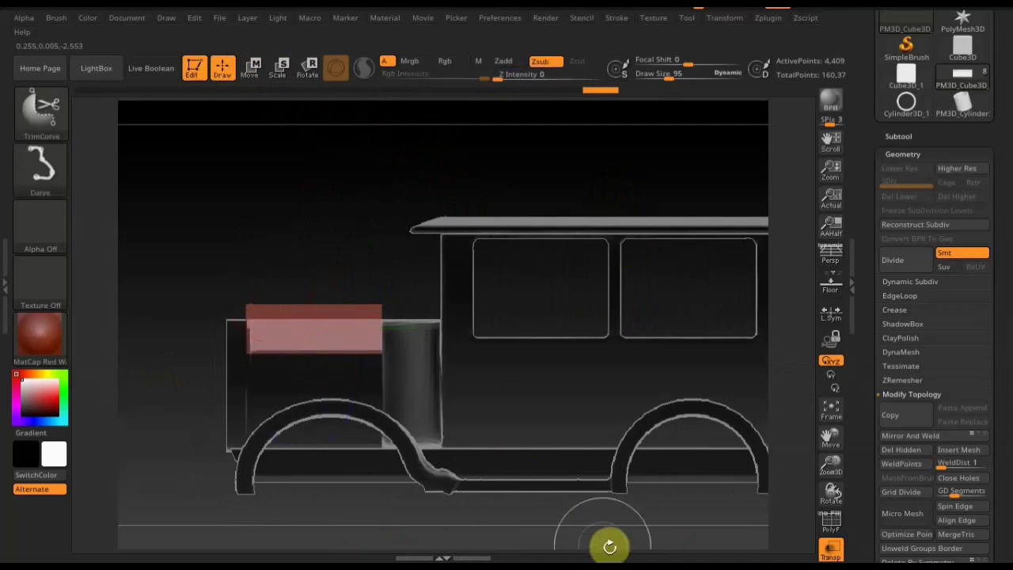
pyautogui.keyDown('ctrl'); pyautogui.keyDown('shift'); pyautogui.moveTo(162, 365); pyautogui.dragTo(131, 315); pyautogui.keyUp('shift'); pyautogui.keyUp('ctrl')
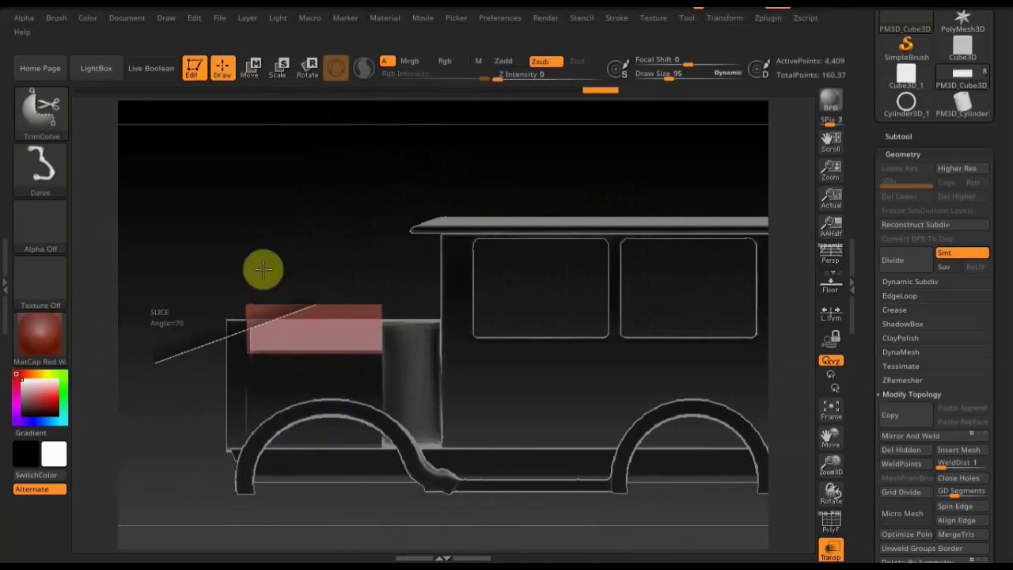
pyautogui.moveTo(639, 348)
pyautogui.keyDown('ctrl'); pyautogui.keyDown('shift'); pyautogui.mouseDown()
pyautogui.moveTo(181, 349)
pyautogui.moveTo(134, 336)
pyautogui.mouseUp(); pyautogui.keyUp('shift'); pyautogui.keyUp('ctrl')
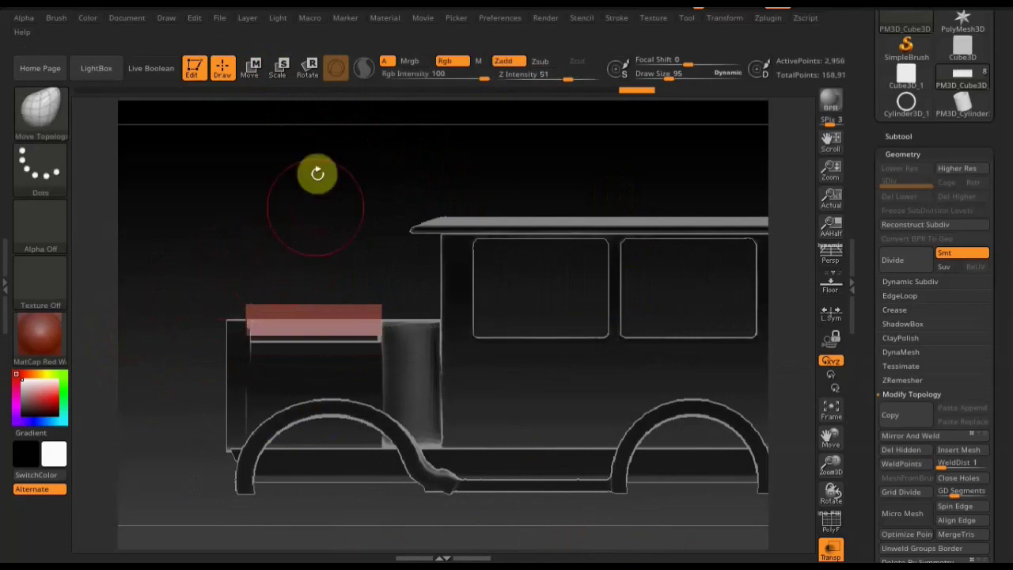
pyautogui.click(252, 69)
pyautogui.moveTo(361, 235); pyautogui.dragTo(360, 239)
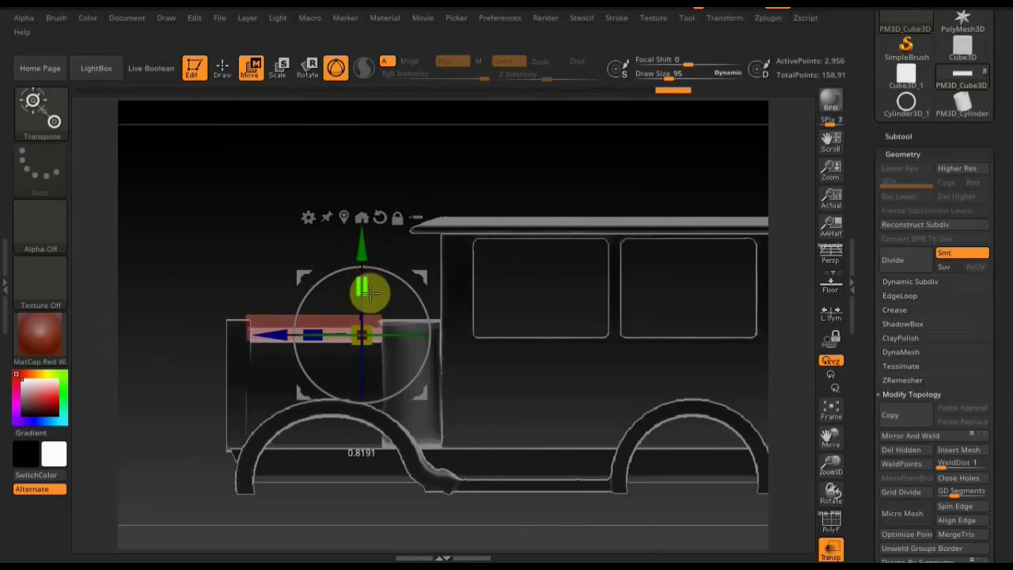
pyautogui.moveTo(359, 246); pyautogui.dragTo(360, 252)
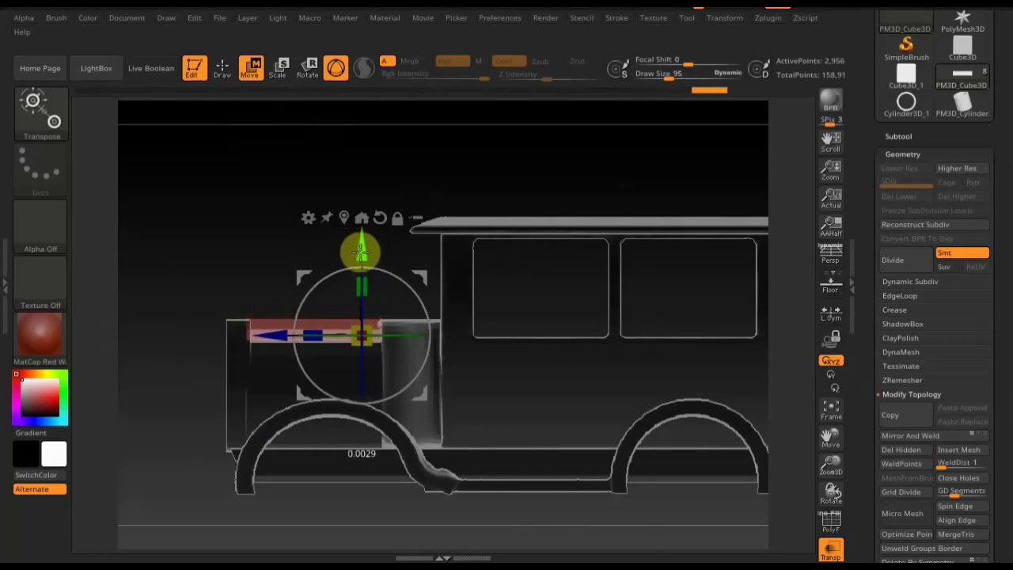
# - Turn Transp off and review the panel from several angles, ending in front view
pyautogui.moveTo(211, 194)
pyautogui.mouseDown()
pyautogui.moveTo(481, 259)
pyautogui.moveTo(602, 271)
pyautogui.mouseUp()
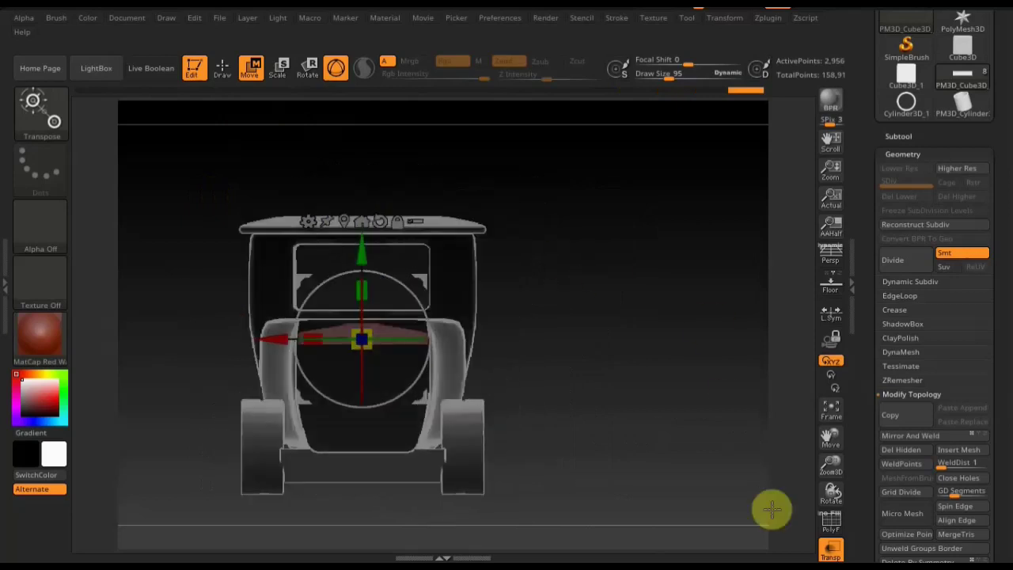
pyautogui.click(831, 546)
pyautogui.moveTo(588, 378)
pyautogui.mouseDown()
pyautogui.moveTo(574, 394)
pyautogui.moveTo(529, 370)
pyautogui.mouseUp()
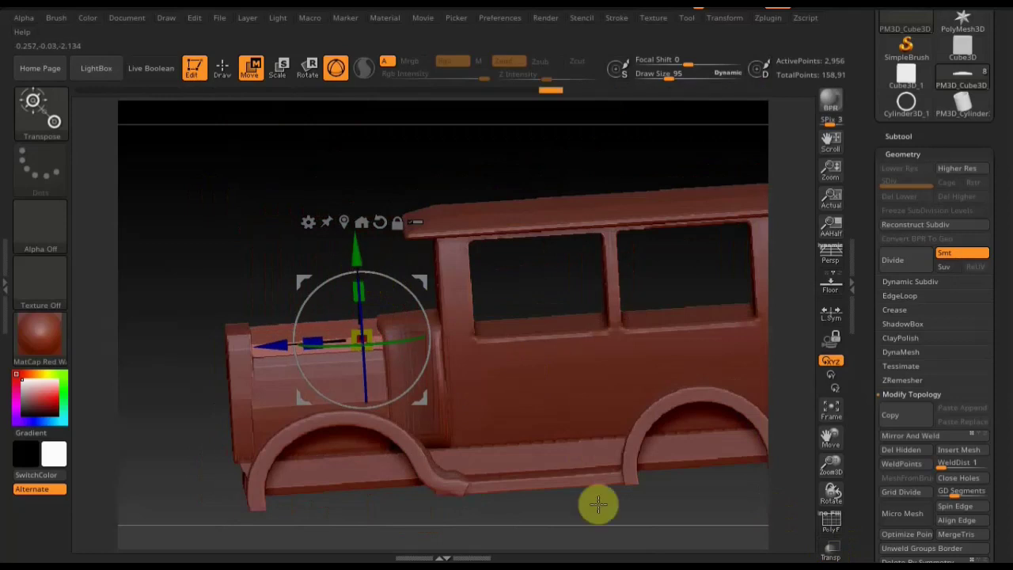
pyautogui.moveTo(620, 522); pyautogui.dragTo(678, 507)
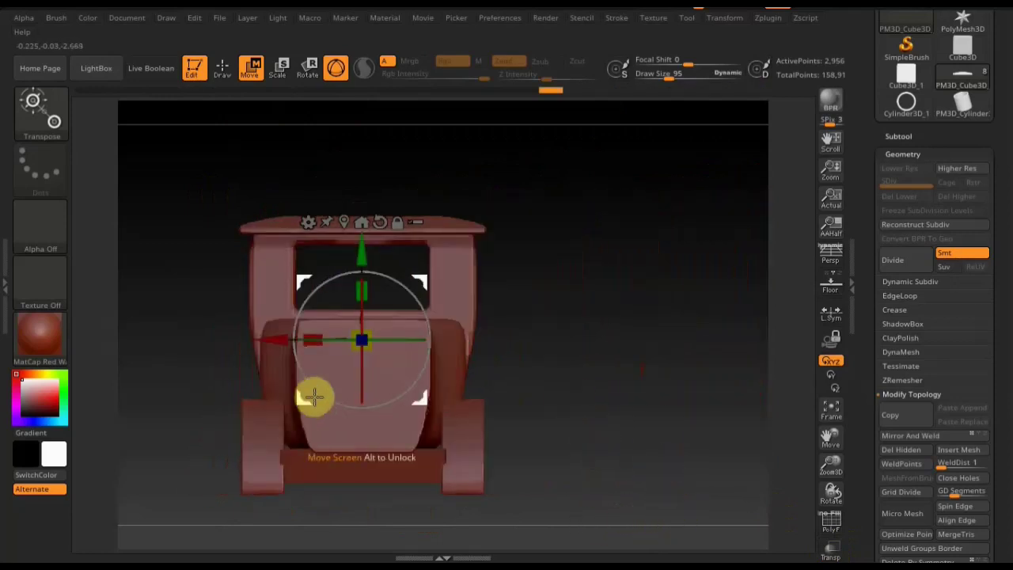
pyautogui.moveTo(625, 277)
pyautogui.mouseDown()
pyautogui.moveTo(547, 287)
pyautogui.moveTo(622, 272)
pyautogui.mouseUp()
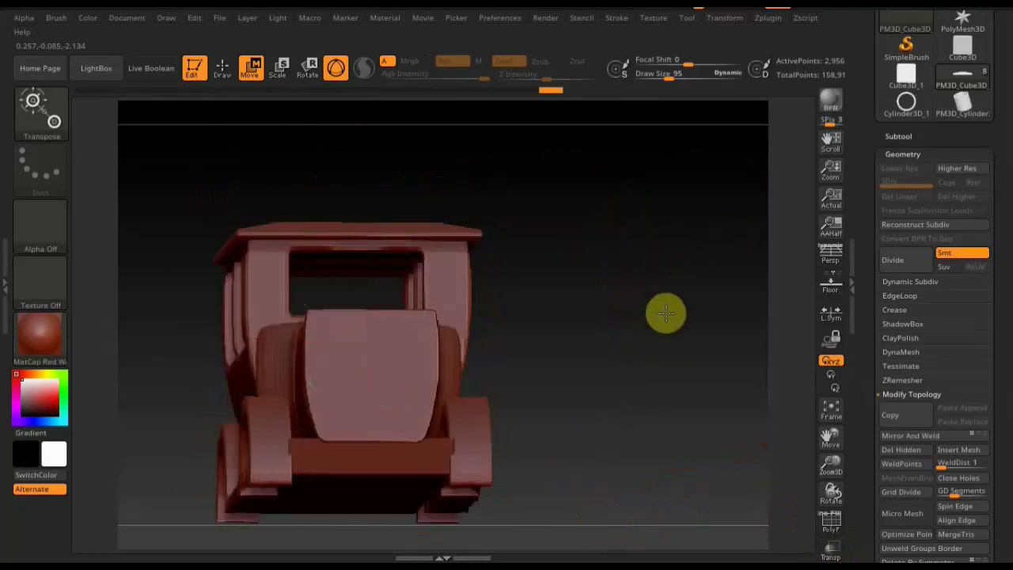
pyautogui.moveTo(664, 312)
pyautogui.mouseDown()
pyautogui.moveTo(660, 330)
pyautogui.moveTo(543, 341)
pyautogui.moveTo(593, 337)
pyautogui.mouseUp()
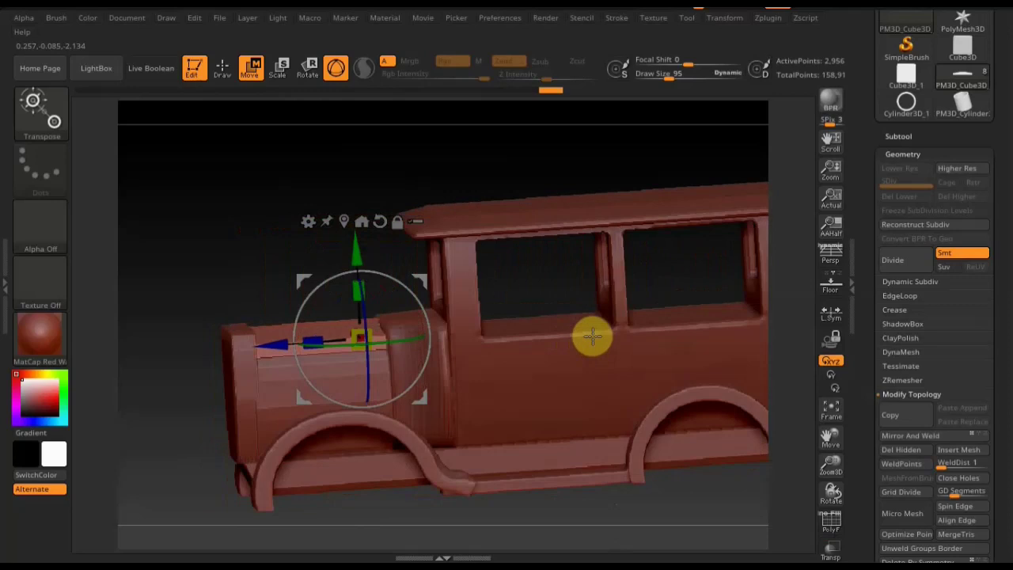
pyautogui.press('q')
pyautogui.keyDown('shift'); pyautogui.moveTo(649, 317); pyautogui.dragTo(699, 293); pyautogui.keyUp('shift')
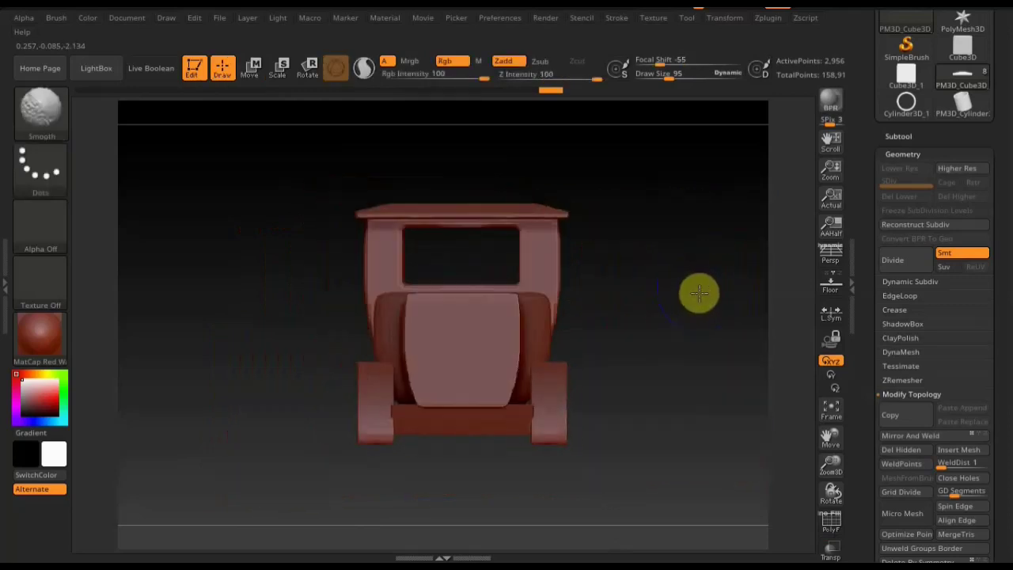
# - Select the car body subtool and clip the front panel with a ClipCircle cut
pyautogui.click(901, 138)
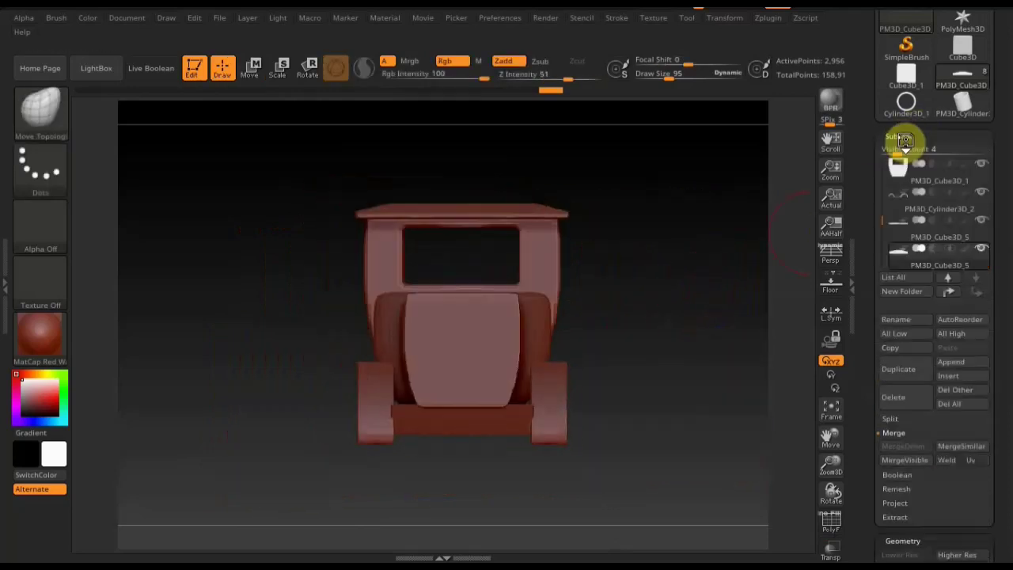
pyautogui.click(953, 279)
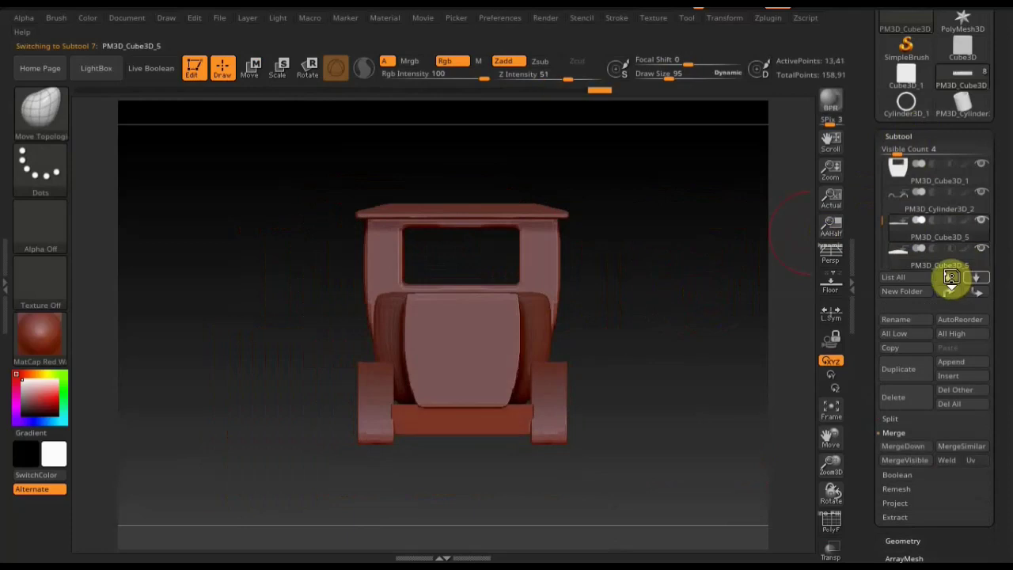
pyautogui.click(953, 279)
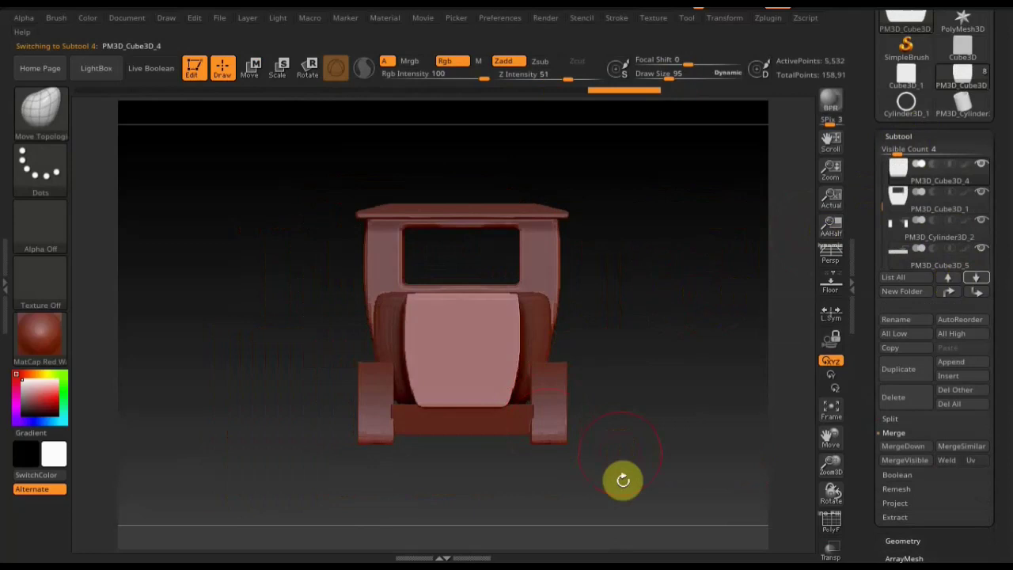
pyautogui.hotkey('ctrl', 'shift')
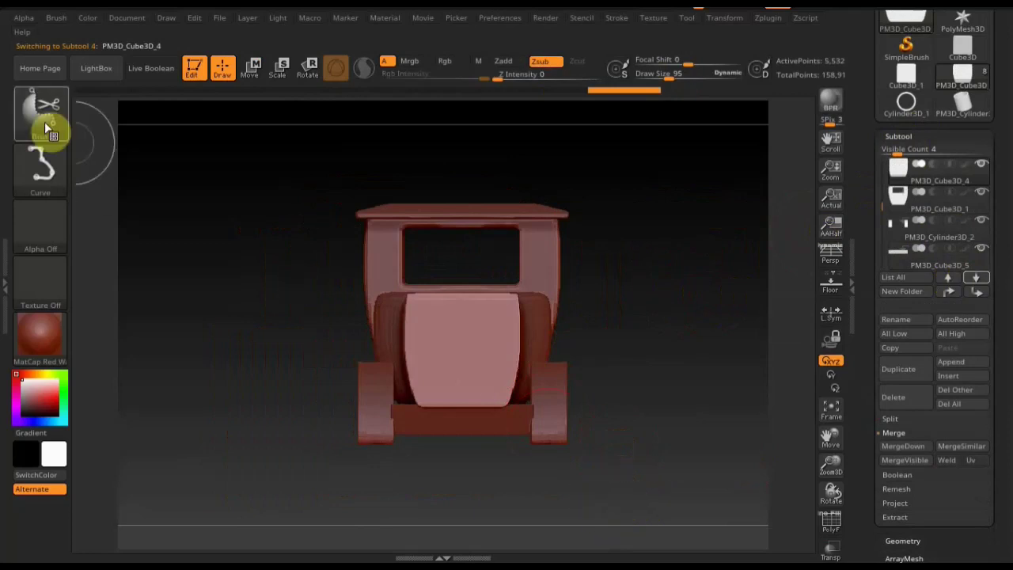
pyautogui.click(44, 122)
pyautogui.click(124, 185)
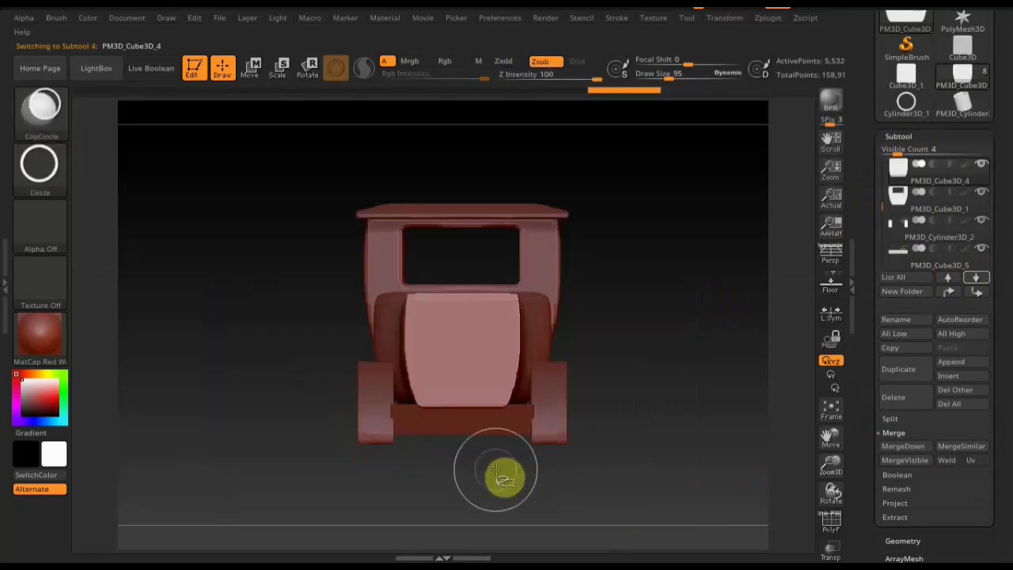
pyautogui.moveTo(540, 513)
pyautogui.keyDown('ctrl'); pyautogui.keyDown('shift'); pyautogui.mouseDown()
pyautogui.moveTo(406, 296)
pyautogui.moveTo(382, 295)
pyautogui.mouseUp(); pyautogui.keyUp('shift'); pyautogui.keyUp('ctrl')
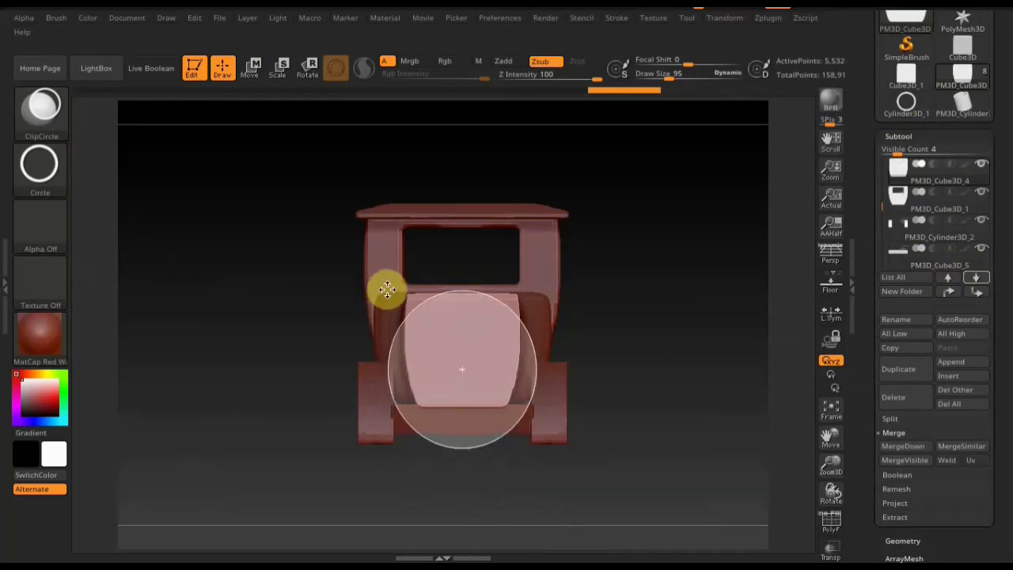
pyautogui.keyDown('ctrl'); pyautogui.keyDown('shift'); pyautogui.moveTo(400, 285); pyautogui.dragTo(395, 283); pyautogui.keyUp('shift'); pyautogui.keyUp('ctrl')
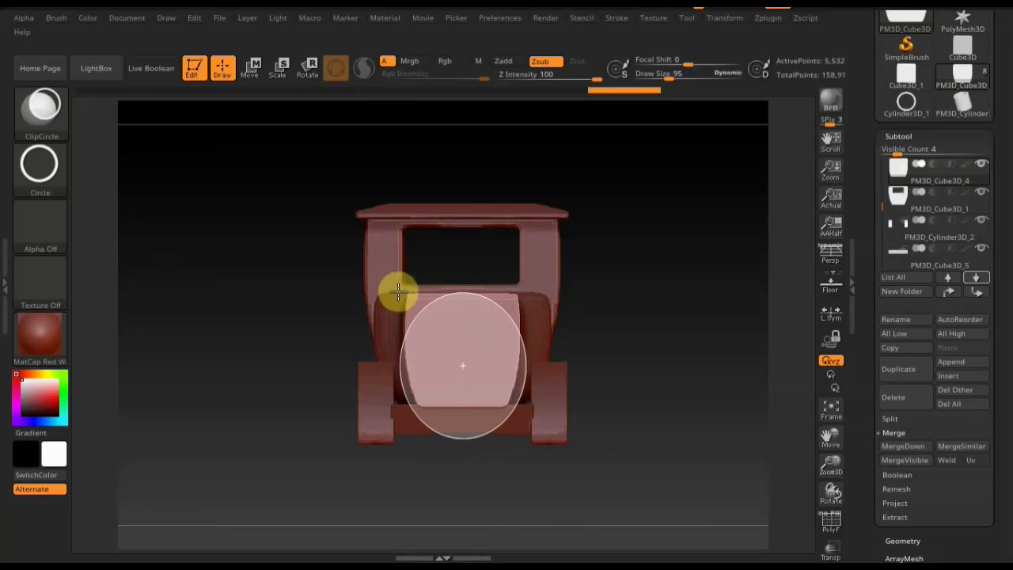
pyautogui.moveTo(393, 290)
pyautogui.keyDown('ctrl'); pyautogui.keyDown('shift'); pyautogui.mouseDown()
pyautogui.moveTo(375, 289)
pyautogui.moveTo(380, 298)
pyautogui.mouseUp(); pyautogui.keyUp('shift'); pyautogui.keyUp('ctrl')
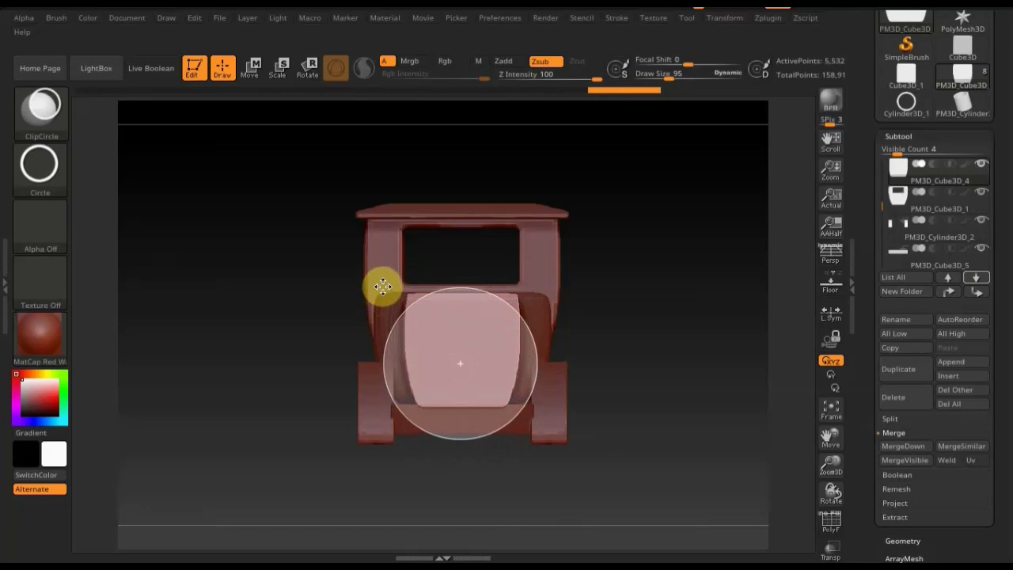
pyautogui.keyDown('ctrl'); pyautogui.keyDown('shift'); pyautogui.moveTo(385, 286); pyautogui.dragTo(384, 287); pyautogui.keyUp('shift'); pyautogui.keyUp('ctrl')
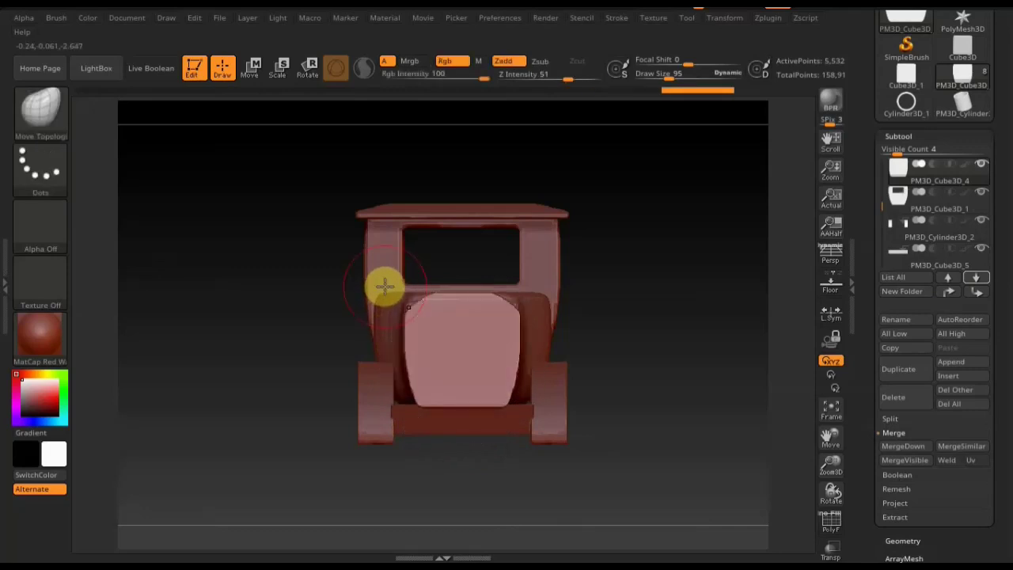
# - Apply a second ClipCircle ellipse to round the panel's top into an arch
pyautogui.hotkey('ctrl', 'shift')
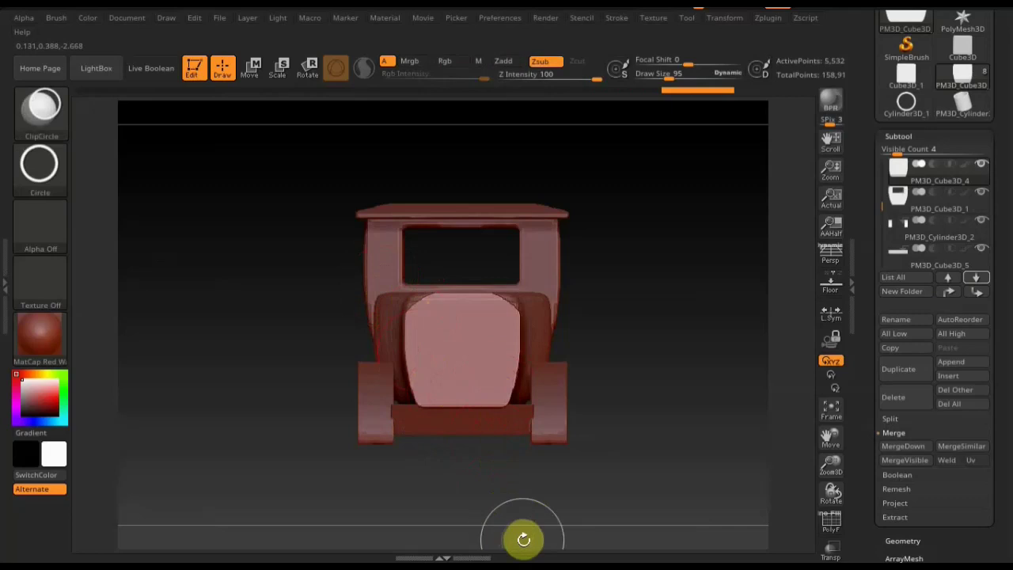
pyautogui.keyDown('ctrl'); pyautogui.keyDown('shift'); pyautogui.moveTo(530, 520); pyautogui.dragTo(379, 289); pyautogui.keyUp('shift'); pyautogui.keyUp('ctrl')
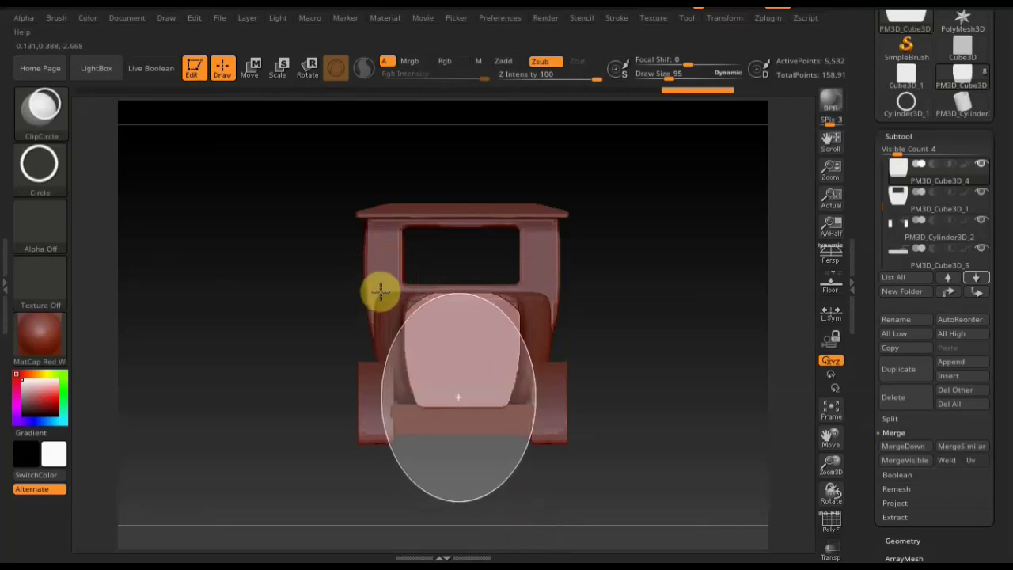
pyautogui.keyDown('ctrl'); pyautogui.keyDown('shift'); pyautogui.moveTo(379, 292); pyautogui.dragTo(382, 290); pyautogui.keyUp('shift'); pyautogui.keyUp('ctrl')
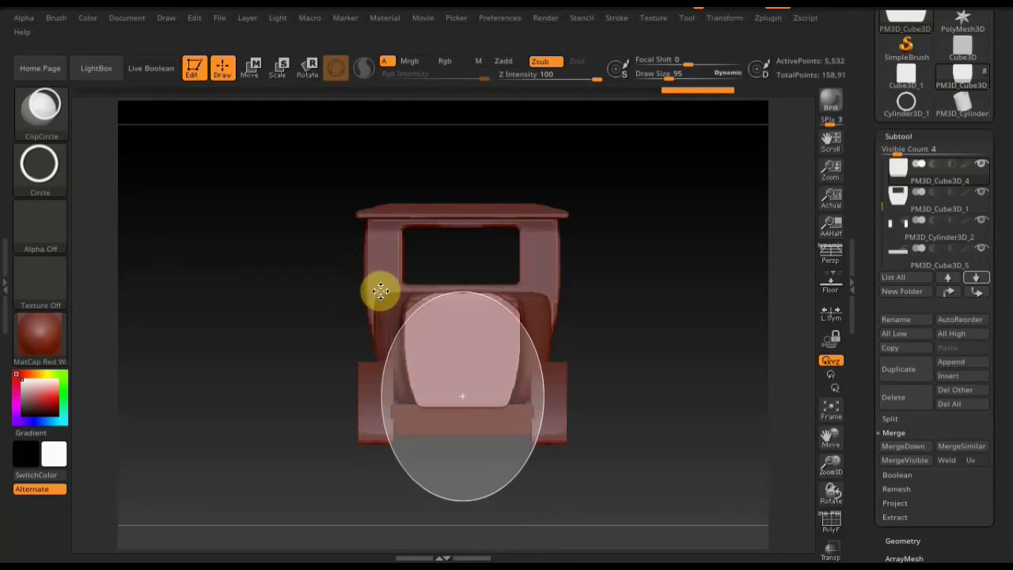
pyautogui.keyDown('ctrl'); pyautogui.keyDown('shift'); pyautogui.moveTo(381, 293); pyautogui.dragTo(380, 290); pyautogui.keyUp('shift'); pyautogui.keyUp('ctrl')
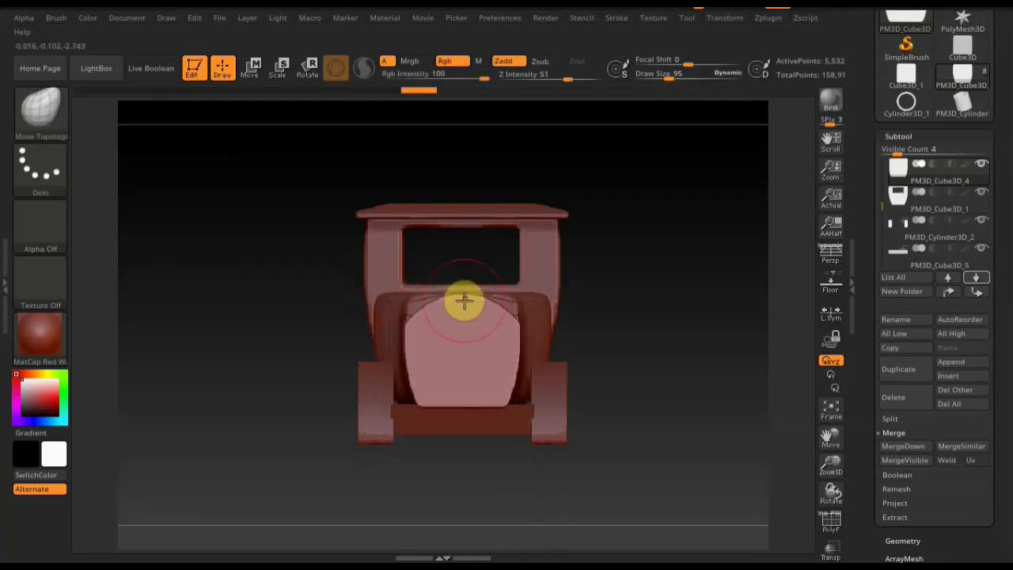
# - Mask the panel's right half and slightly rotate the unmasked half with the gizmo
pyautogui.click(255, 70)
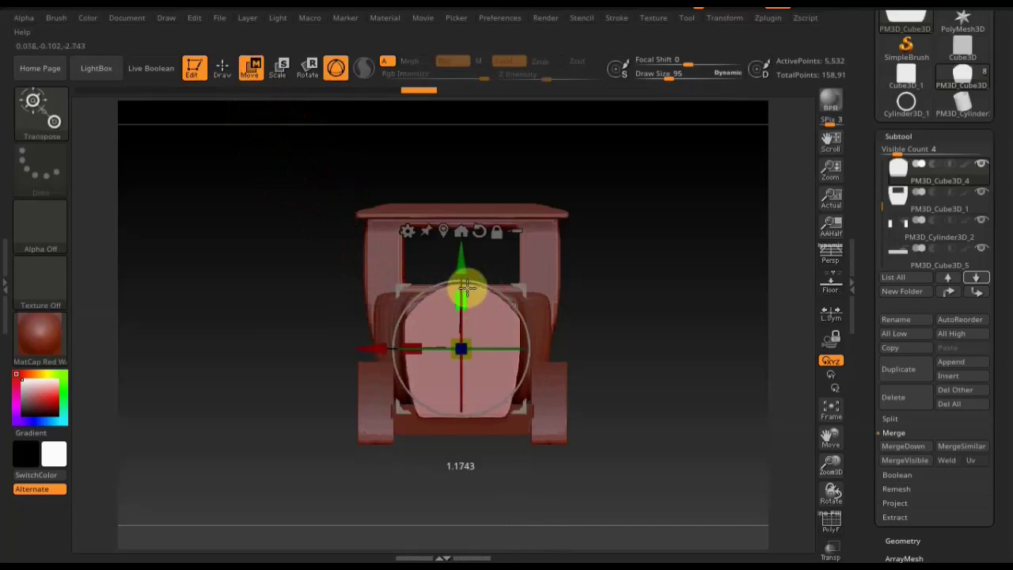
pyautogui.click(222, 70)
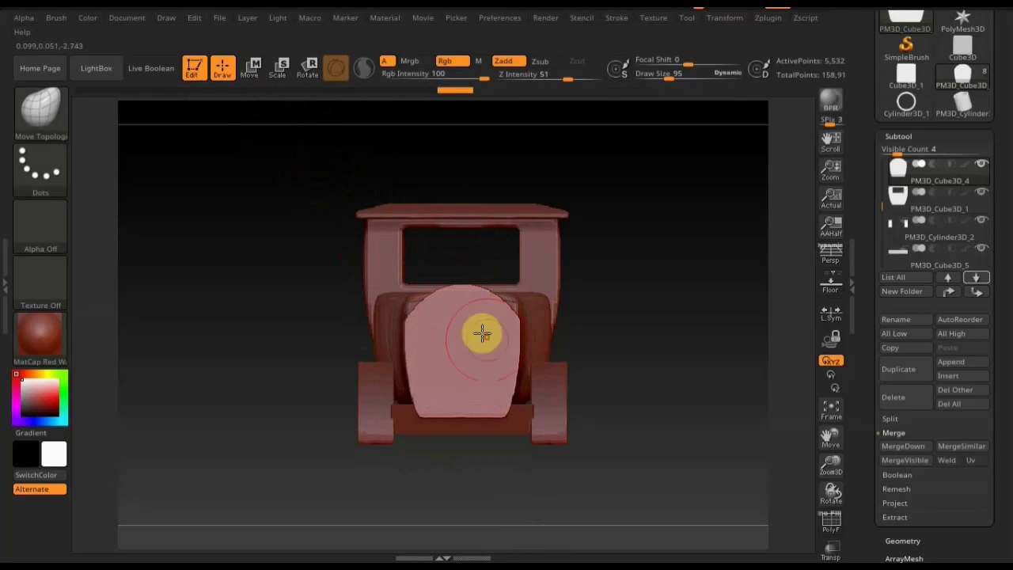
pyautogui.moveTo(681, 330); pyautogui.dragTo(687, 340)
pyautogui.moveTo(626, 335)
pyautogui.mouseDown()
pyautogui.moveTo(661, 355)
pyautogui.moveTo(636, 436)
pyautogui.moveTo(578, 384)
pyautogui.moveTo(583, 337)
pyautogui.moveTo(605, 320)
pyautogui.moveTo(621, 333)
pyautogui.mouseUp()
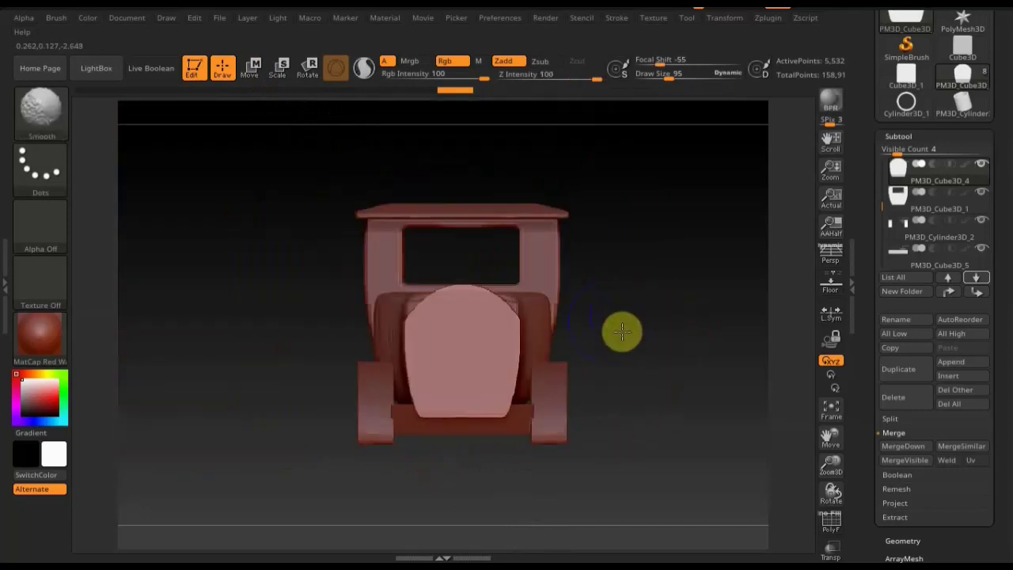
pyautogui.click(250, 68)
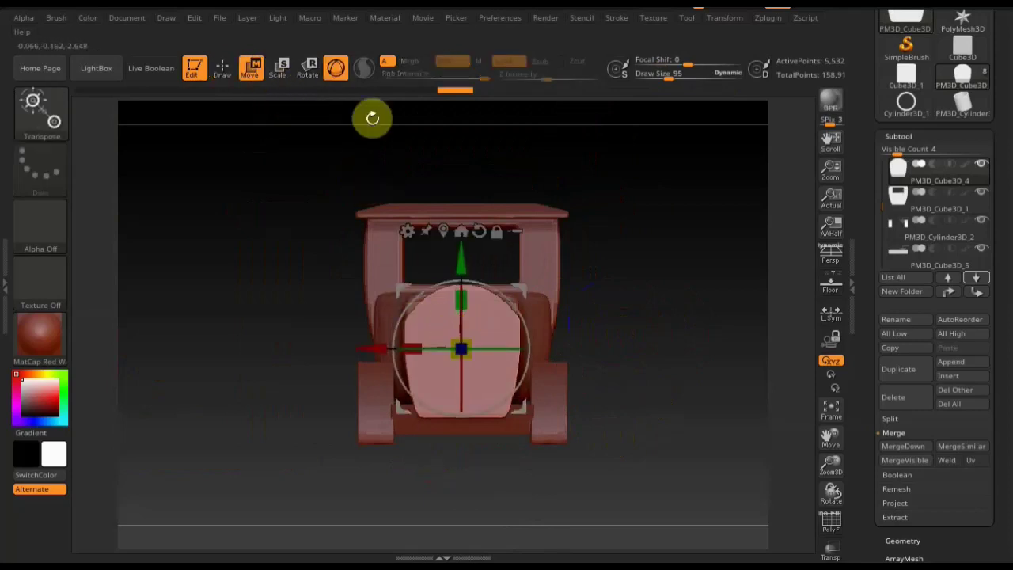
pyautogui.click(224, 68)
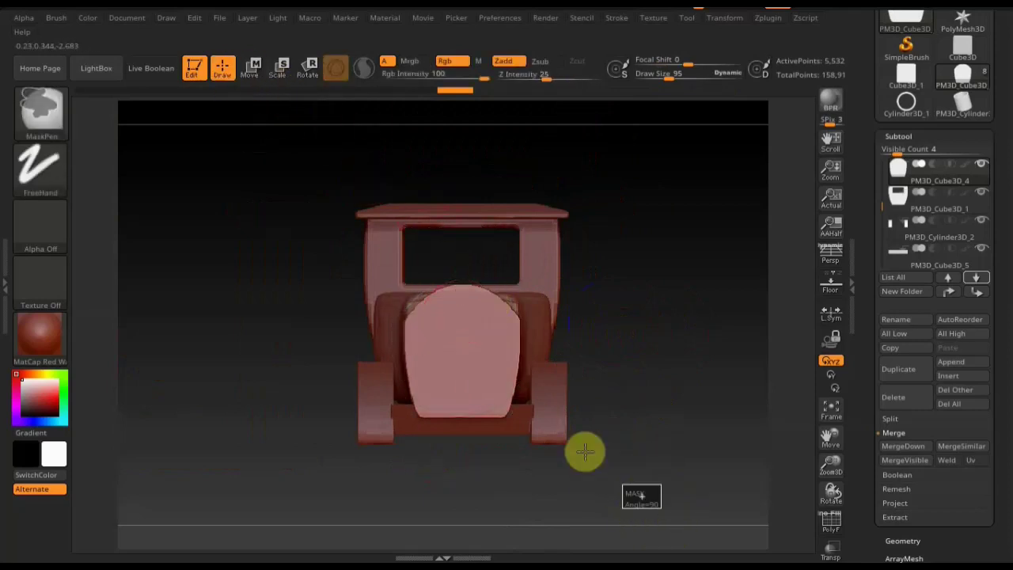
pyautogui.moveTo(585, 452)
pyautogui.keyDown('ctrl'); pyautogui.mouseDown()
pyautogui.moveTo(467, 237)
pyautogui.moveTo(433, 237)
pyautogui.mouseUp(); pyautogui.keyUp('ctrl')
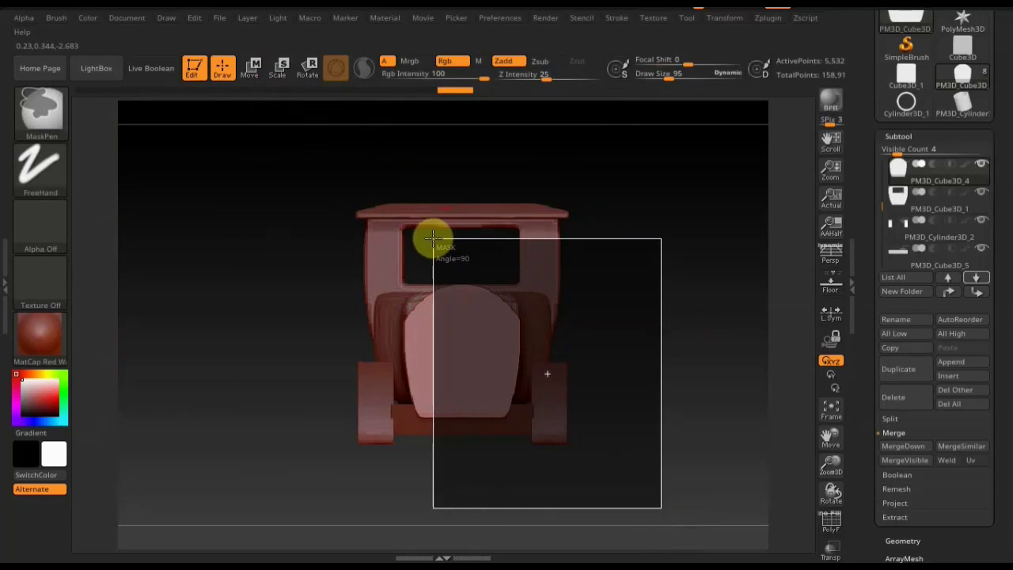
pyautogui.keyDown('ctrl'); pyautogui.moveTo(428, 237); pyautogui.dragTo(425, 242); pyautogui.keyUp('ctrl')
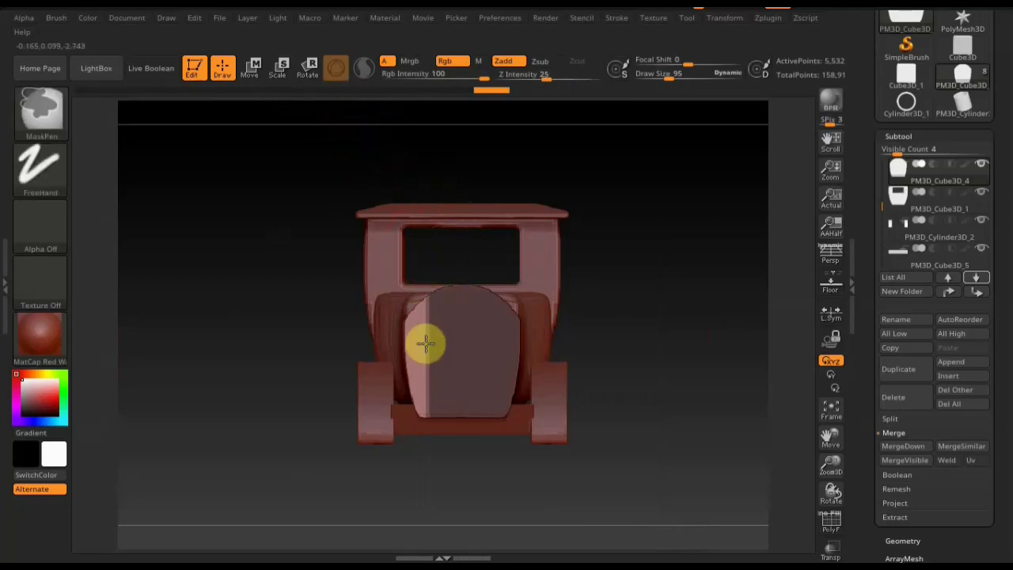
pyautogui.click(250, 68)
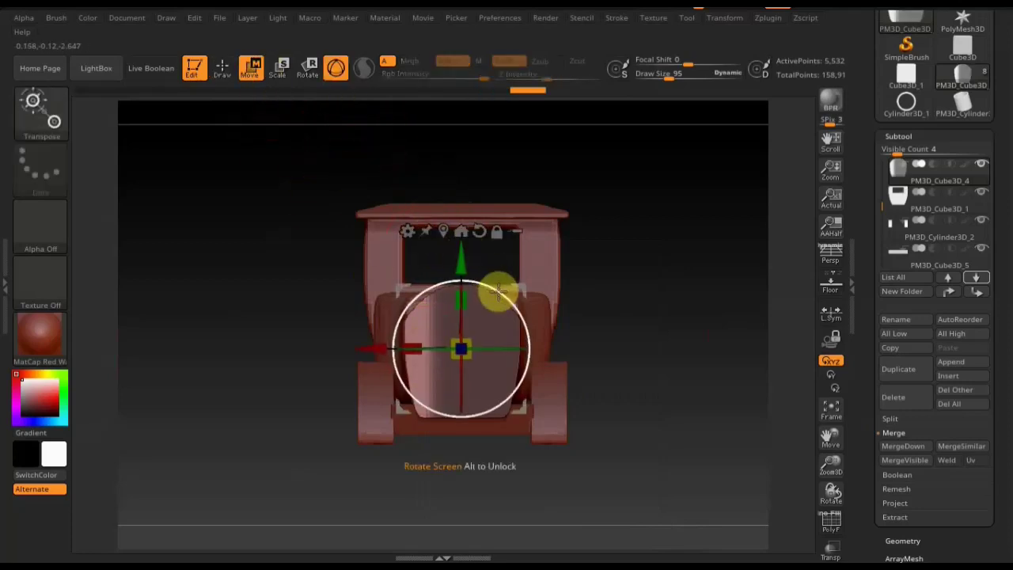
pyautogui.moveTo(446, 324); pyautogui.dragTo(368, 342)
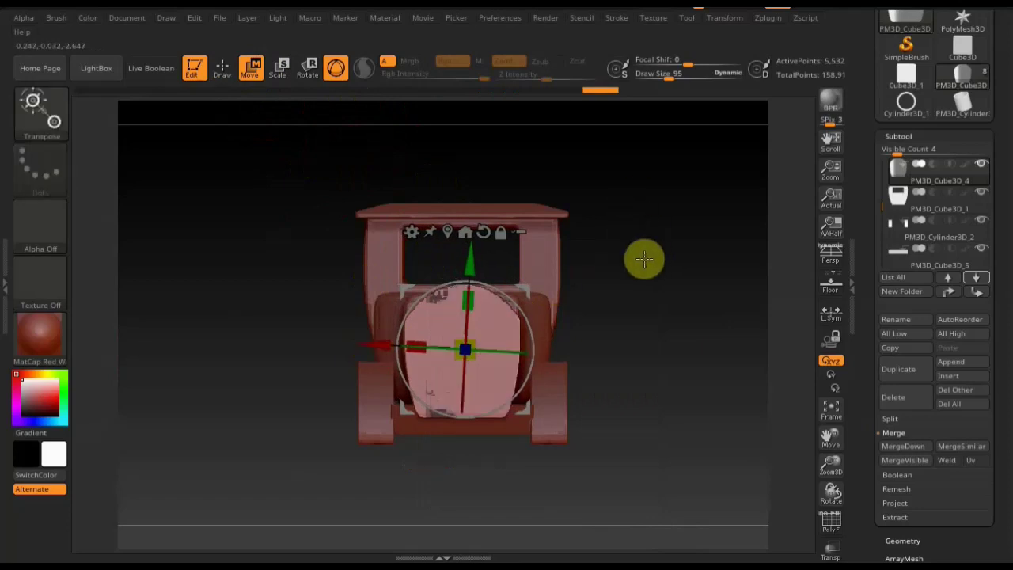
pyautogui.click(223, 69)
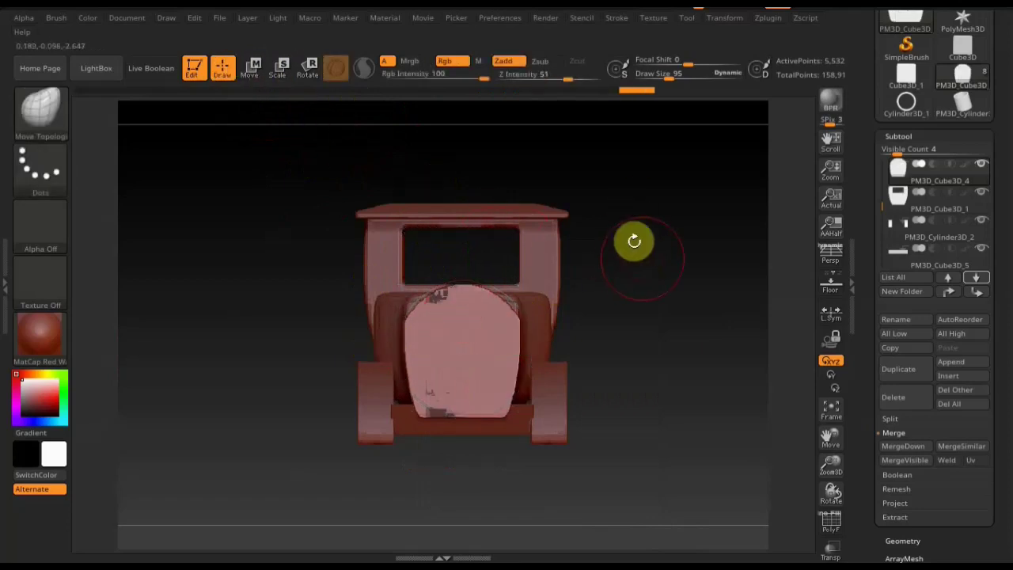
# - Clear the mask and apply Mirror And Weld so both sides of the panel match
pyautogui.keyDown('ctrl'); pyautogui.moveTo(622, 199); pyautogui.dragTo(685, 345); pyautogui.keyUp('ctrl')
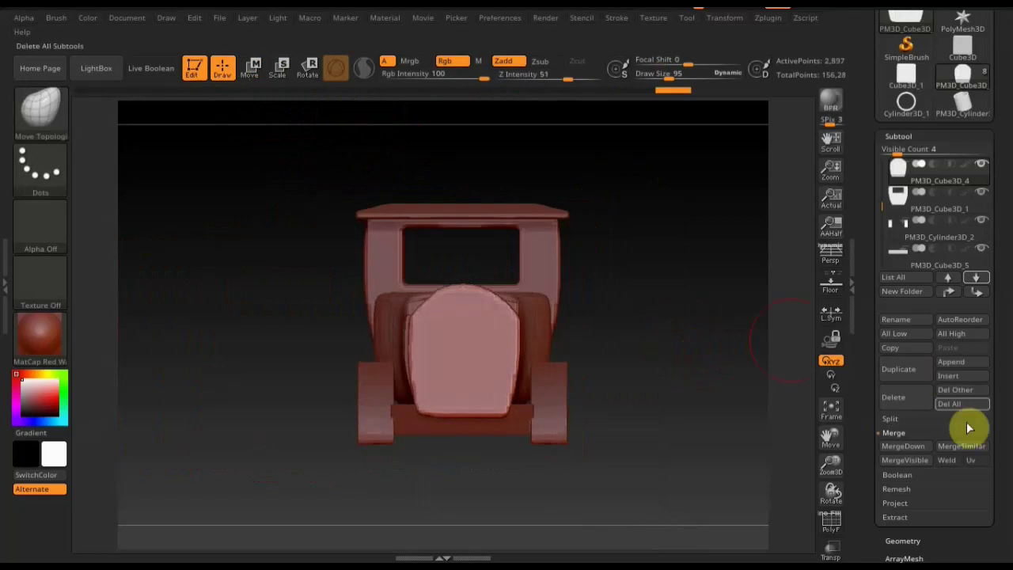
pyautogui.click(904, 541)
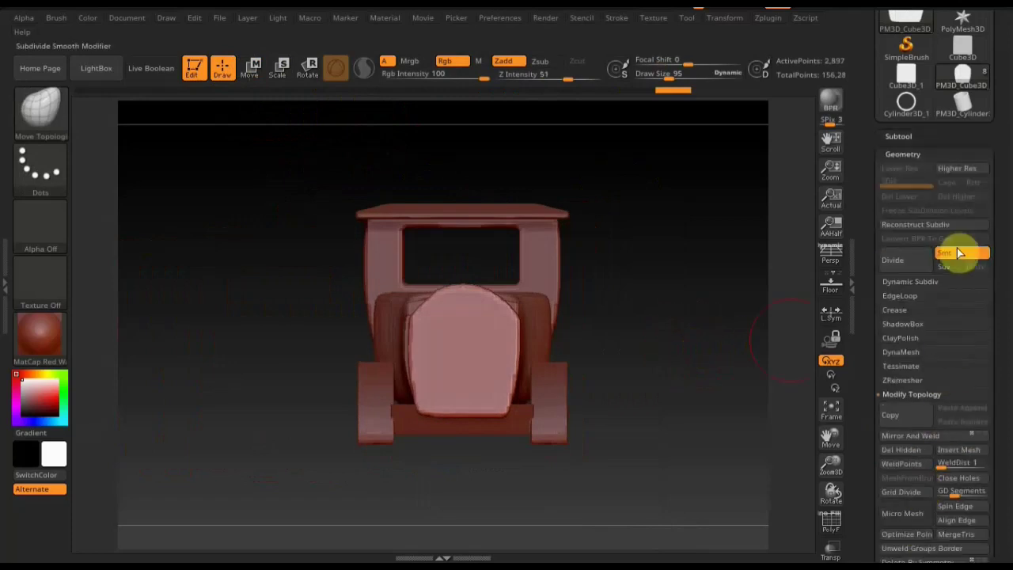
pyautogui.click(918, 436)
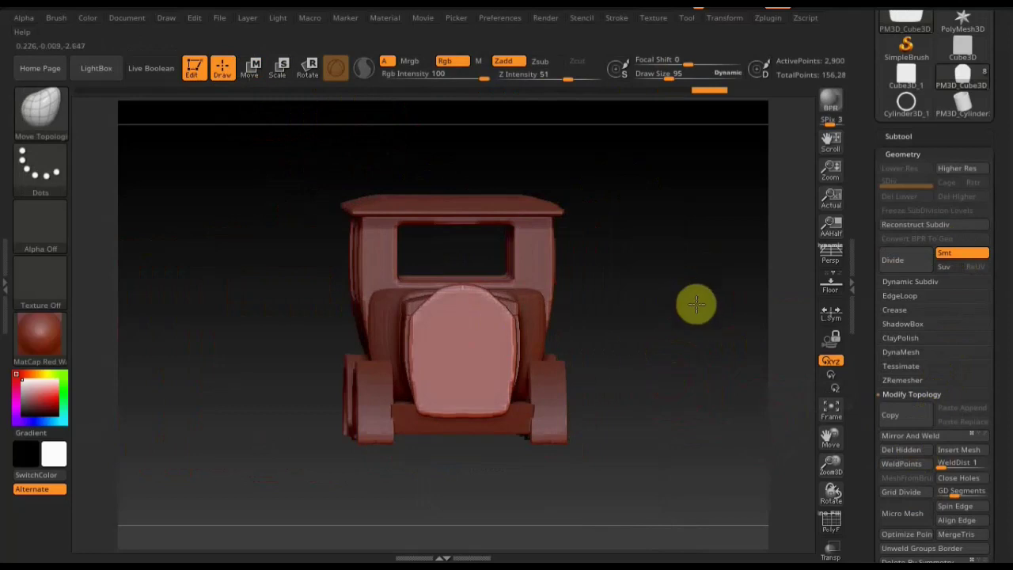
pyautogui.moveTo(692, 301)
pyautogui.mouseDown()
pyautogui.moveTo(657, 340)
pyautogui.moveTo(657, 324)
pyautogui.moveTo(721, 319)
pyautogui.mouseUp()
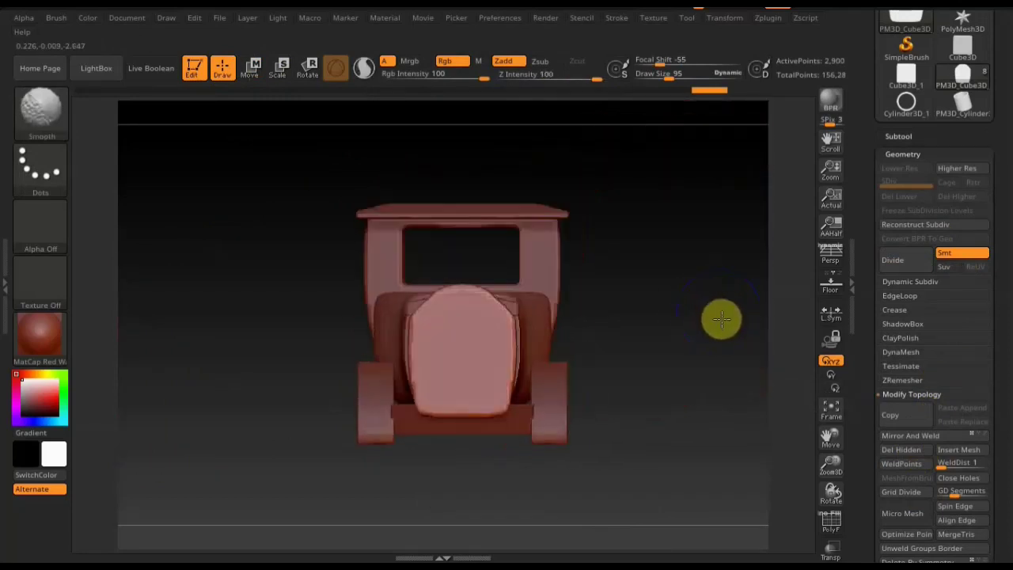
pyautogui.click(897, 136)
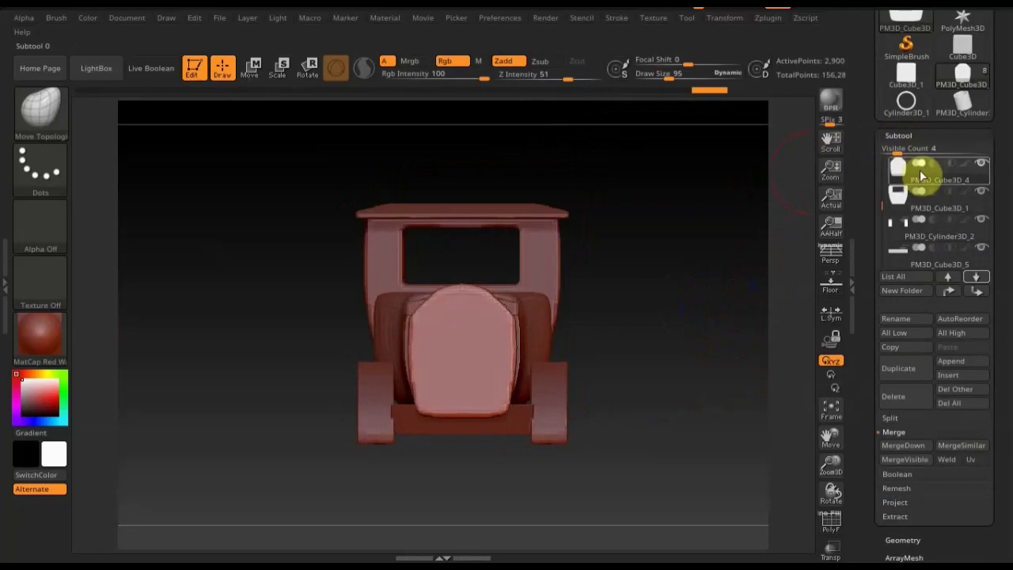
# - Select the hood subtool and move it upward with the transform gizmo
pyautogui.click(902, 261)
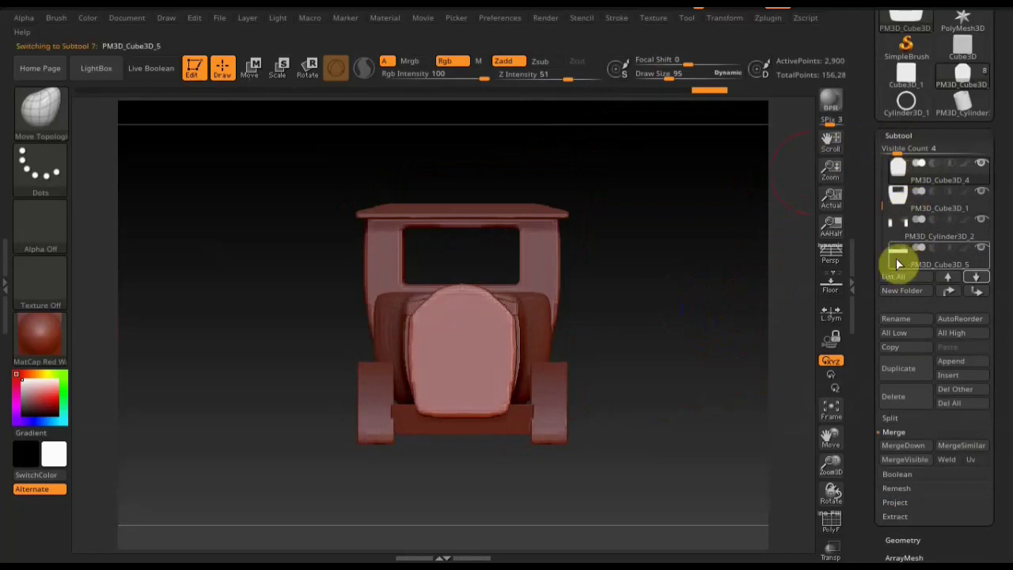
pyautogui.moveTo(744, 297); pyautogui.dragTo(680, 315)
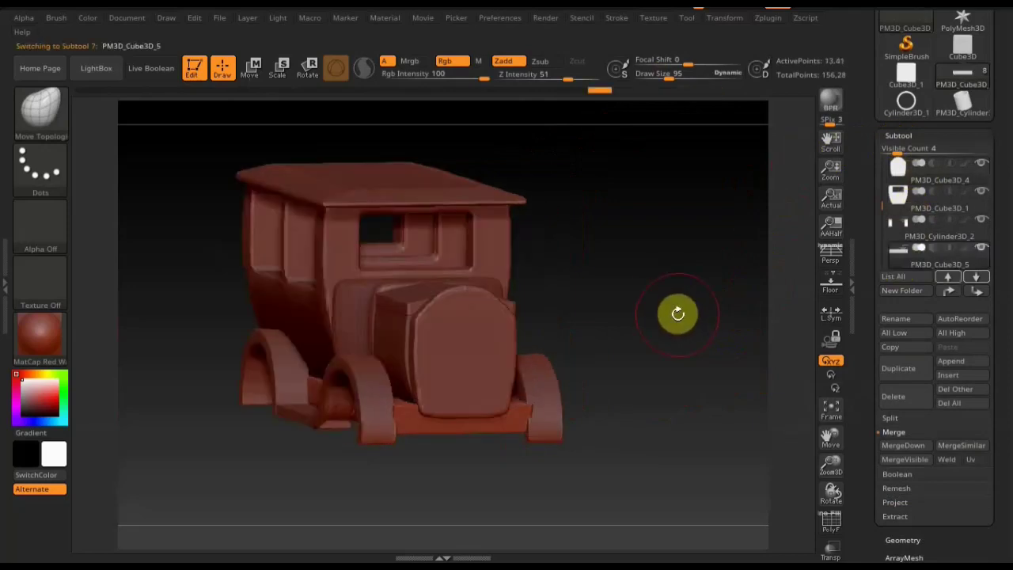
pyautogui.press('n')
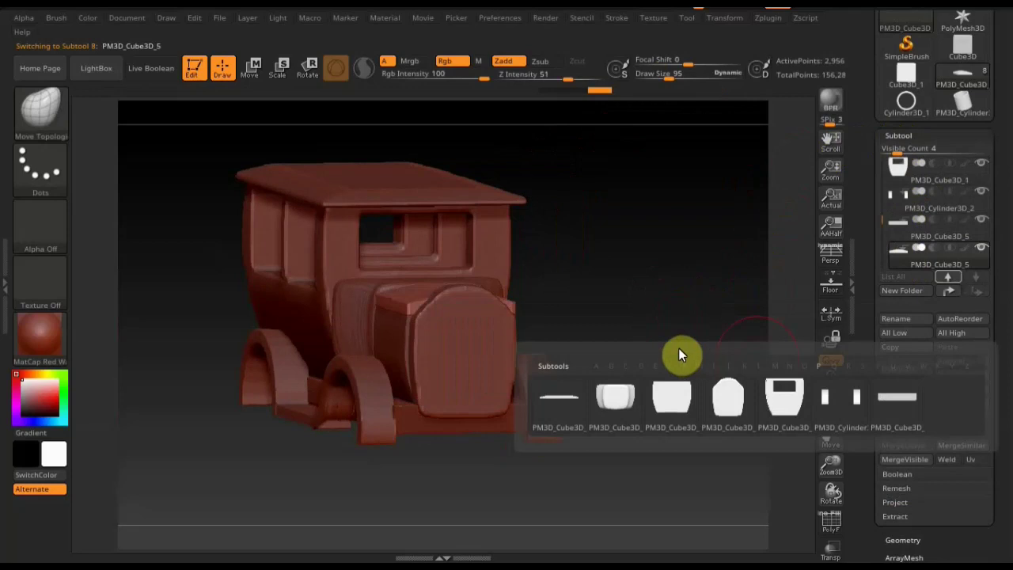
pyautogui.click(679, 347)
pyautogui.keyDown('shift'); pyautogui.moveTo(649, 274); pyautogui.dragTo(658, 314); pyautogui.keyUp('shift')
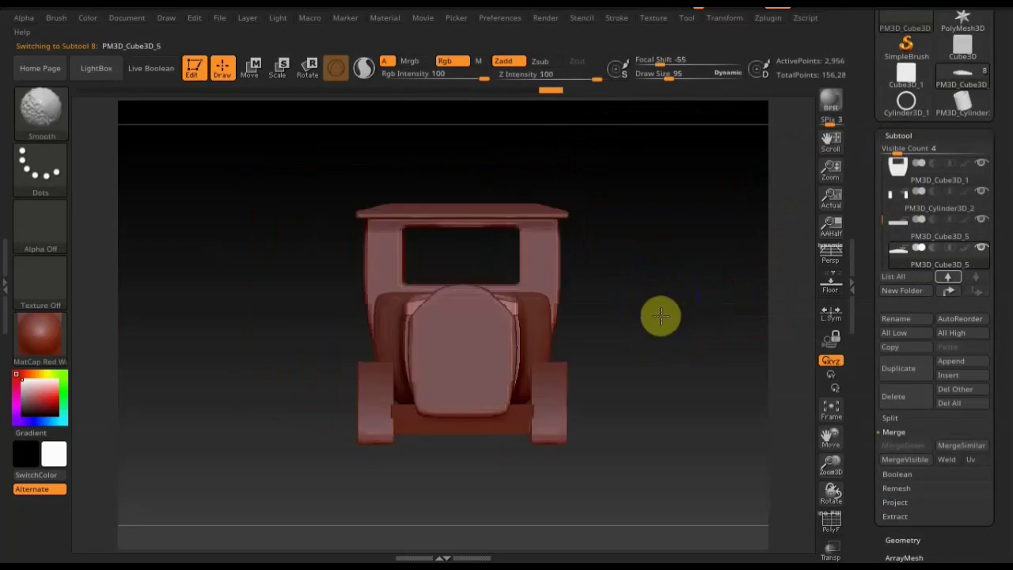
pyautogui.click(249, 68)
pyautogui.moveTo(461, 257); pyautogui.dragTo(464, 178)
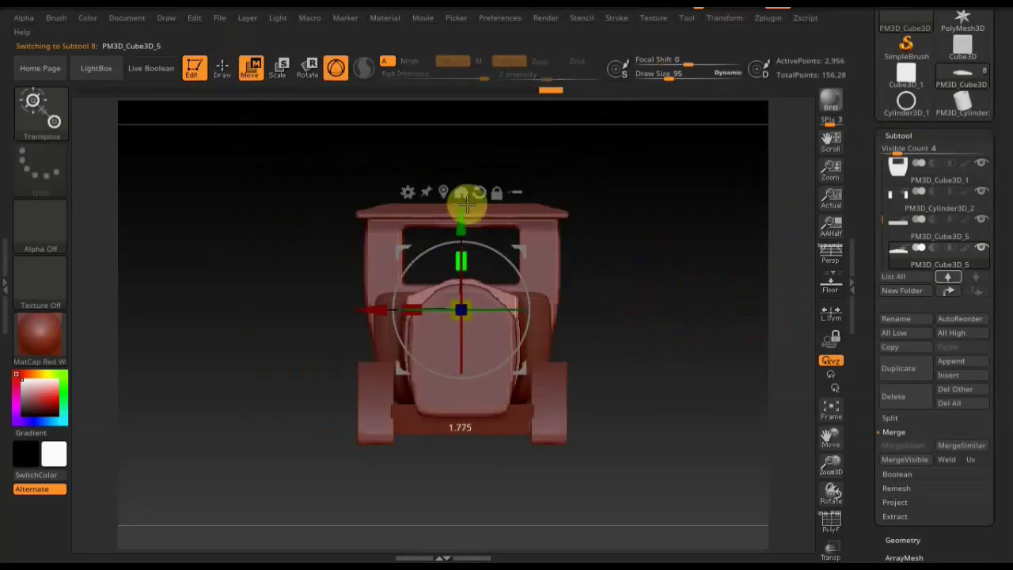
# - Clip the hood piece with a narrow circular clip ellipse, then nudge it slightly down
pyautogui.click(228, 70)
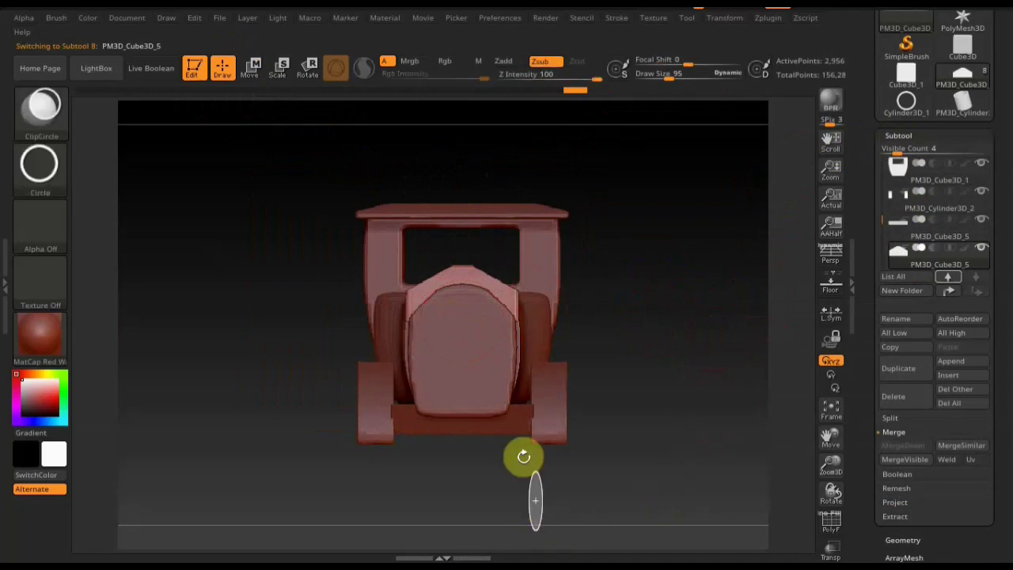
pyautogui.keyDown('ctrl'); pyautogui.keyDown('shift'); pyautogui.moveTo(461, 405); pyautogui.dragTo(380, 280); pyautogui.keyUp('shift'); pyautogui.keyUp('ctrl')
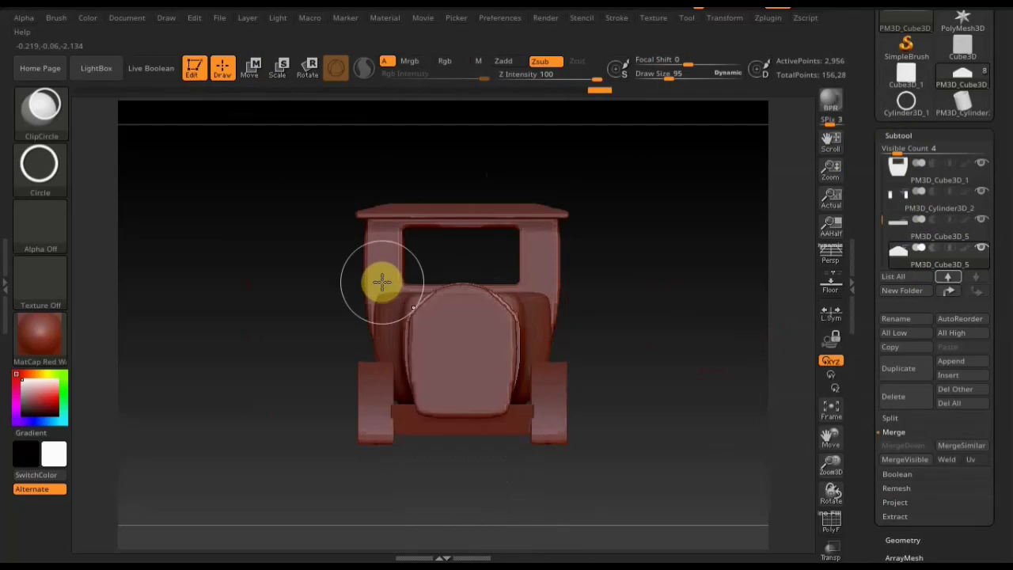
pyautogui.moveTo(719, 332)
pyautogui.mouseDown()
pyautogui.moveTo(723, 343)
pyautogui.moveTo(740, 326)
pyautogui.moveTo(657, 305)
pyautogui.mouseUp()
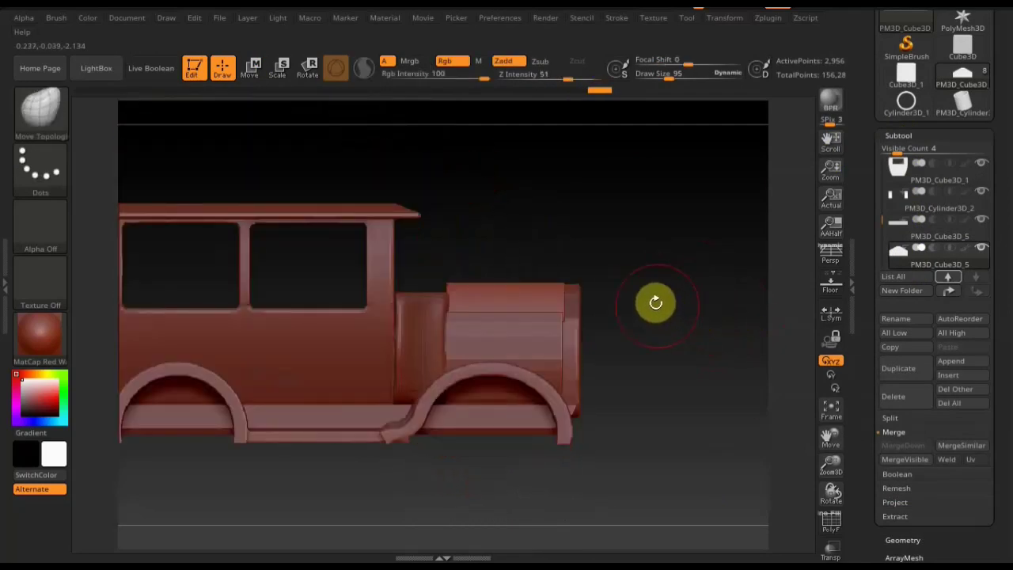
pyautogui.click(252, 69)
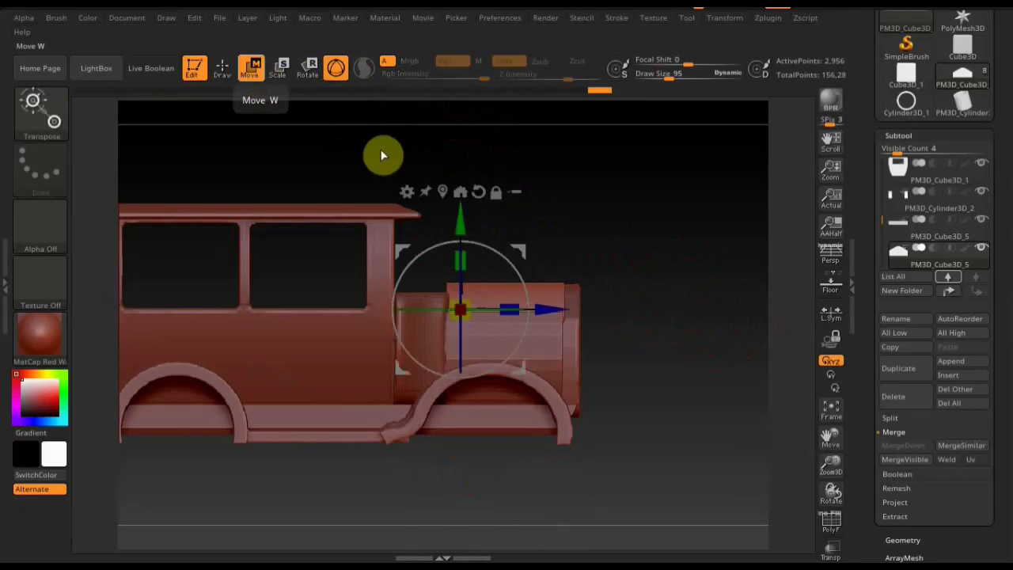
pyautogui.moveTo(468, 220); pyautogui.dragTo(462, 226)
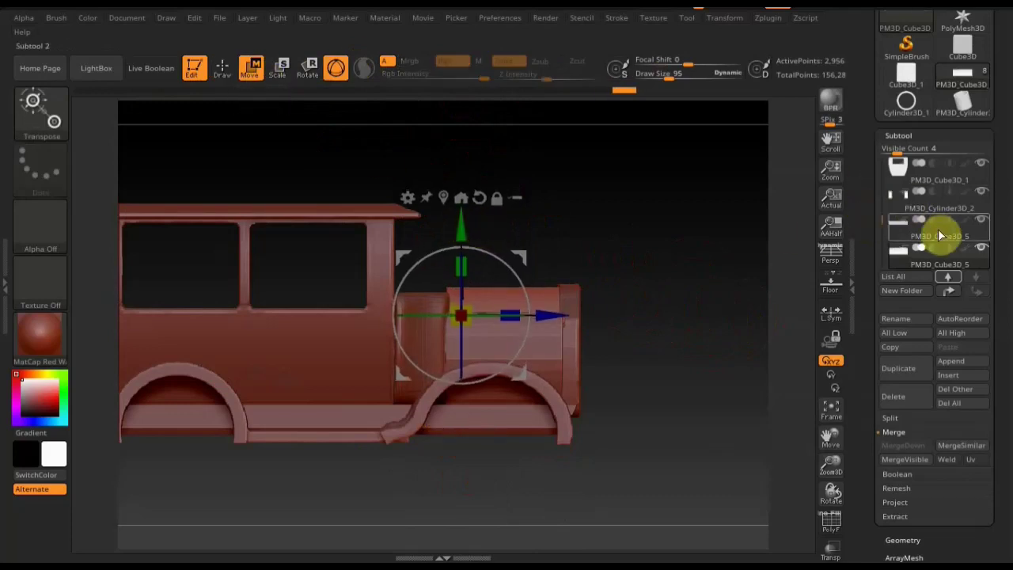
# - Lift the hood slightly from the front and confirm its fit in a straight front view
pyautogui.click(224, 67)
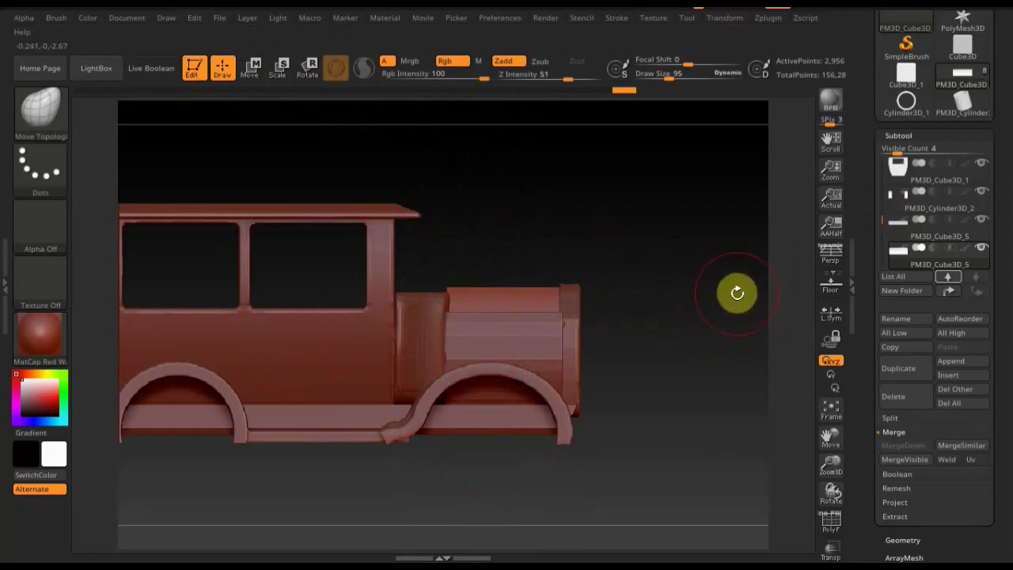
pyautogui.moveTo(736, 293)
pyautogui.mouseDown()
pyautogui.moveTo(661, 299)
pyautogui.moveTo(727, 294)
pyautogui.mouseUp()
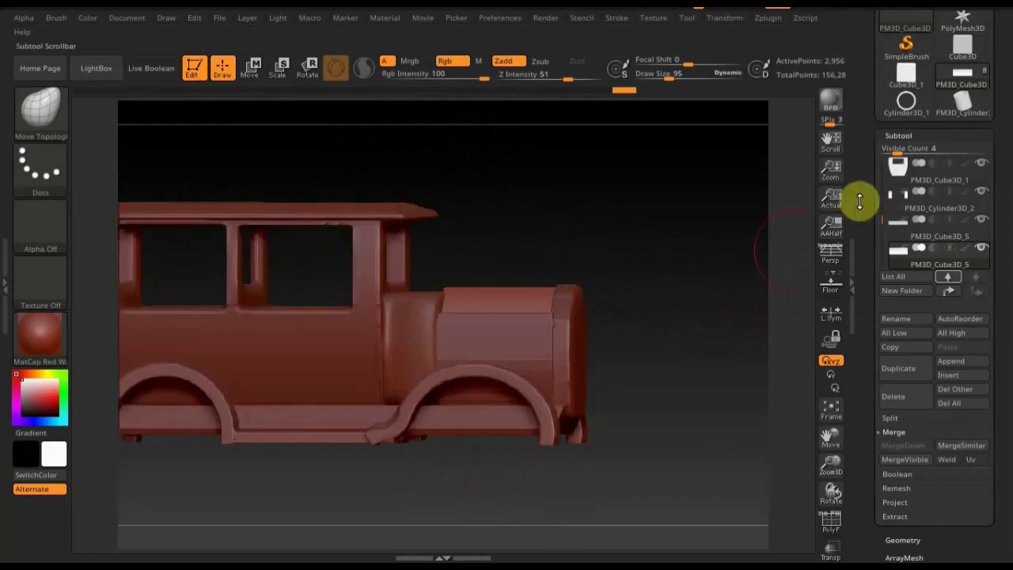
pyautogui.click(253, 69)
pyautogui.moveTo(478, 222); pyautogui.dragTo(463, 237)
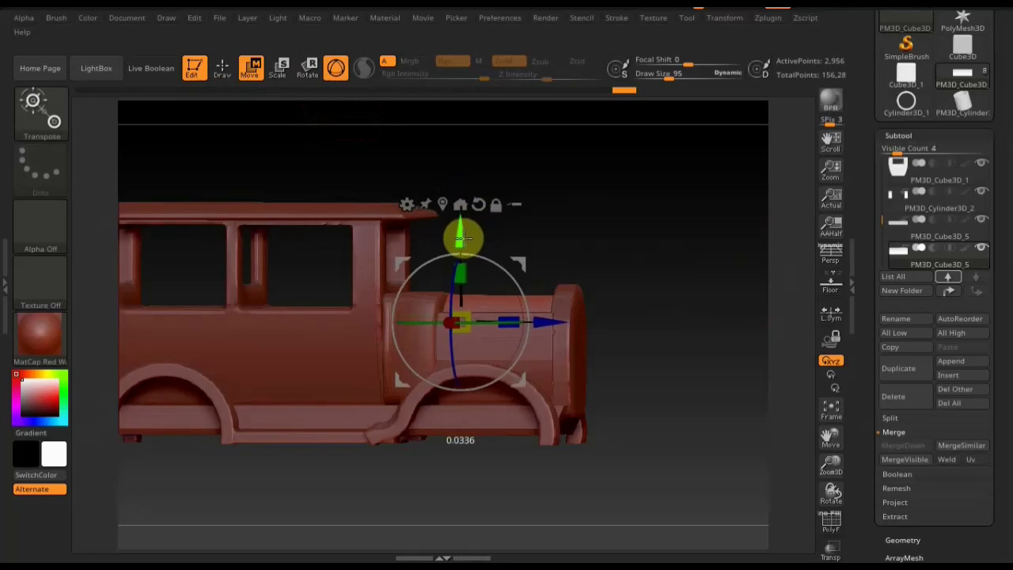
pyautogui.moveTo(690, 280)
pyautogui.mouseDown()
pyautogui.moveTo(669, 411)
pyautogui.moveTo(726, 305)
pyautogui.mouseUp()
pyautogui.moveTo(719, 235); pyautogui.dragTo(721, 330)
# - Select PM3D_Cube3D_4, scale it slightly smaller and nudge it up a little
pyautogui.press('n')
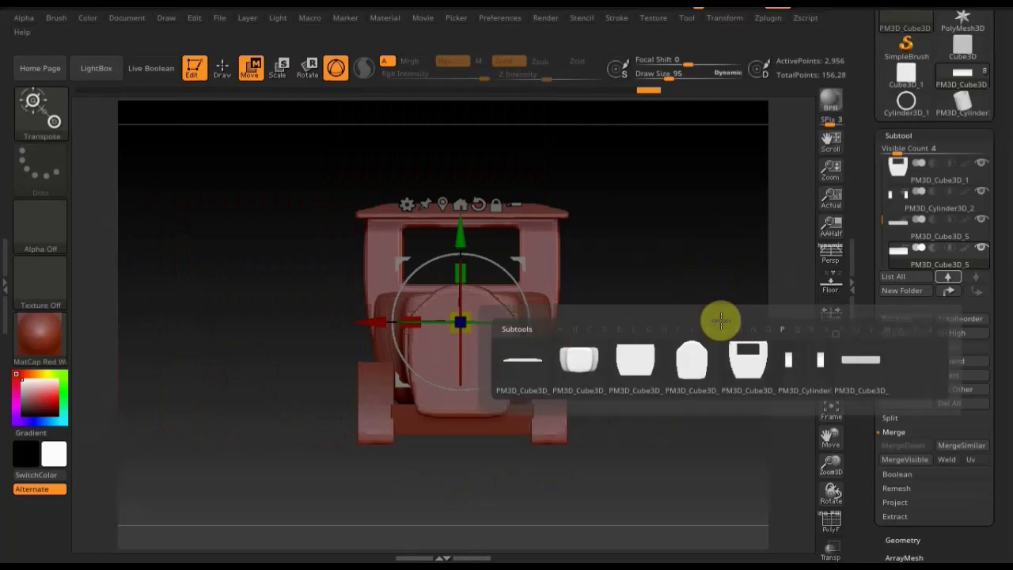
pyautogui.click(687, 353)
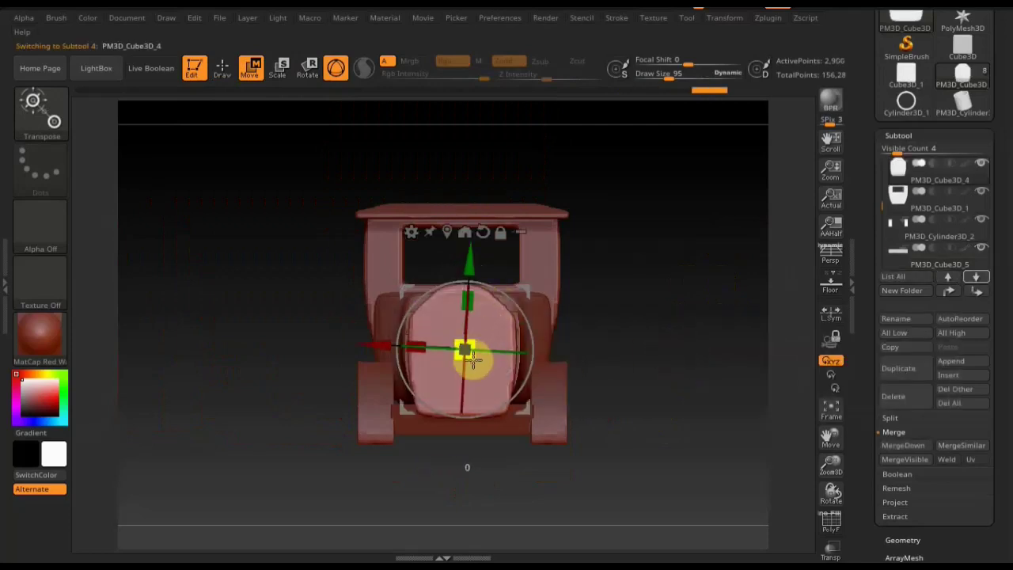
pyautogui.moveTo(472, 360); pyautogui.dragTo(469, 356)
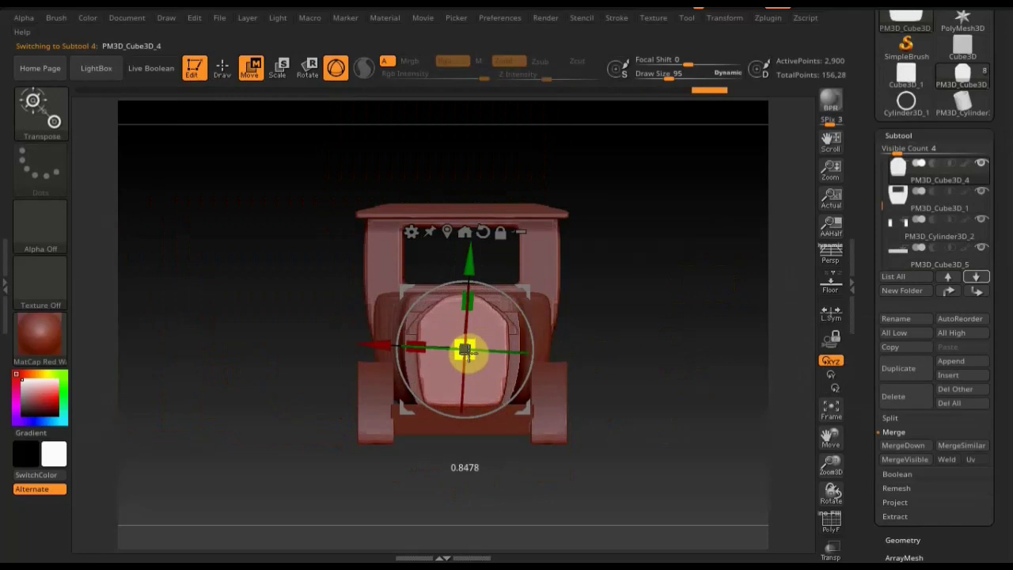
pyautogui.moveTo(471, 270); pyautogui.dragTo(472, 271)
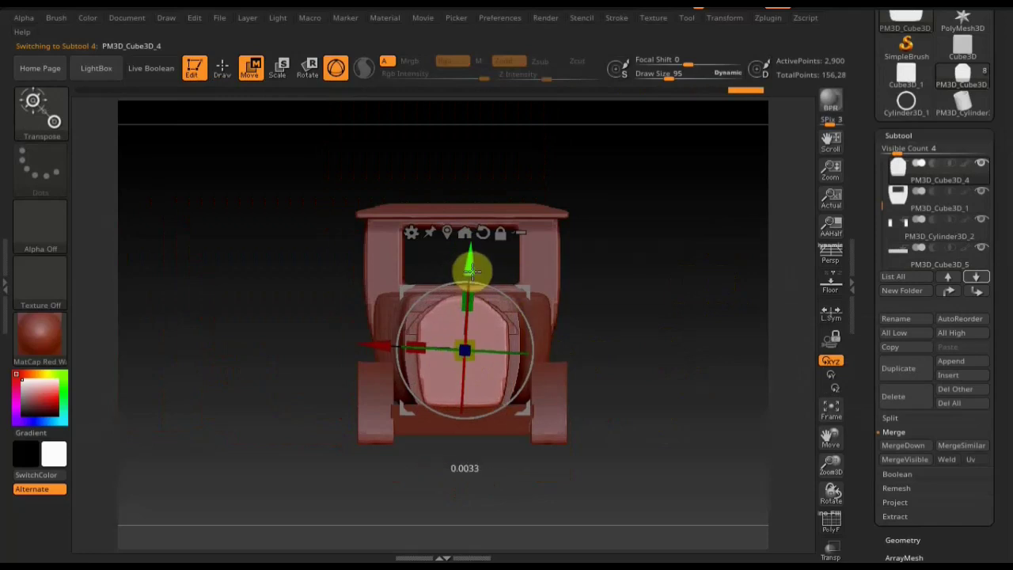
pyautogui.moveTo(651, 287)
pyautogui.mouseDown()
pyautogui.moveTo(684, 285)
pyautogui.moveTo(642, 287)
pyautogui.moveTo(640, 373)
pyautogui.moveTo(556, 281)
pyautogui.mouseUp()
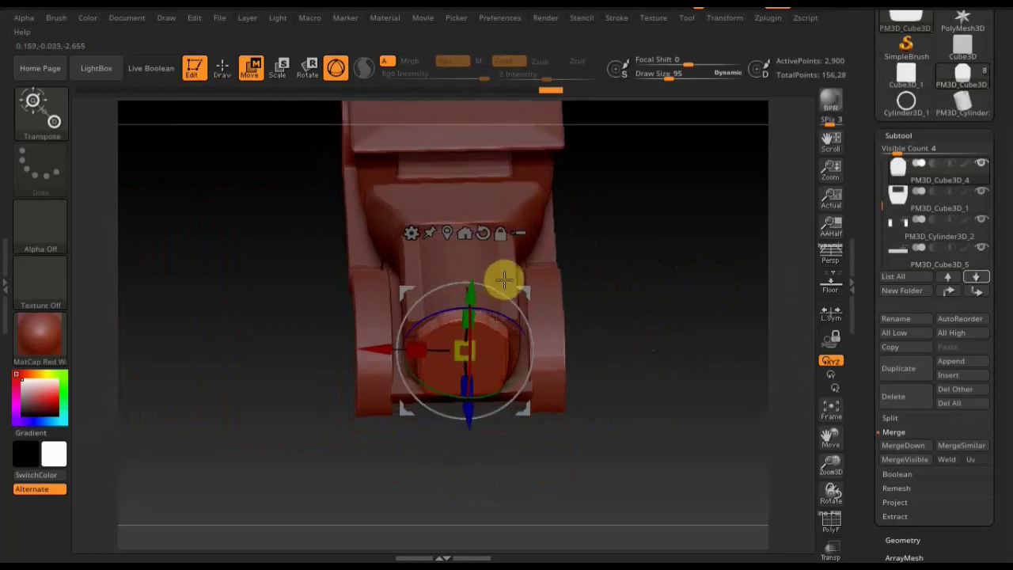
# - Select PM3D_Cube3D_3 and scale it narrower along its X width
pyautogui.press('n')
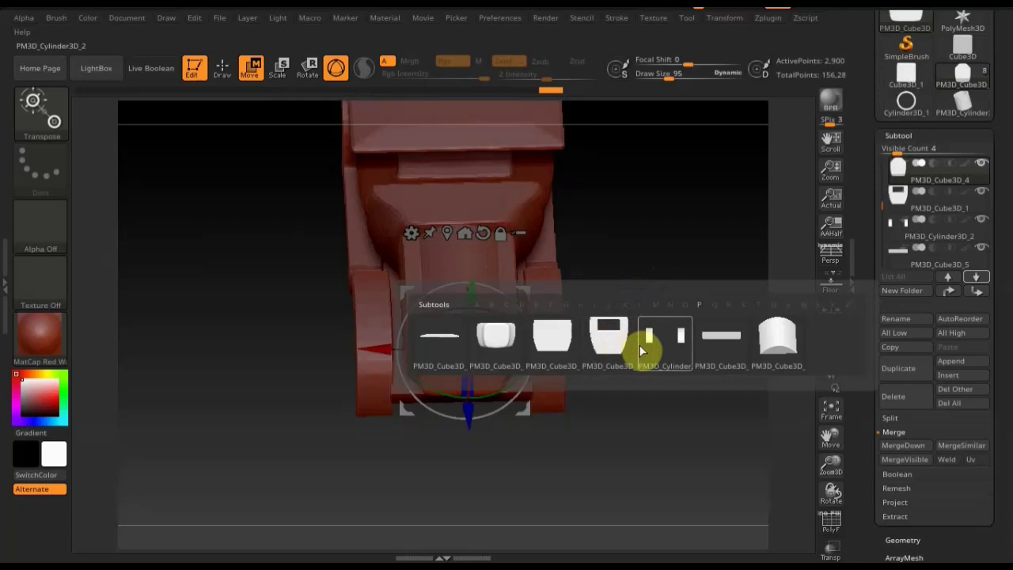
pyautogui.click(553, 343)
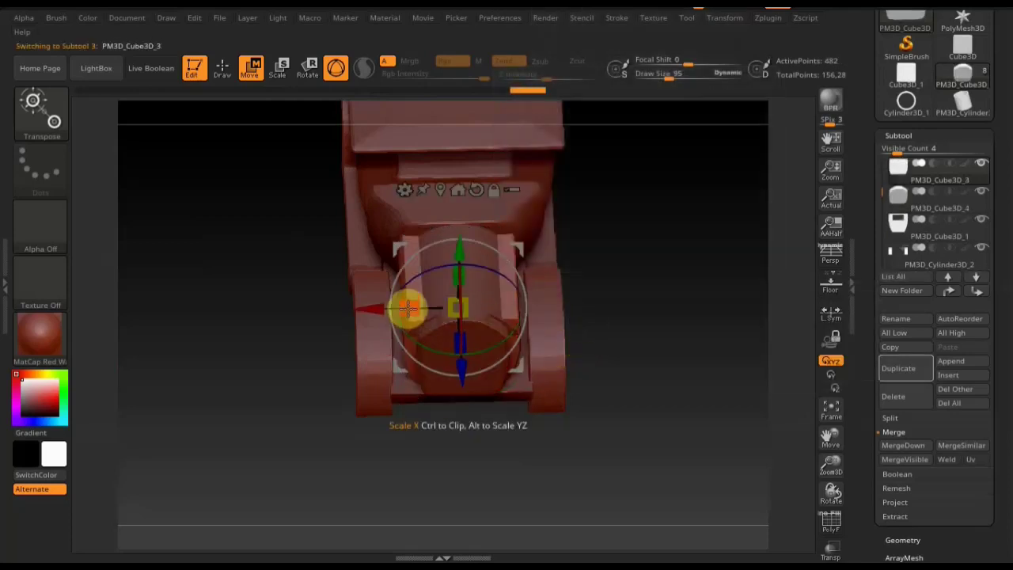
pyautogui.moveTo(409, 309); pyautogui.dragTo(414, 309)
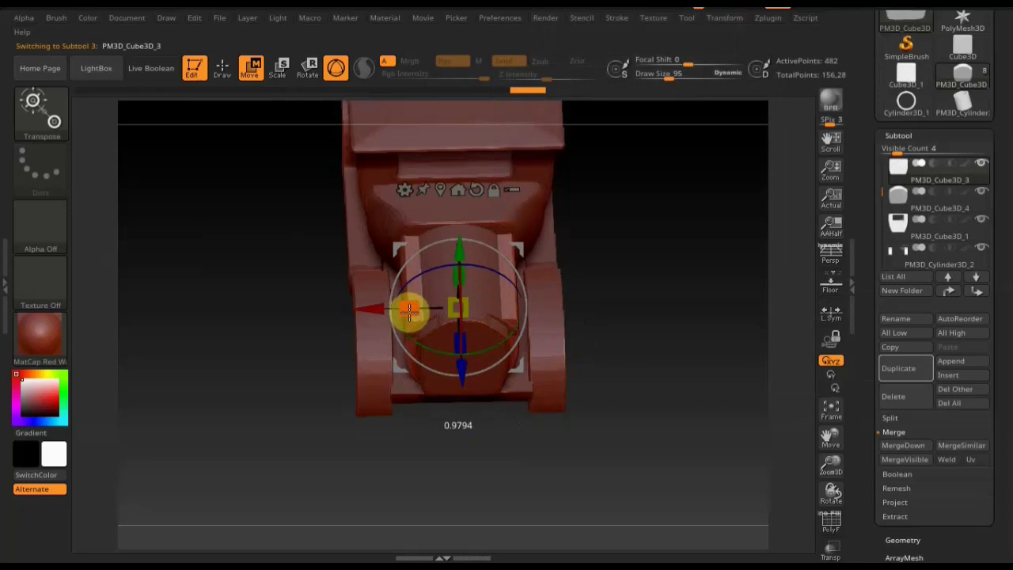
pyautogui.click(223, 68)
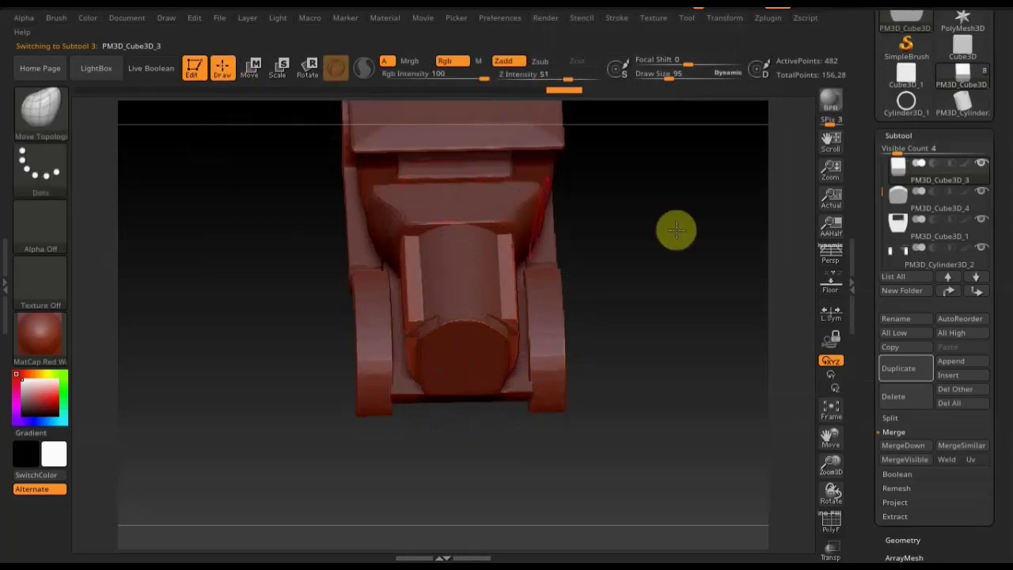
pyautogui.moveTo(677, 229); pyautogui.dragTo(661, 311)
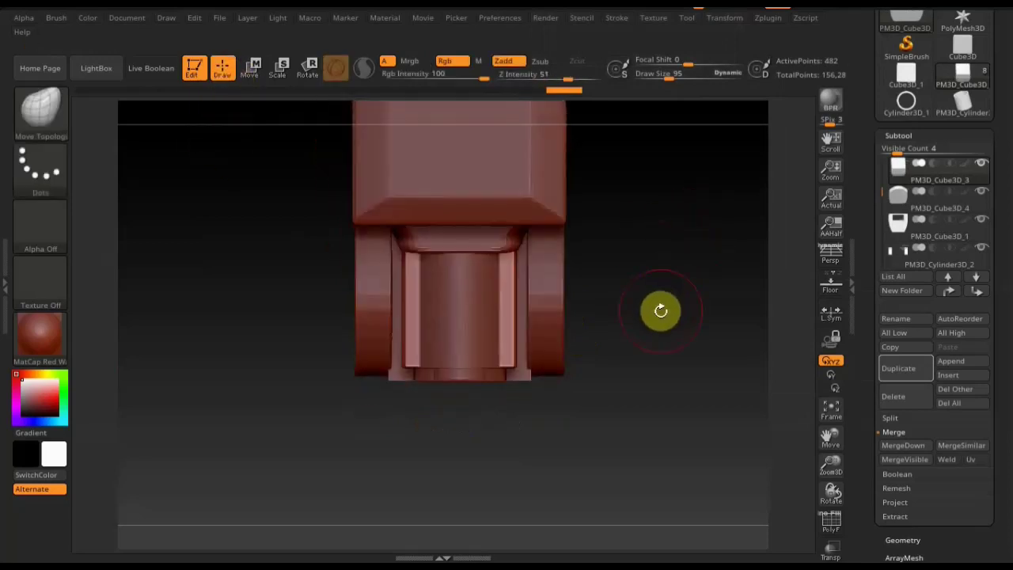
# - Mask the lower part of the front piece and bring up the Geometry settings
pyautogui.keyDown('ctrl'); pyautogui.moveTo(655, 464); pyautogui.dragTo(369, 276); pyautogui.keyUp('ctrl')
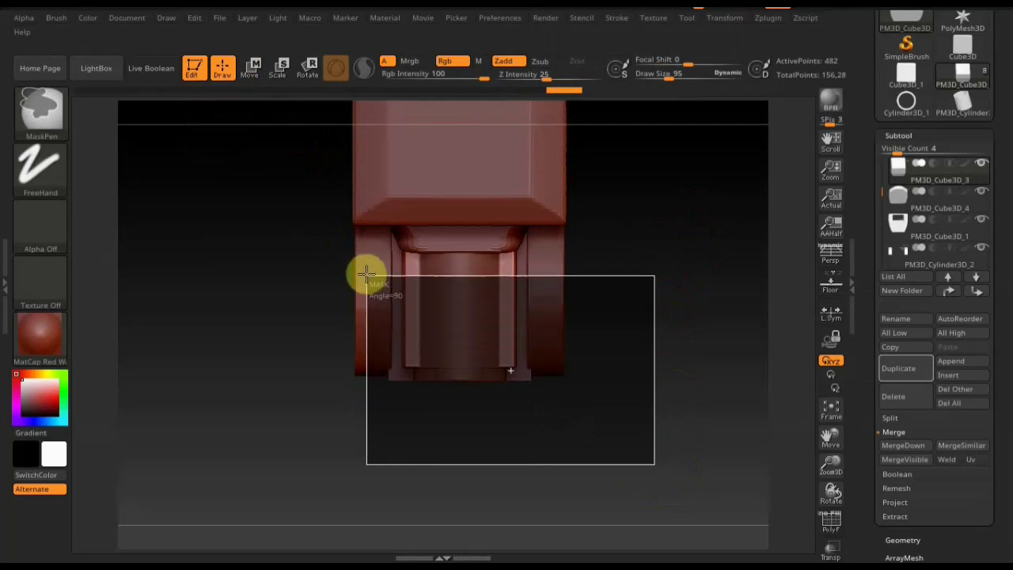
pyautogui.keyDown('ctrl'); pyautogui.moveTo(366, 275); pyautogui.dragTo(366, 272); pyautogui.keyUp('ctrl')
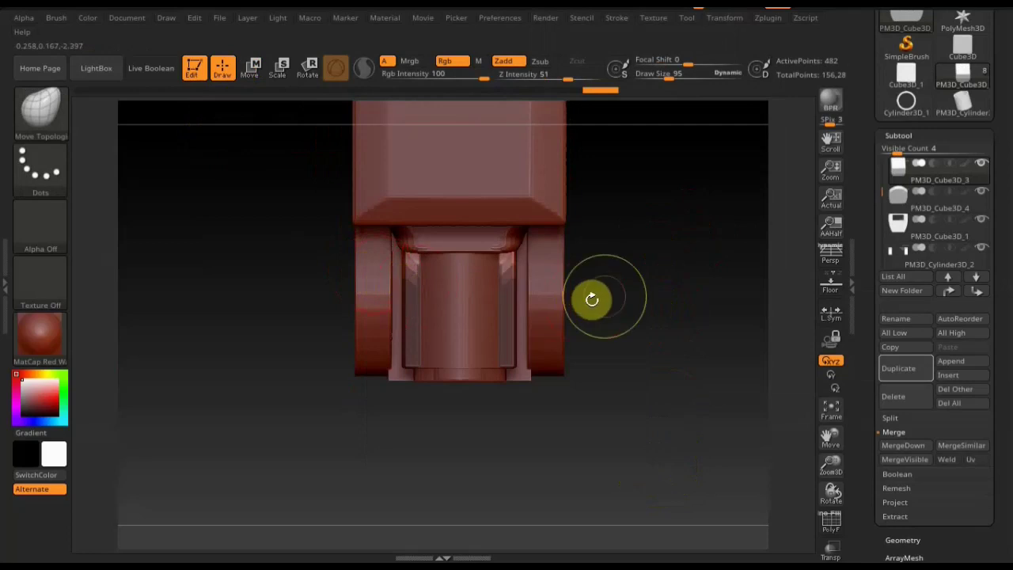
pyautogui.click(804, 410)
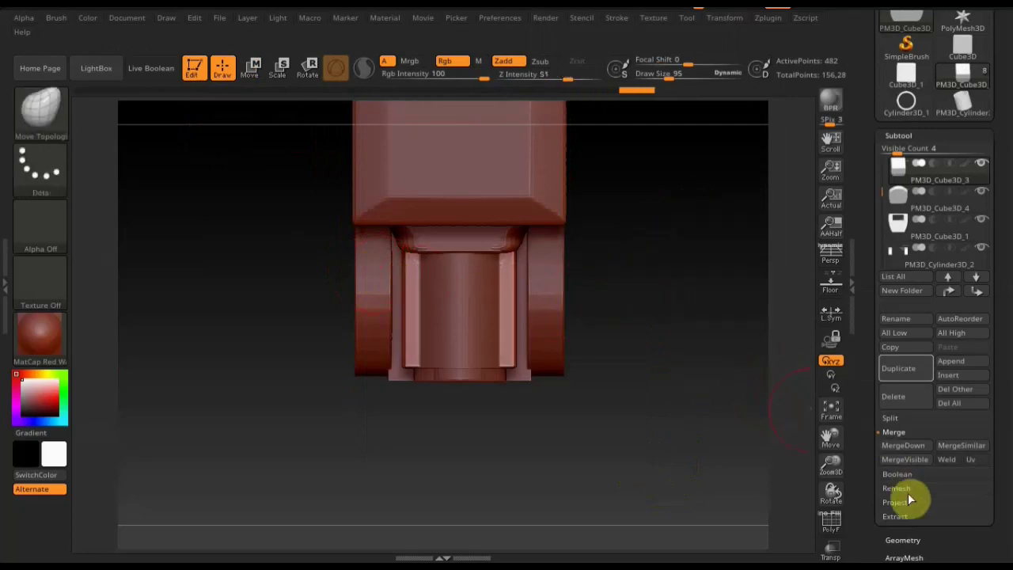
pyautogui.click(908, 540)
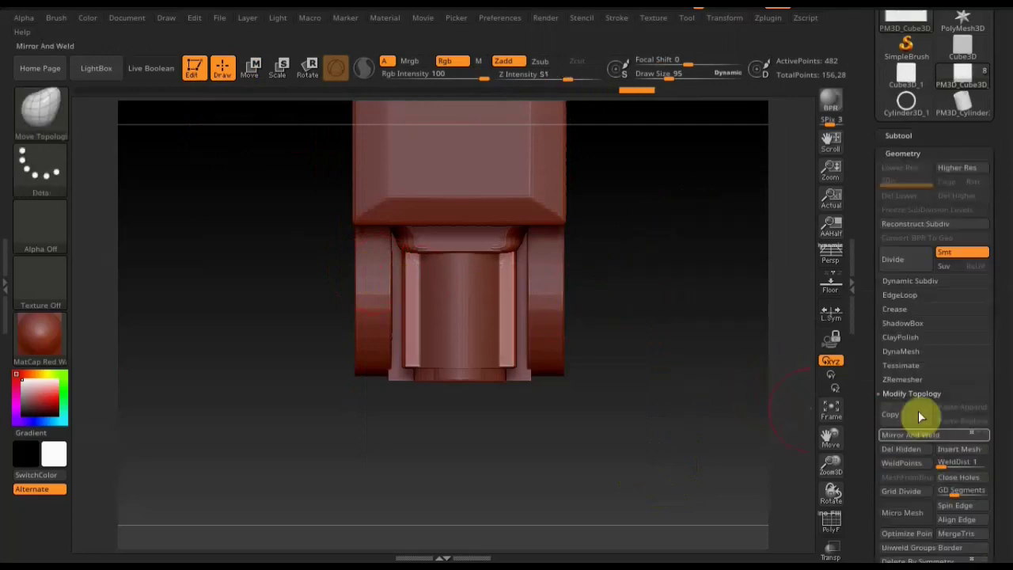
# - Remesh PM3D_Cube3D_3 into denser DynaMesh geometry
pyautogui.click(901, 352)
pyautogui.click(904, 371)
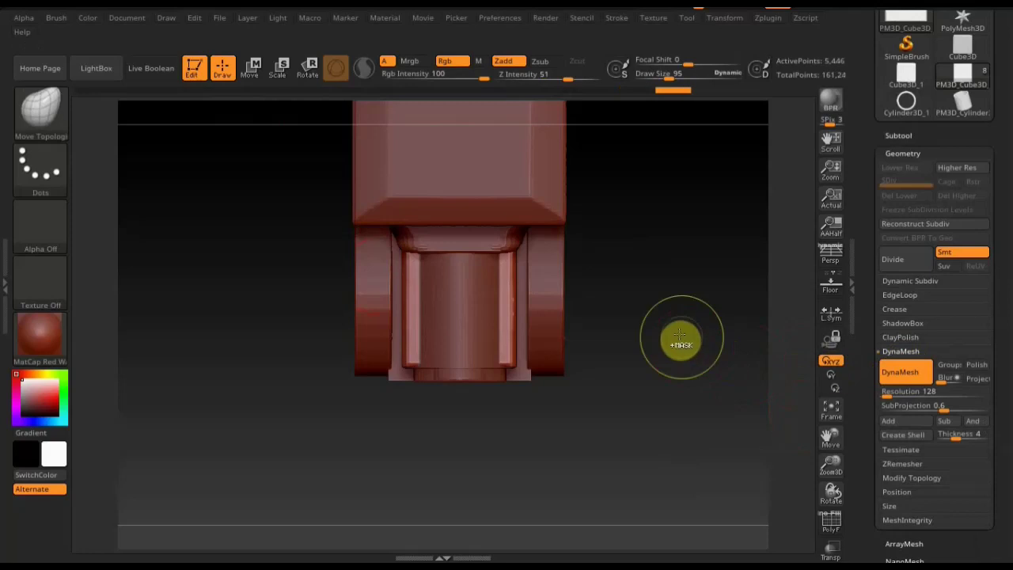
pyautogui.click(588, 317)
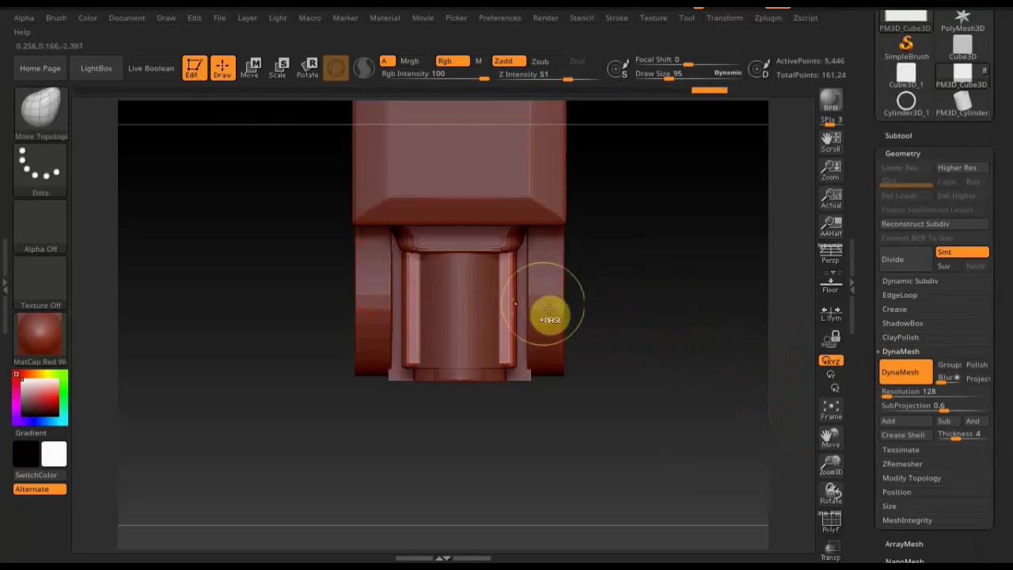
# - Mask part of the piece with a rectangle, rotate it slightly and shift it right
pyautogui.press('ctrl')
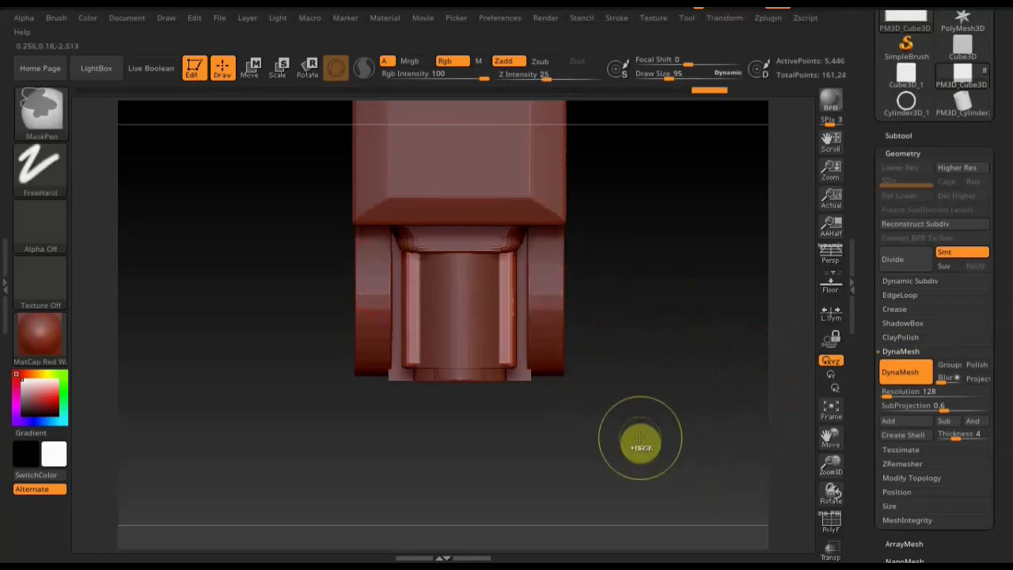
pyautogui.keyDown('ctrl'); pyautogui.moveTo(645, 449); pyautogui.dragTo(448, 206); pyautogui.keyUp('ctrl')
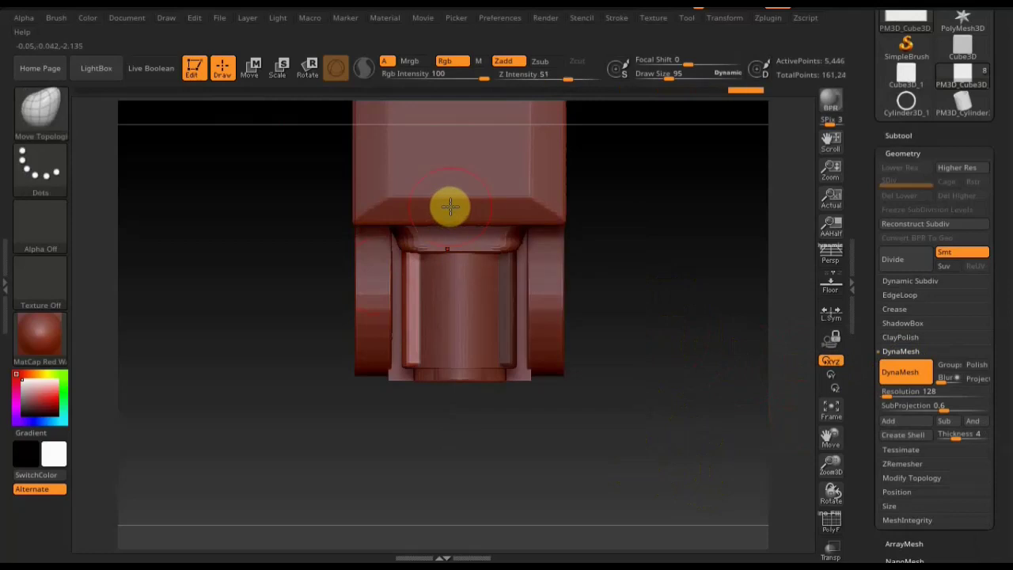
pyautogui.click(255, 72)
pyautogui.moveTo(484, 241); pyautogui.dragTo(479, 241)
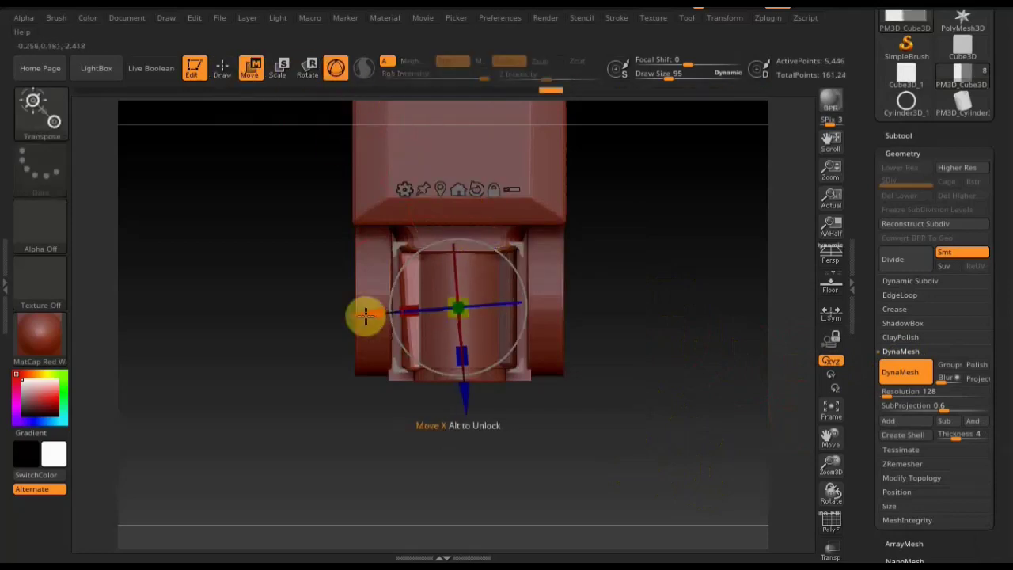
pyautogui.moveTo(367, 314); pyautogui.dragTo(370, 315)
pyautogui.press('ctrl')
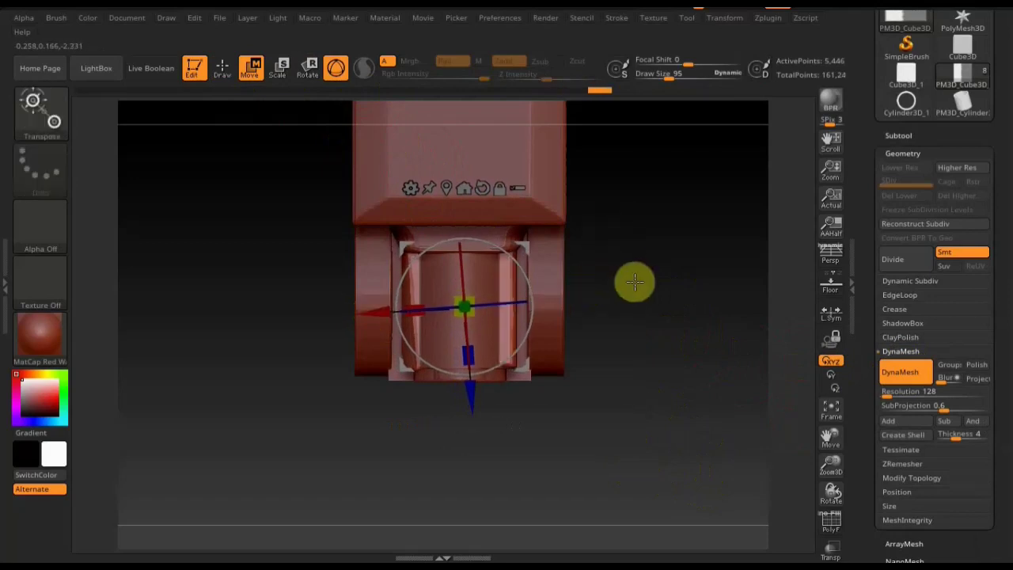
# - Browse the Array Mesh and Geometry panels to reach Modify Topology
pyautogui.click(904, 544)
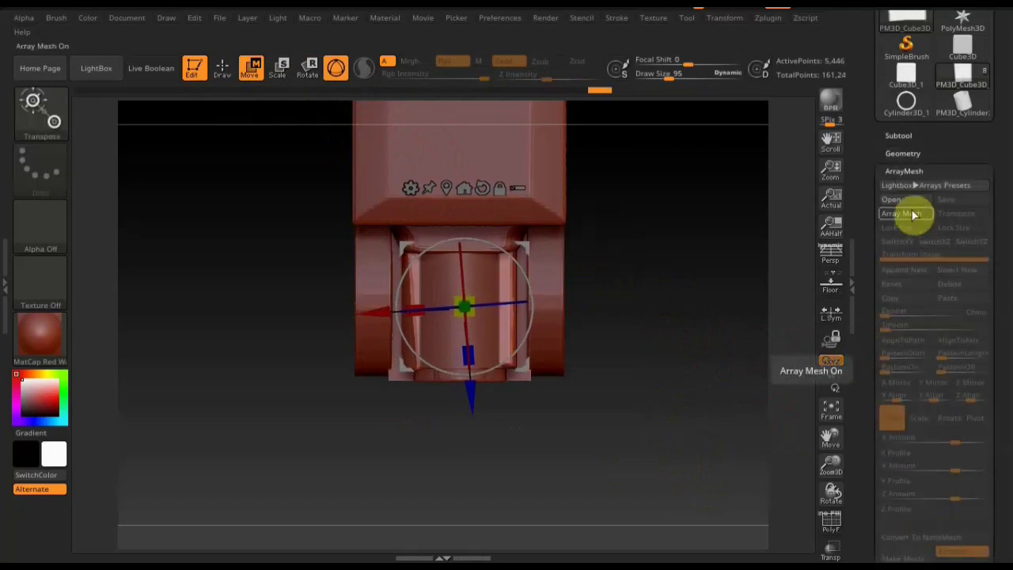
pyautogui.click(907, 153)
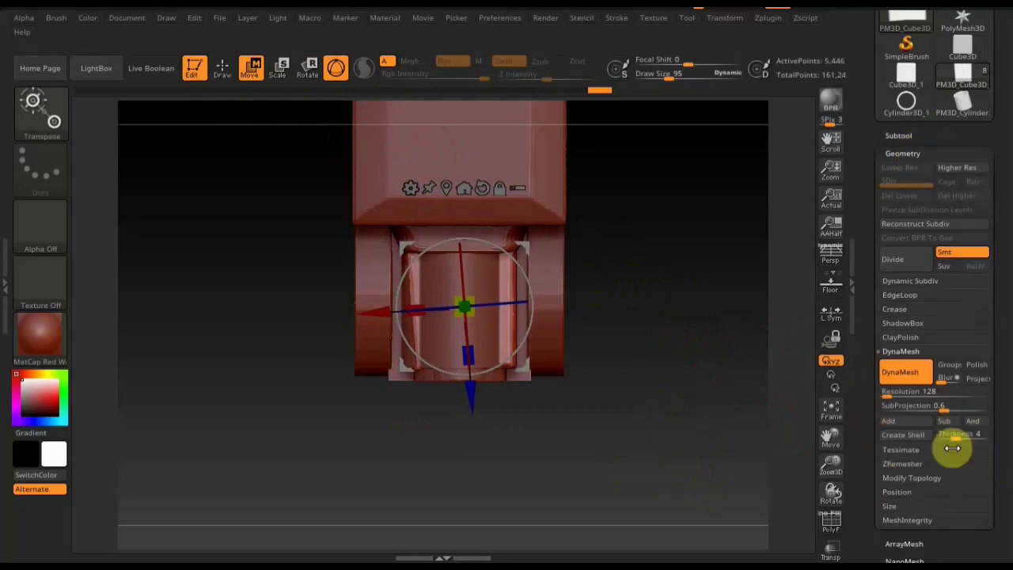
pyautogui.click(933, 479)
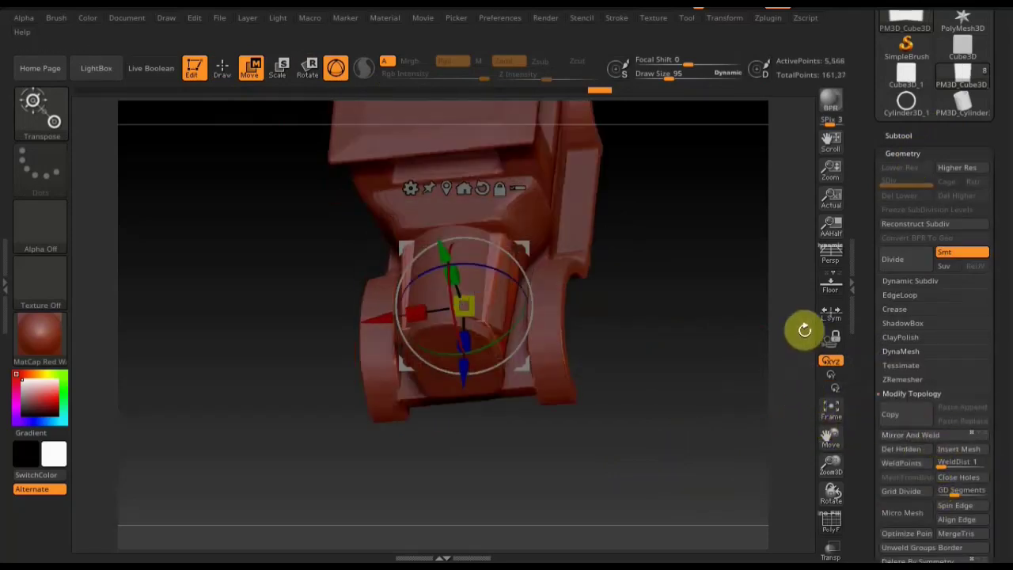
# - Select PM3D_Cube3D_5 and nudge it slightly along its height
pyautogui.keyDown('shift'); pyautogui.moveTo(803, 349); pyautogui.dragTo(806, 336); pyautogui.keyUp('shift')
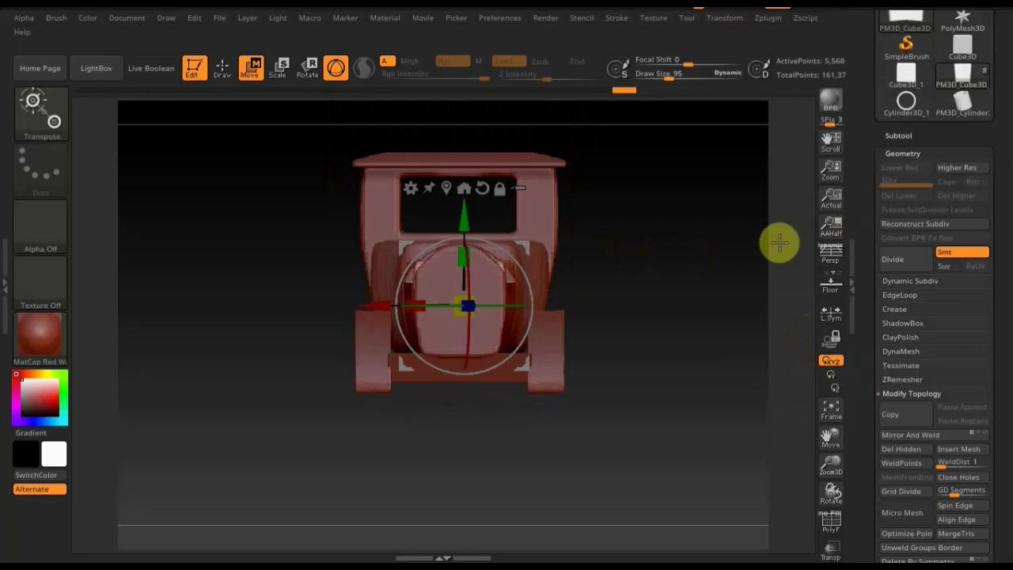
pyautogui.press('n')
pyautogui.click(892, 290)
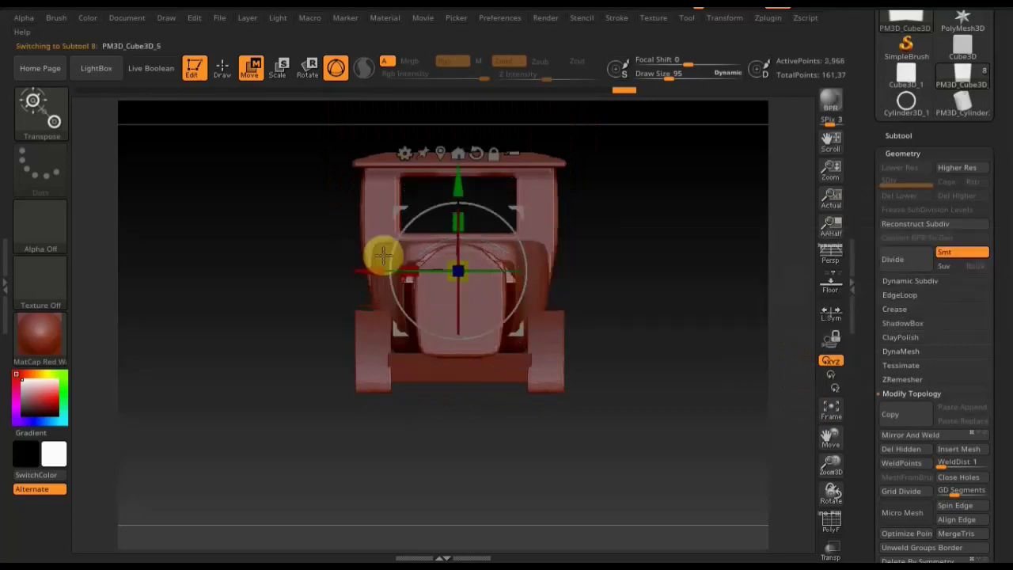
pyautogui.moveTo(459, 203); pyautogui.dragTo(457, 183)
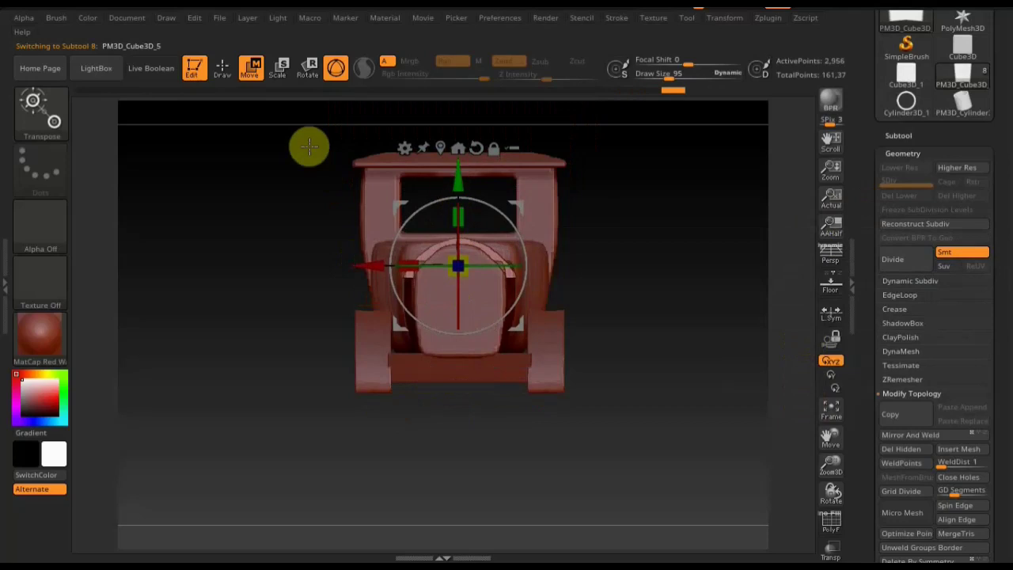
pyautogui.click(225, 69)
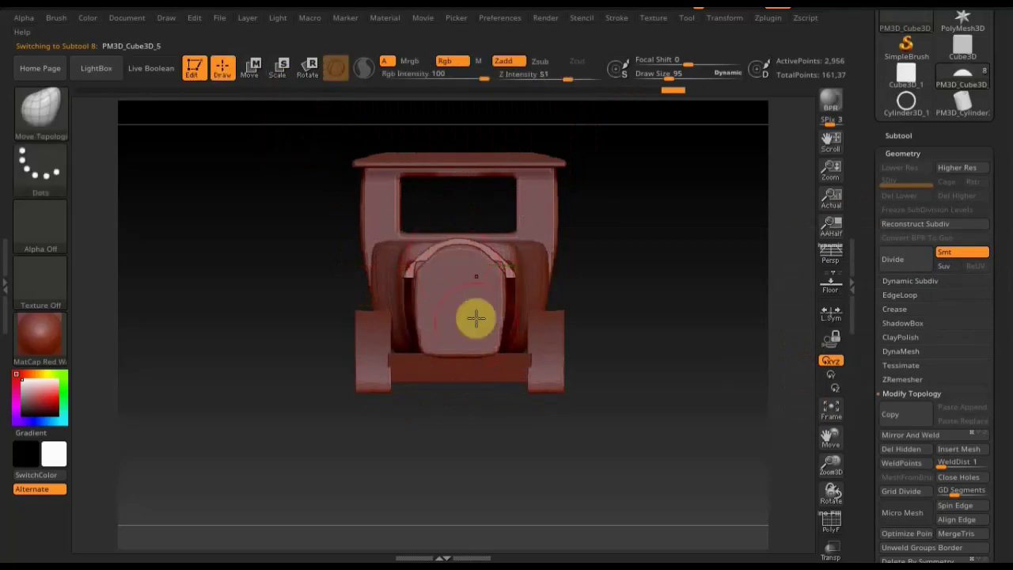
# - Trim away the left and right sides with TrimRect, then mask a rectangular area
pyautogui.keyDown('ctrl'); pyautogui.keyDown('shift'); pyautogui.click(43, 111); pyautogui.keyUp('shift'); pyautogui.keyUp('ctrl')
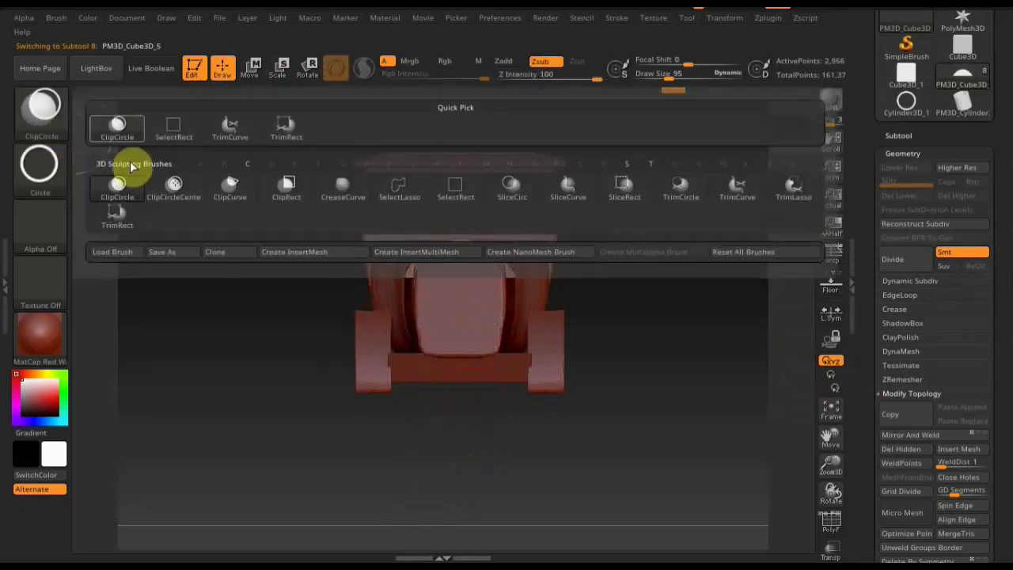
pyautogui.click(119, 214)
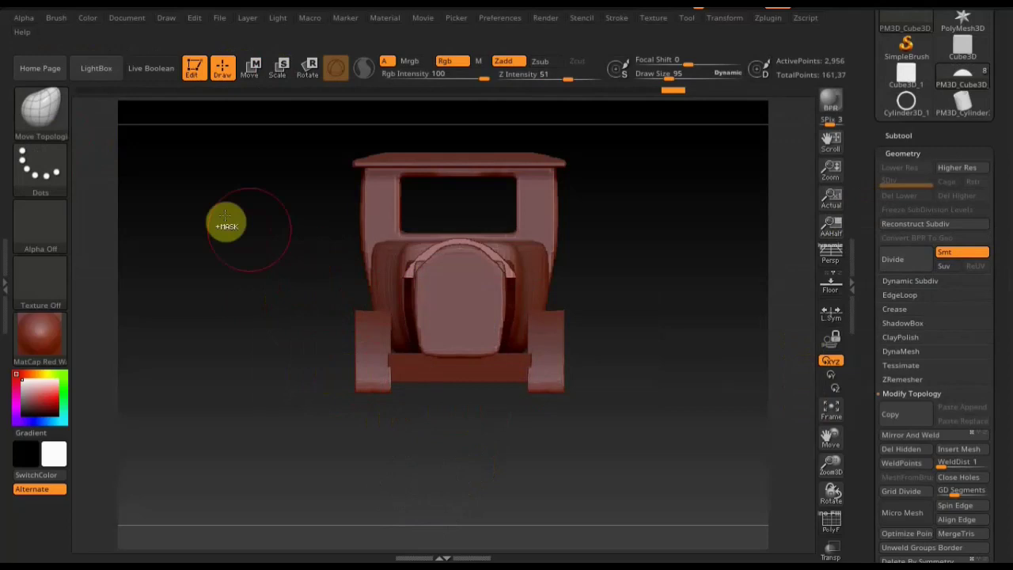
pyautogui.keyDown('ctrl'); pyautogui.keyDown('shift'); pyautogui.moveTo(261, 152); pyautogui.dragTo(414, 386); pyautogui.keyUp('shift'); pyautogui.keyUp('ctrl')
pyautogui.keyDown('ctrl'); pyautogui.keyDown('shift'); pyautogui.moveTo(645, 452); pyautogui.dragTo(508, 219); pyautogui.keyUp('shift'); pyautogui.keyUp('ctrl')
pyautogui.moveTo(656, 231)
pyautogui.mouseDown()
pyautogui.moveTo(674, 316)
pyautogui.moveTo(666, 377)
pyautogui.moveTo(678, 346)
pyautogui.moveTo(676, 357)
pyautogui.mouseUp()
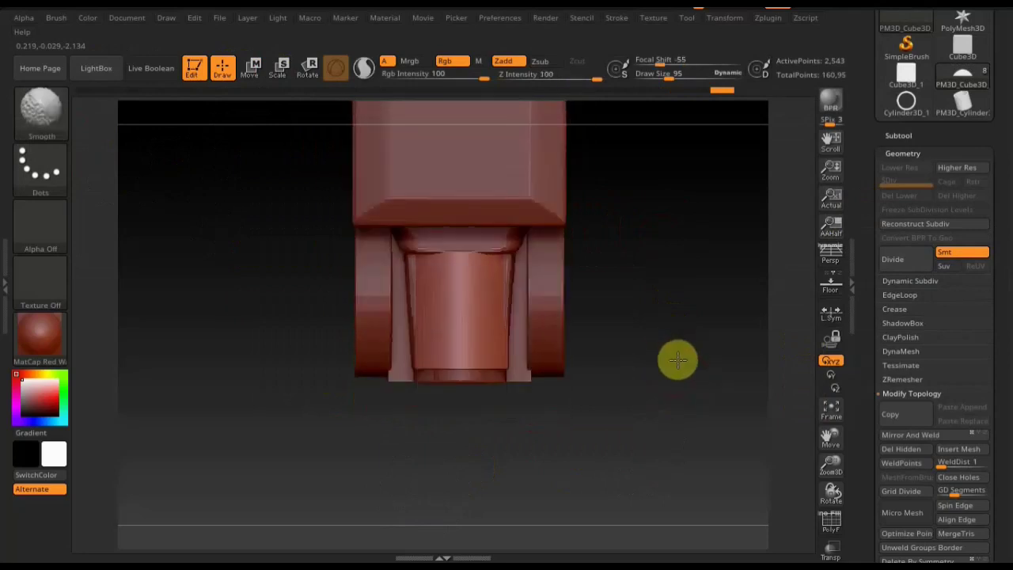
pyautogui.keyDown('ctrl'); pyautogui.moveTo(655, 431); pyautogui.dragTo(460, 214); pyautogui.keyUp('ctrl')
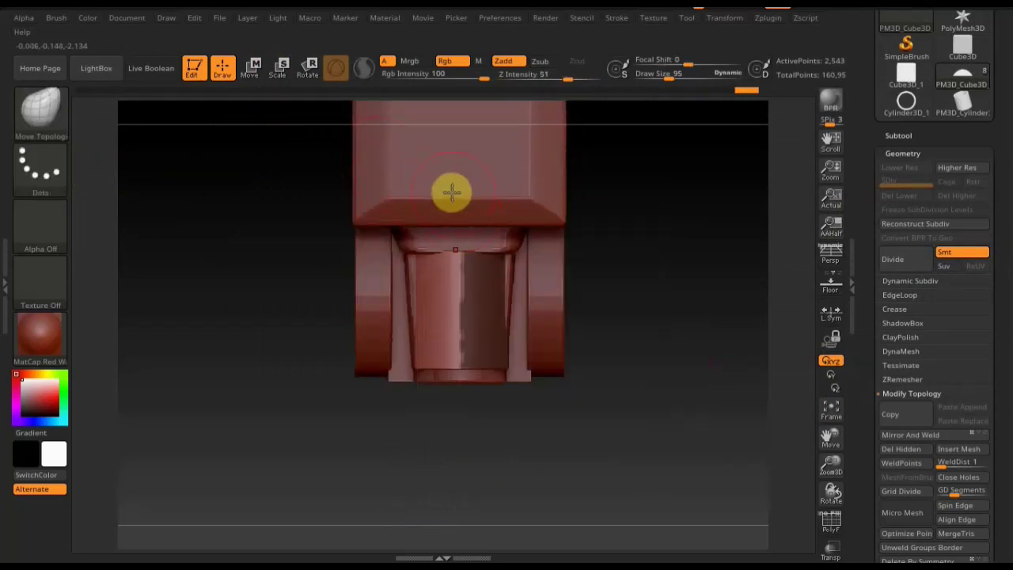
pyautogui.click(252, 72)
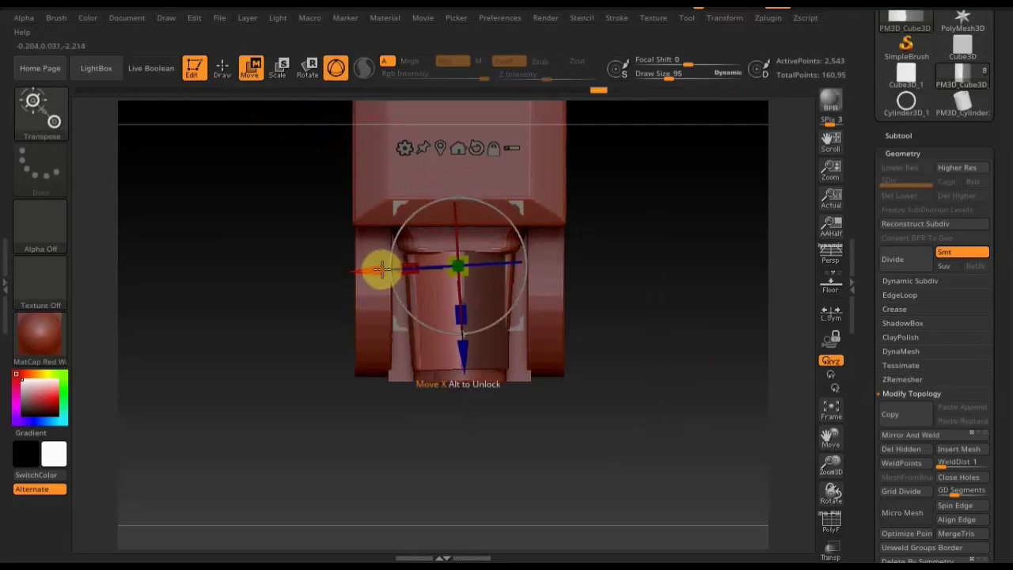
# - Undo the X shift, Mirror And Weld the front piece to 2,567 points, then lower it slightly
pyautogui.moveTo(382, 269); pyautogui.dragTo(376, 270)
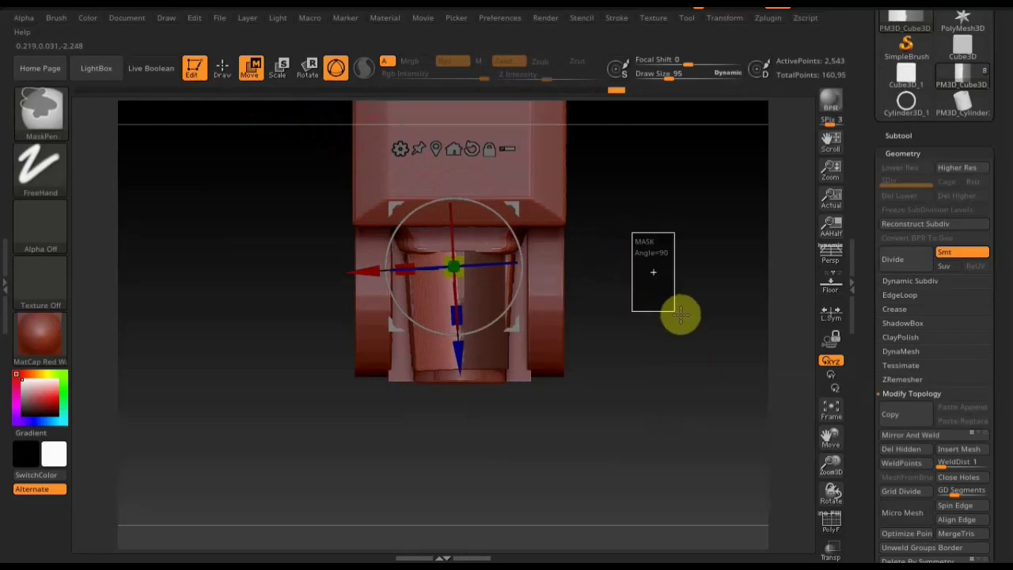
pyautogui.hotkey('ctrl', 'z')
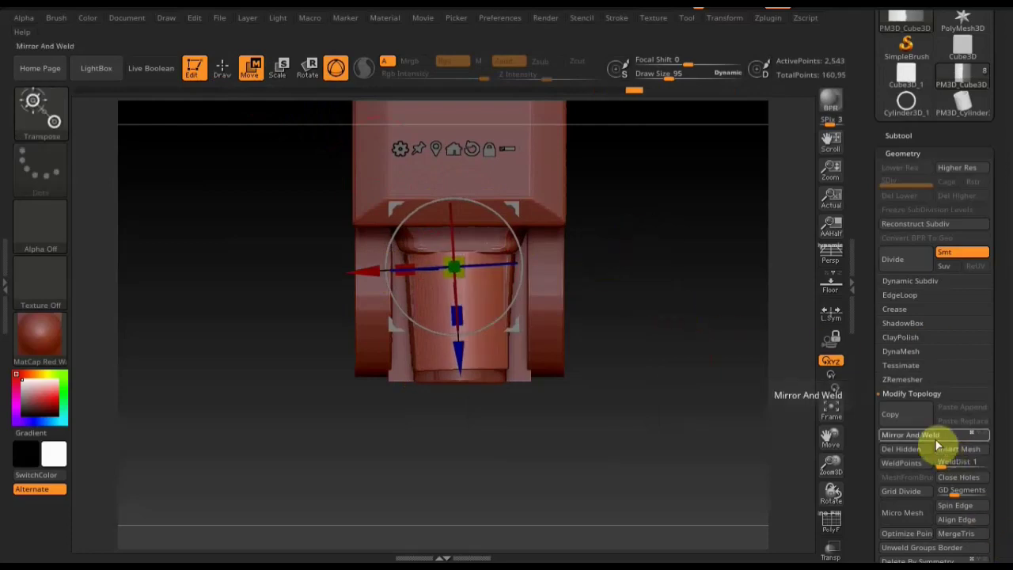
pyautogui.click(938, 444)
pyautogui.moveTo(786, 484)
pyautogui.mouseDown()
pyautogui.moveTo(711, 319)
pyautogui.moveTo(718, 348)
pyautogui.mouseUp()
pyautogui.moveTo(640, 372)
pyautogui.mouseDown()
pyautogui.moveTo(706, 380)
pyautogui.moveTo(714, 369)
pyautogui.moveTo(690, 339)
pyautogui.mouseUp()
pyautogui.moveTo(457, 178); pyautogui.dragTo(457, 185)
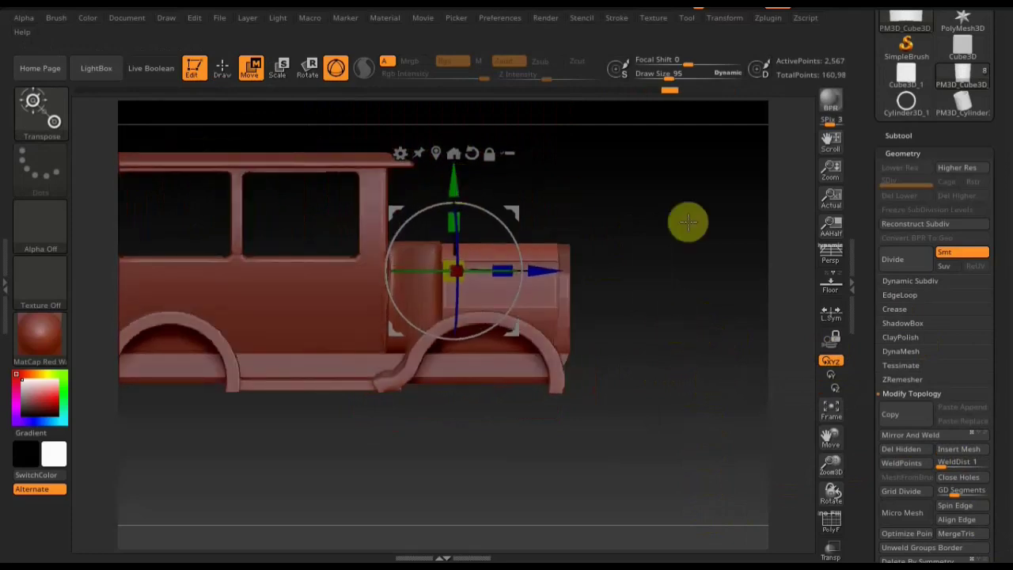
# - Return to Draw mode and inspect the welded car from above, side and front views
pyautogui.moveTo(687, 219)
pyautogui.mouseDown()
pyautogui.moveTo(662, 290)
pyautogui.moveTo(628, 320)
pyautogui.mouseUp()
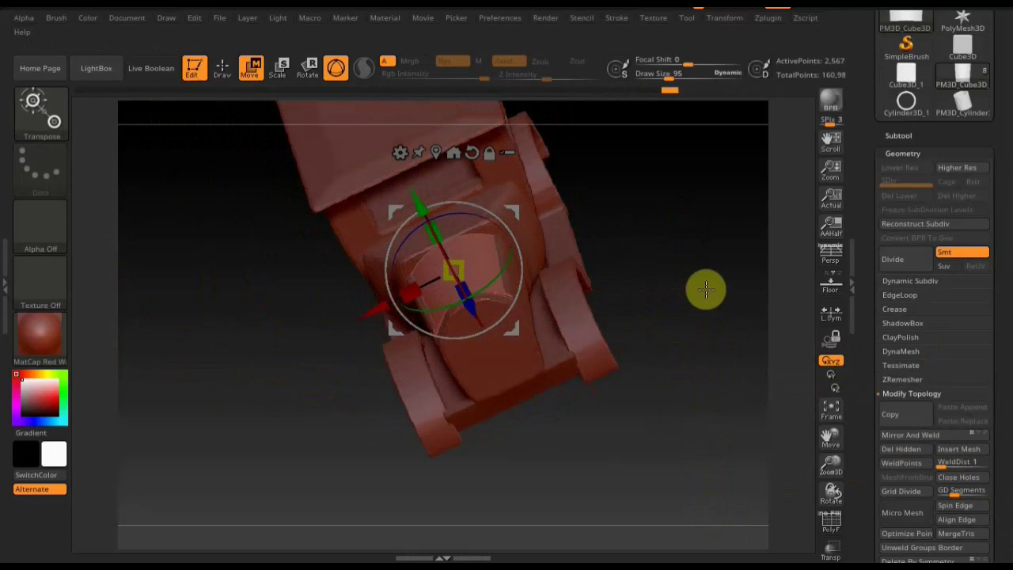
pyautogui.keyDown('shift'); pyautogui.moveTo(705, 290); pyautogui.dragTo(707, 289); pyautogui.keyUp('shift')
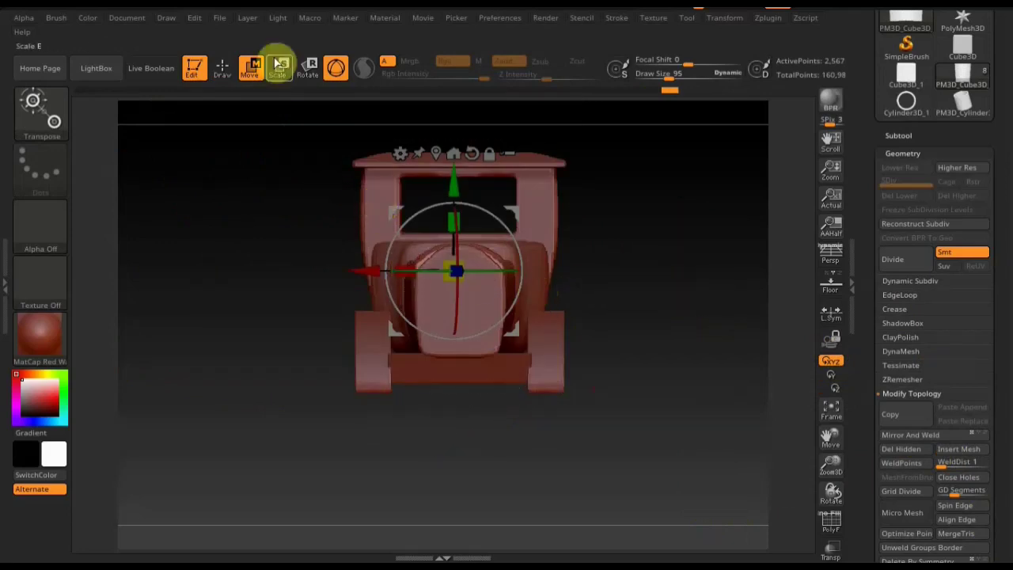
pyautogui.click(224, 67)
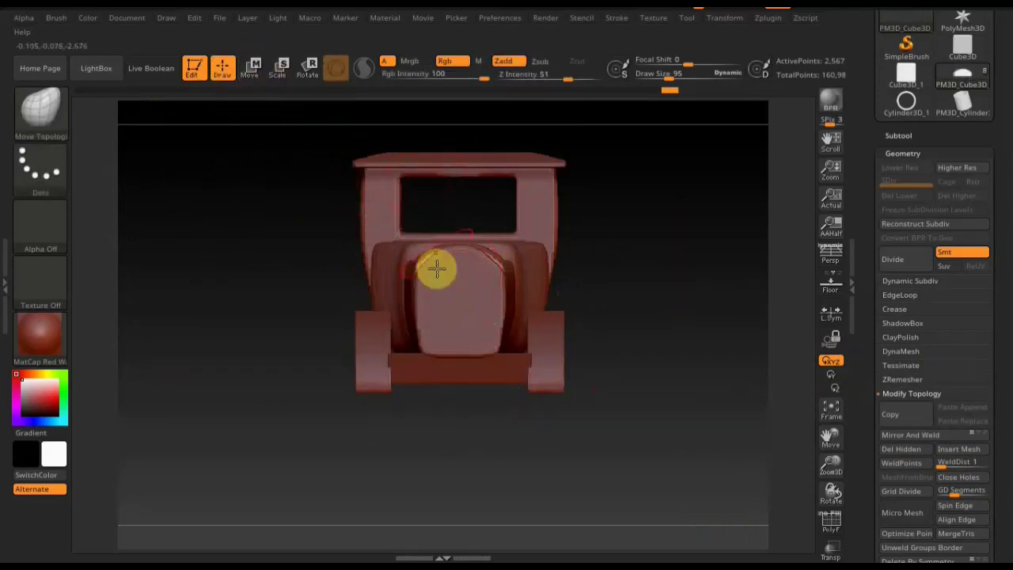
pyautogui.moveTo(633, 284)
pyautogui.mouseDown()
pyautogui.moveTo(678, 292)
pyautogui.moveTo(713, 283)
pyautogui.moveTo(699, 281)
pyautogui.moveTo(611, 355)
pyautogui.moveTo(578, 322)
pyautogui.mouseUp()
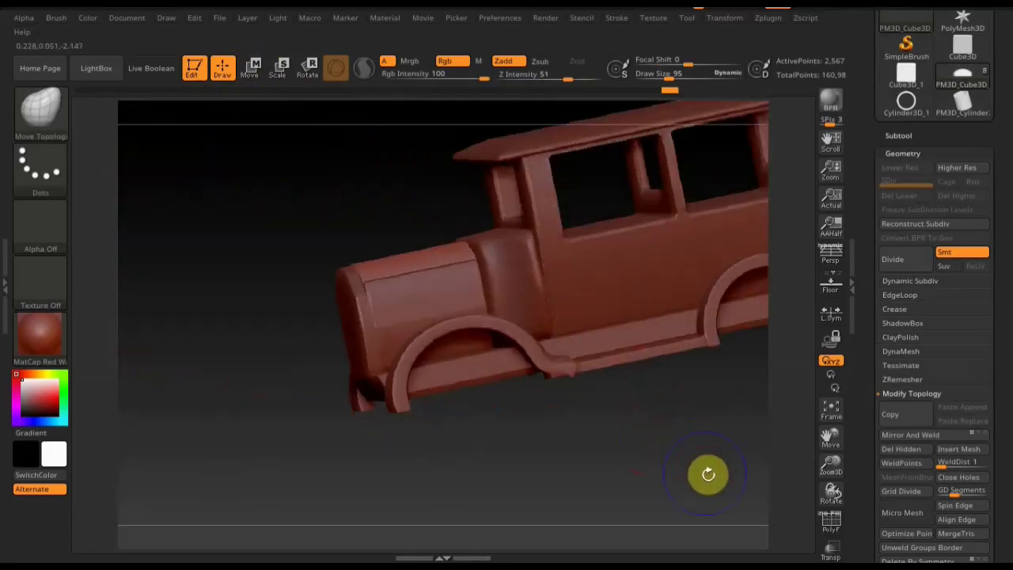
pyautogui.moveTo(709, 474)
pyautogui.keyDown('shift'); pyautogui.mouseDown()
pyautogui.moveTo(708, 485)
pyautogui.moveTo(496, 473)
pyautogui.moveTo(620, 486)
pyautogui.moveTo(590, 485)
pyautogui.mouseUp(); pyautogui.keyUp('shift')
pyautogui.keyDown('shift'); pyautogui.moveTo(630, 398); pyautogui.dragTo(629, 403); pyautogui.keyUp('shift')
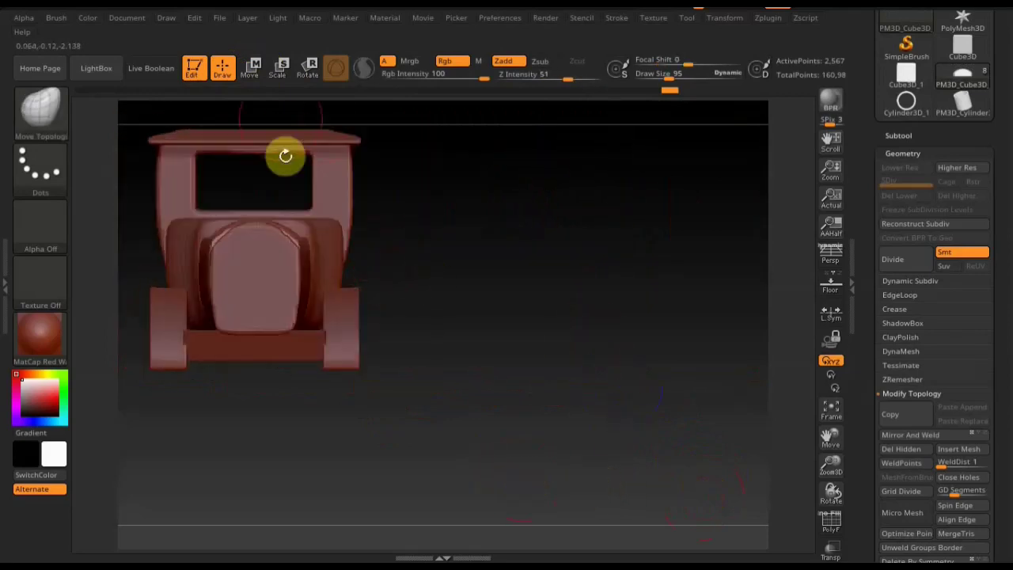
pyautogui.moveTo(532, 275)
pyautogui.keyDown('alt'); pyautogui.mouseDown()
pyautogui.moveTo(656, 327)
pyautogui.moveTo(594, 344)
pyautogui.moveTo(612, 340)
pyautogui.mouseUp(); pyautogui.keyUp('alt')
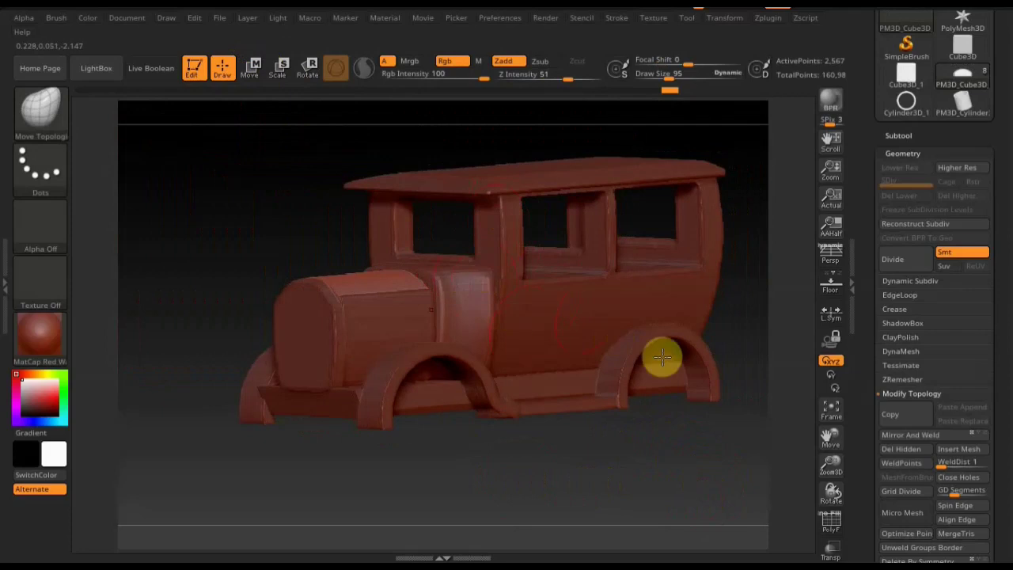
pyautogui.keyDown('shift'); pyautogui.moveTo(686, 500); pyautogui.dragTo(689, 498); pyautogui.keyUp('shift')
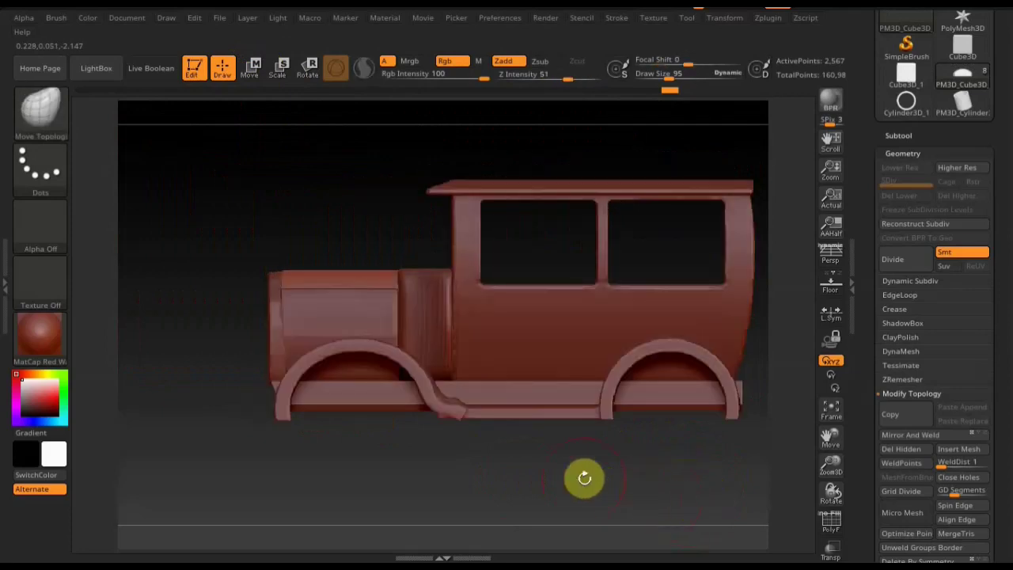
pyautogui.moveTo(584, 478)
pyautogui.mouseDown()
pyautogui.moveTo(684, 493)
pyautogui.moveTo(649, 479)
pyautogui.moveTo(677, 453)
pyautogui.mouseUp()
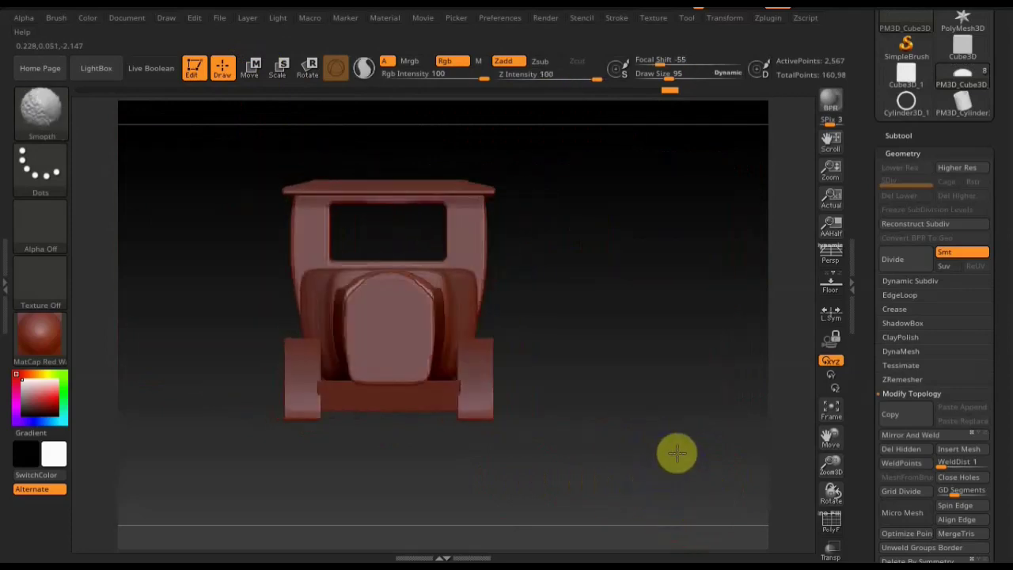
# - Append a Plane3D subtool, make PM3D_Cube3D_6 active and show its Move gizmo
pyautogui.click(898, 137)
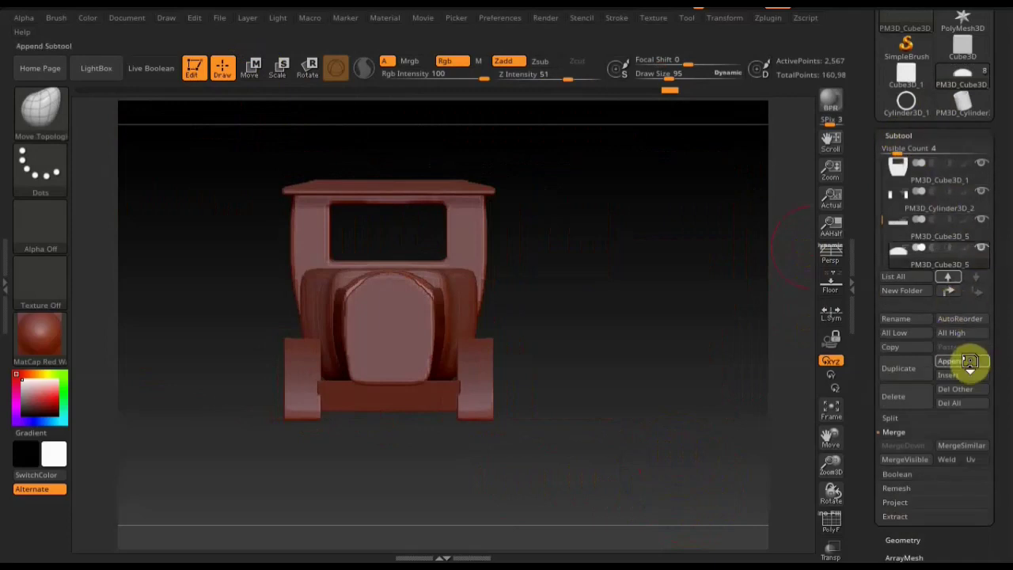
pyautogui.click(970, 361)
pyautogui.click(497, 328)
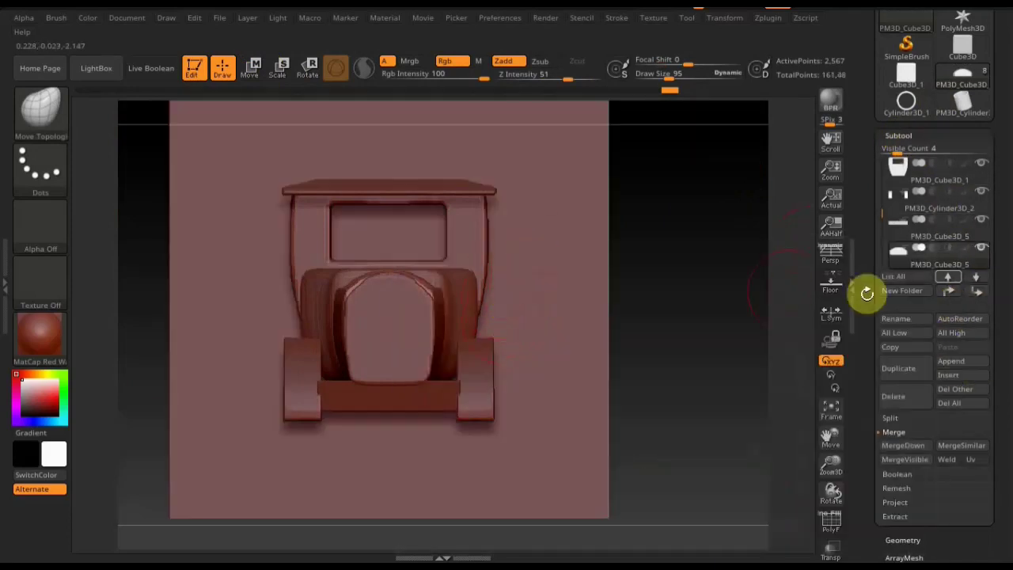
pyautogui.click(982, 281)
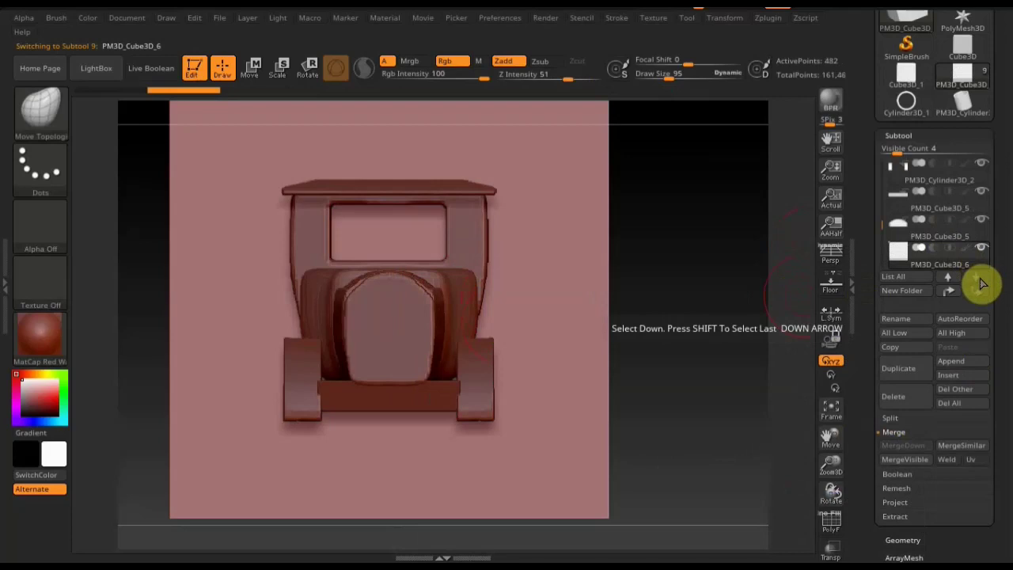
pyautogui.click(254, 73)
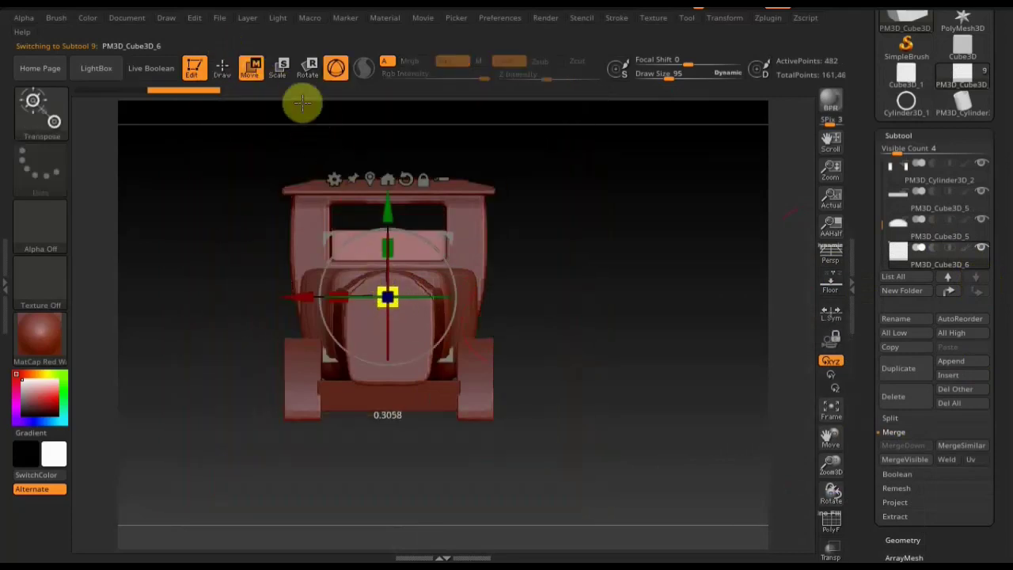
# - Move the PM3D_Cube3D_6 bar up and left onto the car, then raise it across the cab front
pyautogui.keyDown('shift'); pyautogui.moveTo(573, 239); pyautogui.dragTo(516, 235); pyautogui.keyUp('shift')
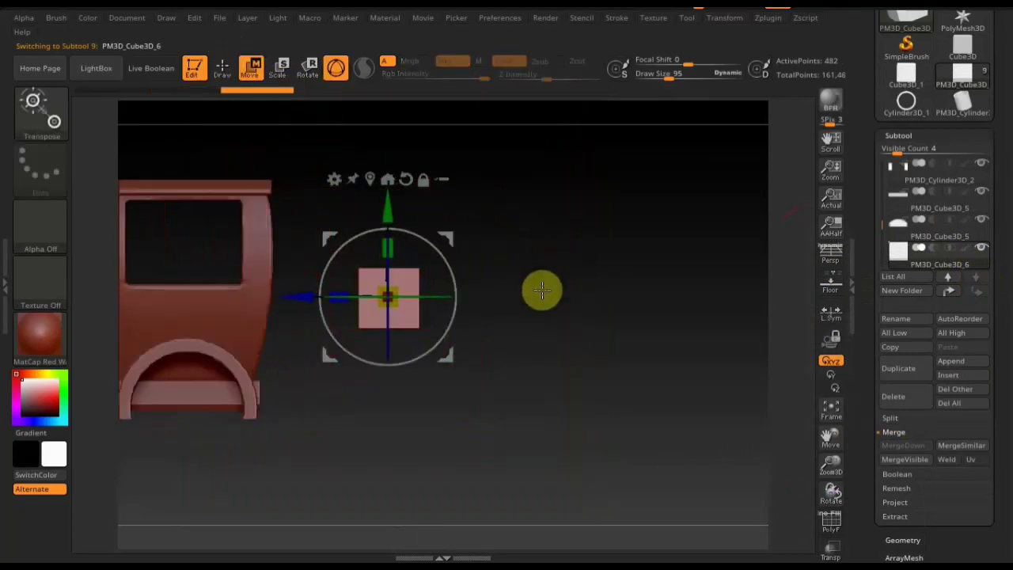
pyautogui.keyDown('alt'); pyautogui.moveTo(536, 291); pyautogui.dragTo(737, 274); pyautogui.keyUp('alt')
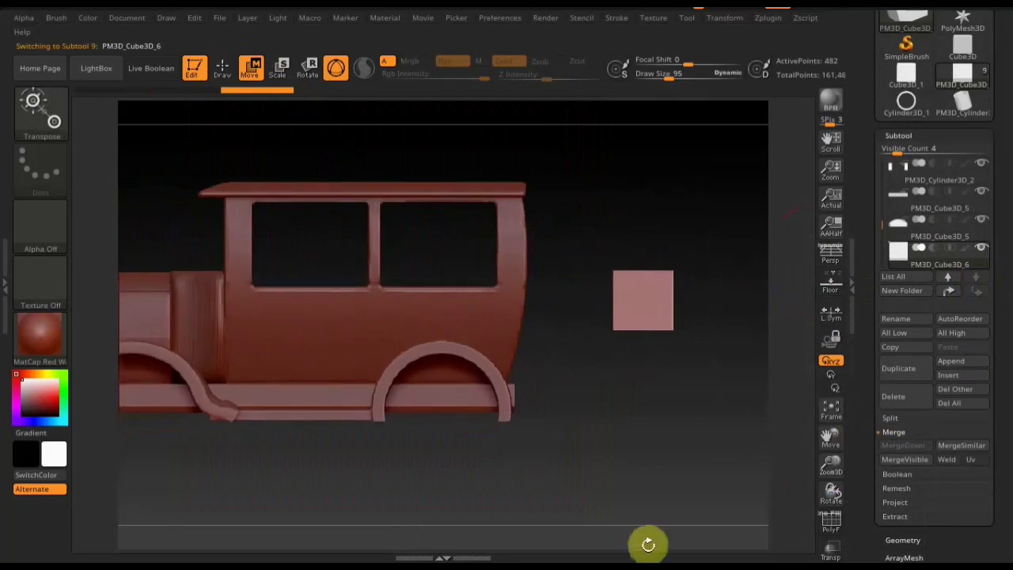
pyautogui.moveTo(642, 482)
pyautogui.keyDown('alt'); pyautogui.mouseDown()
pyautogui.moveTo(625, 423)
pyautogui.moveTo(645, 355)
pyautogui.mouseUp(); pyautogui.keyUp('alt')
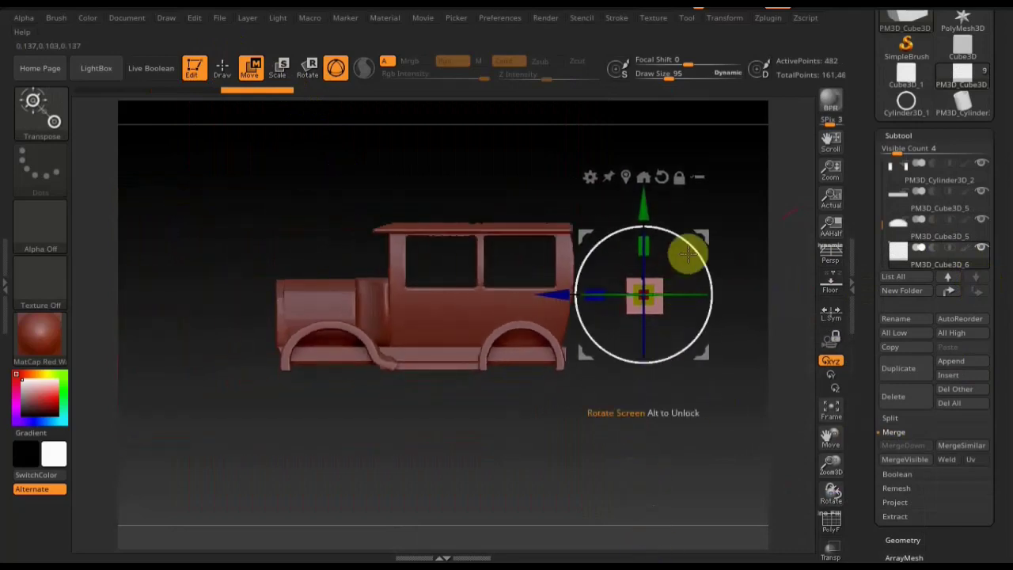
pyautogui.moveTo(644, 294)
pyautogui.mouseDown()
pyautogui.moveTo(645, 256)
pyautogui.moveTo(452, 246)
pyautogui.mouseUp()
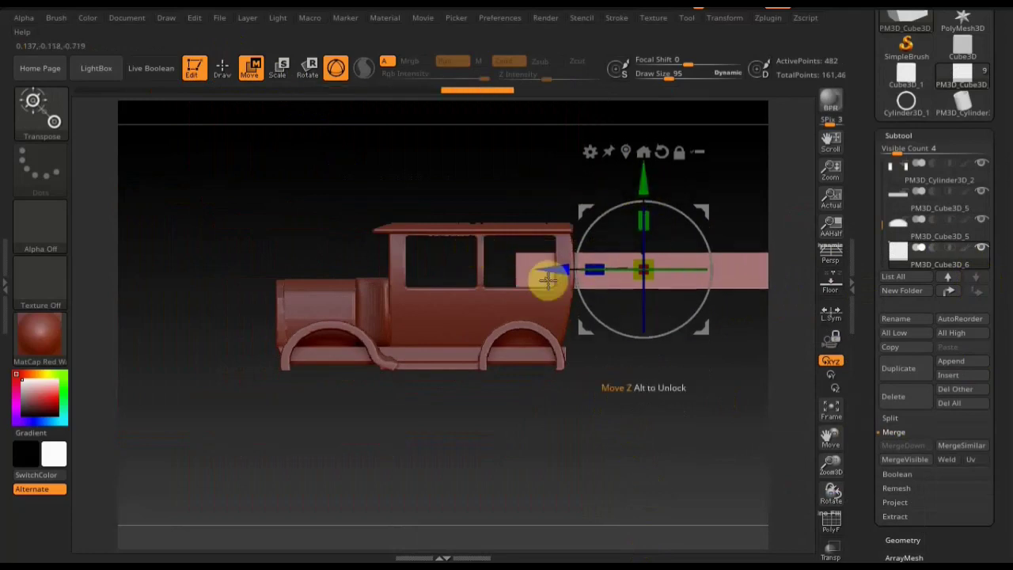
pyautogui.moveTo(548, 257); pyautogui.dragTo(357, 243)
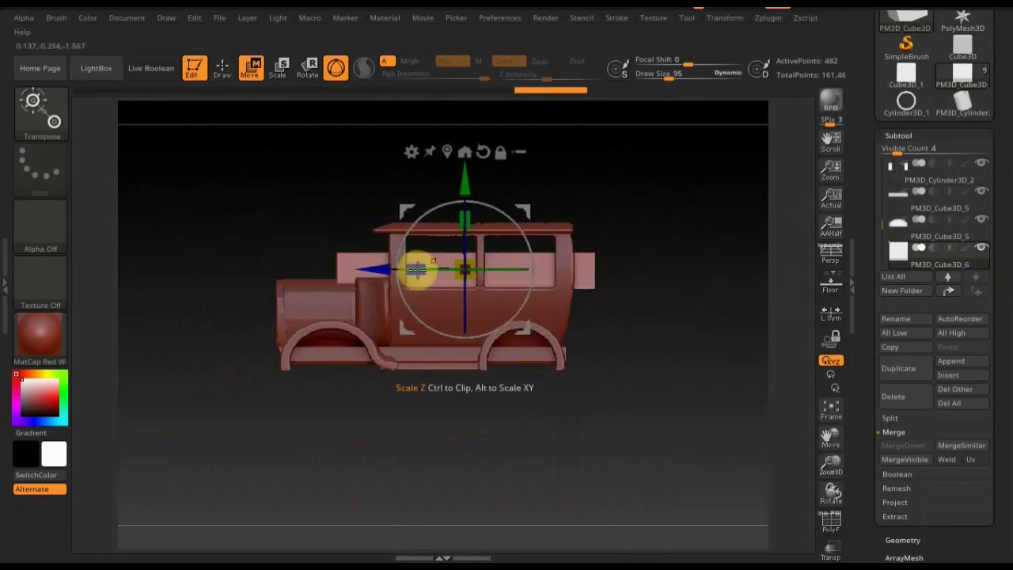
pyautogui.moveTo(418, 269); pyautogui.dragTo(452, 267)
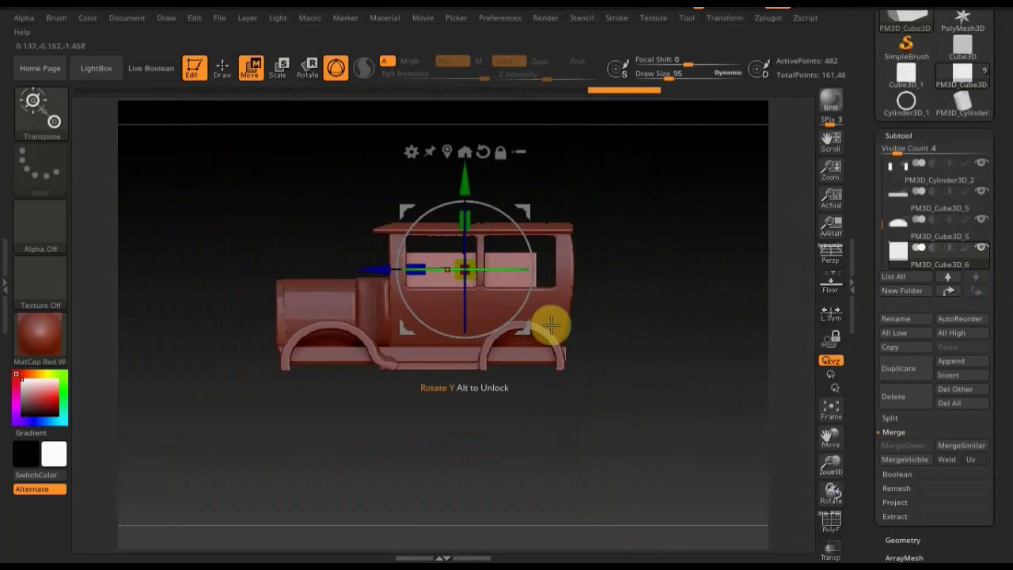
pyautogui.moveTo(545, 324)
pyautogui.mouseDown()
pyautogui.moveTo(699, 385)
pyautogui.moveTo(658, 420)
pyautogui.moveTo(579, 335)
pyautogui.mouseUp()
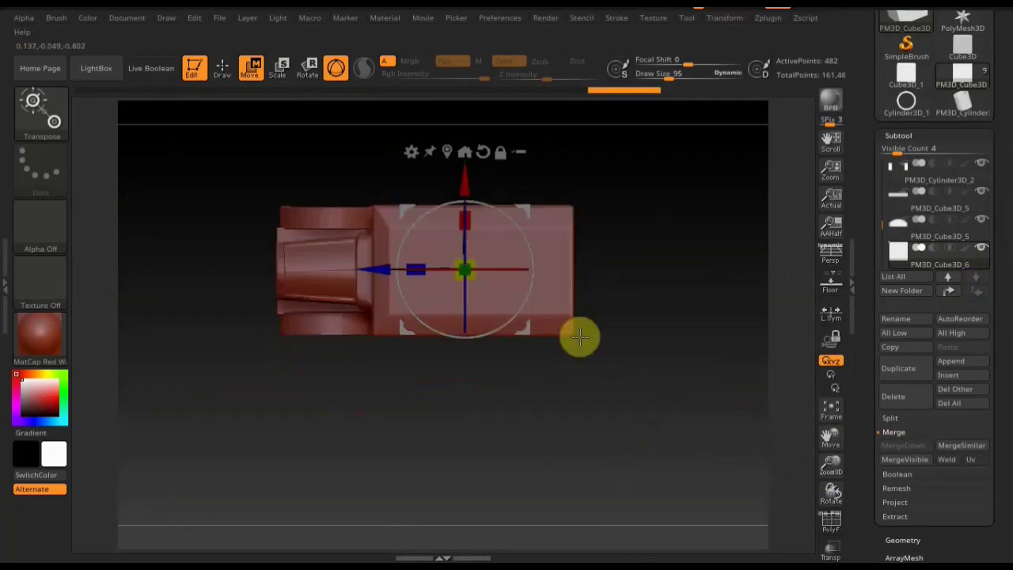
pyautogui.moveTo(397, 270); pyautogui.dragTo(335, 272)
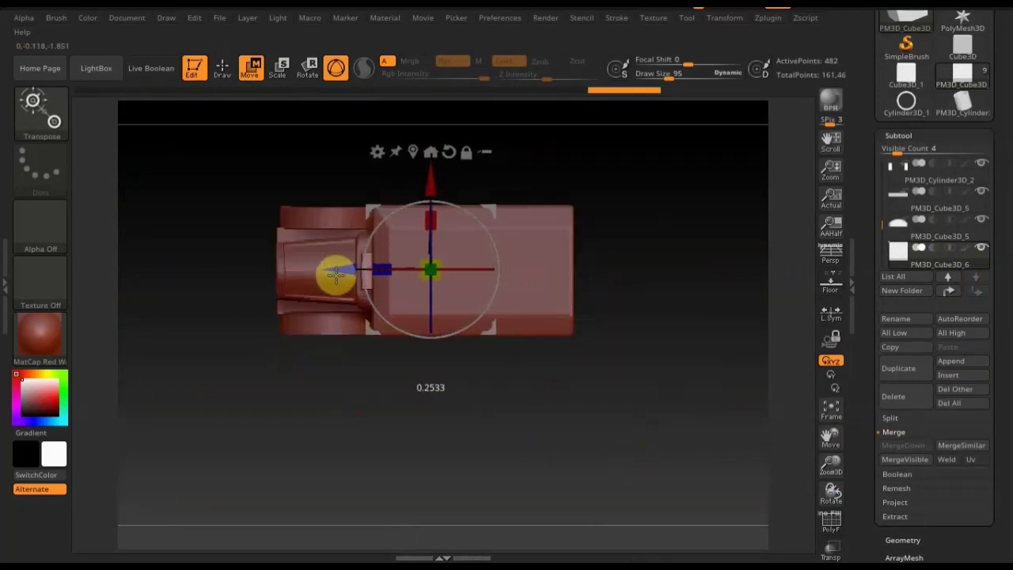
pyautogui.moveTo(586, 362)
pyautogui.mouseDown()
pyautogui.moveTo(572, 214)
pyautogui.moveTo(657, 337)
pyautogui.moveTo(685, 325)
pyautogui.mouseUp()
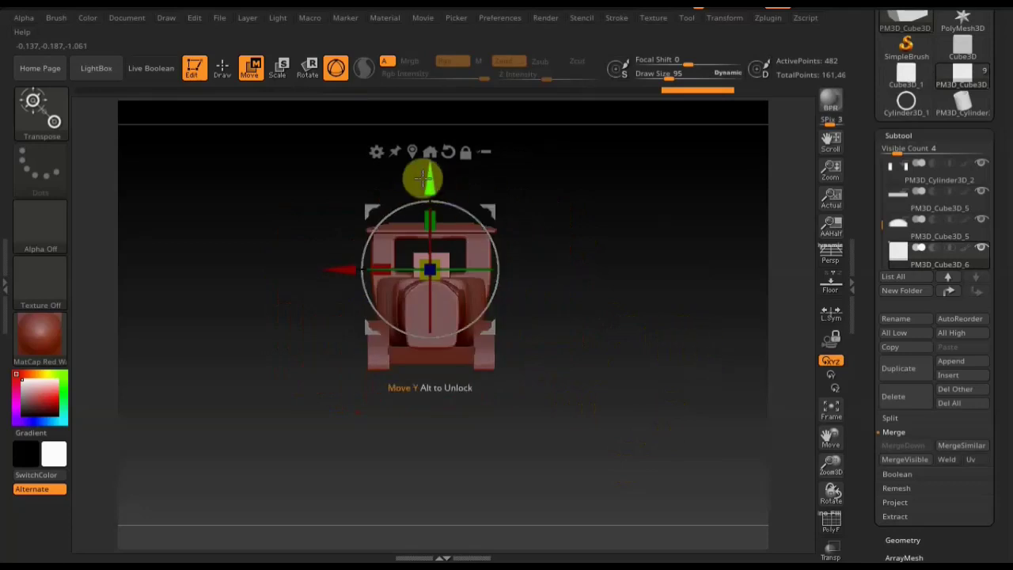
pyautogui.moveTo(425, 182); pyautogui.dragTo(429, 169)
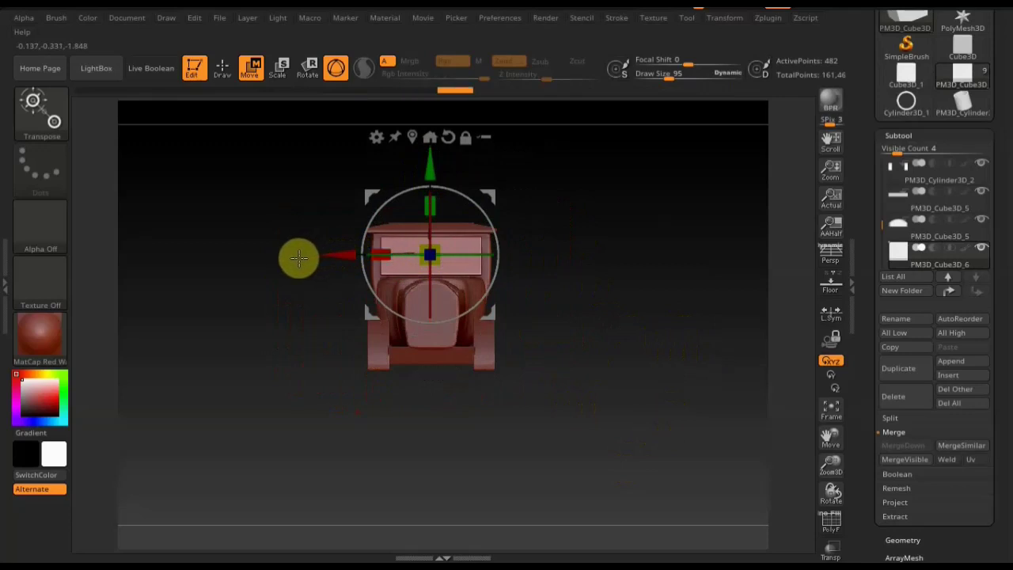
pyautogui.moveTo(656, 215)
pyautogui.mouseDown()
pyautogui.moveTo(577, 301)
pyautogui.moveTo(520, 290)
pyautogui.moveTo(562, 282)
pyautogui.moveTo(588, 233)
pyautogui.moveTo(578, 183)
pyautogui.moveTo(651, 238)
pyautogui.moveTo(646, 261)
pyautogui.mouseUp()
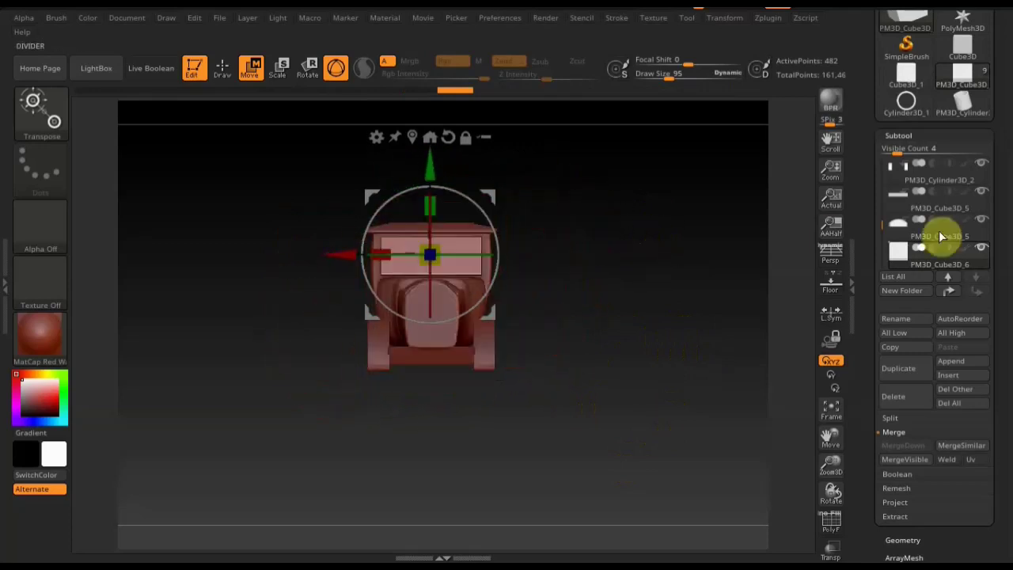
# - Select PM3D_Cube3D_1 and reorder it to sit just above PM3D_Cube3D_6
pyautogui.click(920, 237)
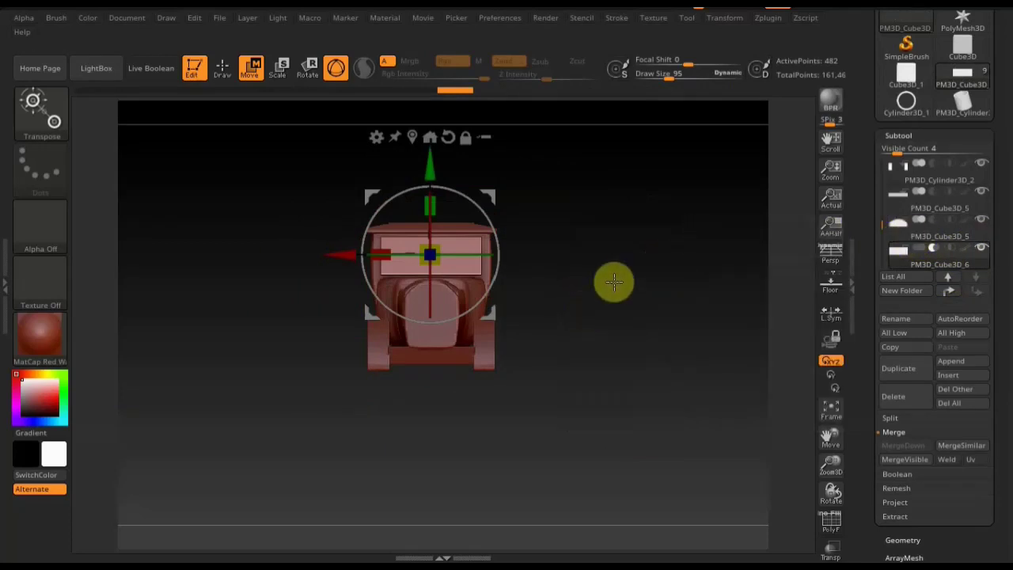
pyautogui.press('n')
pyautogui.click(627, 327)
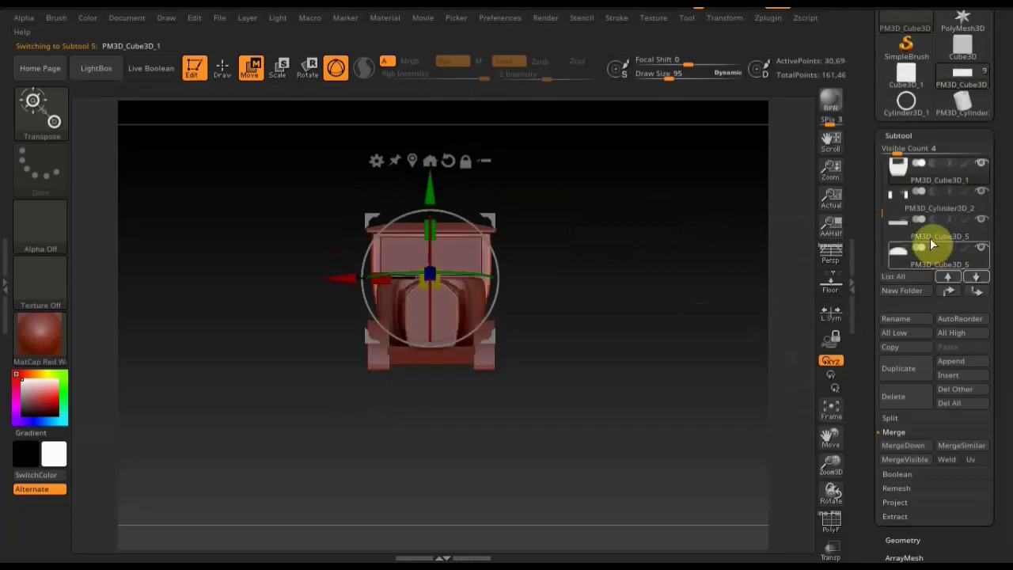
pyautogui.click(976, 277)
pyautogui.click(976, 277)
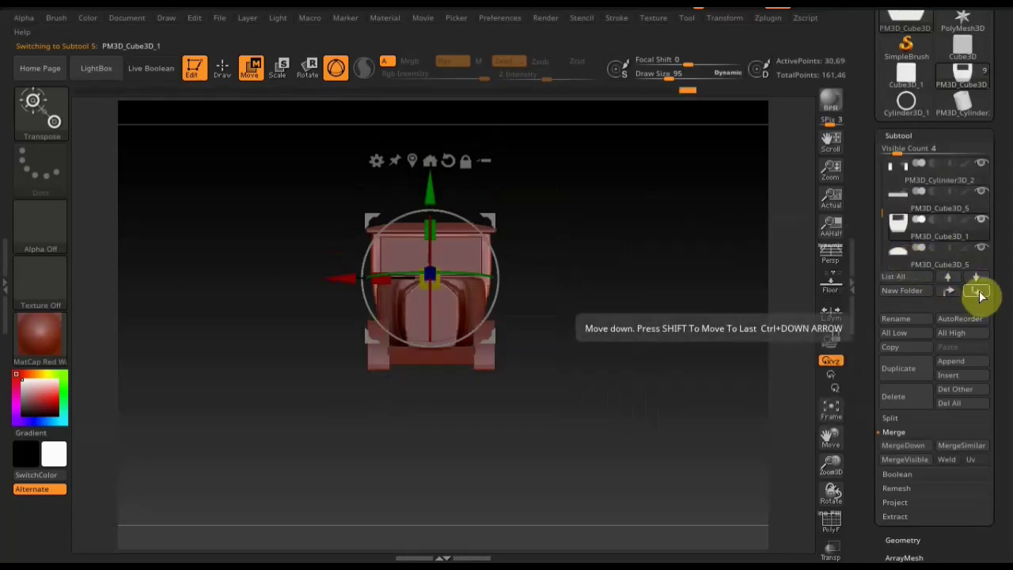
pyautogui.click(977, 292)
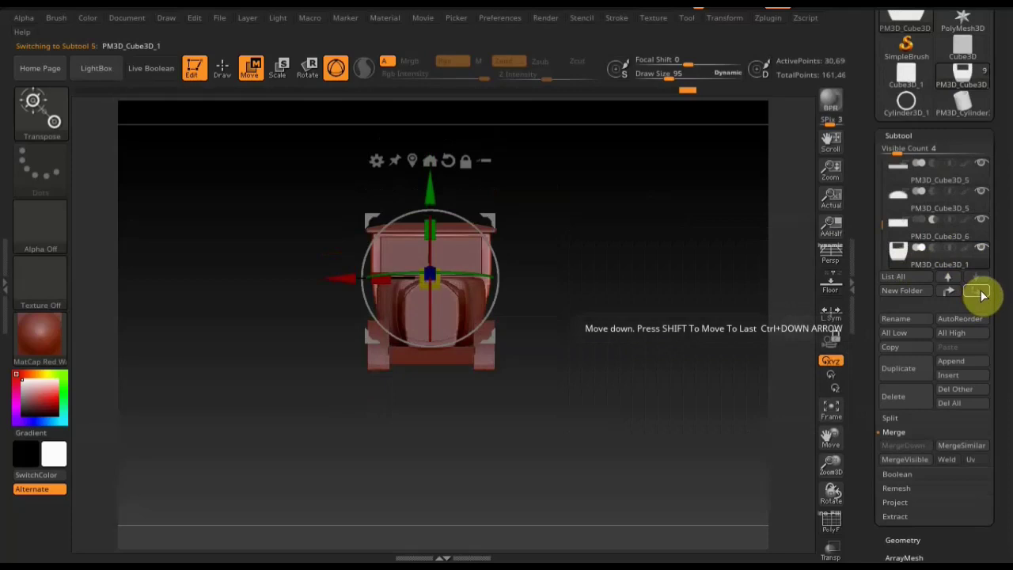
pyautogui.click(950, 289)
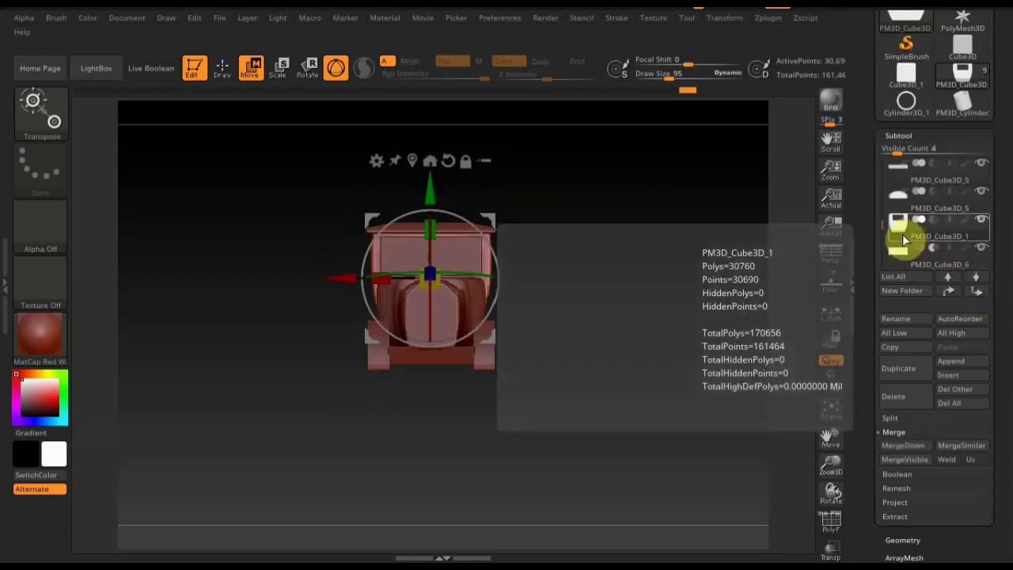
# - MergeDown the body with the windshield panel and confirm, leaving three subtools
pyautogui.click(897, 445)
pyautogui.click(766, 473)
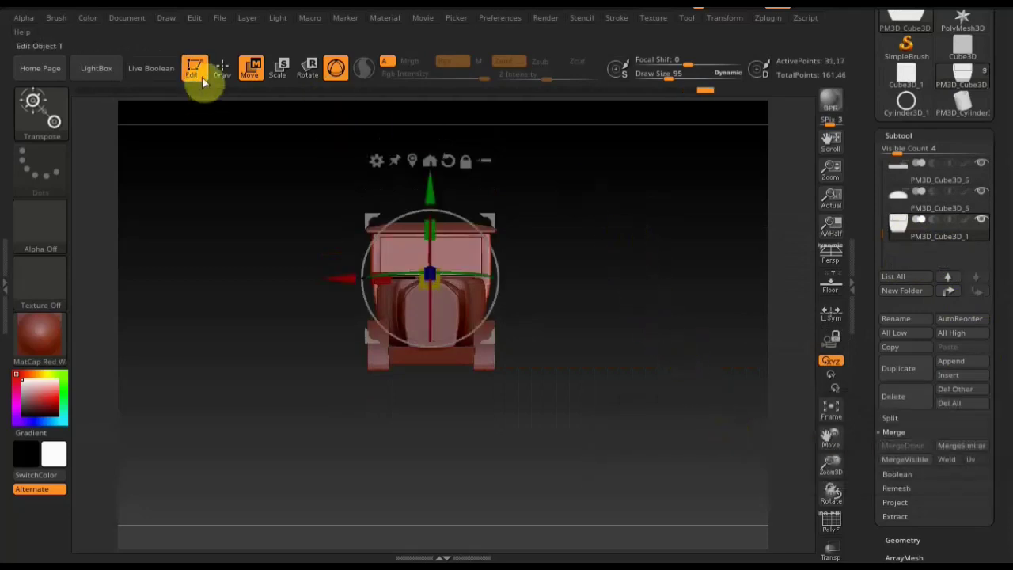
pyautogui.click(223, 67)
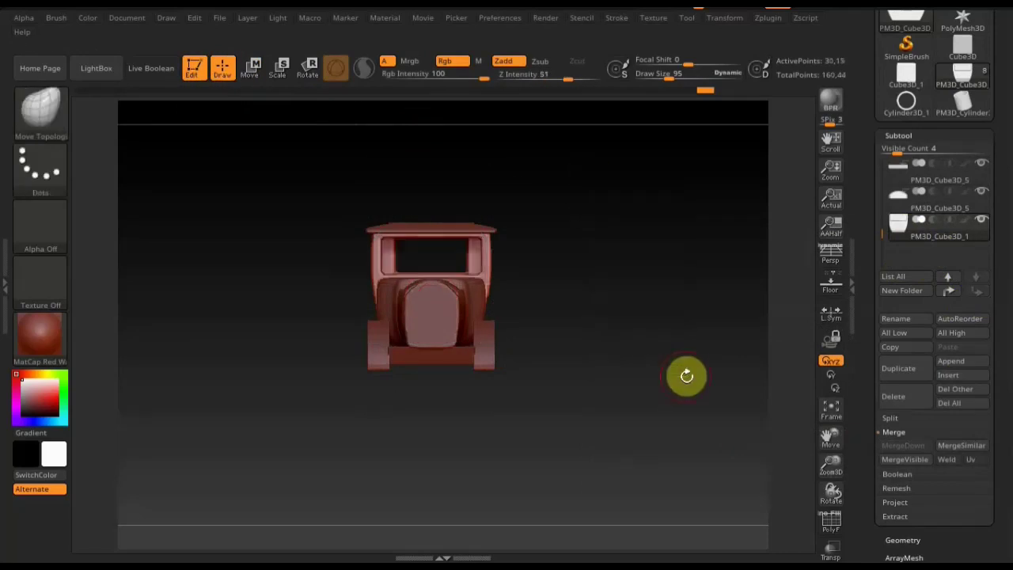
# - Orbit the car to a three-quarter view and bring up the Tool picker's 3D meshes
pyautogui.moveTo(686, 372)
pyautogui.mouseDown()
pyautogui.moveTo(561, 391)
pyautogui.moveTo(693, 372)
pyautogui.moveTo(633, 368)
pyautogui.mouseUp()
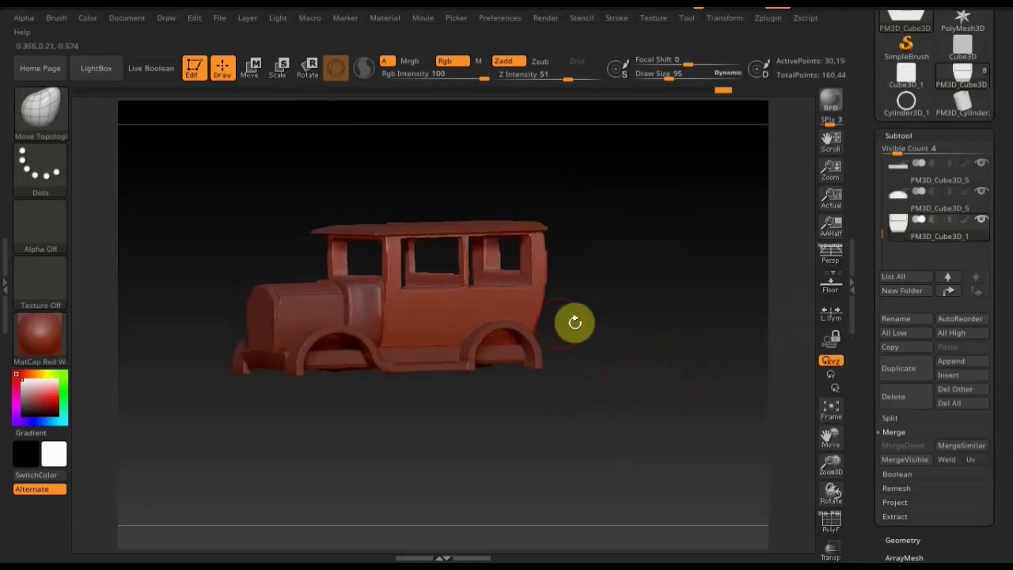
pyautogui.click(966, 360)
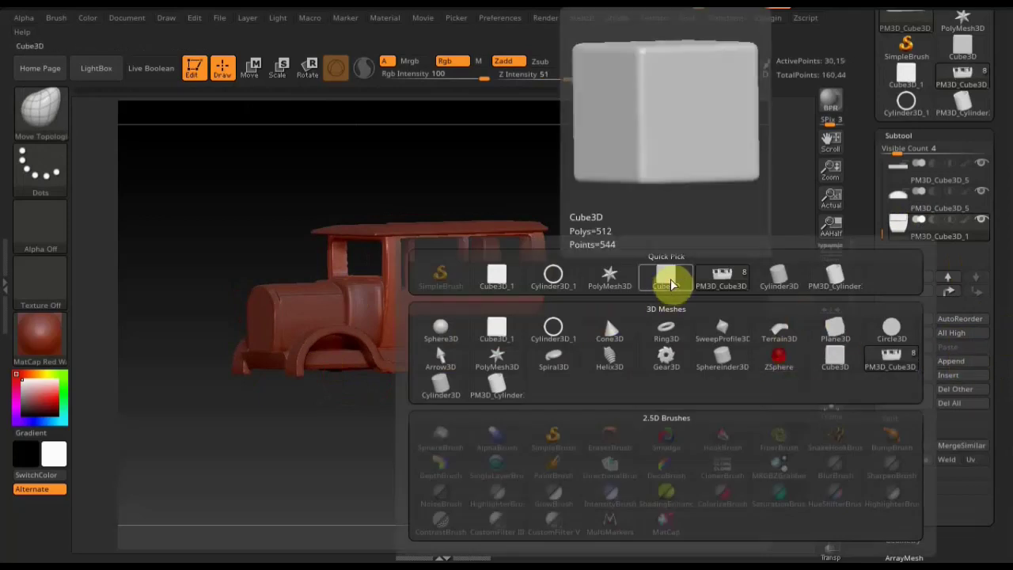
# - Insert Cylinder3D as a new subtool for the wheels, with Move active
pyautogui.click(795, 272)
pyautogui.press('w')
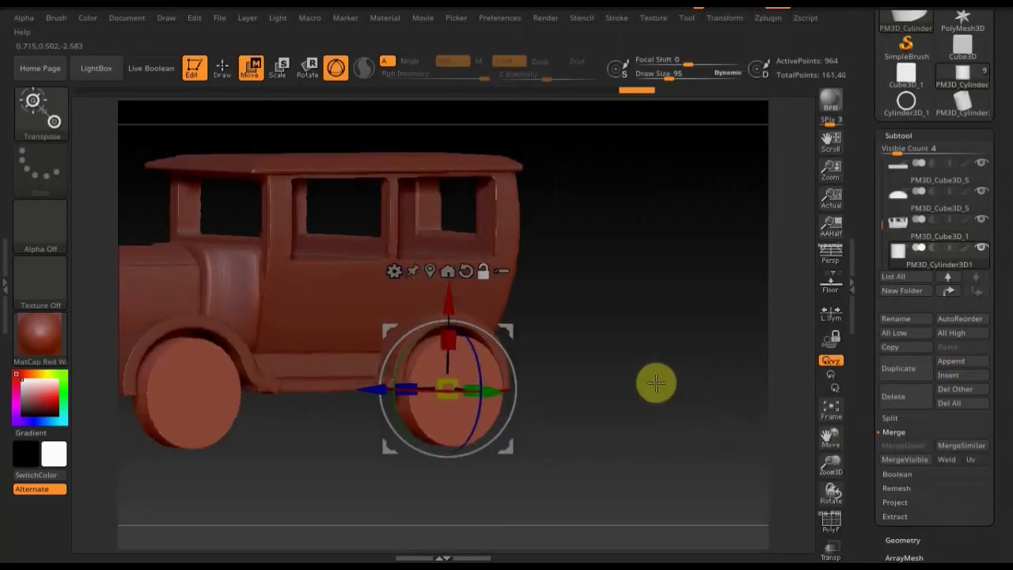
pyautogui.keyDown('shift'); pyautogui.moveTo(795, 393); pyautogui.dragTo(747, 378); pyautogui.keyUp('shift')
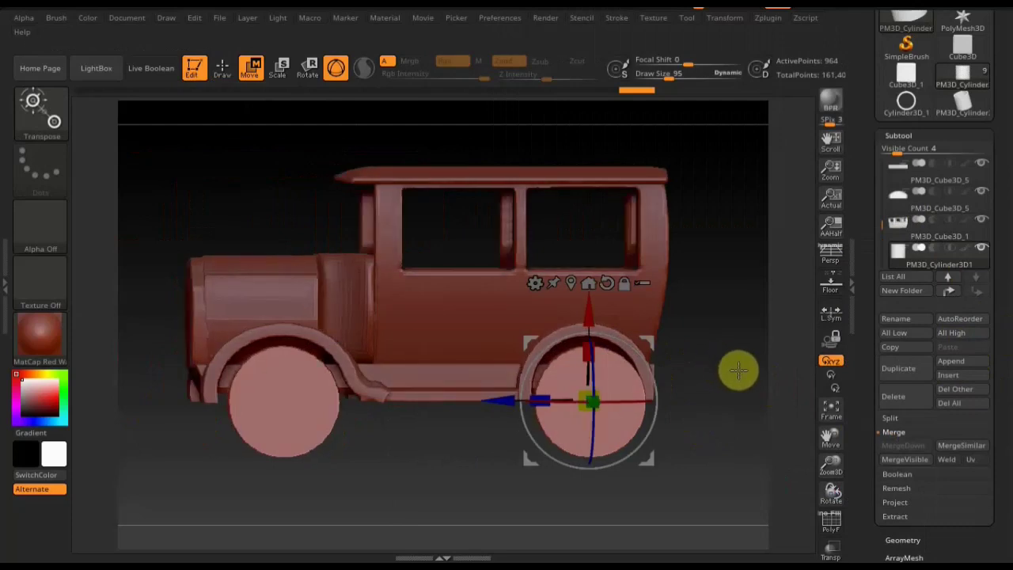
pyautogui.moveTo(735, 368); pyautogui.dragTo(772, 374)
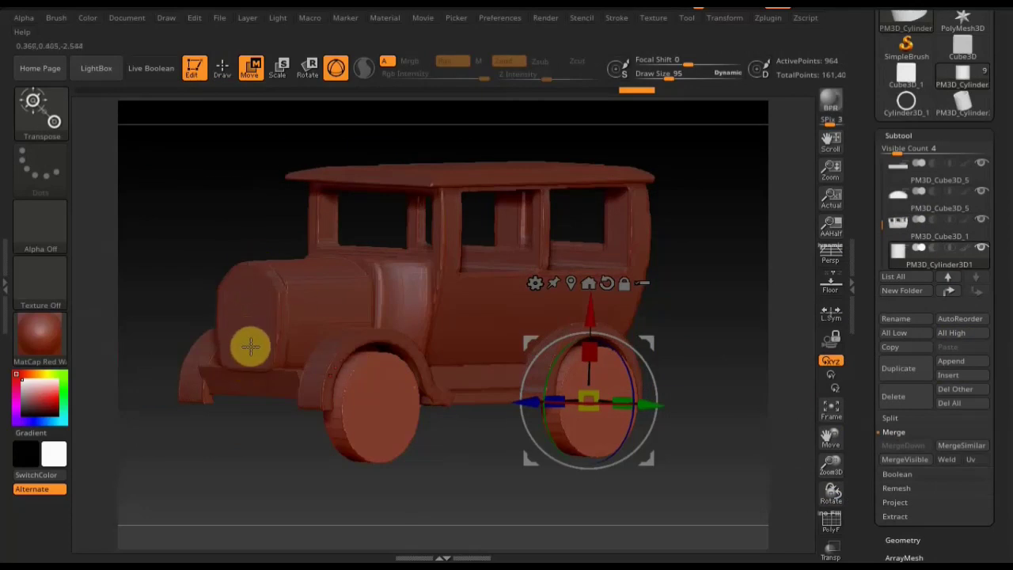
# - Orbit around the car to check the wheel discs in both arches, ending on a flat side view
pyautogui.moveTo(309, 445); pyautogui.dragTo(337, 449)
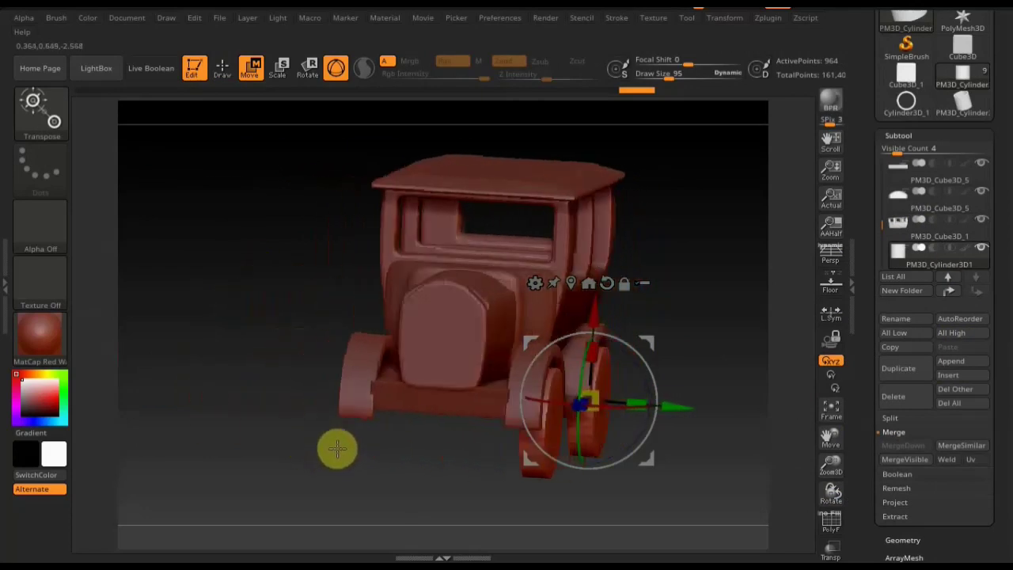
pyautogui.moveTo(395, 421)
pyautogui.mouseDown()
pyautogui.moveTo(356, 409)
pyautogui.moveTo(269, 411)
pyautogui.moveTo(305, 424)
pyautogui.moveTo(380, 409)
pyautogui.moveTo(502, 201)
pyautogui.mouseUp()
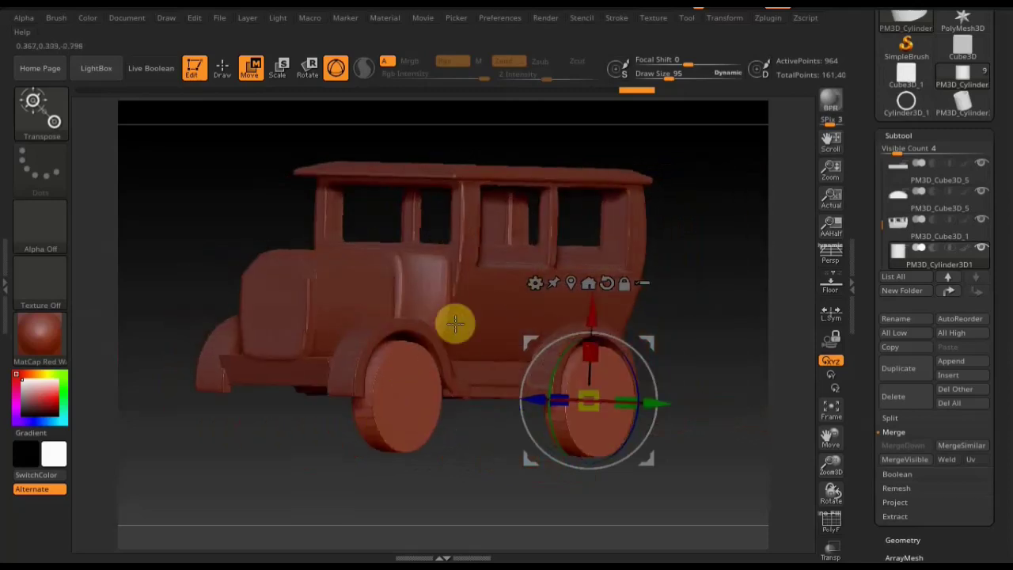
pyautogui.moveTo(467, 459); pyautogui.dragTo(473, 459)
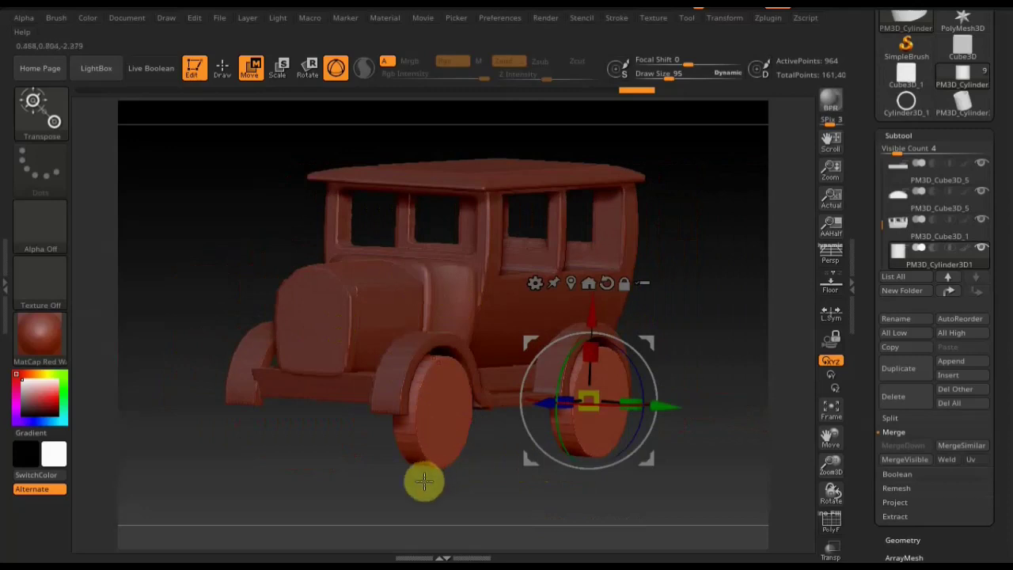
pyautogui.moveTo(424, 481); pyautogui.dragTo(414, 486)
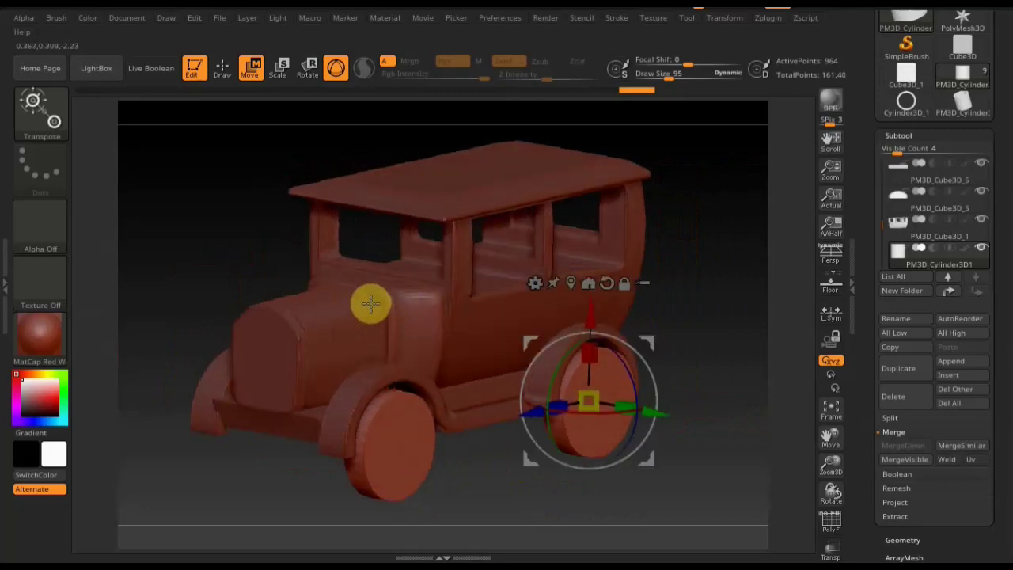
pyautogui.moveTo(461, 438); pyautogui.dragTo(437, 413)
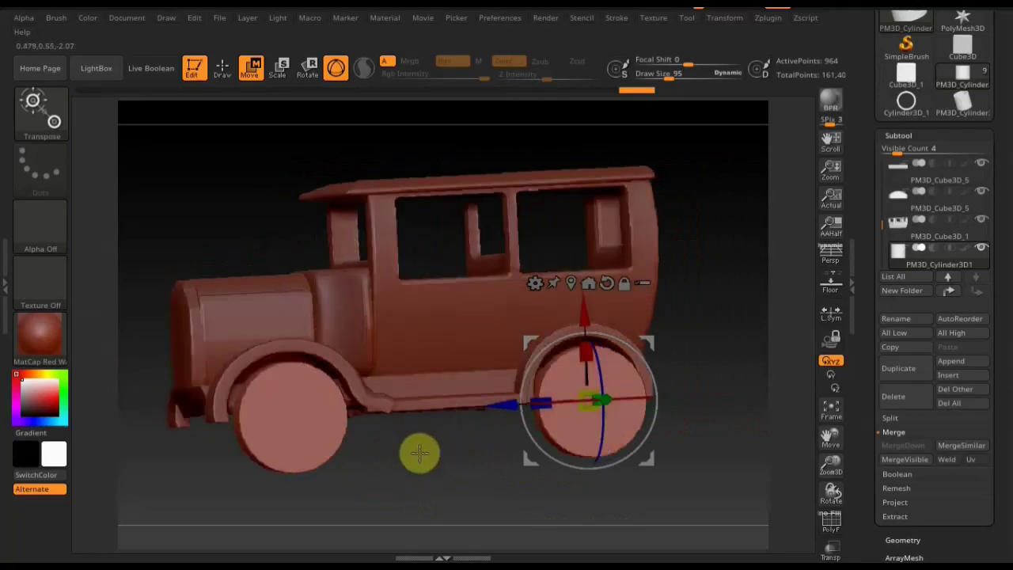
pyautogui.moveTo(419, 452); pyautogui.dragTo(380, 455)
pyautogui.moveTo(360, 457)
pyautogui.mouseDown()
pyautogui.moveTo(341, 461)
pyautogui.moveTo(433, 428)
pyautogui.mouseUp()
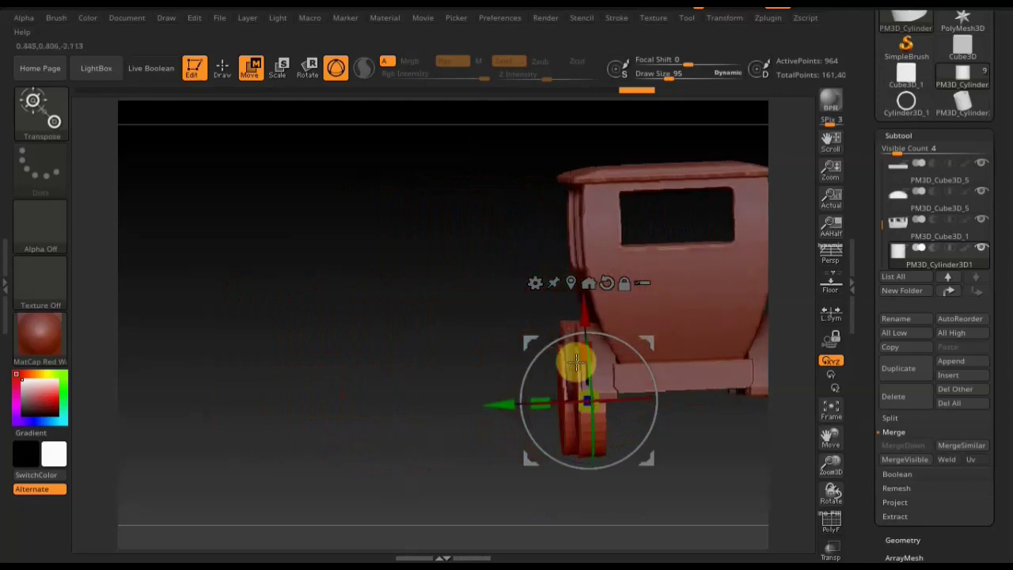
pyautogui.moveTo(303, 385); pyautogui.dragTo(391, 375)
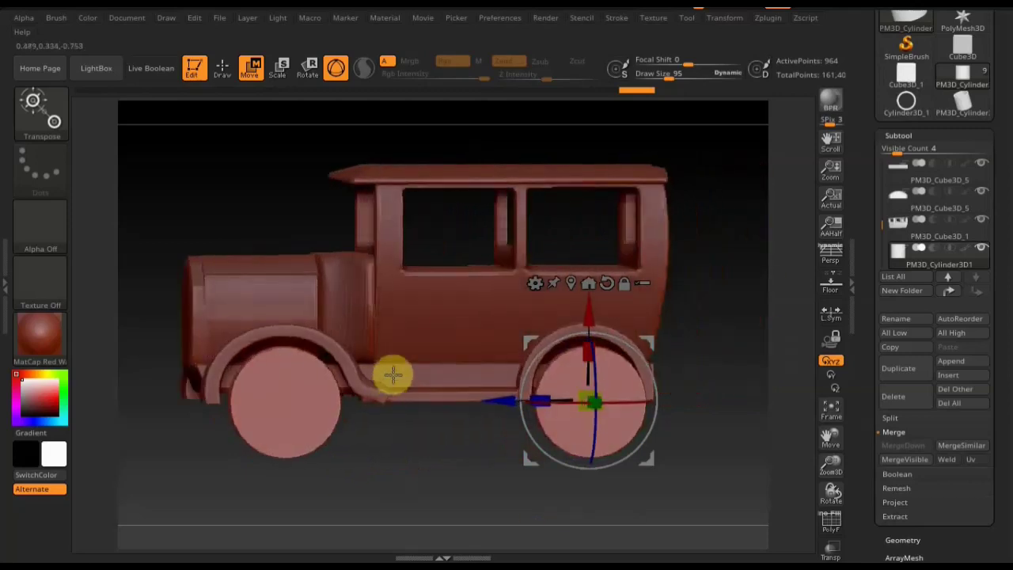
pyautogui.moveTo(430, 422)
pyautogui.mouseDown()
pyautogui.moveTo(470, 430)
pyautogui.moveTo(561, 414)
pyautogui.moveTo(467, 414)
pyautogui.moveTo(425, 440)
pyautogui.mouseUp()
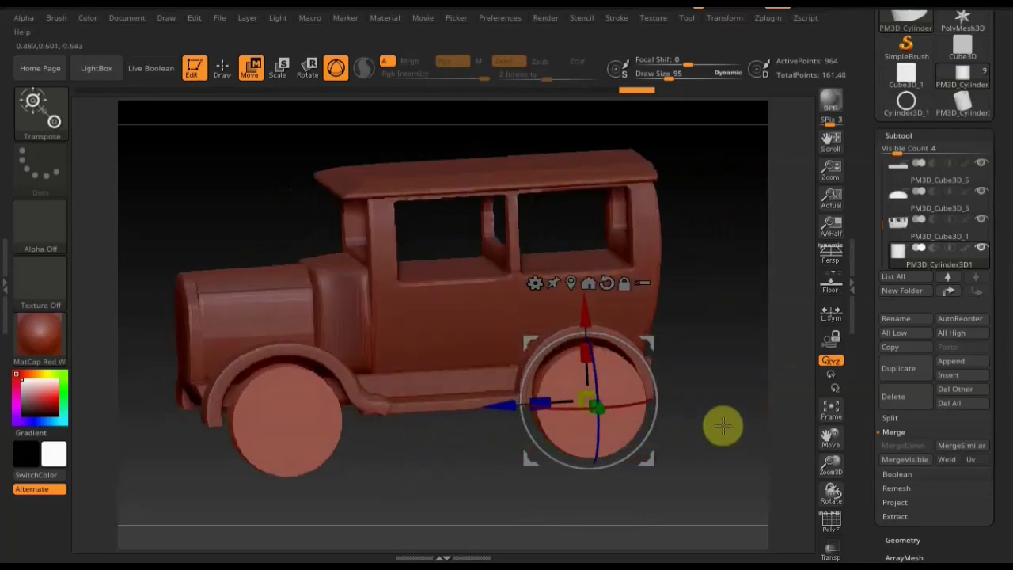
pyautogui.keyDown('shift'); pyautogui.moveTo(723, 426); pyautogui.dragTo(726, 430); pyautogui.keyUp('shift')
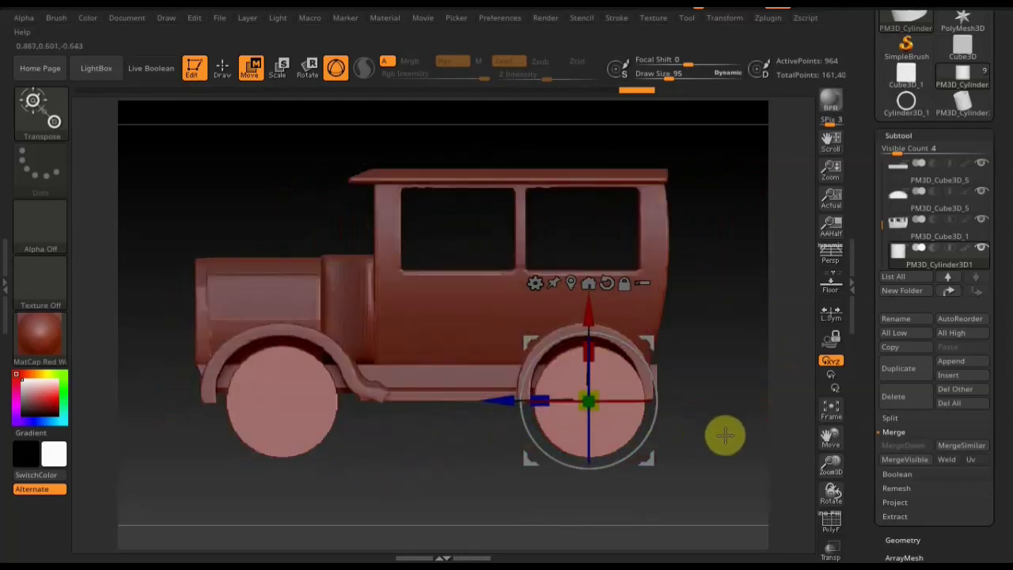